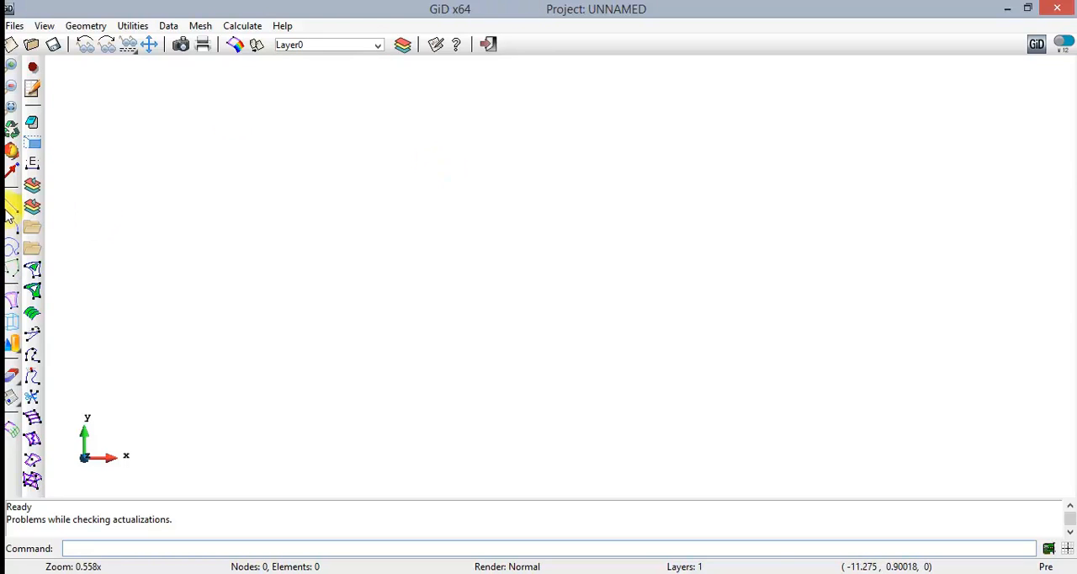
Draw connected straight lines from point 50,0 through 100,0 to 190,50
{"action": "left_click", "coordinate": [12, 208]}
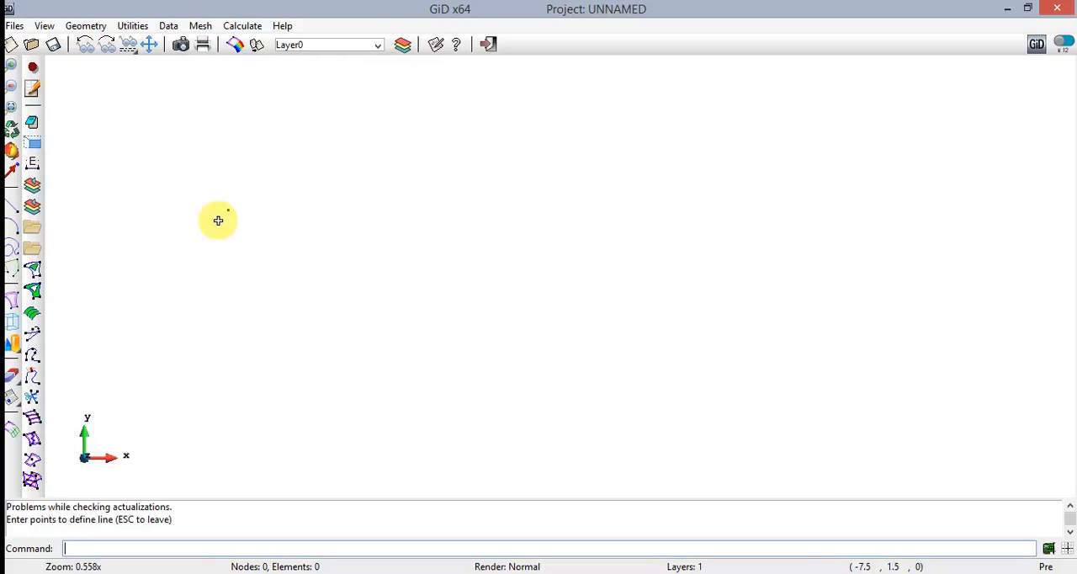
{"action": "key", "text": "Return"}
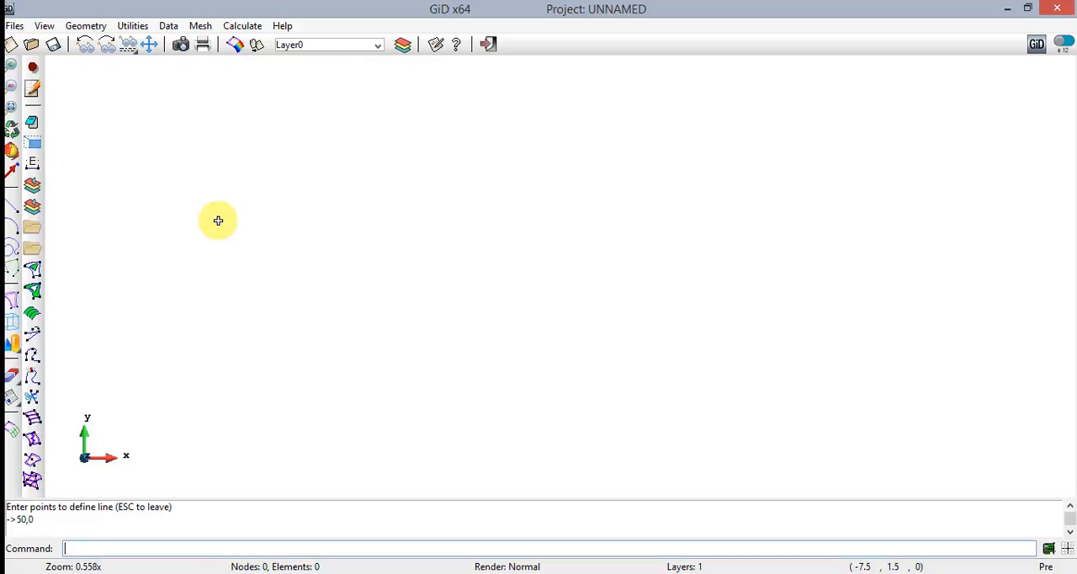
{"action": "type", "text": "100,0"}
{"action": "key", "text": "Return"}
{"action": "type", "text": "190"}
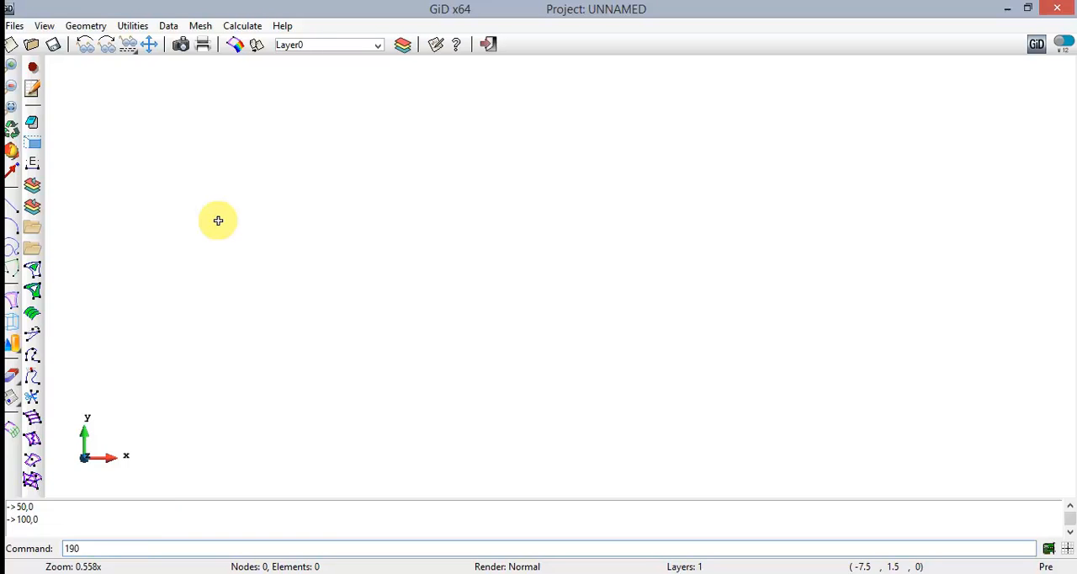
{"action": "type", "text": ",0"}
{"action": "key", "text": "BackSpace"}
{"action": "type", "text": "50"}
{"action": "key", "text": "Return"}
Continue the line to 50,50 and close the four-sided outline by joining the existing point 50,0
{"action": "type", "text": "50,50"}
{"action": "key", "text": "Return"}
{"action": "type", "text": "50,0"}
{"action": "key", "text": "Return"}
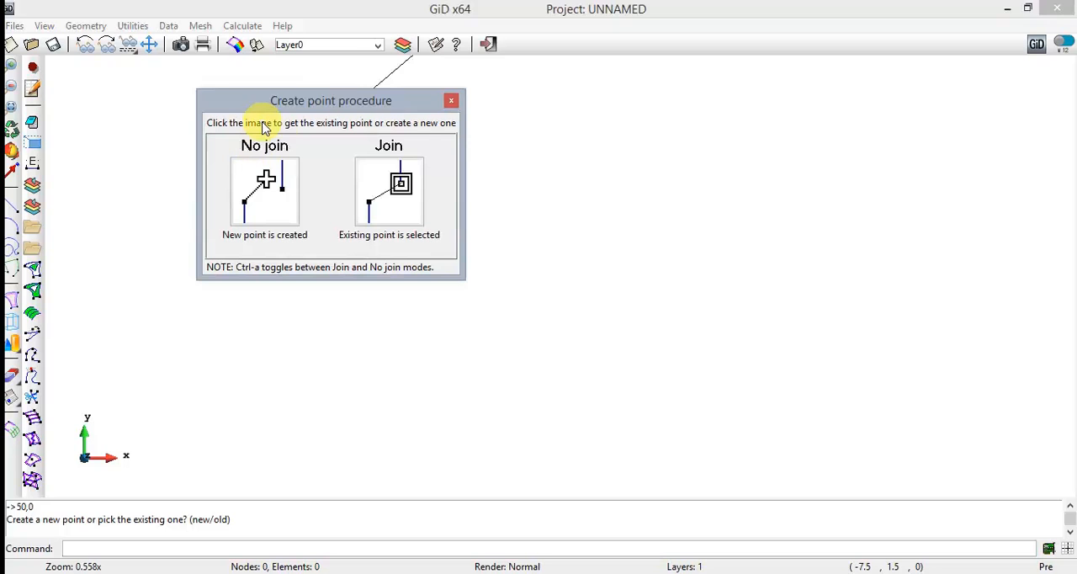
{"action": "left_click", "coordinate": [398, 192]}
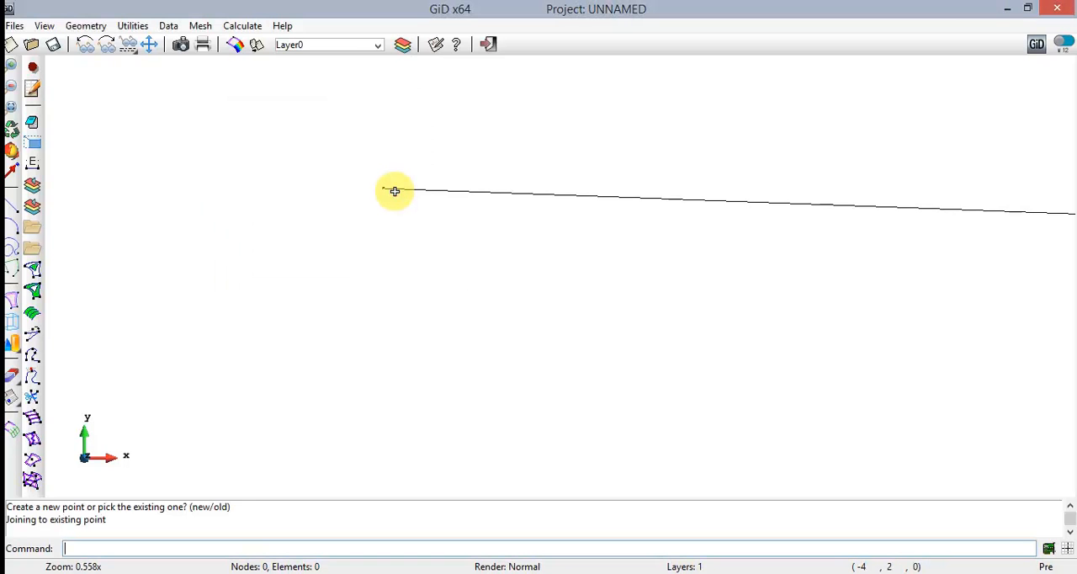
{"action": "key", "text": "Escape"}
{"action": "key", "text": "Escape"}
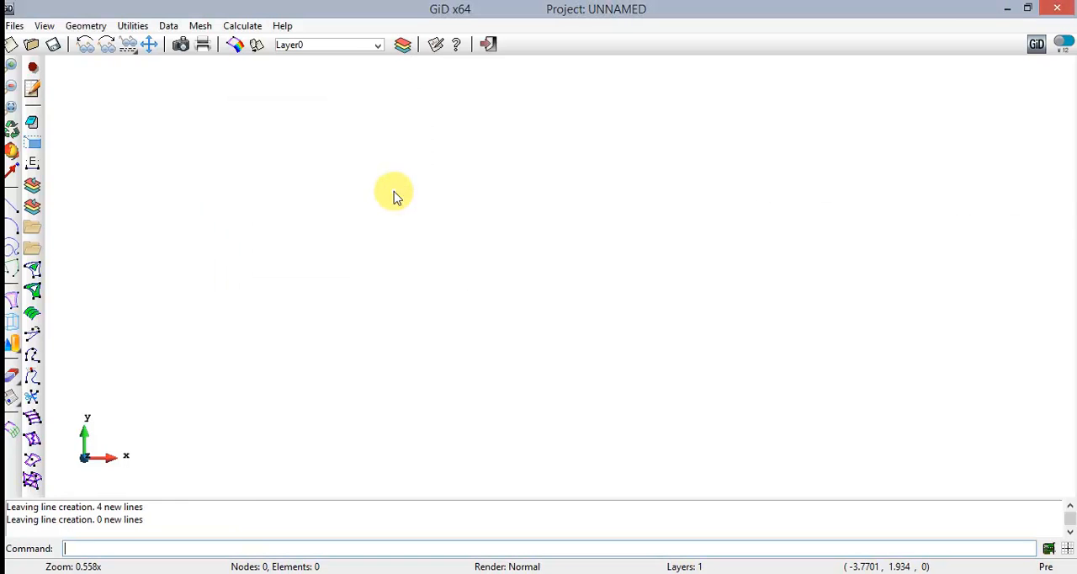
Draw a straight line from the existing point 100,0 to 180,0, extending the outline's base
{"action": "left_click", "coordinate": [12, 108]}
{"action": "scroll", "coordinate": [193, 260], "scroll_direction": "down", "scroll_amount": 2}
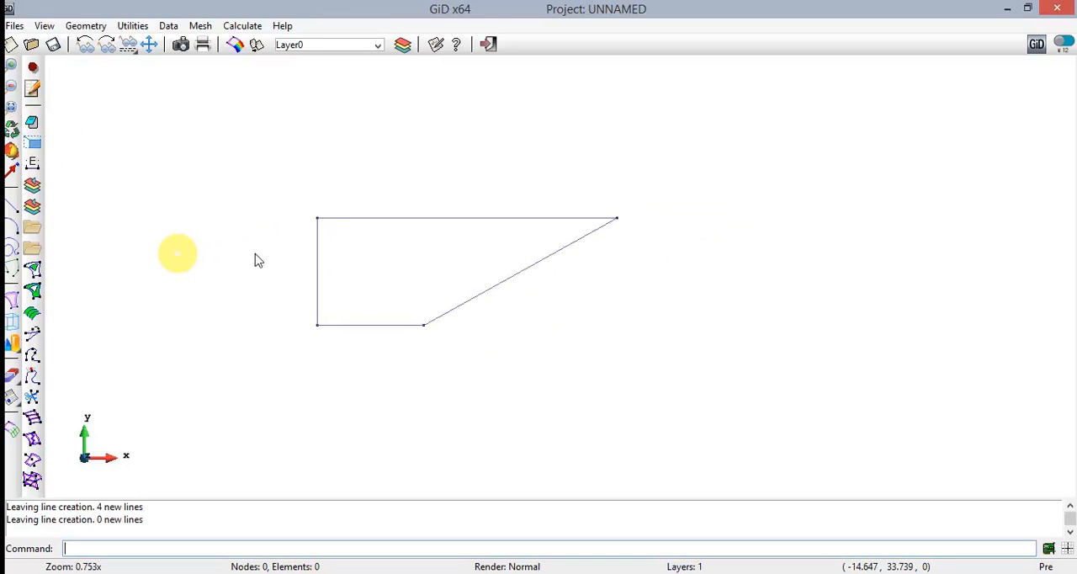
{"action": "scroll", "coordinate": [496, 246], "scroll_direction": "up", "scroll_amount": 1}
{"action": "scroll", "coordinate": [679, 259], "scroll_direction": "up", "scroll_amount": 1}
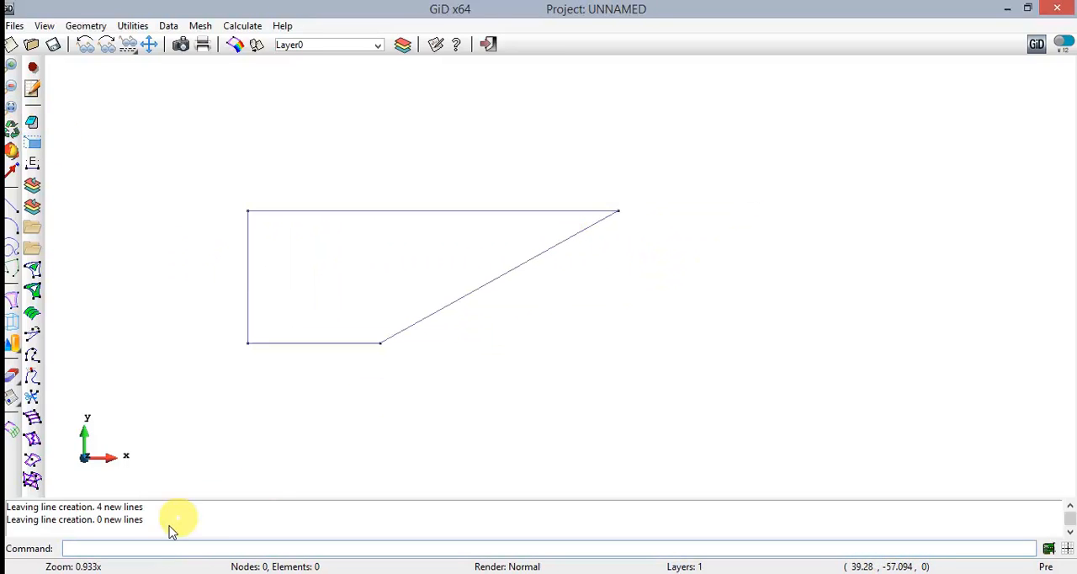
{"action": "left_click", "coordinate": [12, 206]}
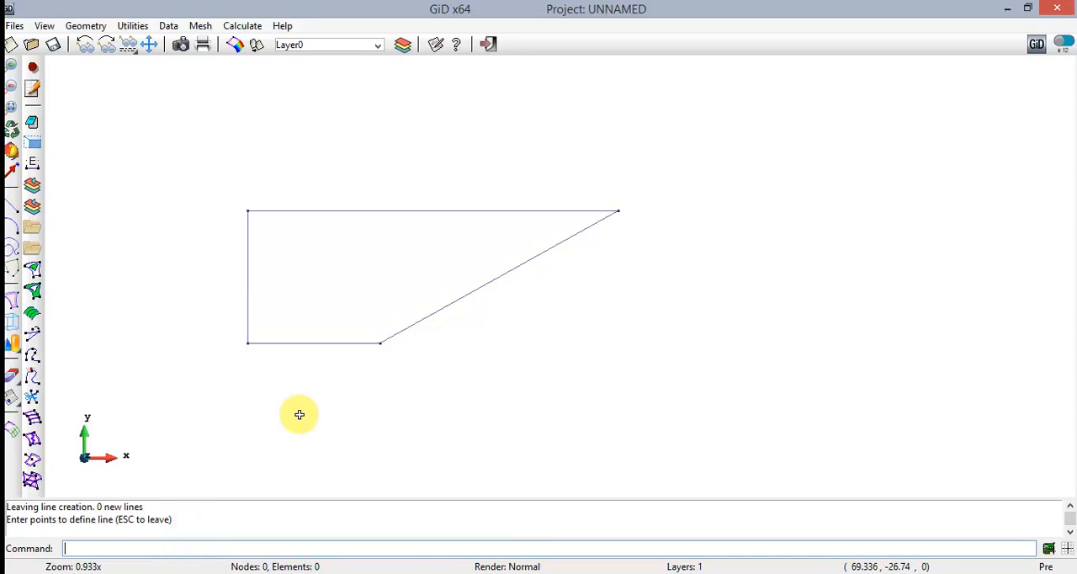
{"action": "type", "text": "100,0"}
{"action": "key", "text": "Return"}
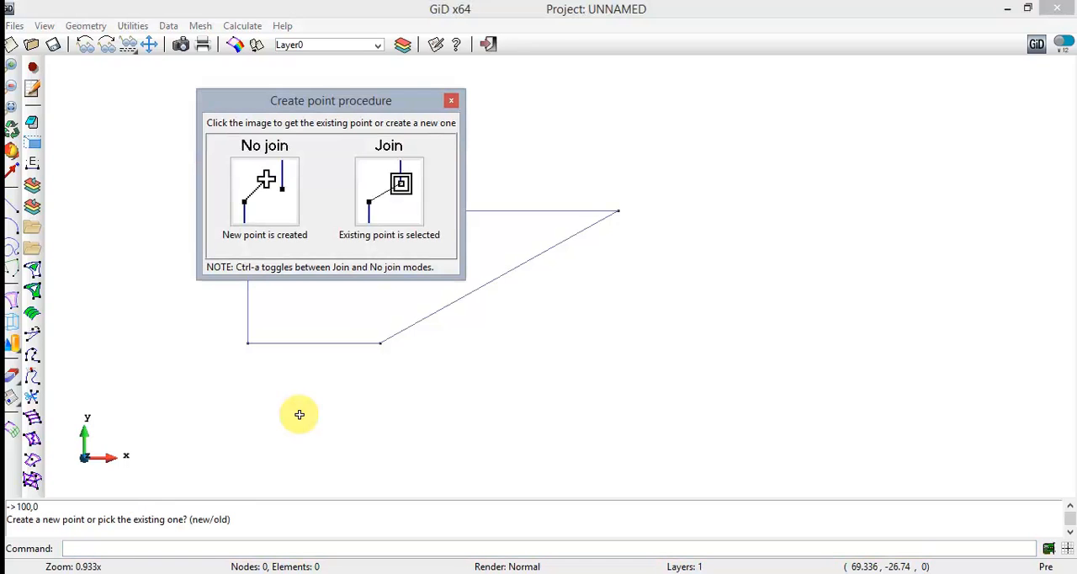
{"action": "left_click", "coordinate": [389, 185]}
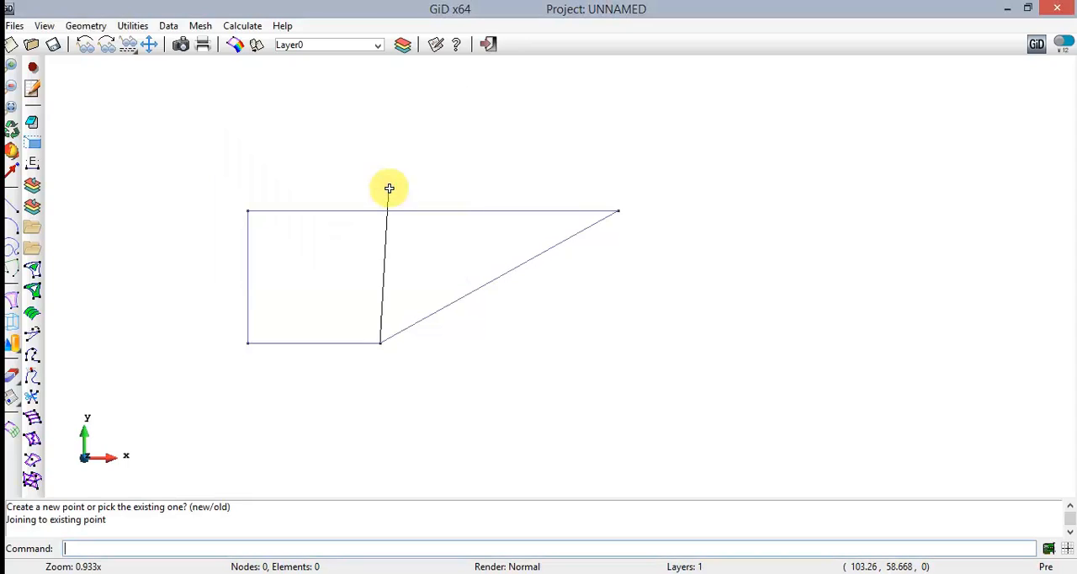
{"action": "type", "text": "180,0"}
{"action": "key", "text": "Return"}
Continue the line from 180,0 to 197.5,50 and join it to the existing point 190,50
{"action": "type", "text": "19"}
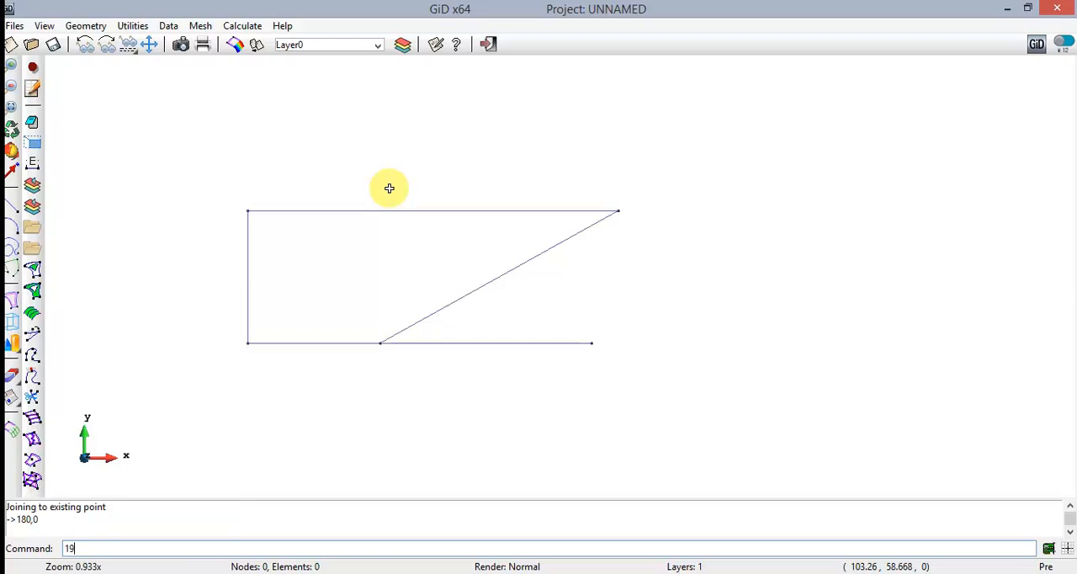
{"action": "type", "text": "7.5,50"}
{"action": "key", "text": "Return"}
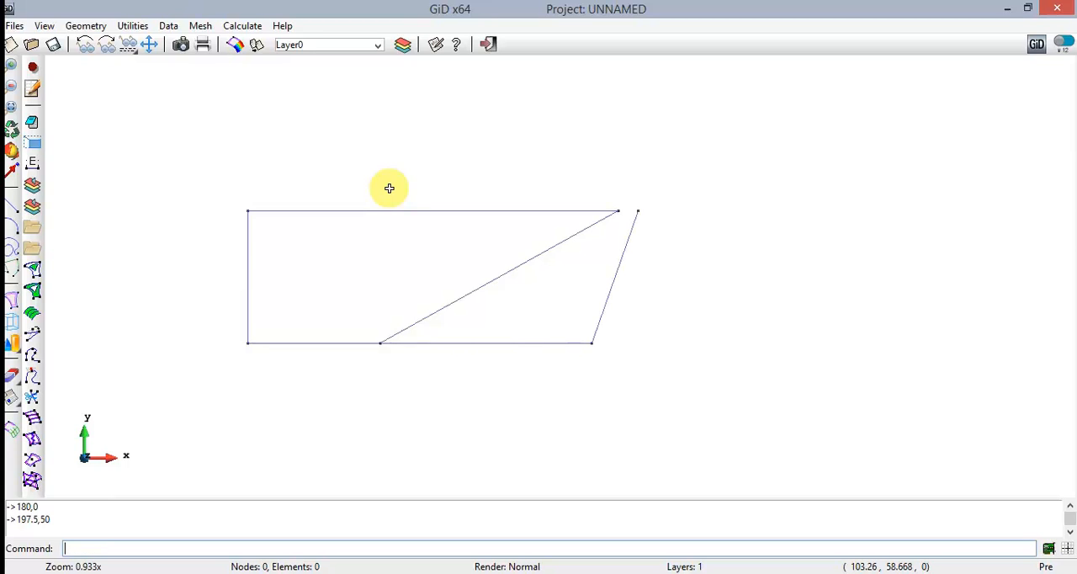
{"action": "type", "text": "190,50"}
{"action": "key", "text": "Return"}
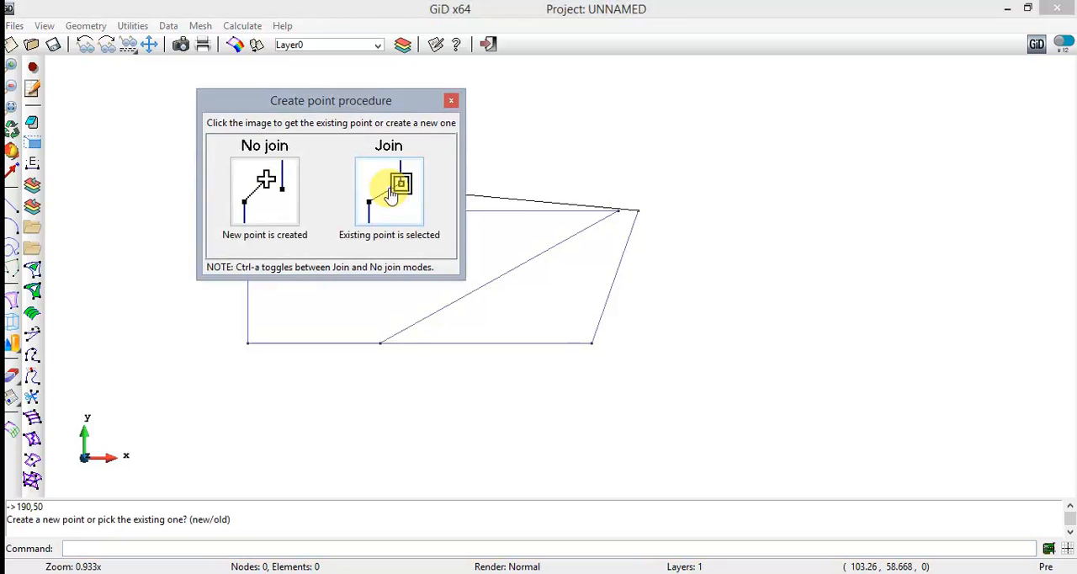
{"action": "left_click", "coordinate": [389, 193]}
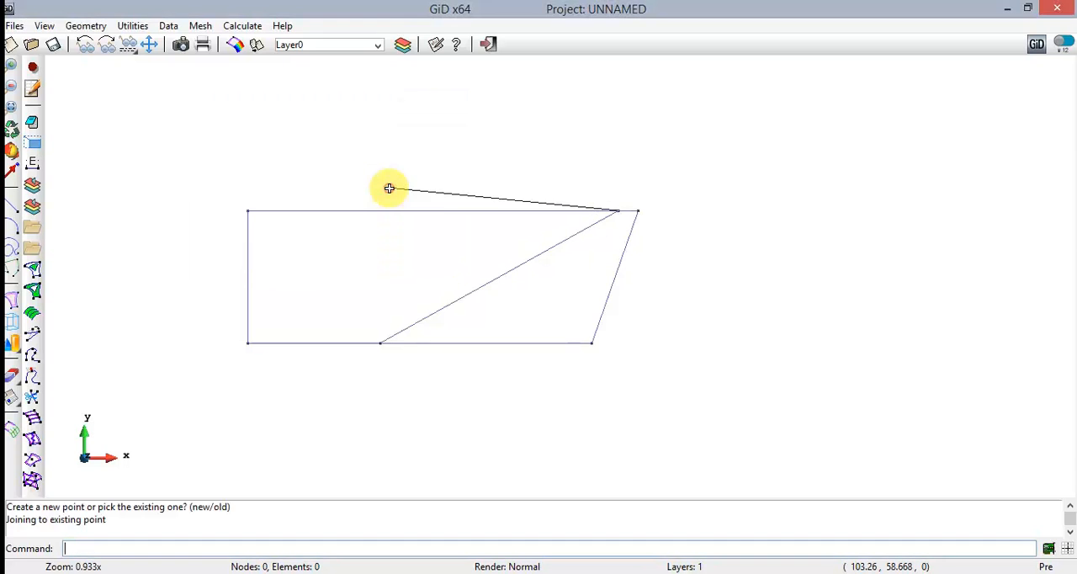
{"action": "key", "text": "Escape"}
{"action": "key", "text": "Escape"}
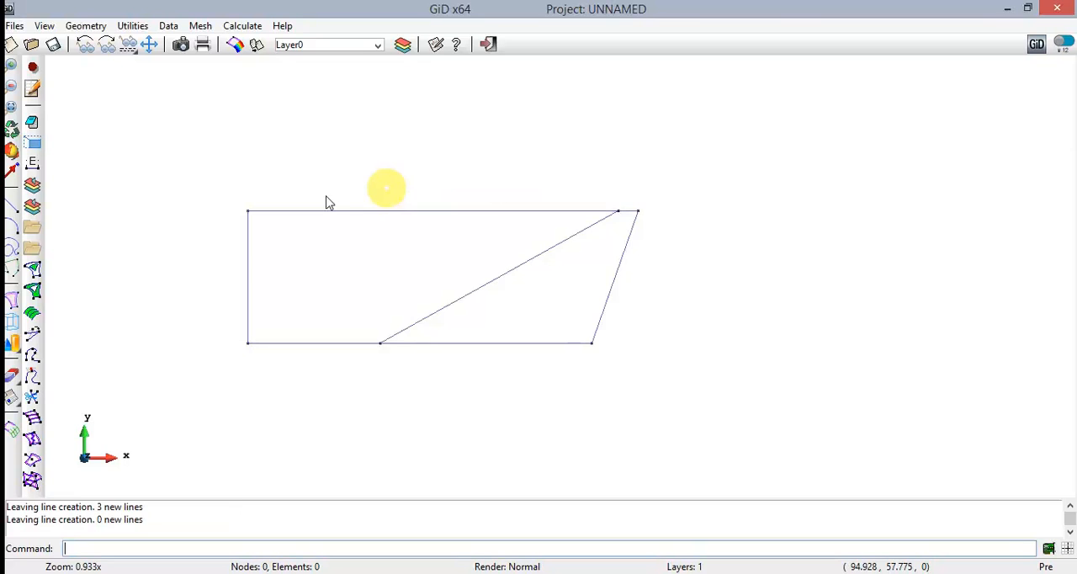
Draw connected lines from the existing point 180,0 through 230,0 to 212.5,50
{"action": "left_click", "coordinate": [11, 210]}
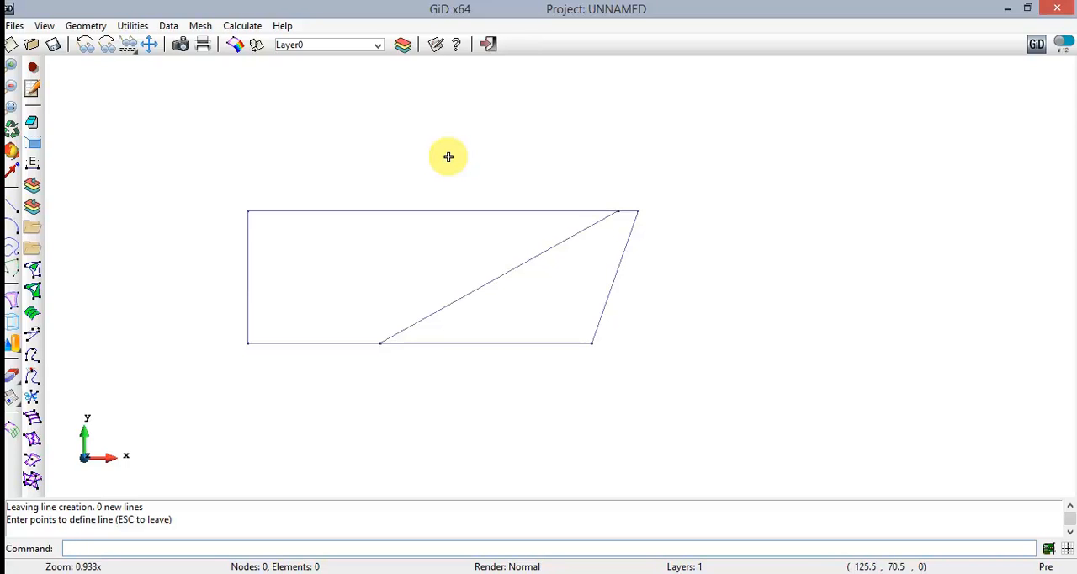
{"action": "type", "text": "180,0"}
{"action": "key", "text": "Return"}
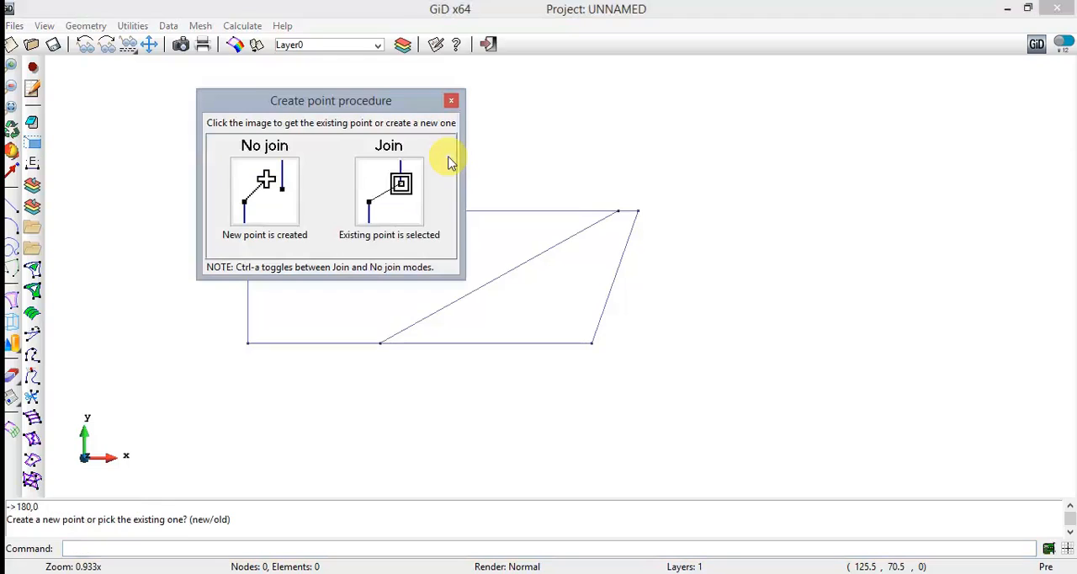
{"action": "left_click", "coordinate": [404, 174]}
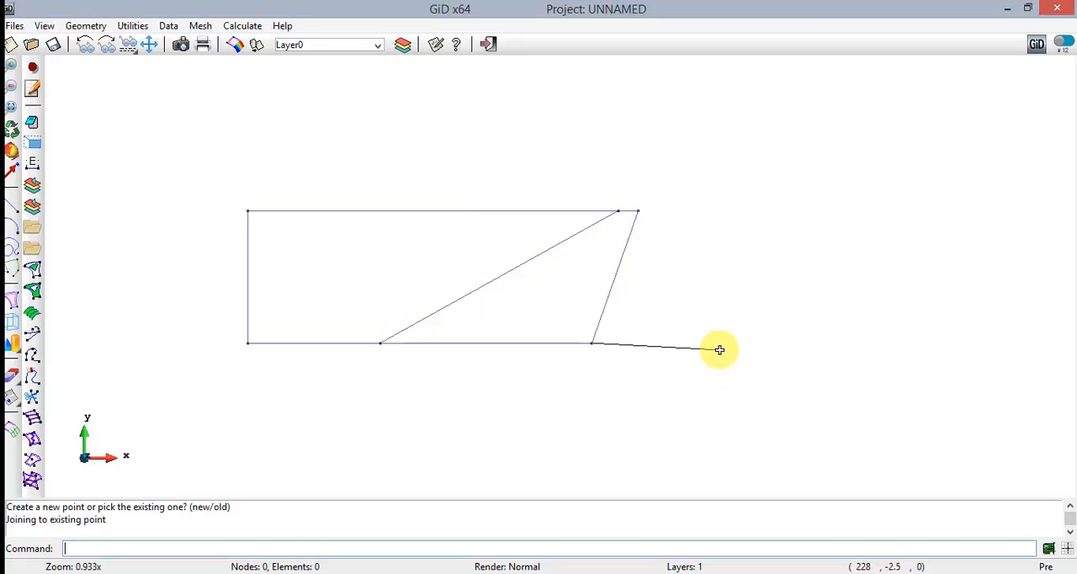
{"action": "type", "text": "230,0"}
{"action": "key", "text": "Return"}
{"action": "type", "text": "212.5"}
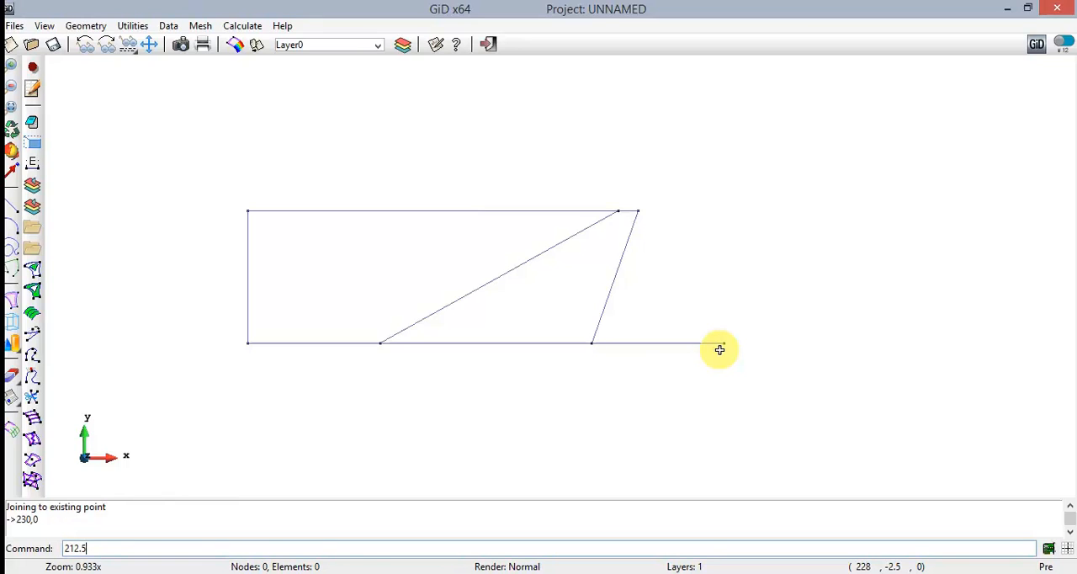
{"action": "type", "text": ",50"}
{"action": "key", "text": "Return"}
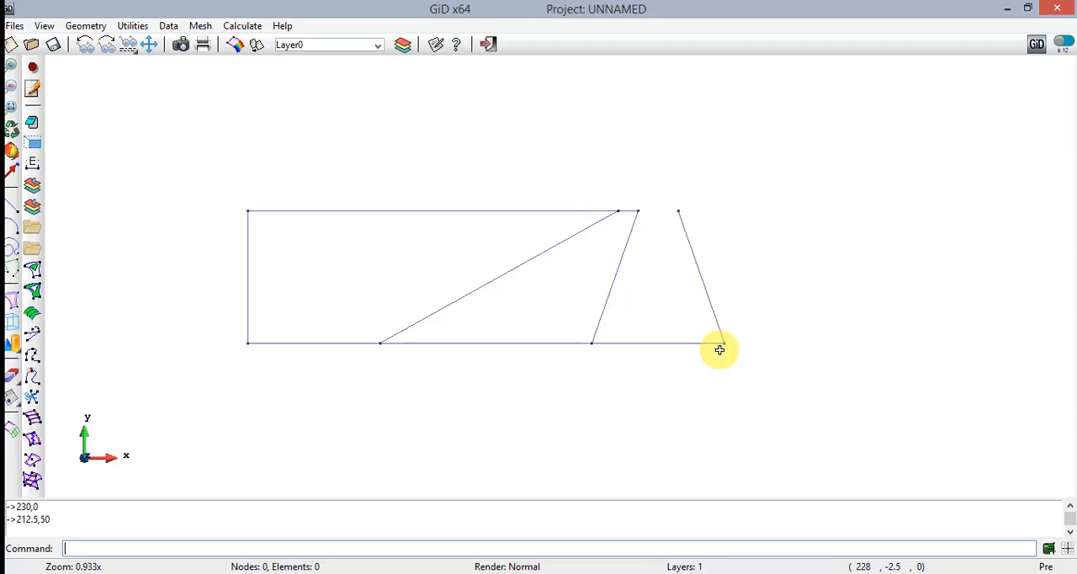
Close the central trapezoid by joining the line to the existing point 197.5,50
{"action": "type", "text": "197.5,50"}
{"action": "key", "text": "Return"}
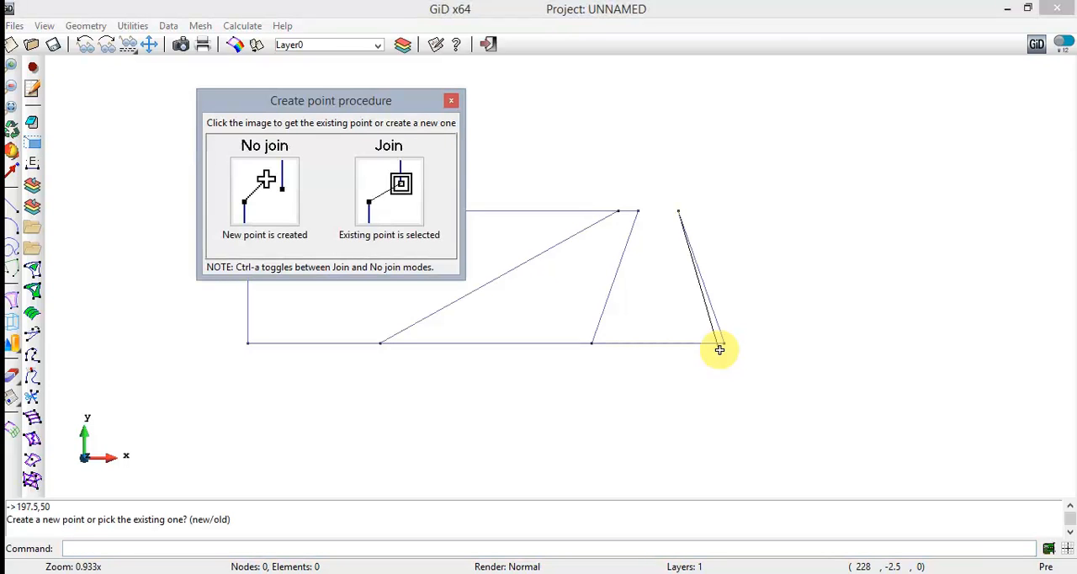
{"action": "left_click", "coordinate": [720, 345]}
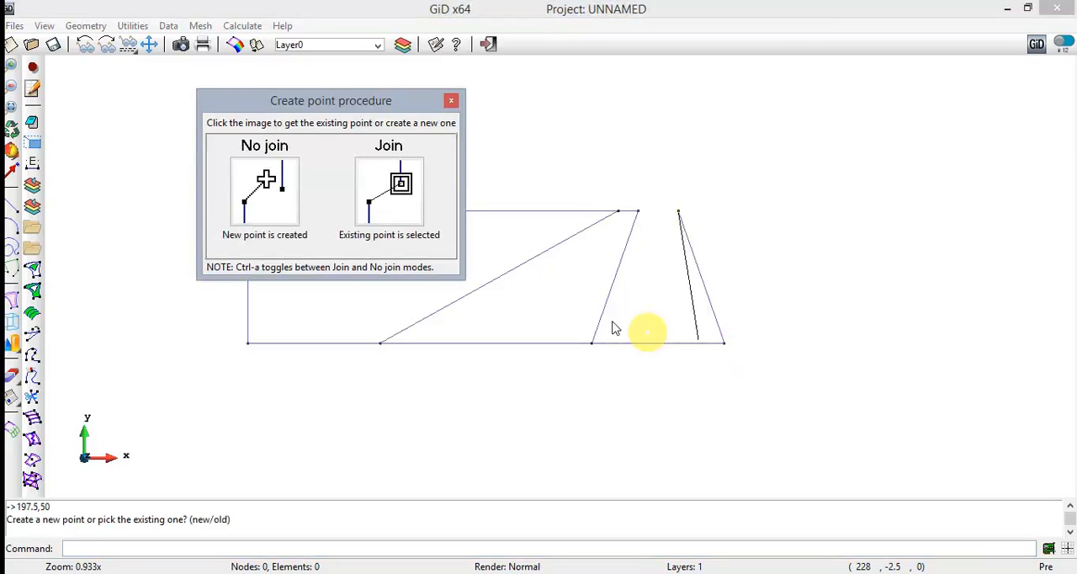
{"action": "left_click", "coordinate": [394, 206]}
{"action": "key", "text": "Escape"}
{"action": "key", "text": "Escape"}
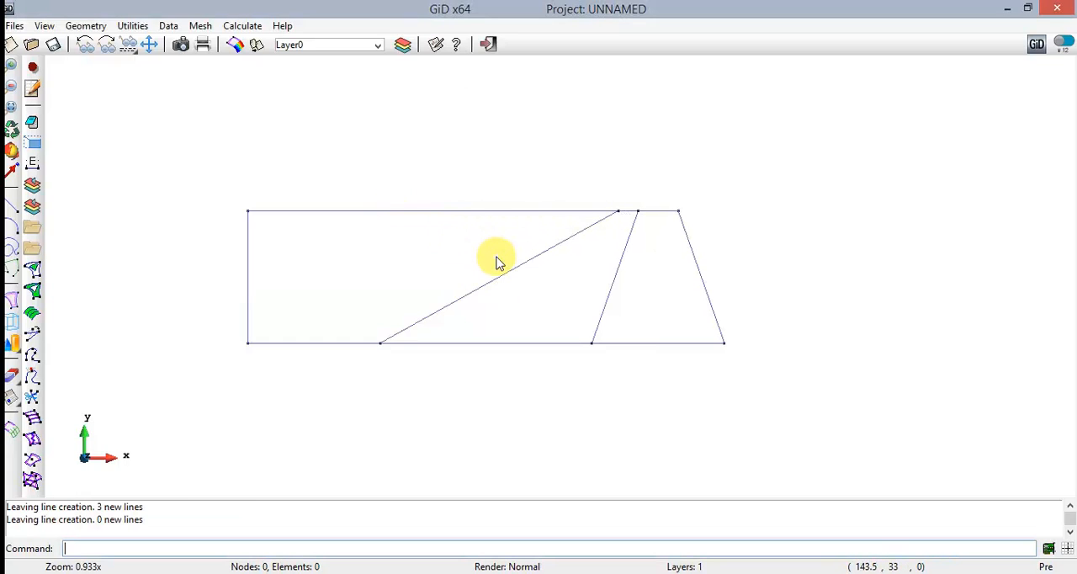
Draw connected lines from the existing point 230,0 through 310,0 to 220.5,50
{"action": "left_click", "coordinate": [16, 201]}
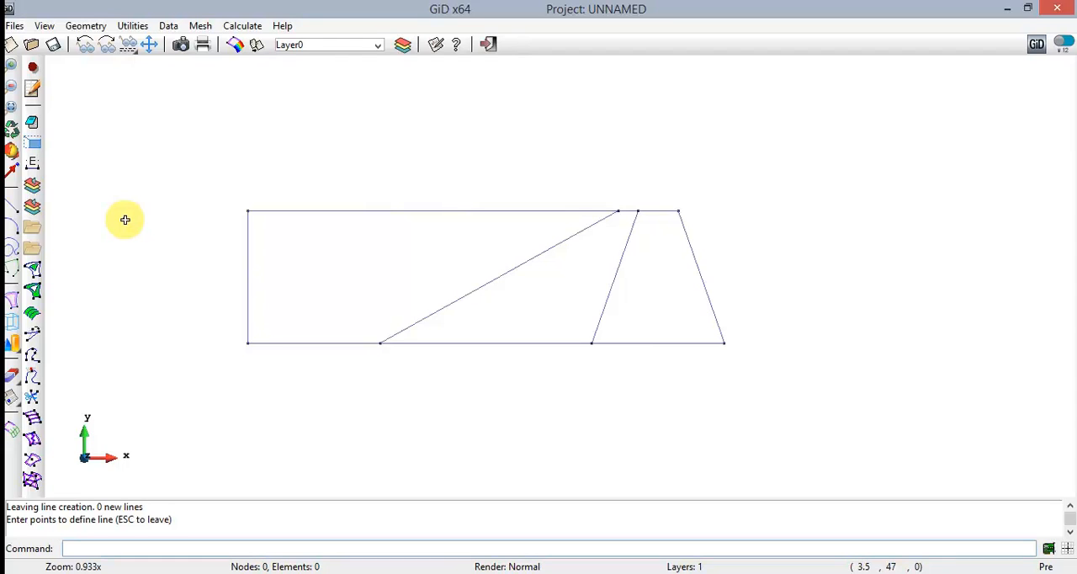
{"action": "type", "text": "230,0"}
{"action": "key", "text": "Return"}
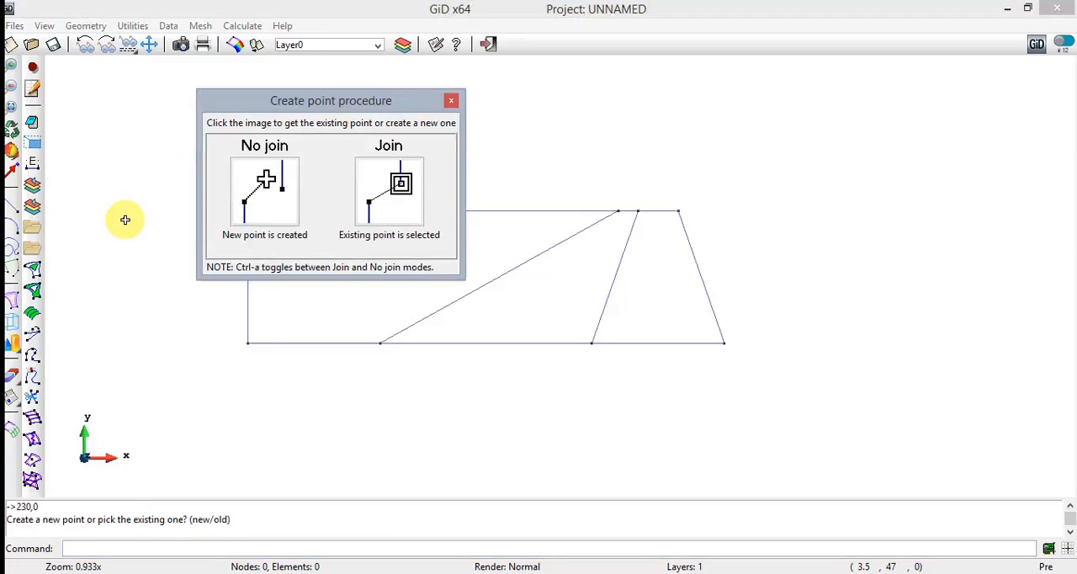
{"action": "left_click", "coordinate": [387, 192]}
{"action": "type", "text": "310,"}
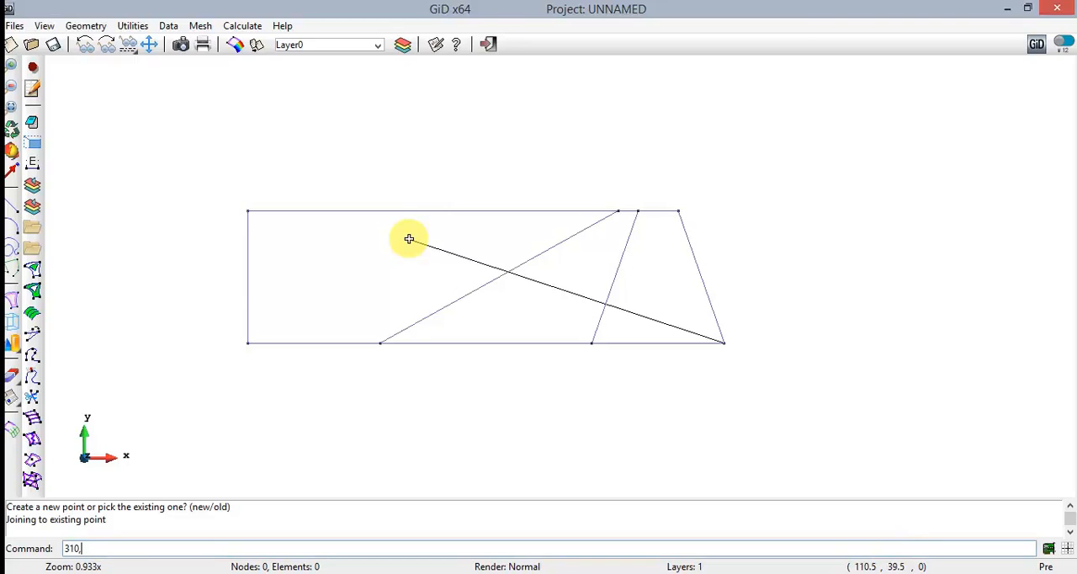
{"action": "type", "text": "0"}
{"action": "key", "text": "Return"}
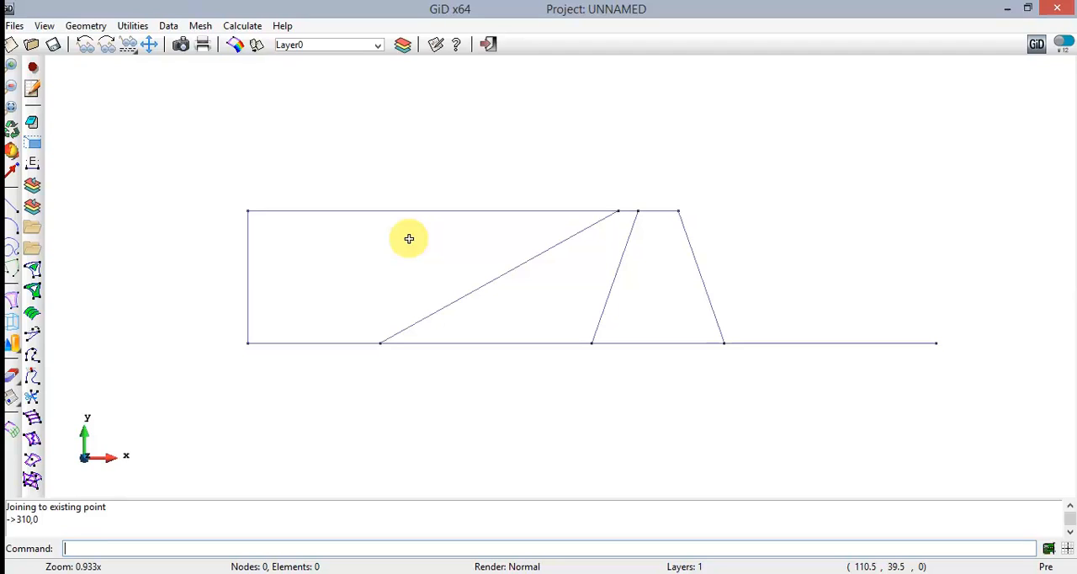
{"action": "type", "text": "220.5,50"}
{"action": "key", "text": "Return"}
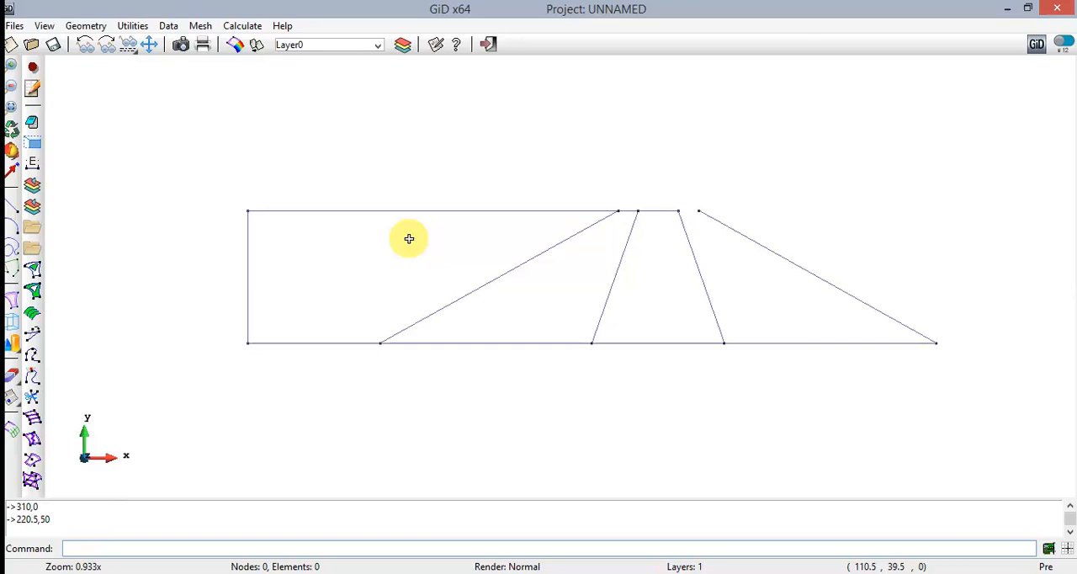
Close the last section of the outline by joining the line to the existing point 212.5,50
{"action": "type", "text": "212"}
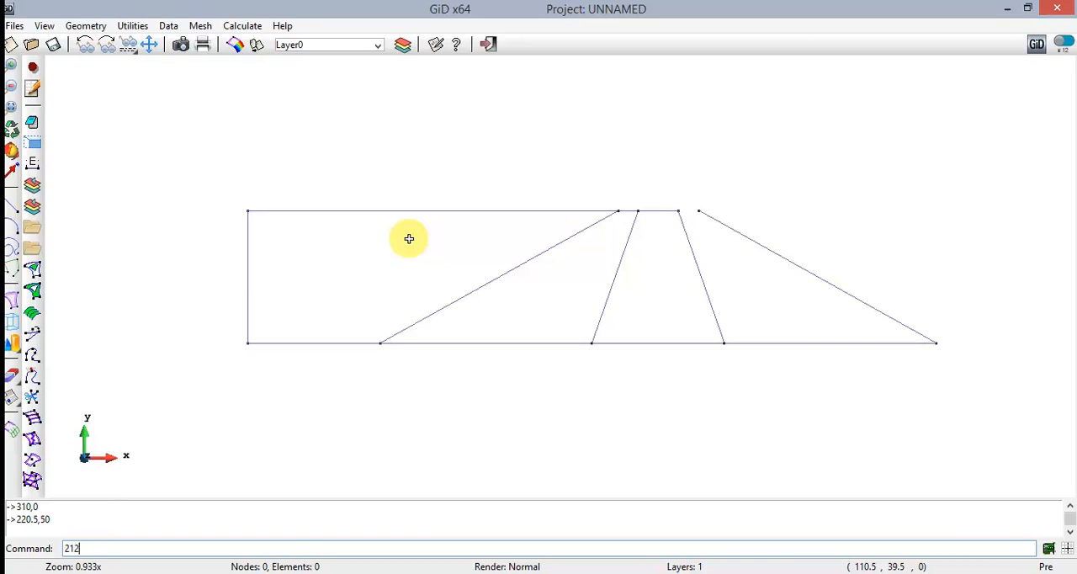
{"action": "type", "text": ".5,50"}
{"action": "key", "text": "Return"}
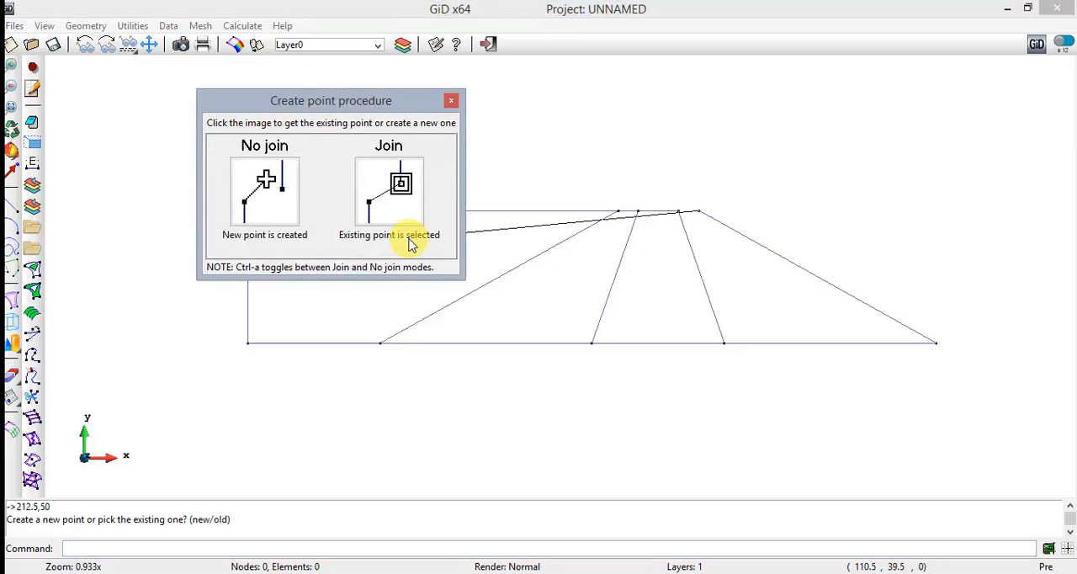
{"action": "left_click", "coordinate": [375, 215]}
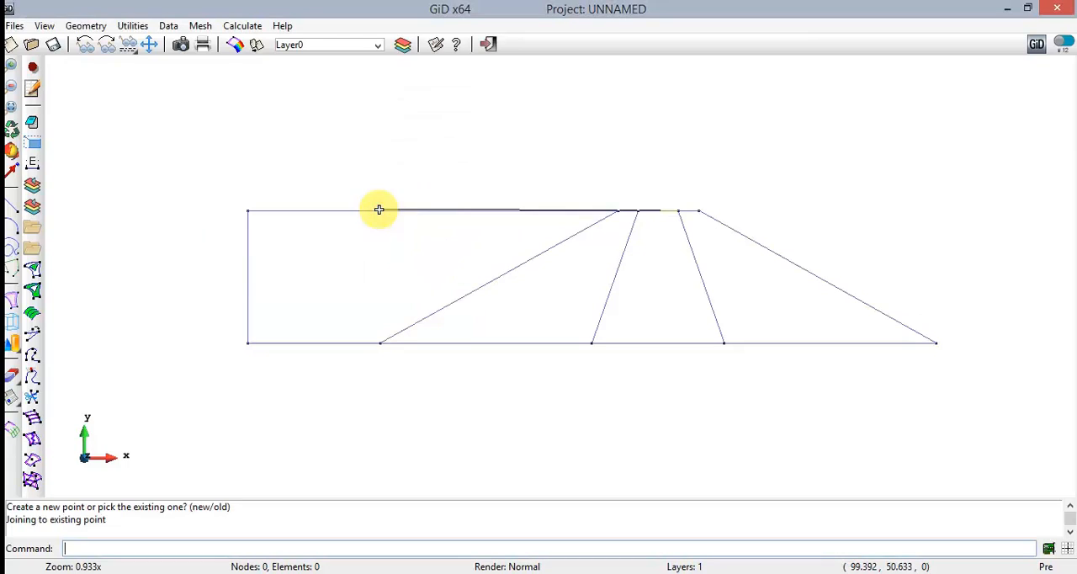
{"action": "key", "text": "Escape"}
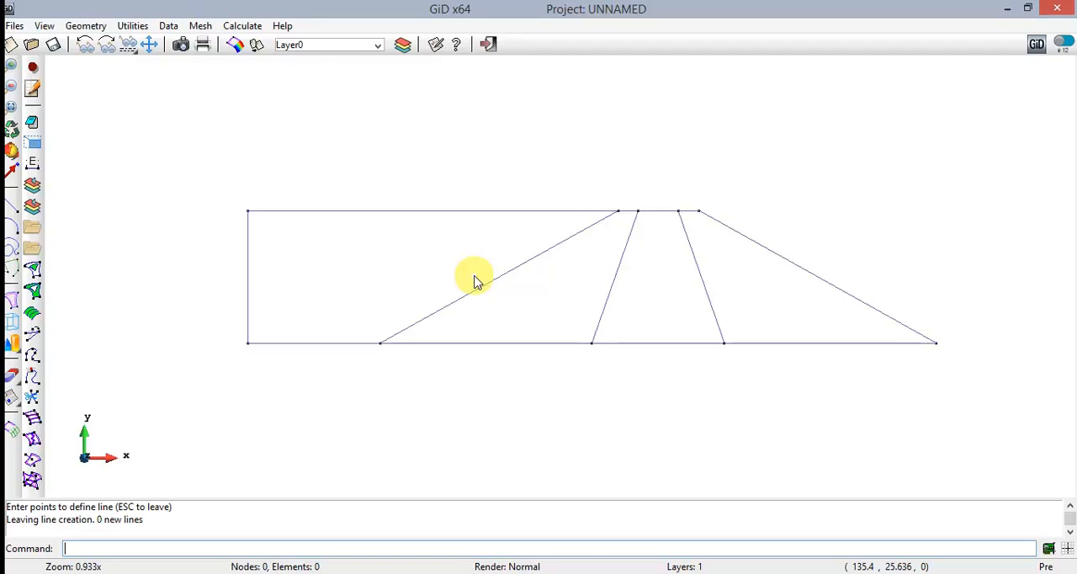
Create NURBS surfaces automatically from all closed four-line outlines of the cross-section, then end surface creation
{"action": "left_click", "coordinate": [91, 28]}
{"action": "mouse_move", "coordinate": [93, 65]}
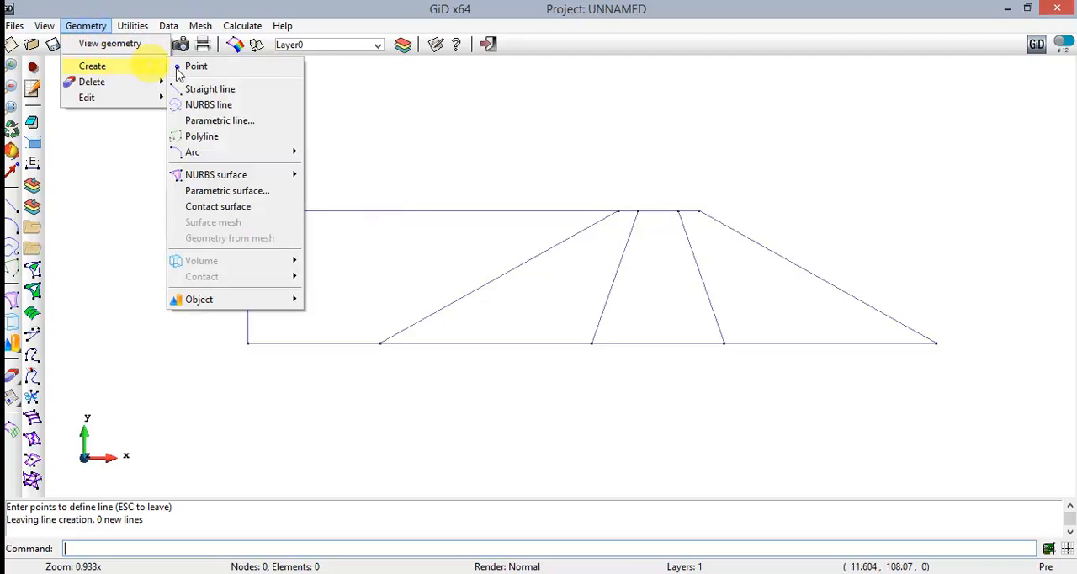
{"action": "mouse_move", "coordinate": [261, 175]}
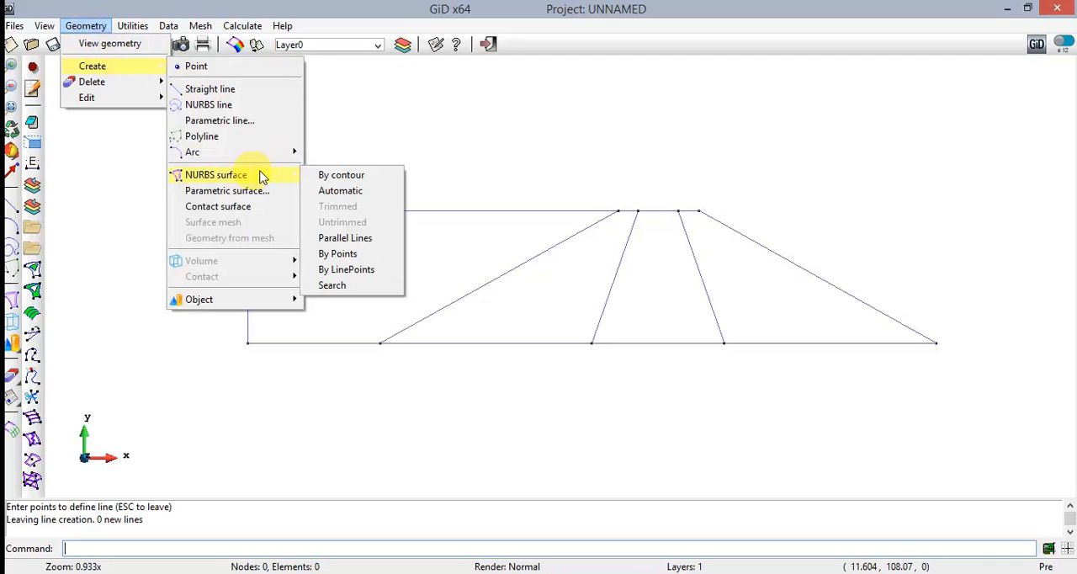
{"action": "left_click", "coordinate": [386, 193]}
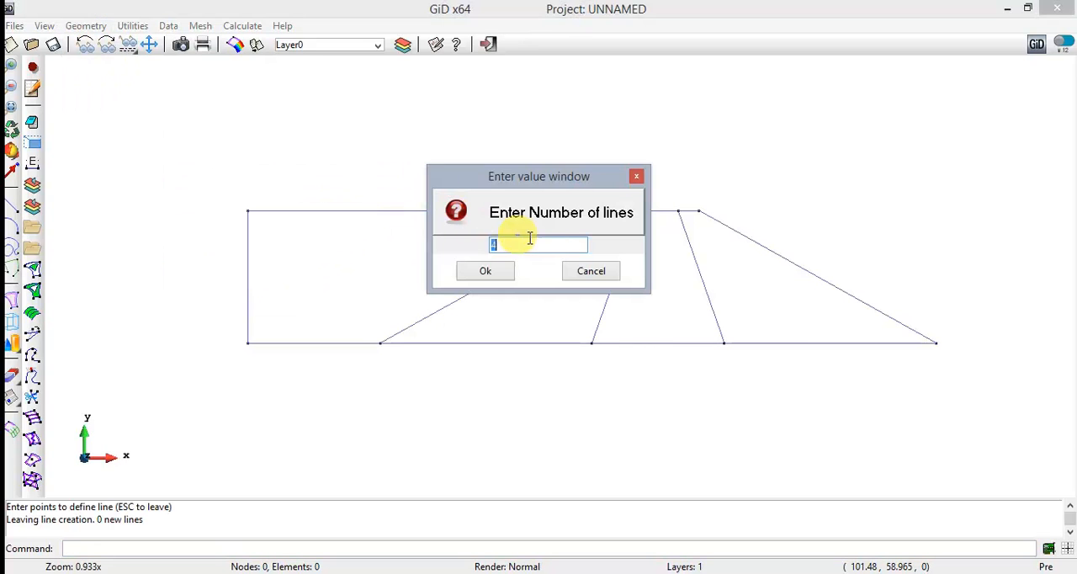
{"action": "type", "text": "4"}
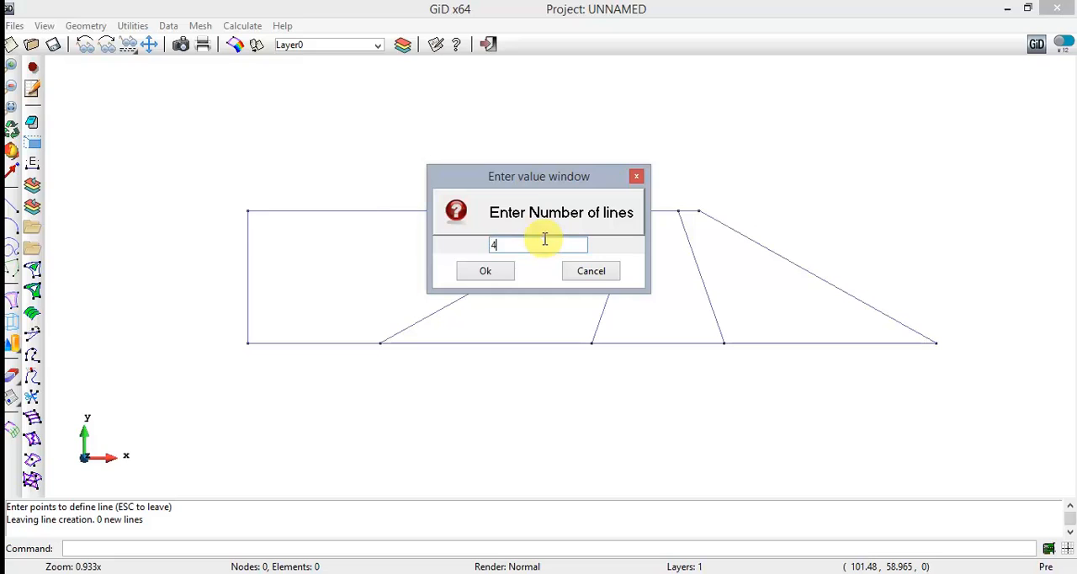
{"action": "left_click", "coordinate": [505, 274]}
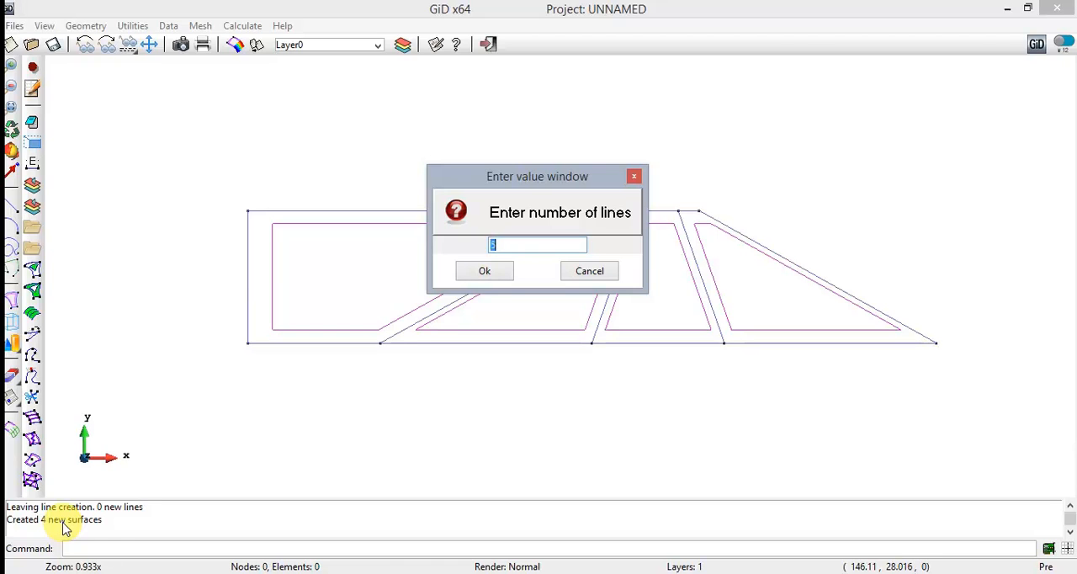
{"action": "left_click", "coordinate": [589, 272]}
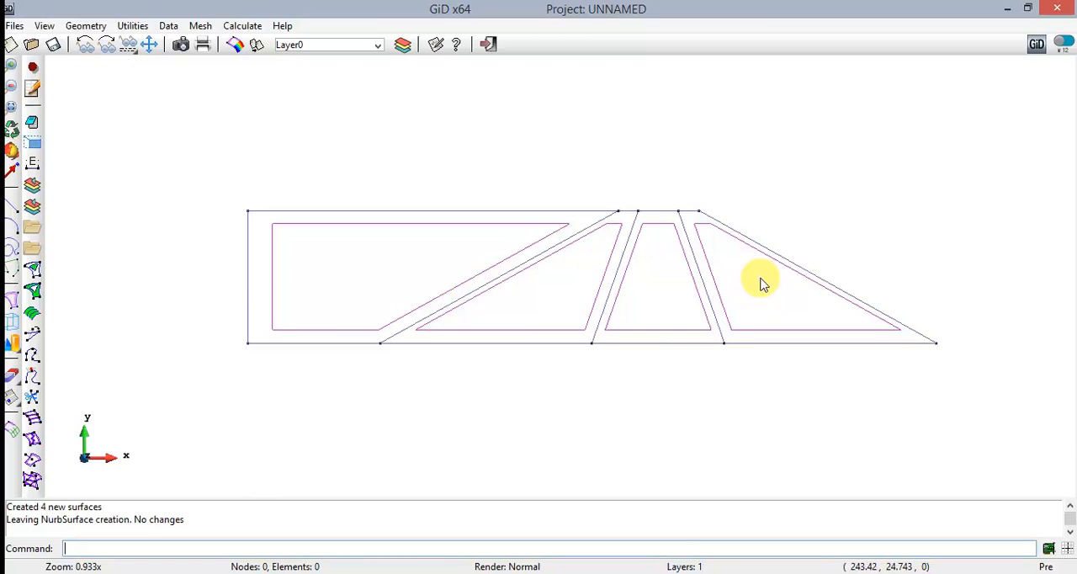
Save the project as DAM_2 in the GiD examples folder
{"action": "left_click", "coordinate": [55, 46]}
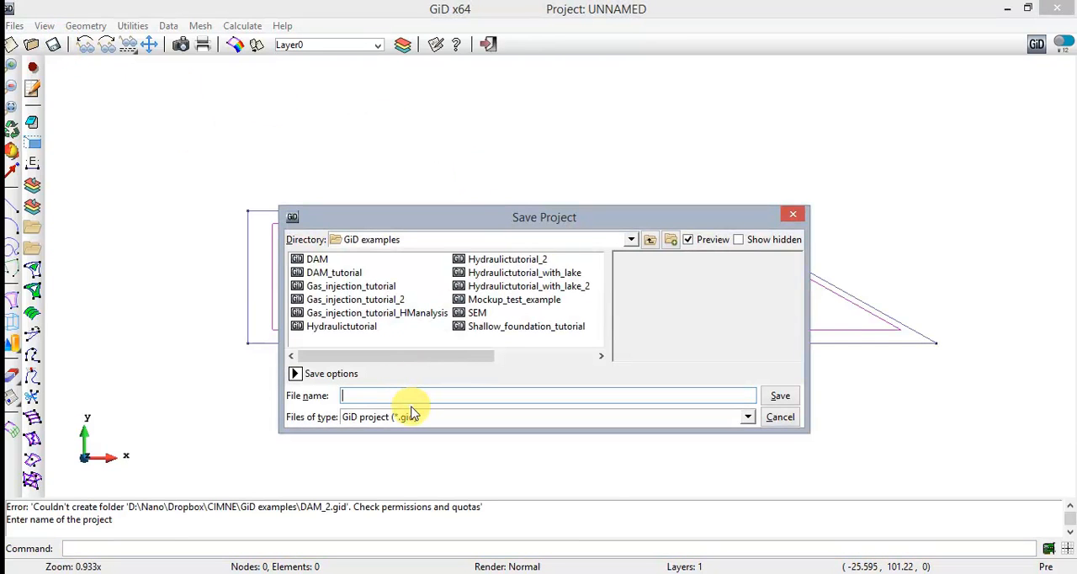
{"action": "type", "text": "DAM_2"}
{"action": "mouse_move", "coordinate": [437, 358]}
{"action": "left_mouse_down"}
{"action": "mouse_move", "coordinate": [541, 360]}
{"action": "mouse_move", "coordinate": [444, 373]}
{"action": "left_mouse_up"}
{"action": "left_click", "coordinate": [779, 395]}
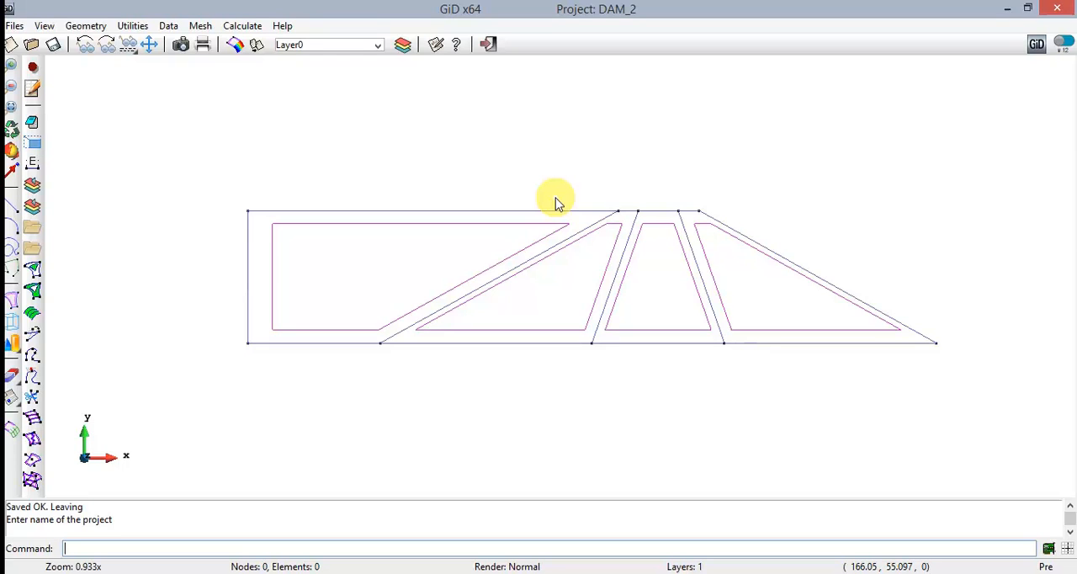
Assign the Code_bright_v4_4 problem type to the project
{"action": "left_click", "coordinate": [175, 27]}
{"action": "mouse_move", "coordinate": [189, 43]}
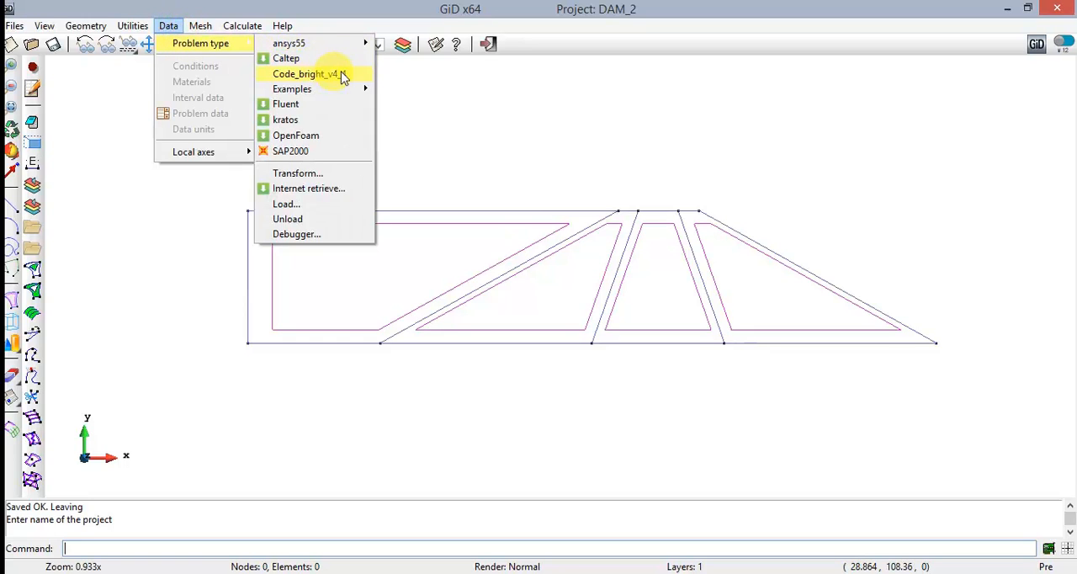
{"action": "left_click", "coordinate": [364, 76]}
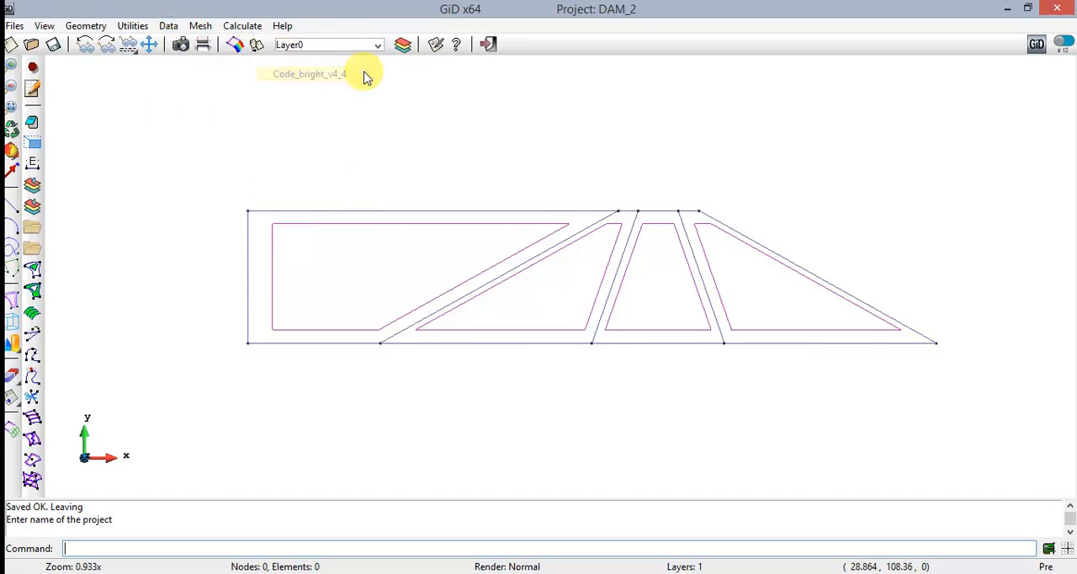
Set the title of the problem to DAM in the general problem data and accept it
{"action": "left_click", "coordinate": [172, 26]}
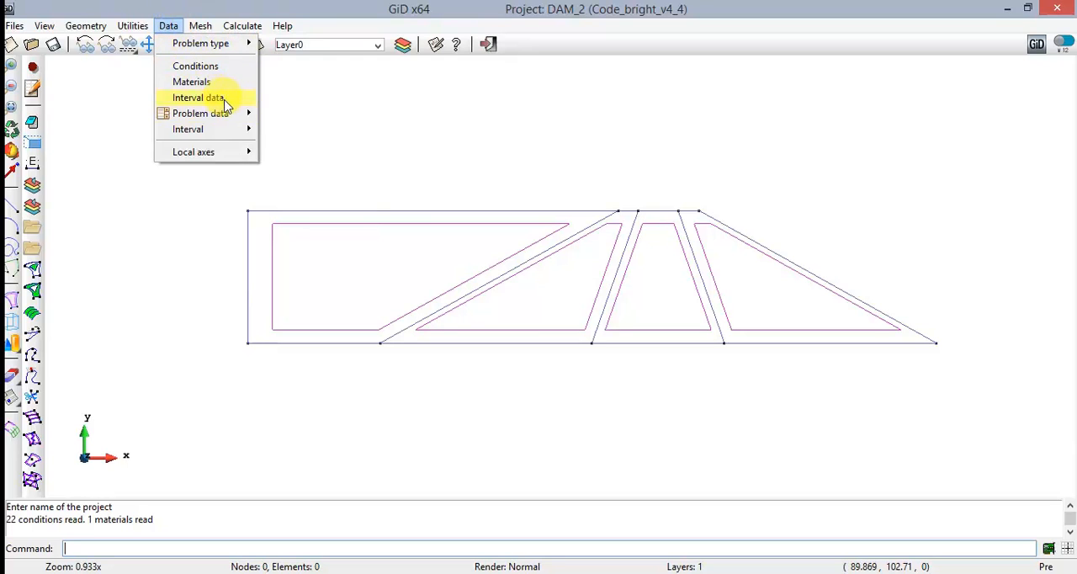
{"action": "mouse_move", "coordinate": [226, 113]}
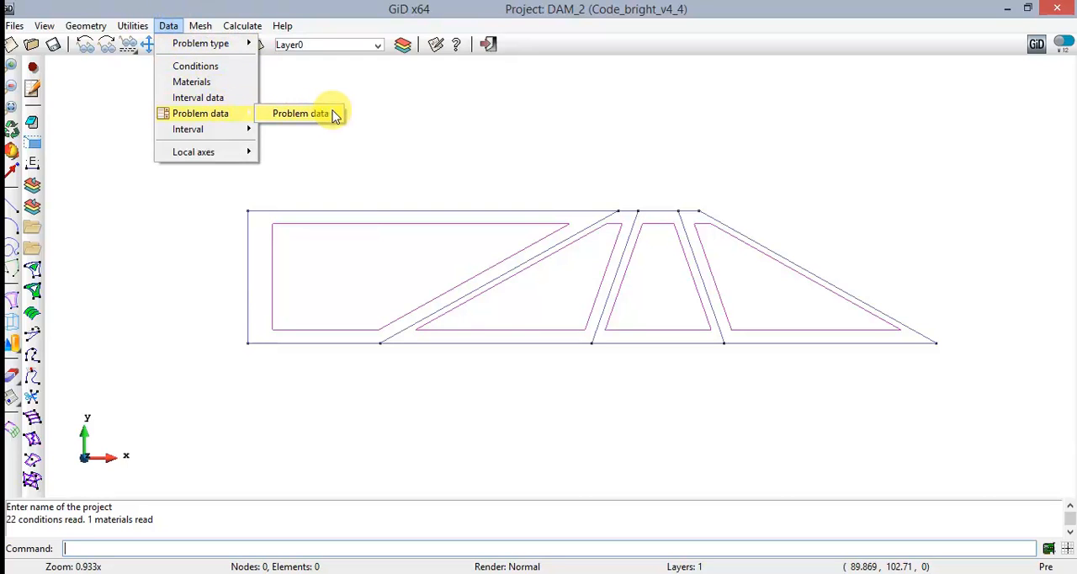
{"action": "left_click", "coordinate": [333, 114]}
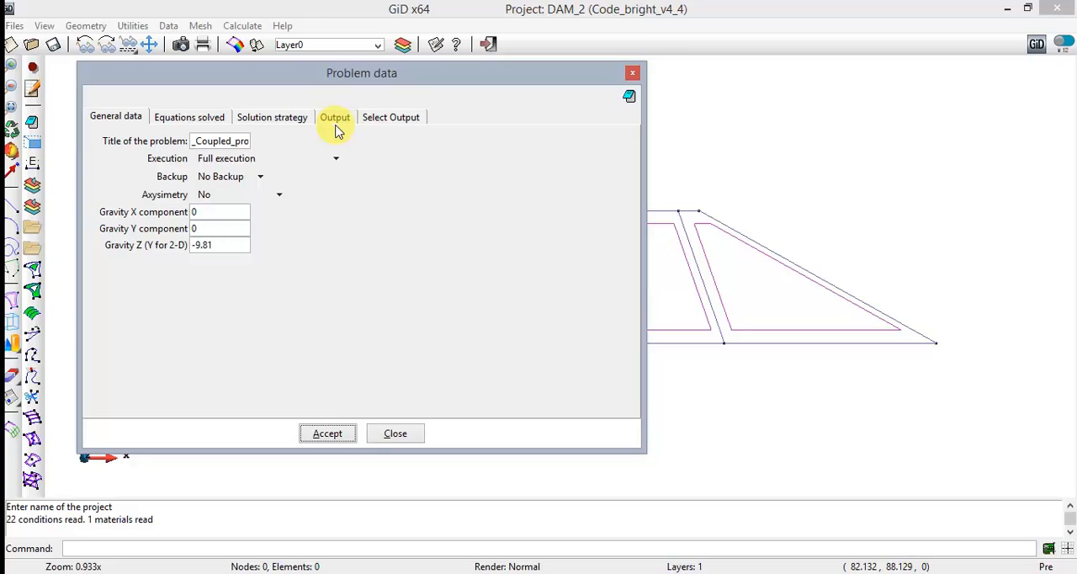
{"action": "left_click", "coordinate": [234, 143]}
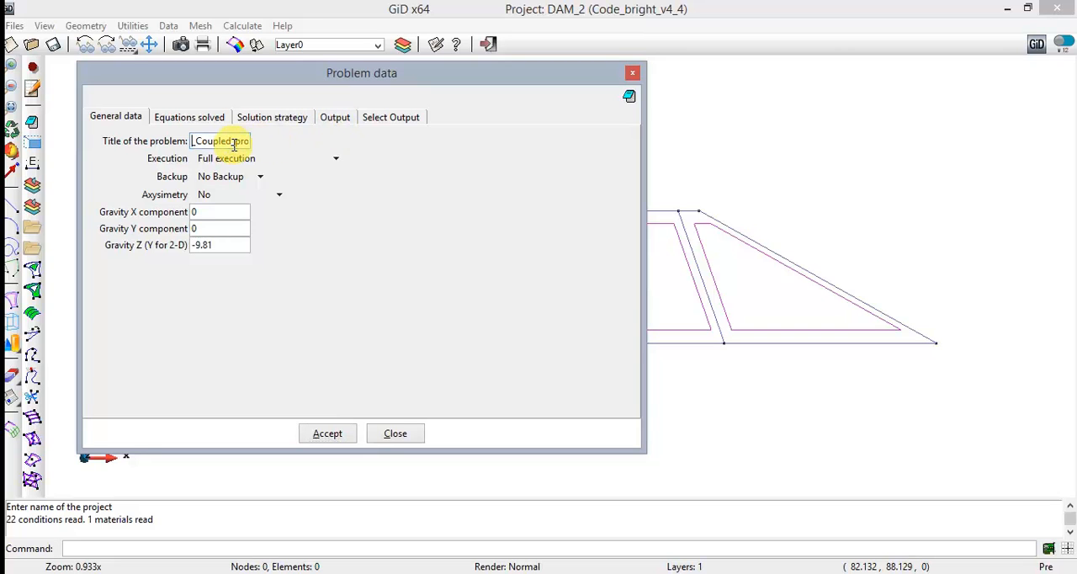
{"action": "double_click", "coordinate": [234, 143]}
{"action": "type", "text": "Earth"}
{"action": "key", "text": "BackSpace"}
{"action": "key", "text": "BackSpace"}
{"action": "key", "text": "BackSpace"}
{"action": "key", "text": "BackSpace"}
{"action": "key", "text": "BackSpace"}
{"action": "type", "text": "DAM"}
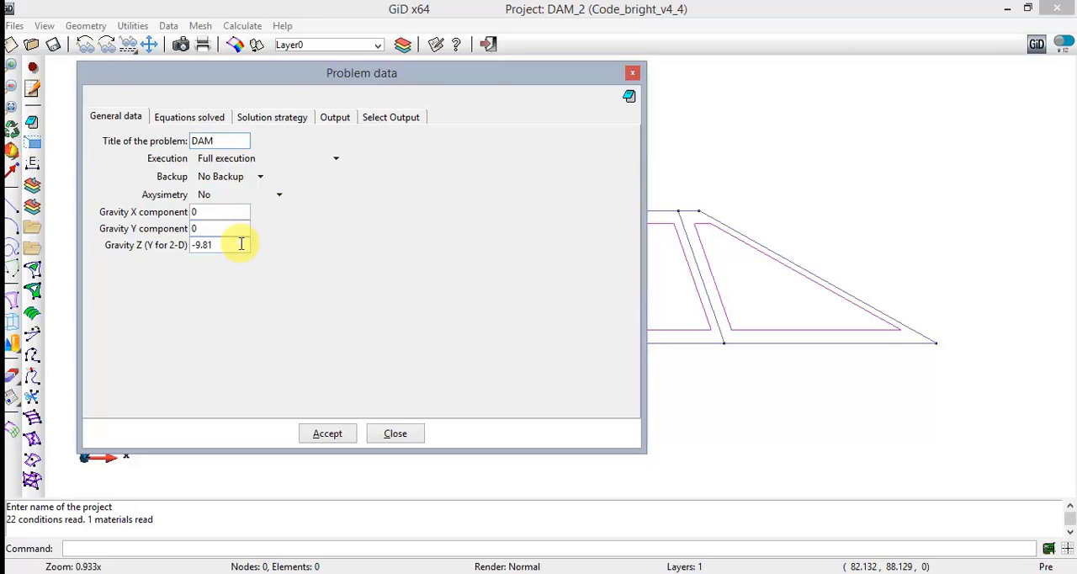
{"action": "left_click", "coordinate": [322, 433]}
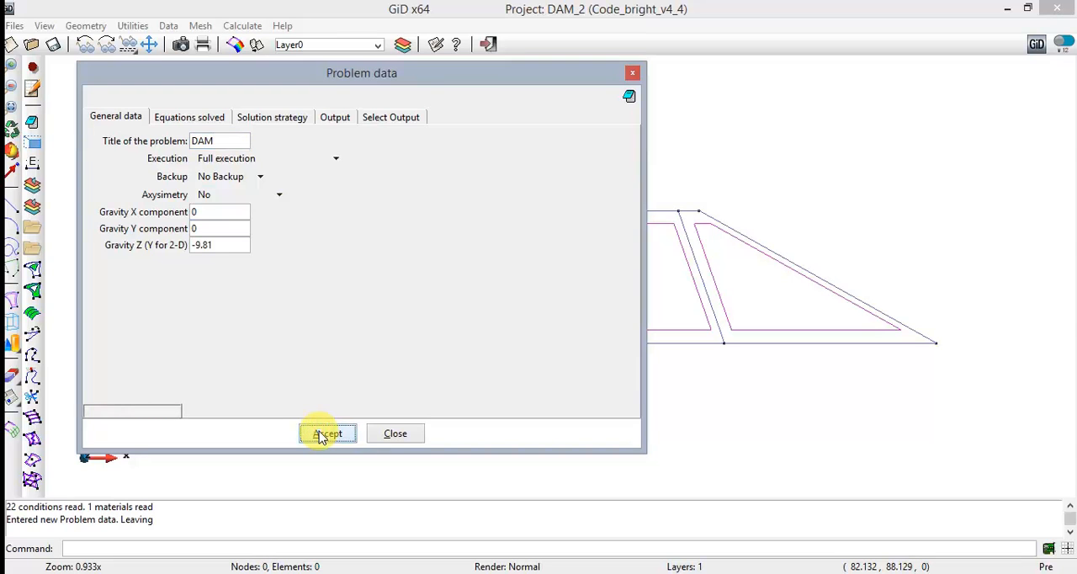
Enable the stress equilibrium and mass balance of water equations, set constant Pg to 0 MPa, and accept
{"action": "left_click", "coordinate": [198, 122]}
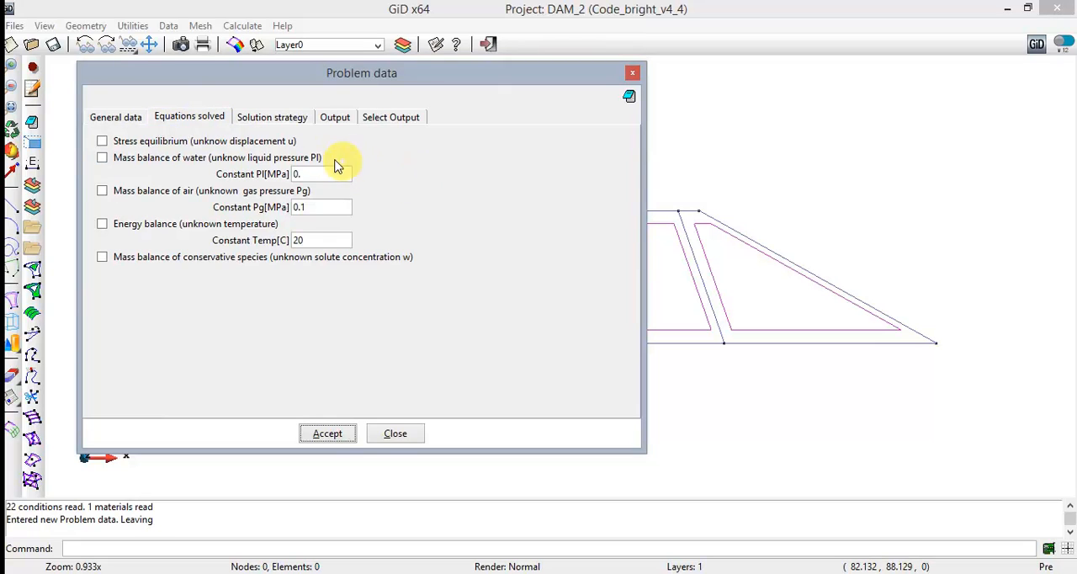
{"action": "left_click", "coordinate": [102, 141]}
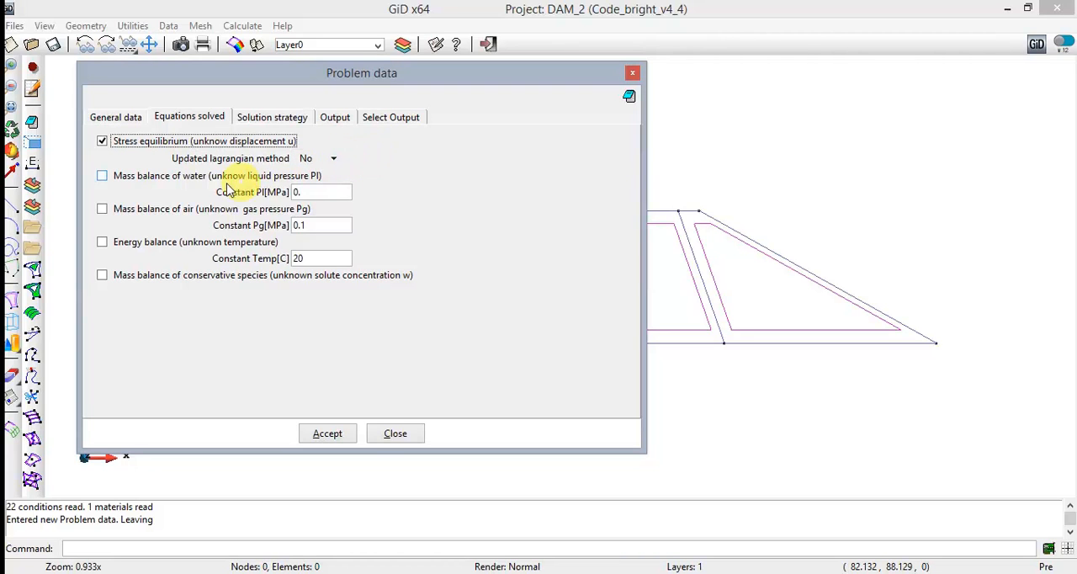
{"action": "left_click", "coordinate": [105, 178]}
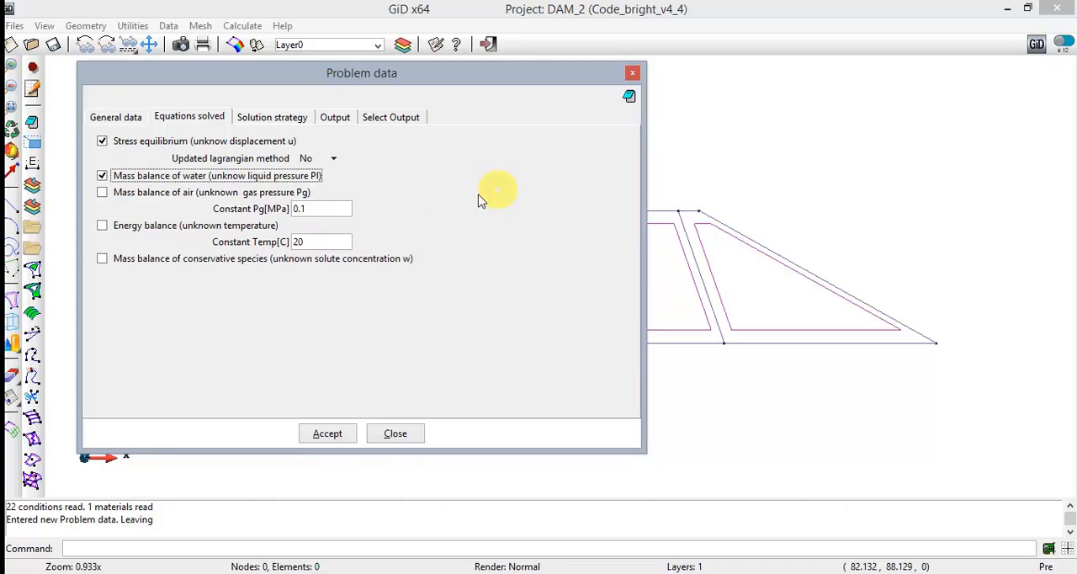
{"action": "left_click_drag", "start_coordinate": [335, 208], "coordinate": [281, 214]}
{"action": "type", "text": "0"}
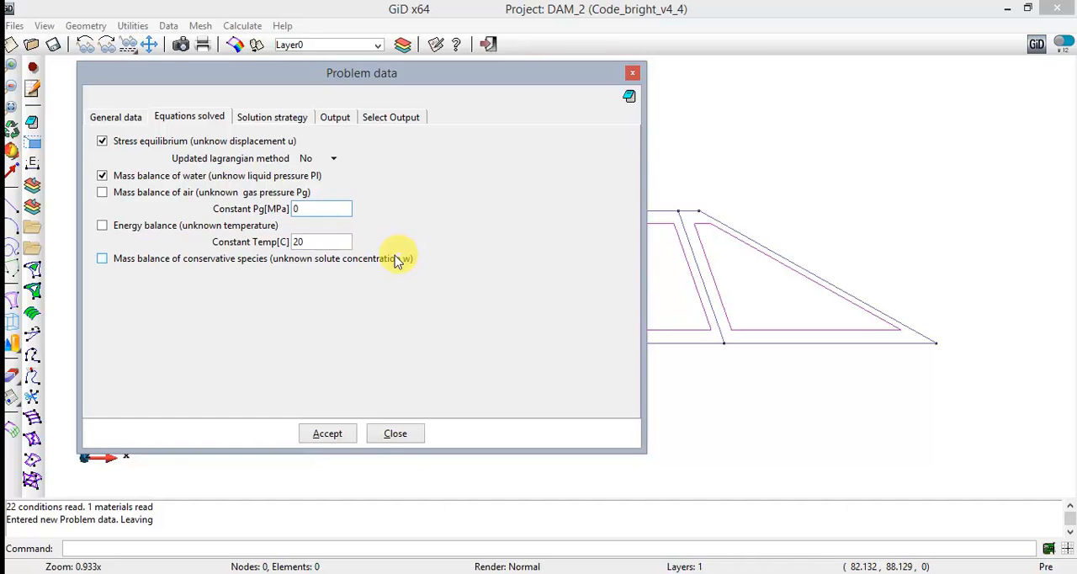
{"action": "left_click", "coordinate": [328, 434]}
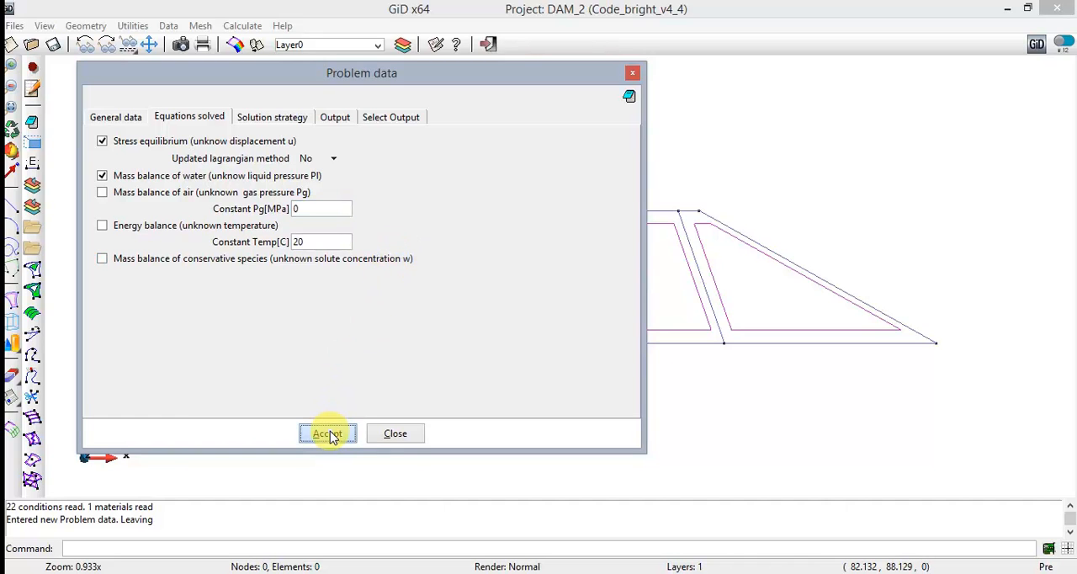
Set the time step control to 1 in the solution strategy
{"action": "left_click", "coordinate": [289, 121]}
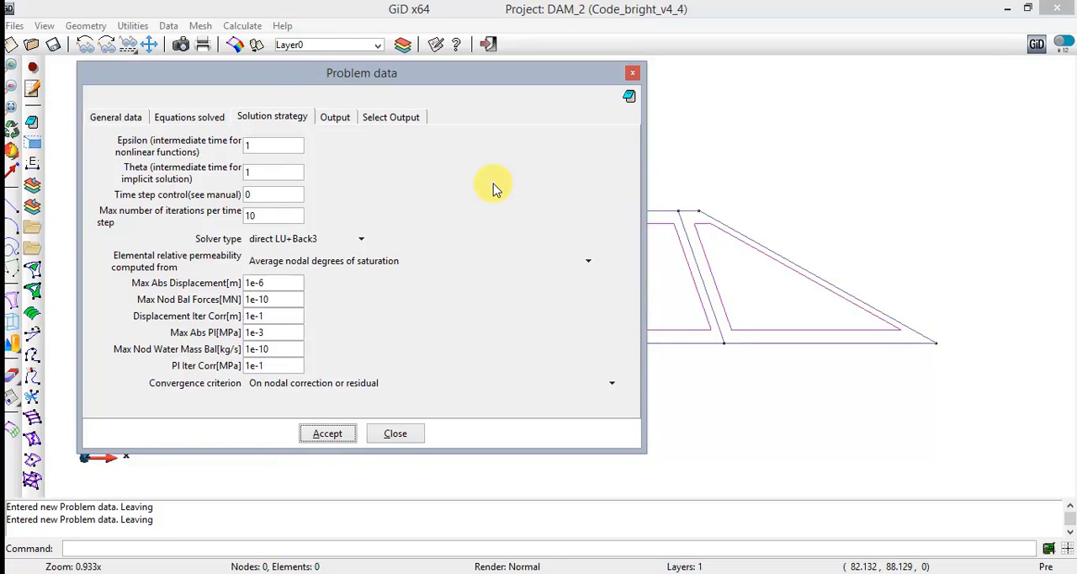
{"action": "double_click", "coordinate": [263, 194]}
{"action": "type", "text": "1"}
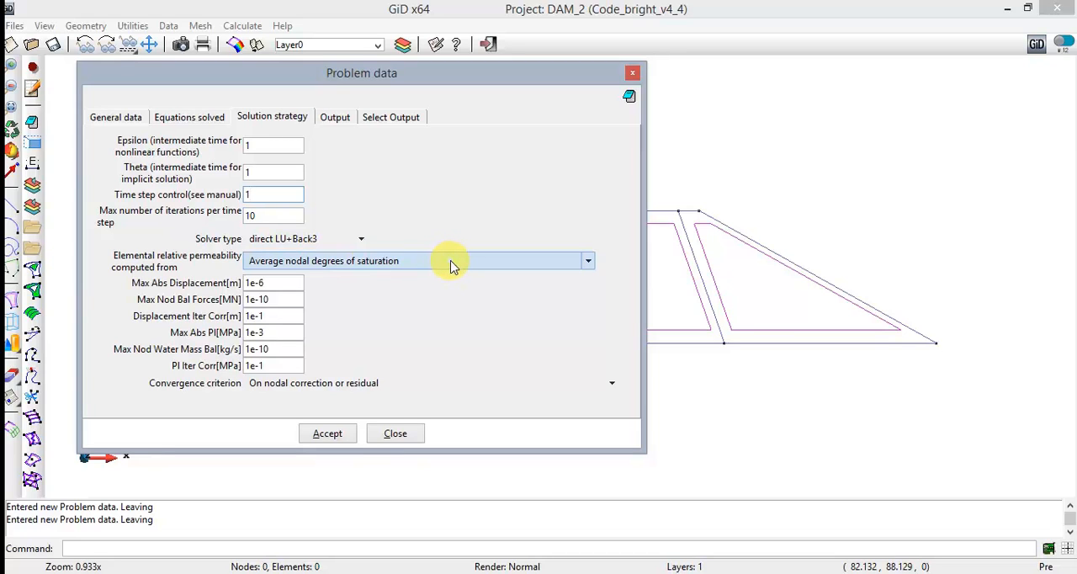
Set the displacement tolerances: Max Abs Displacement 1e-4 m, Max Nod Bal Forces 1e-8 MN and Displacement Iter Corr 1 m
{"action": "left_click", "coordinate": [296, 285]}
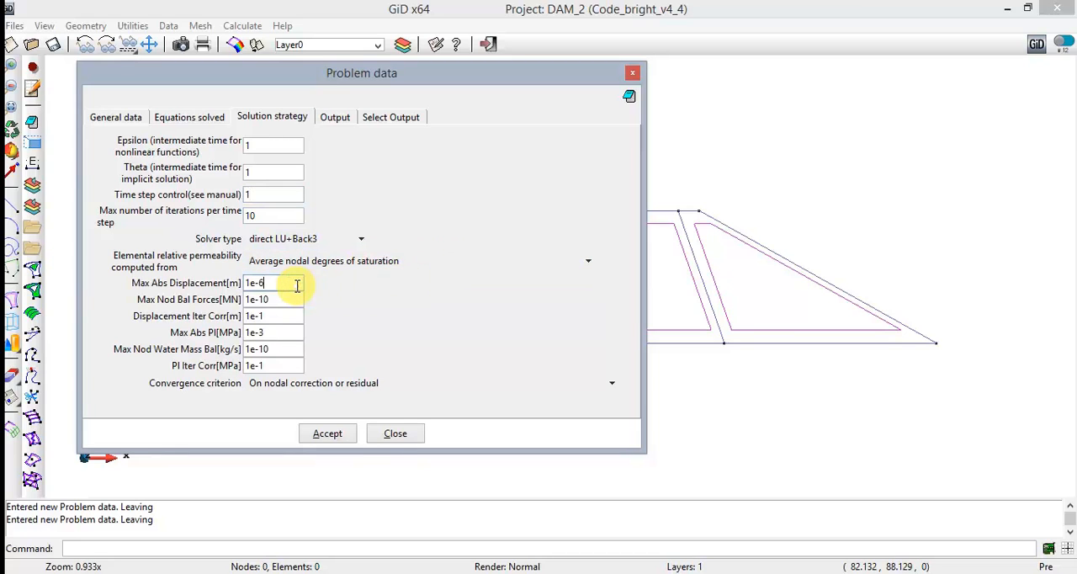
{"action": "key", "text": "BackSpace"}
{"action": "type", "text": "4"}
{"action": "key", "text": "Tab"}
{"action": "key", "text": "End"}
{"action": "key", "text": "BackSpace"}
{"action": "key", "text": "BackSpace"}
{"action": "type", "text": "9"}
{"action": "key", "text": "BackSpace"}
{"action": "type", "text": "8"}
{"action": "key", "text": "Tab"}
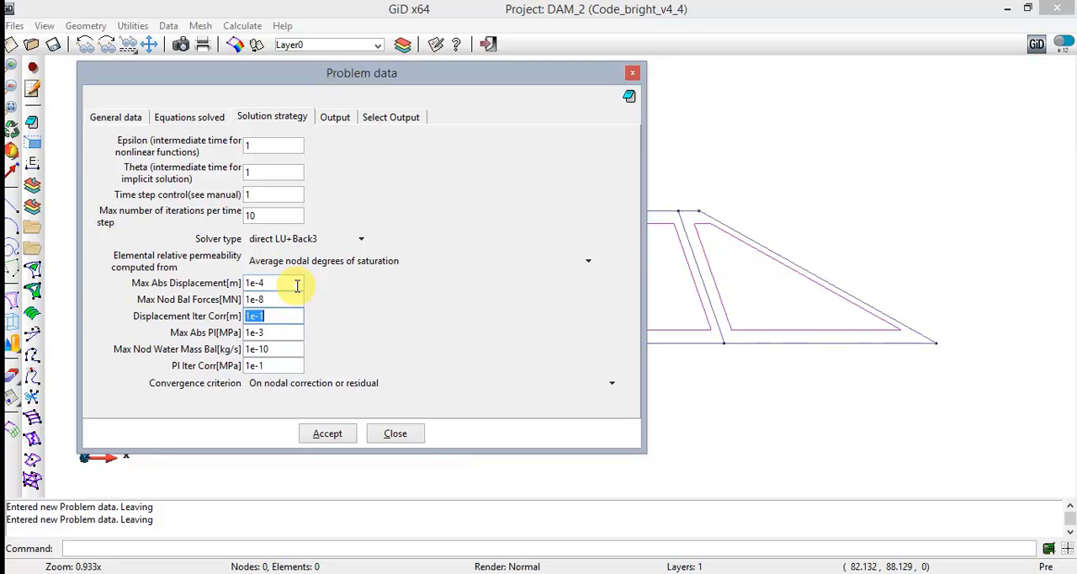
{"action": "type", "text": "1"}
{"action": "key", "text": "Tab"}
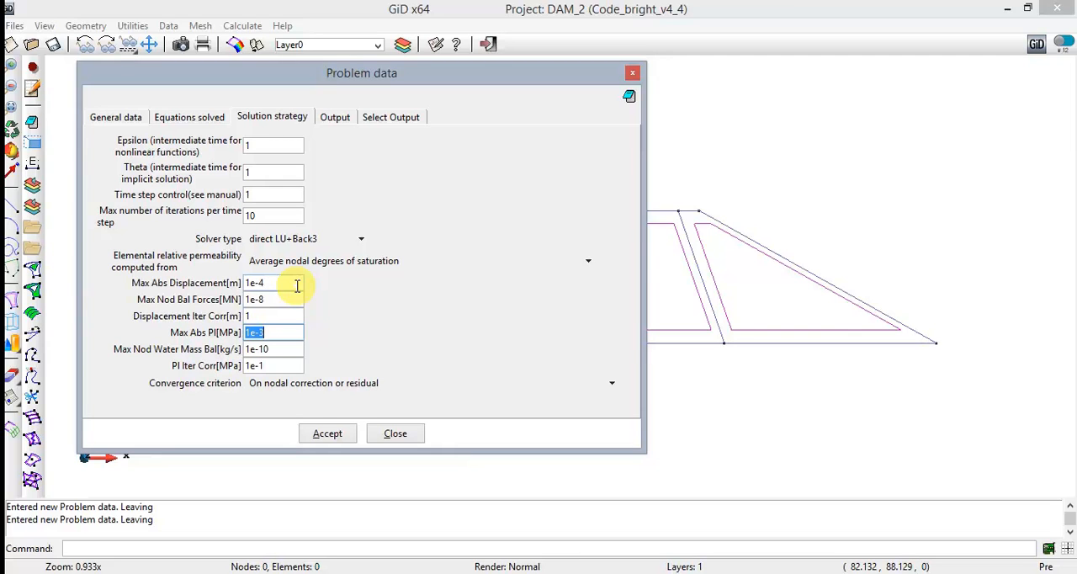
Set Max Nod Water Mass Bal to 1e-8 kg/s and Pl Iter Corr to 1 MPa, then accept the solution strategy
{"action": "key", "text": "Tab"}
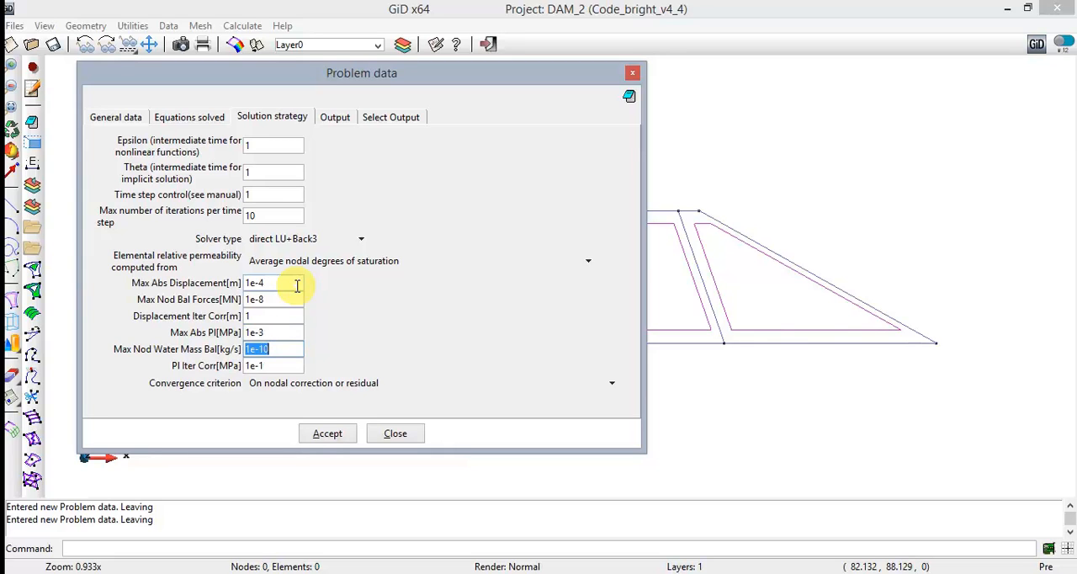
{"action": "key", "text": "End"}
{"action": "key", "text": "BackSpace"}
{"action": "key", "text": "BackSpace"}
{"action": "type", "text": "8"}
{"action": "key", "text": "Tab"}
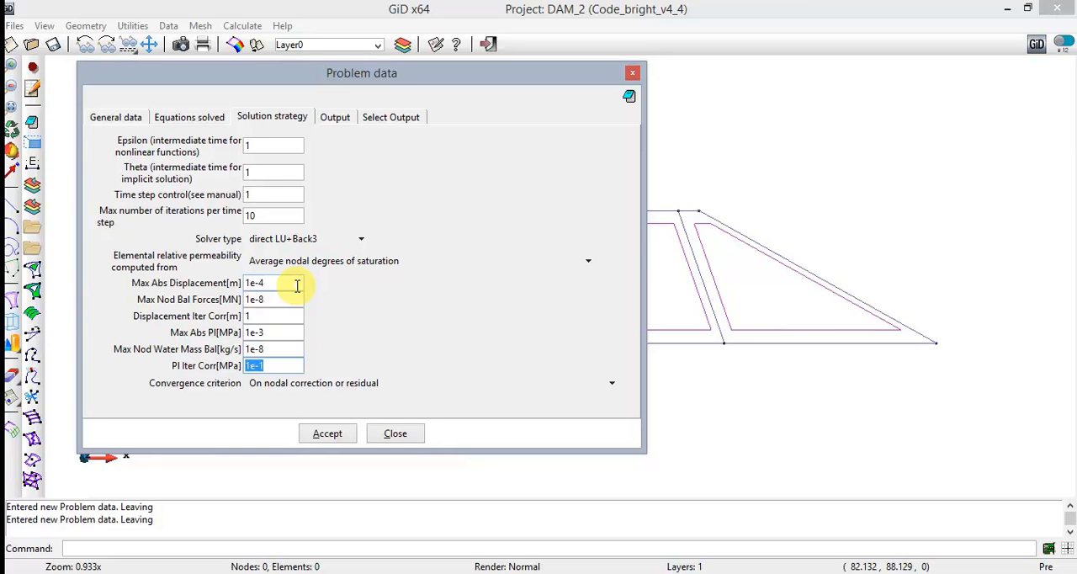
{"action": "type", "text": "1"}
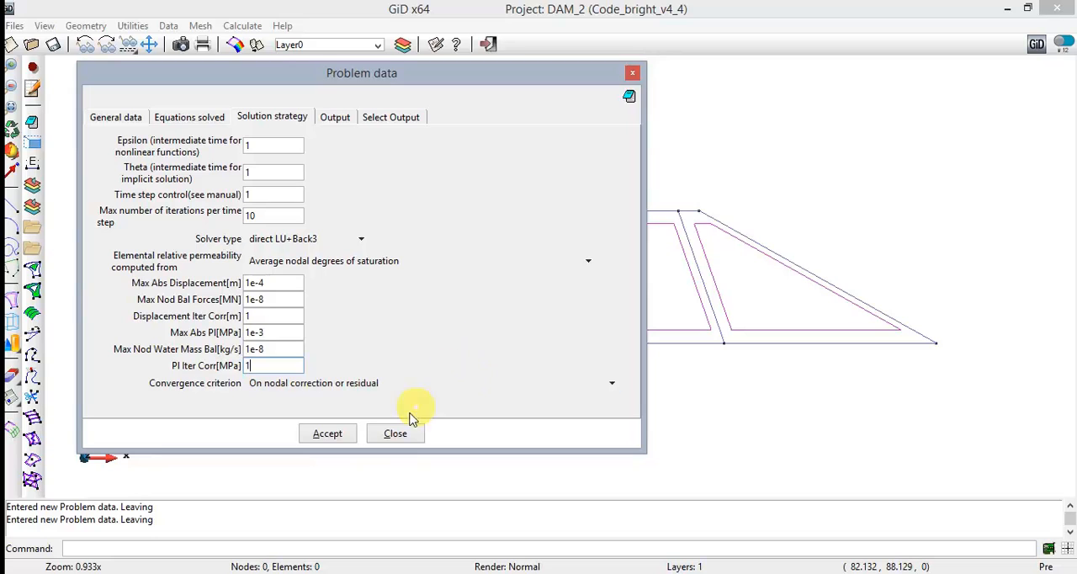
{"action": "left_click", "coordinate": [338, 434]}
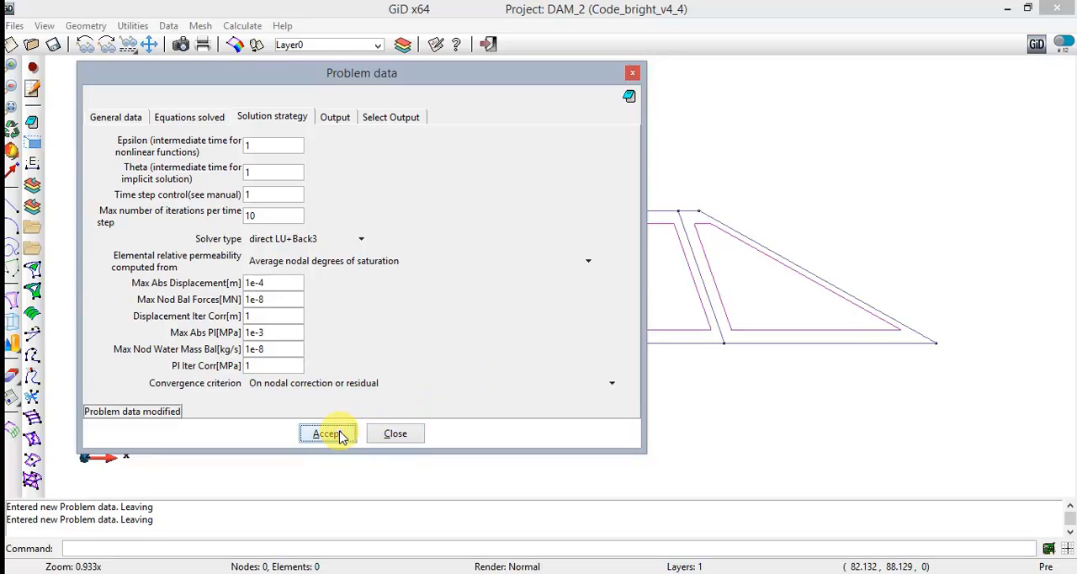
Set the output to write boundary flows in an additional file with the Use writing frequence option, and accept
{"action": "left_click", "coordinate": [341, 122]}
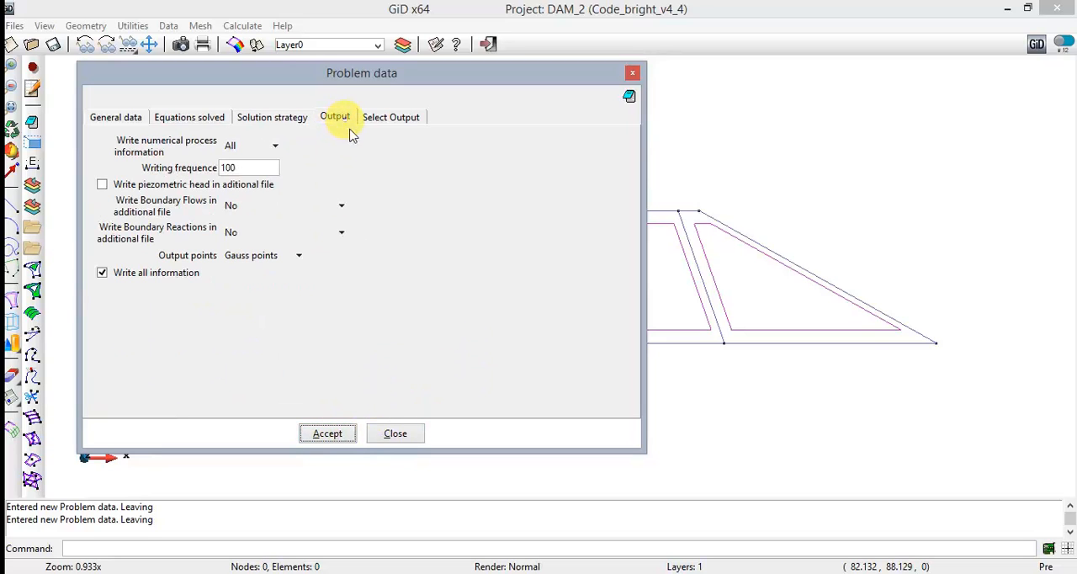
{"action": "left_click", "coordinate": [278, 162]}
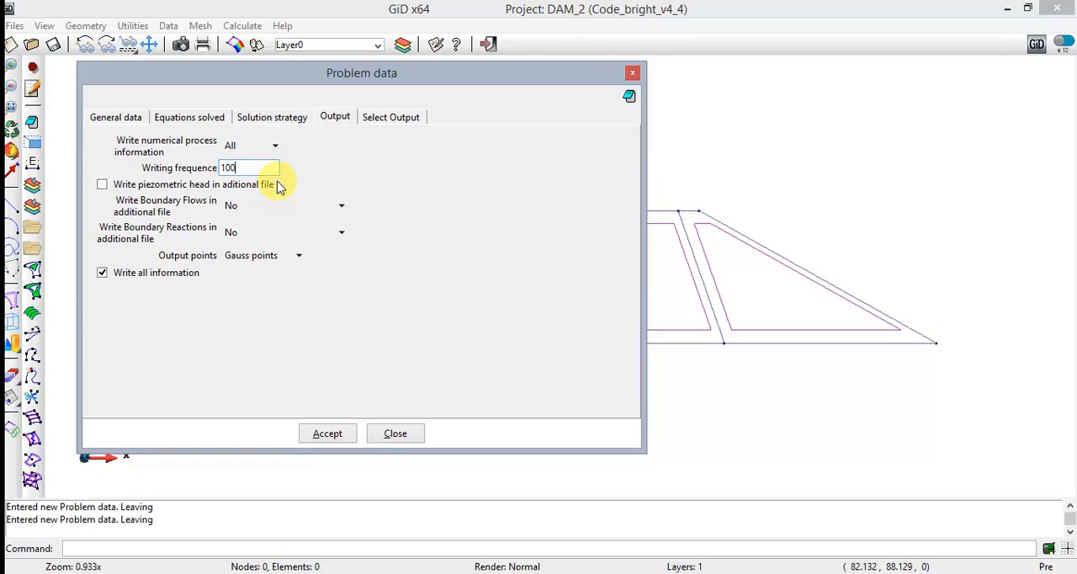
{"action": "left_click", "coordinate": [341, 207]}
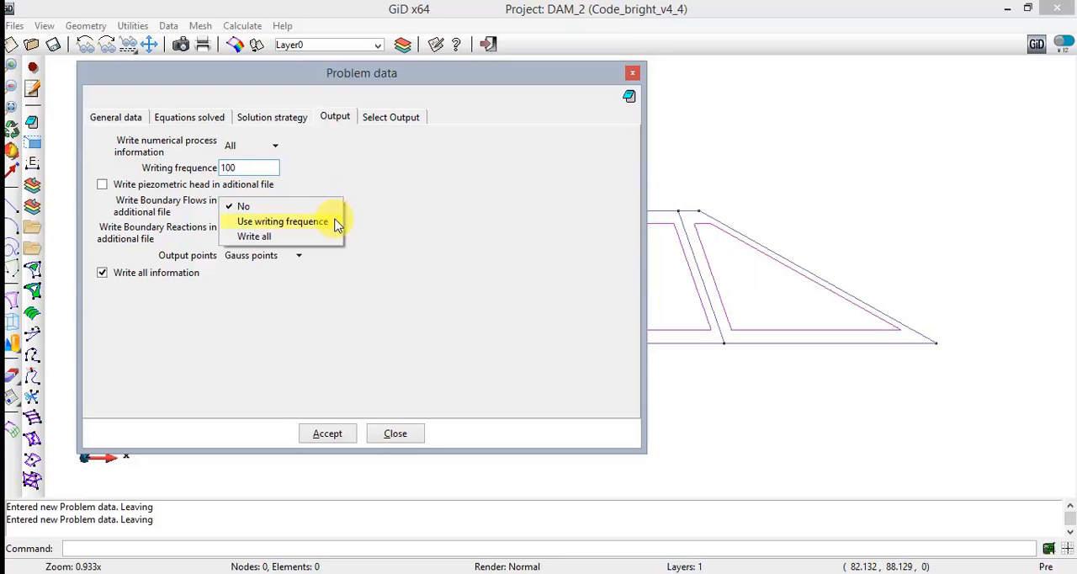
{"action": "left_click", "coordinate": [335, 222]}
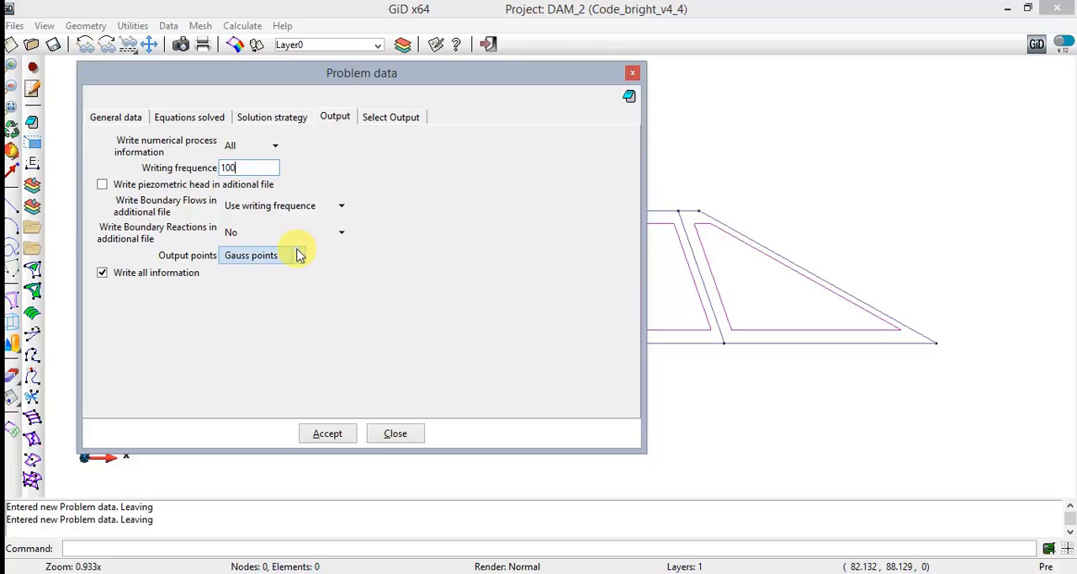
{"action": "left_click", "coordinate": [327, 438]}
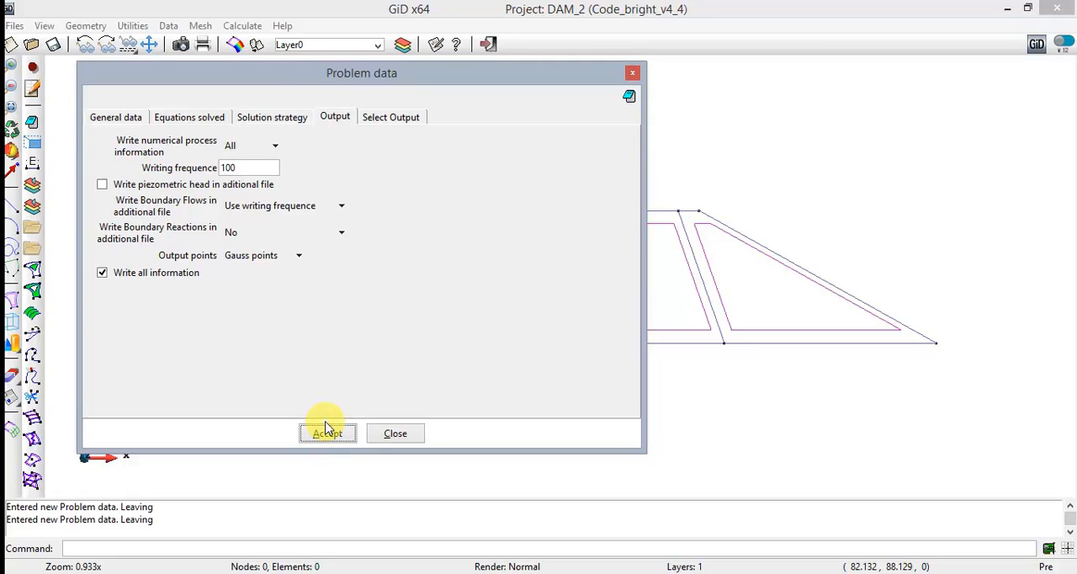
Close the problem data and save the project
{"action": "left_click", "coordinate": [396, 433]}
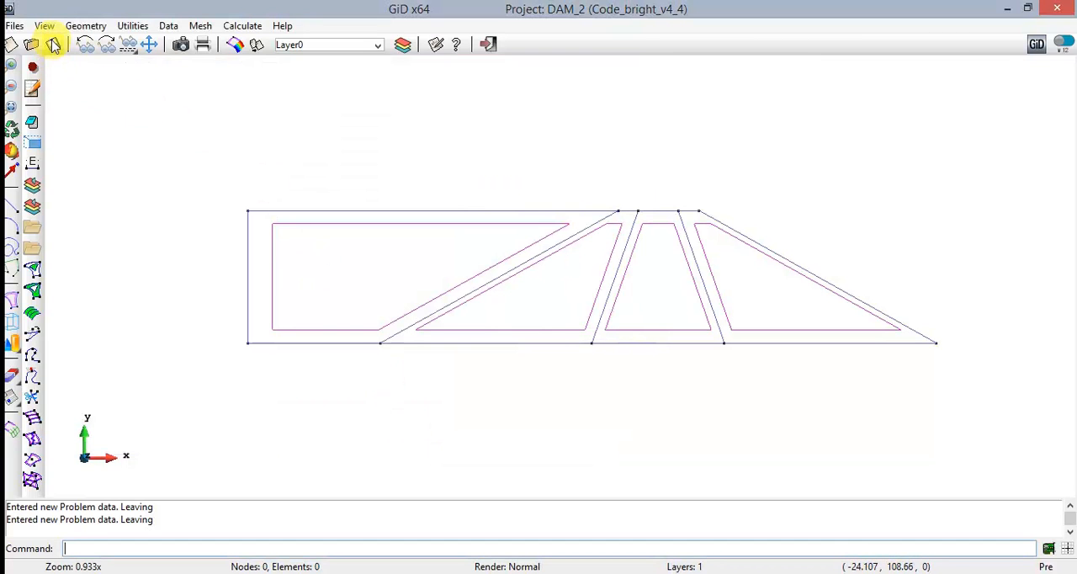
{"action": "left_click", "coordinate": [53, 44]}
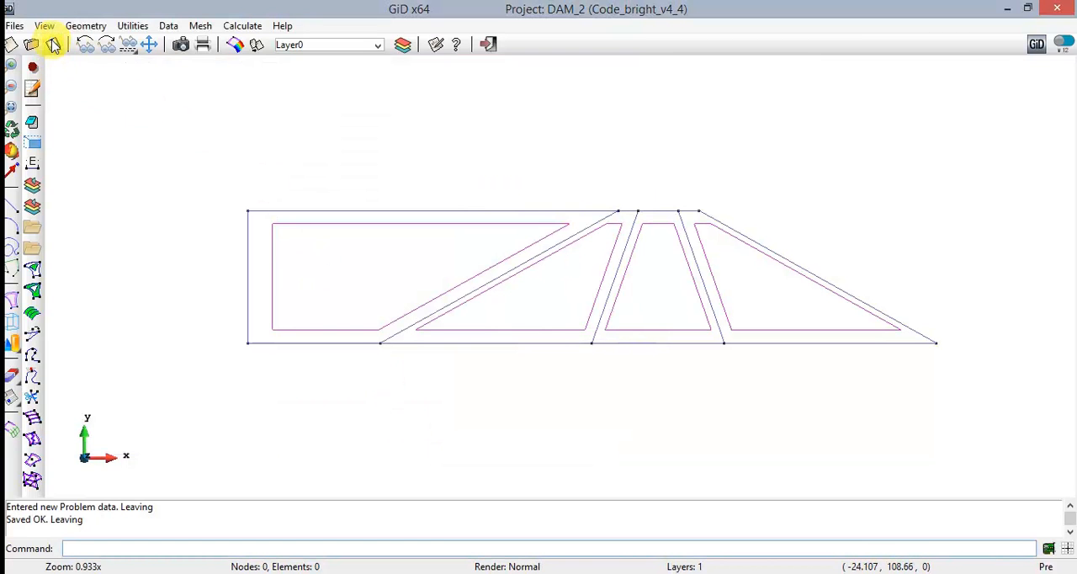
{"action": "left_click", "coordinate": [11, 107]}
{"action": "scroll", "coordinate": [551, 286], "scroll_direction": "up", "scroll_amount": 4}
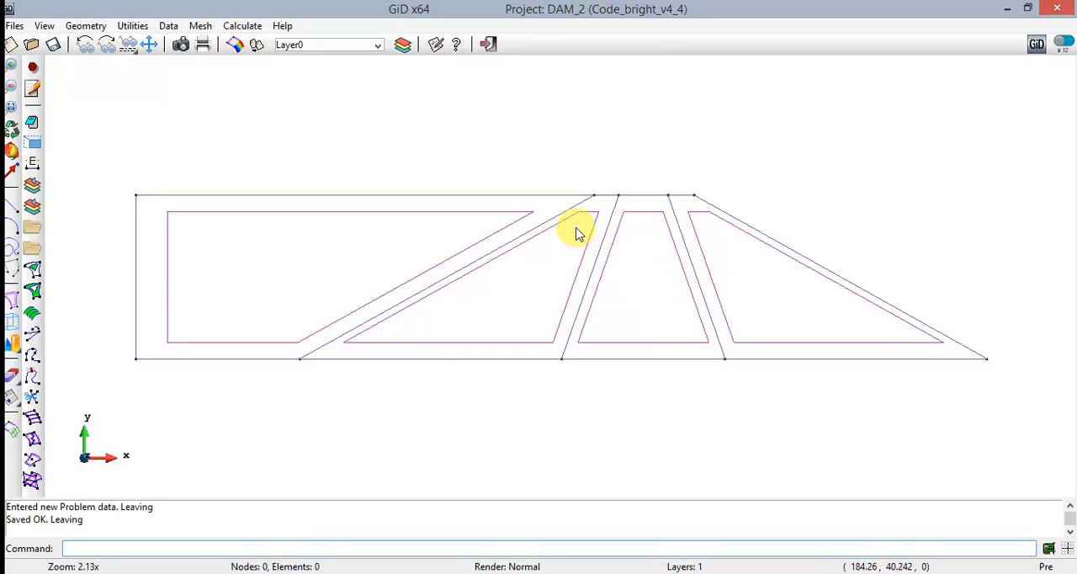
Create a new material named Core based on Soil
{"action": "left_click", "coordinate": [168, 25]}
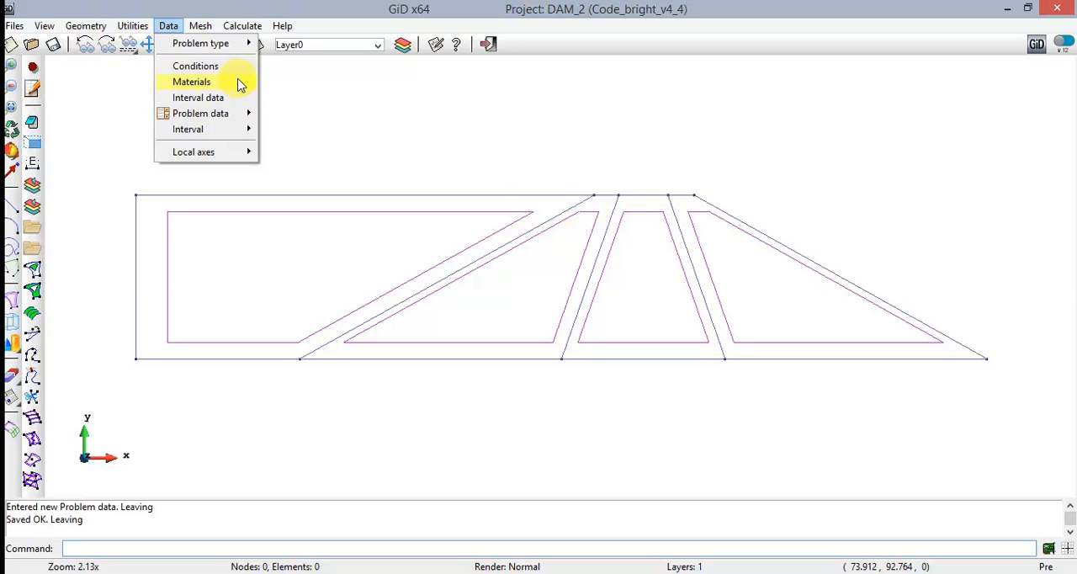
{"action": "left_click", "coordinate": [192, 82]}
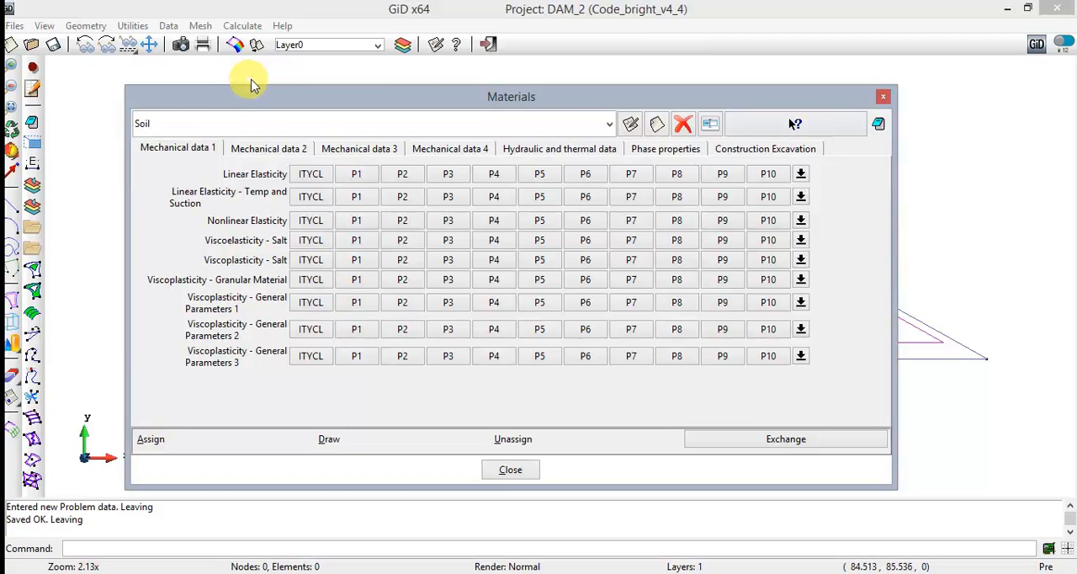
{"action": "left_click", "coordinate": [629, 126]}
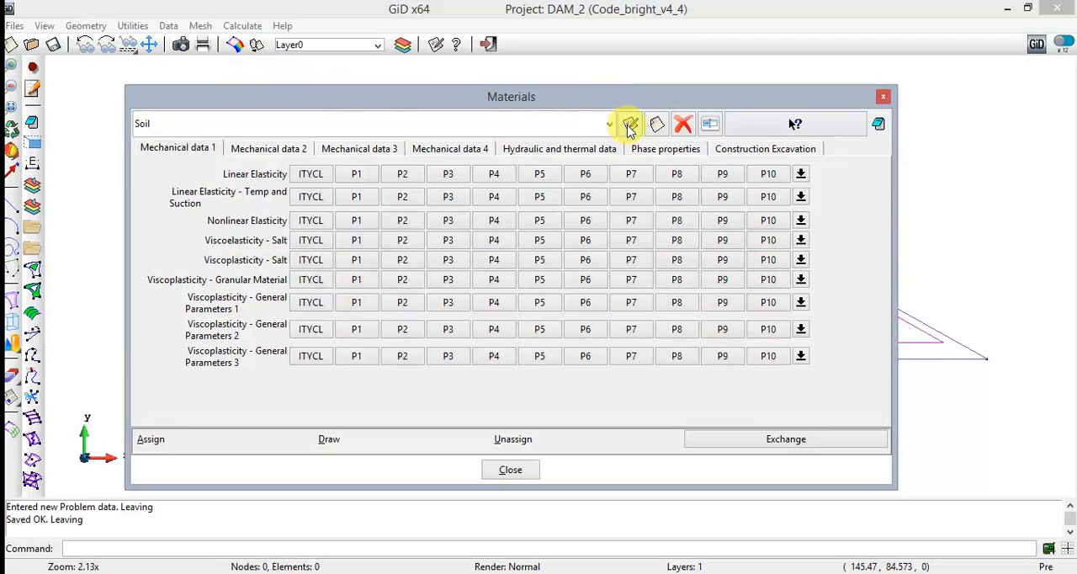
{"action": "left_click", "coordinate": [655, 125]}
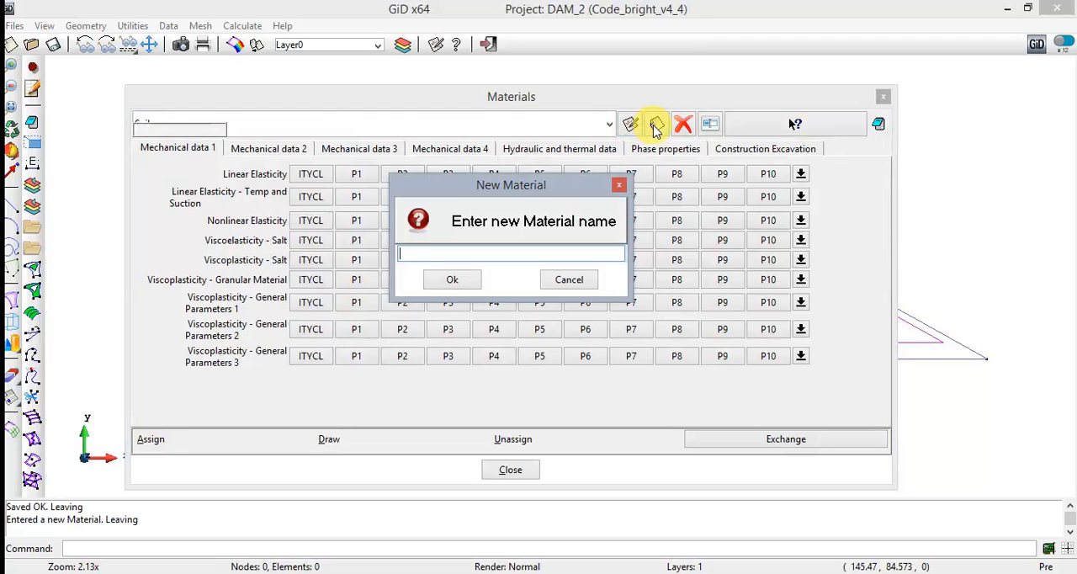
{"action": "type", "text": "Core"}
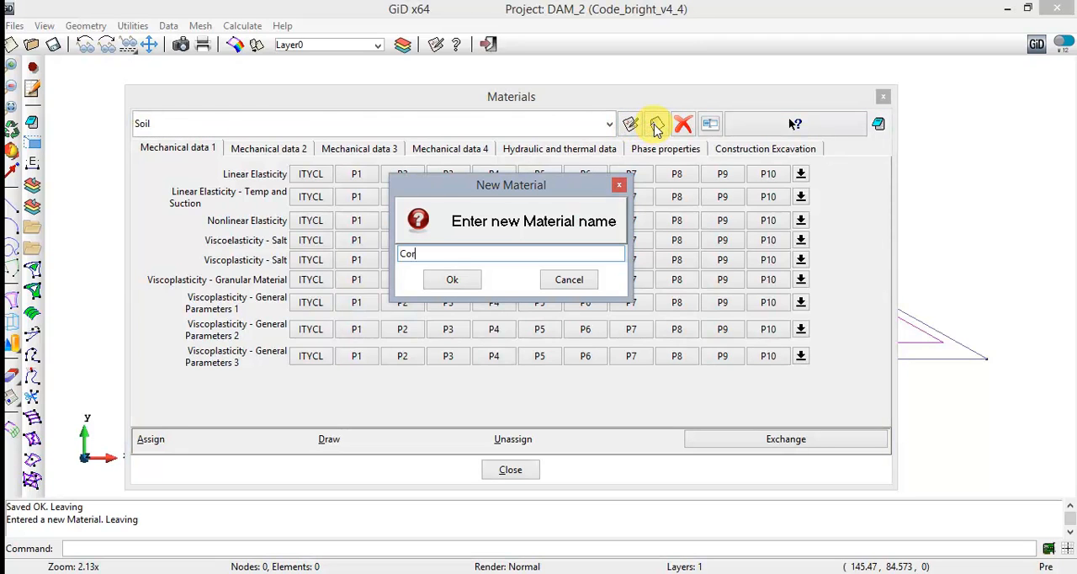
{"action": "left_click", "coordinate": [454, 279]}
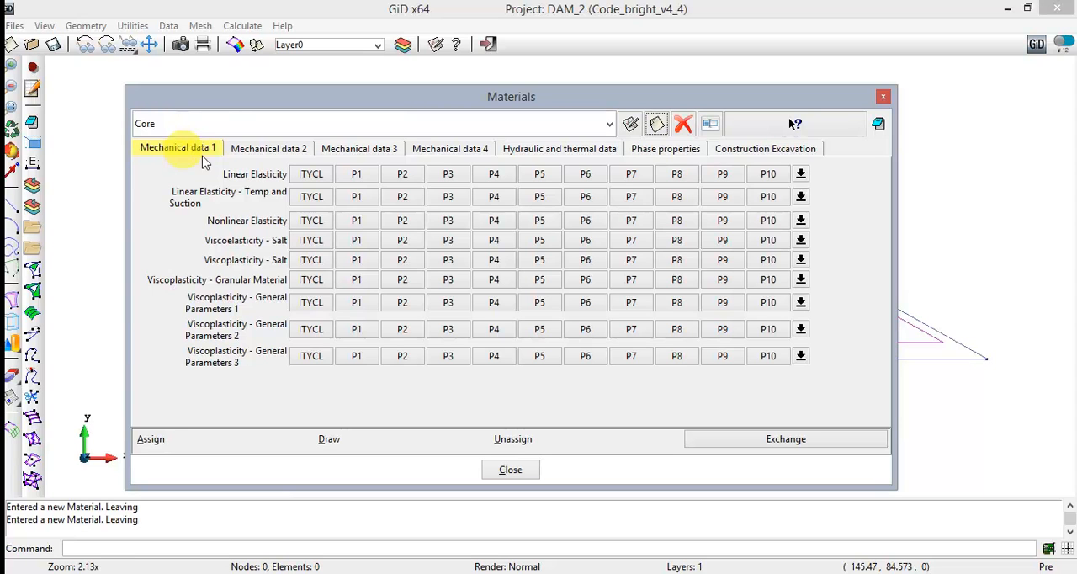
Define Core's Linear Elasticity with ITYCL 1, Young modulus P1 of 50 MPa and Poisson's ratio P3 of 0.3
{"action": "left_click", "coordinate": [320, 178]}
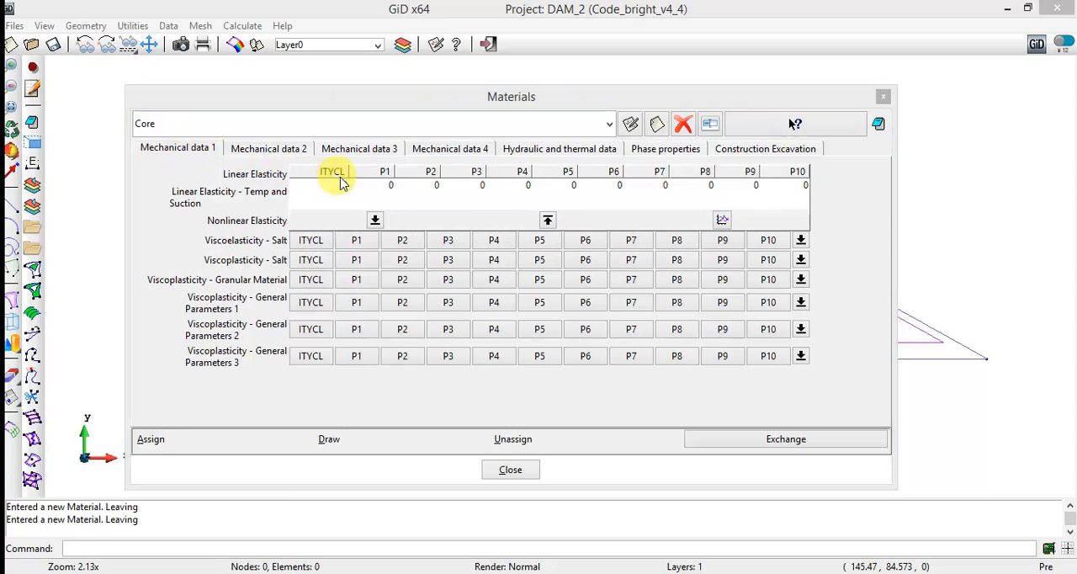
{"action": "left_click", "coordinate": [342, 184]}
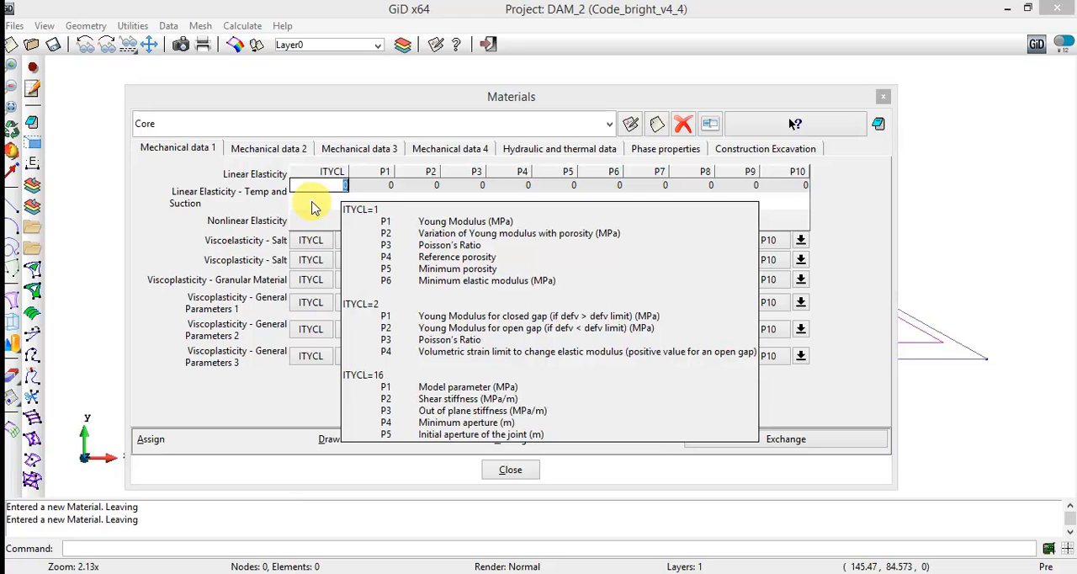
{"action": "type", "text": "1"}
{"action": "key", "text": "Tab"}
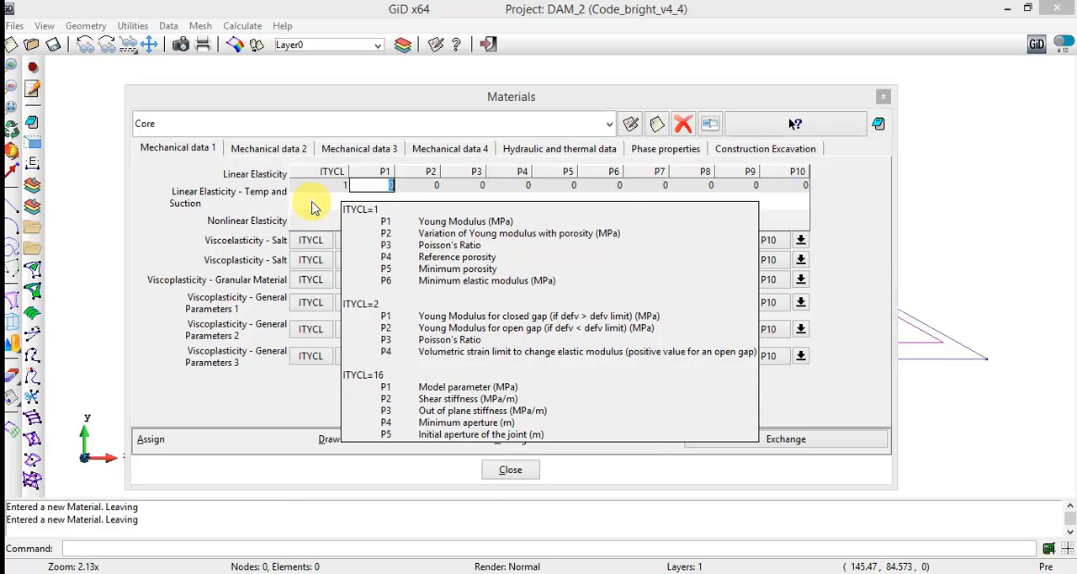
{"action": "type", "text": "50"}
{"action": "key", "text": "Tab"}
{"action": "key", "text": "Tab"}
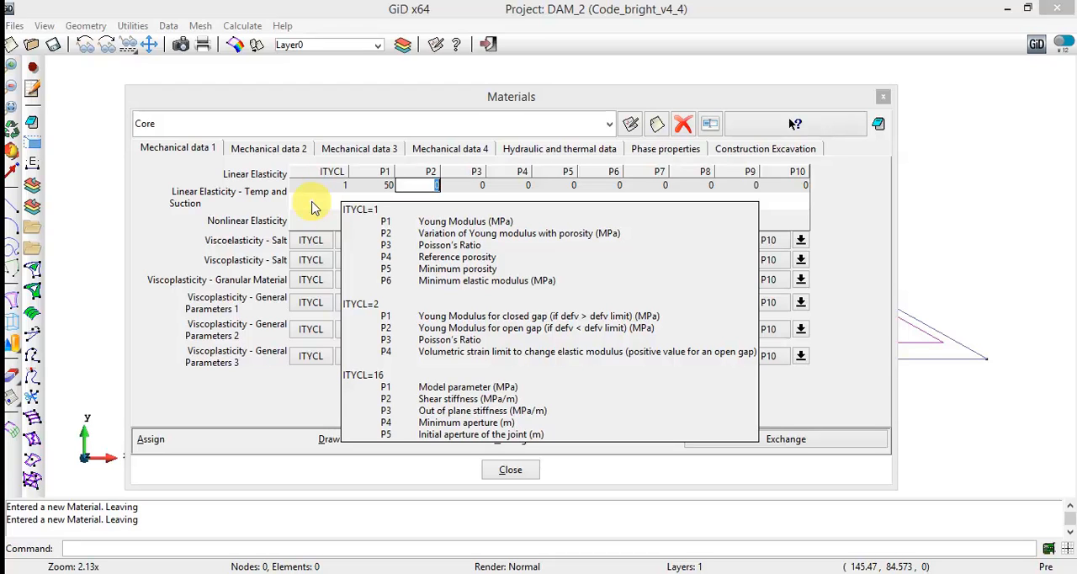
{"action": "type", "text": "0.3"}
{"action": "key", "text": "Tab"}
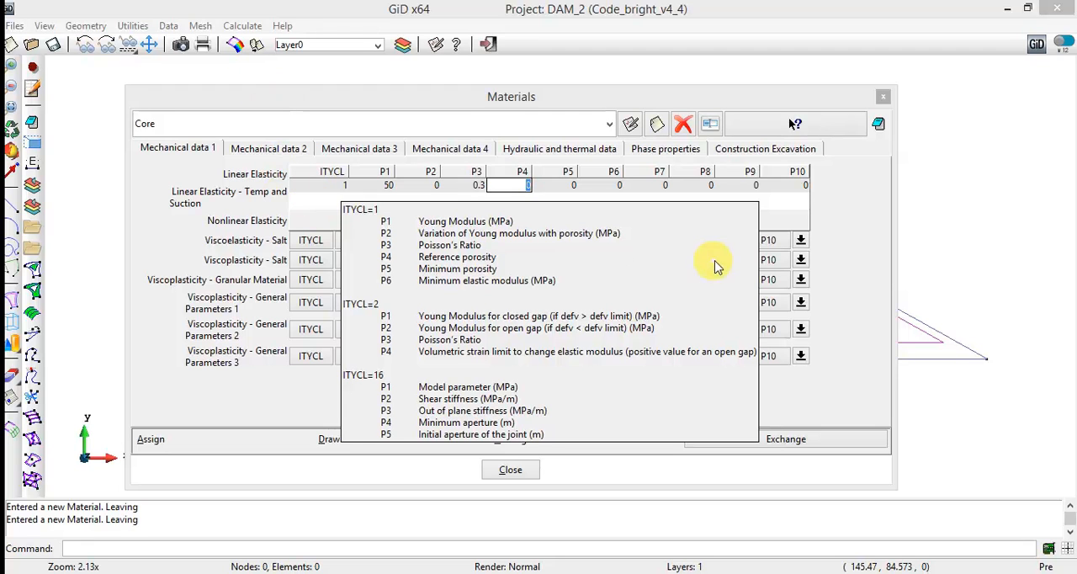
{"action": "left_click", "coordinate": [861, 243]}
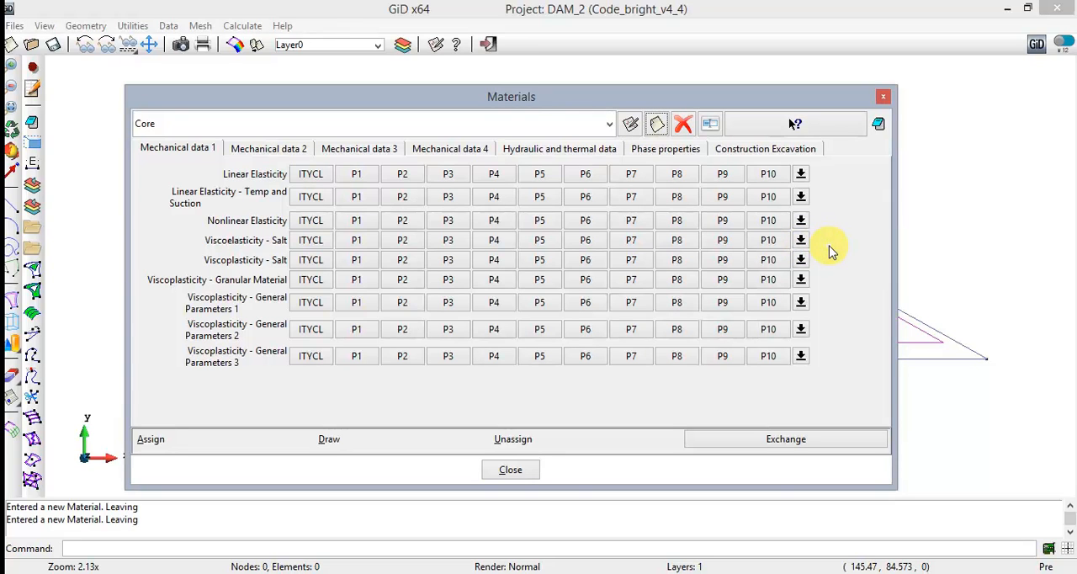
{"action": "left_click", "coordinate": [310, 175]}
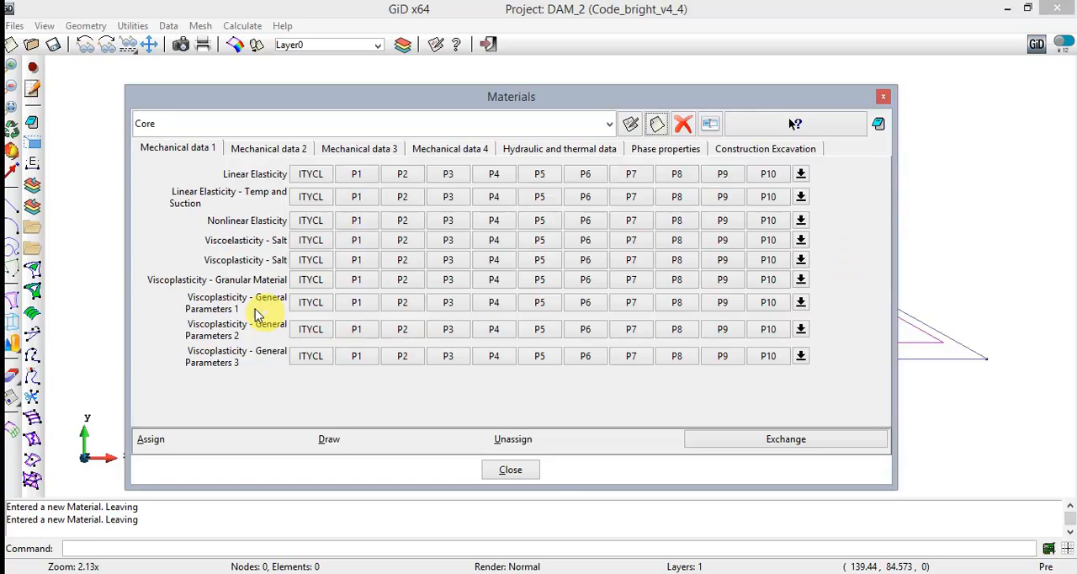
In Core's Viscoplasticity - General Parameters 1, set ITYCL to 1, viscosity P1 to 1000 and stress function power P2 to 5
{"action": "left_click", "coordinate": [304, 304]}
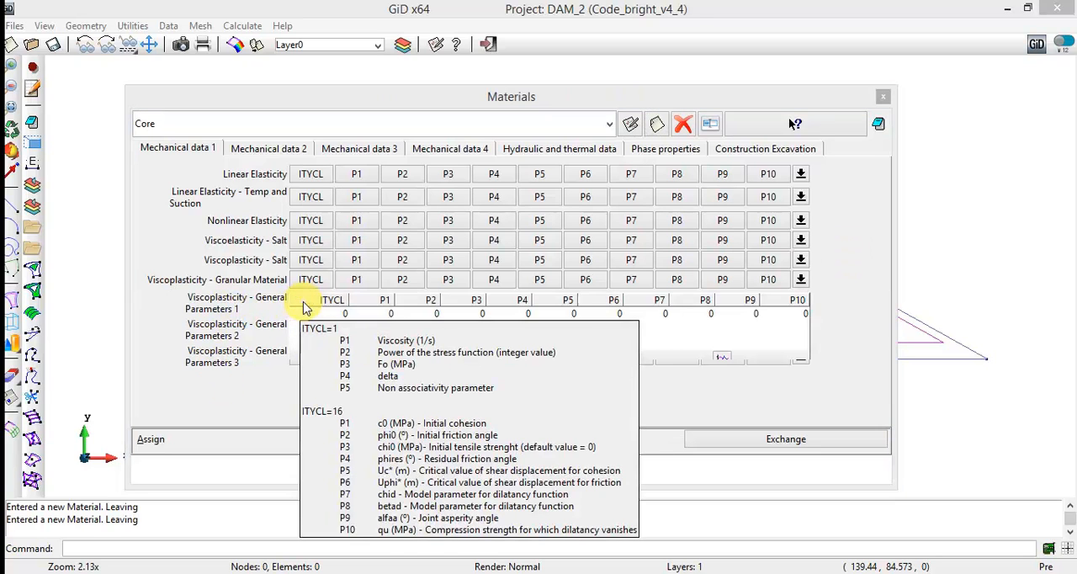
{"action": "left_click", "coordinate": [334, 316]}
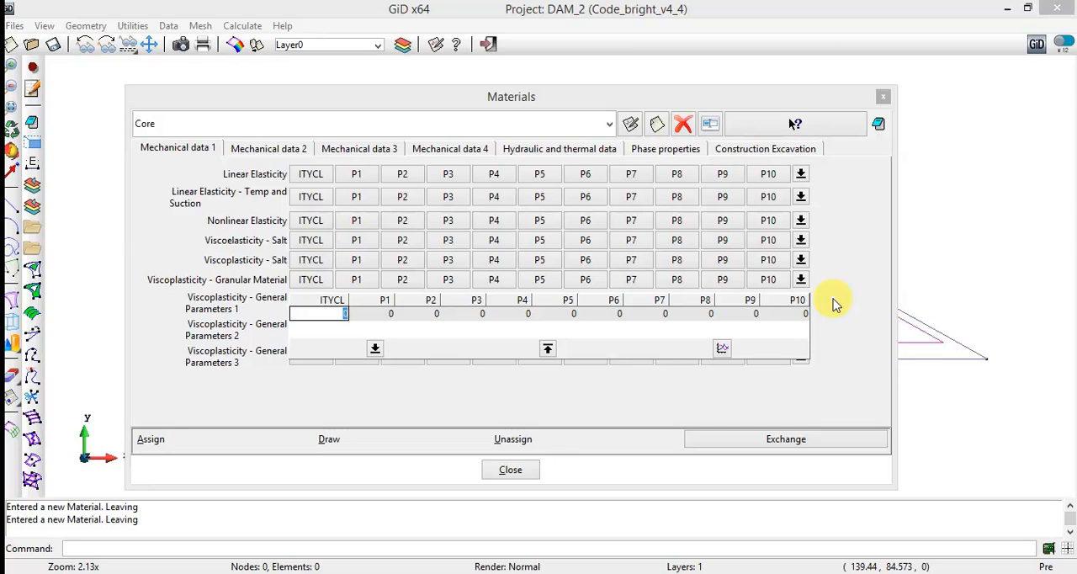
{"action": "type", "text": "1"}
{"action": "key", "text": "Tab"}
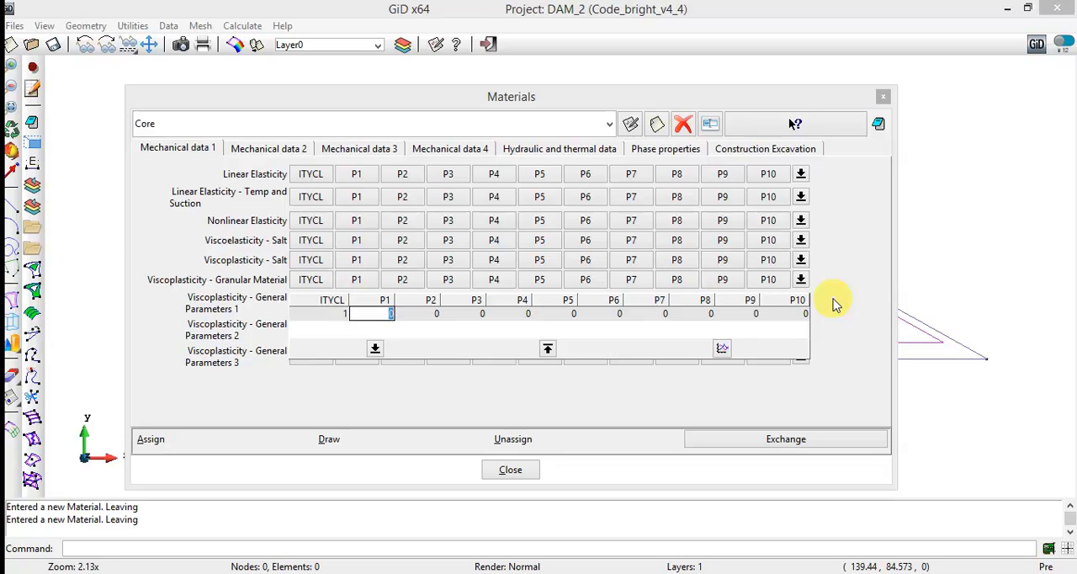
{"action": "type", "text": "1000"}
{"action": "key", "text": "Tab"}
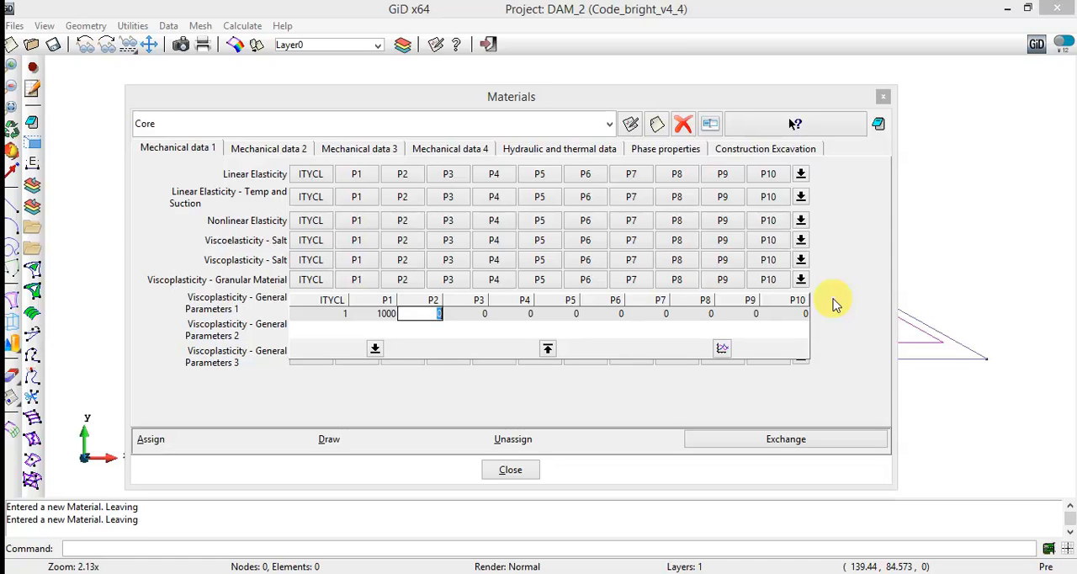
{"action": "type", "text": "5"}
{"action": "key", "text": "Tab"}
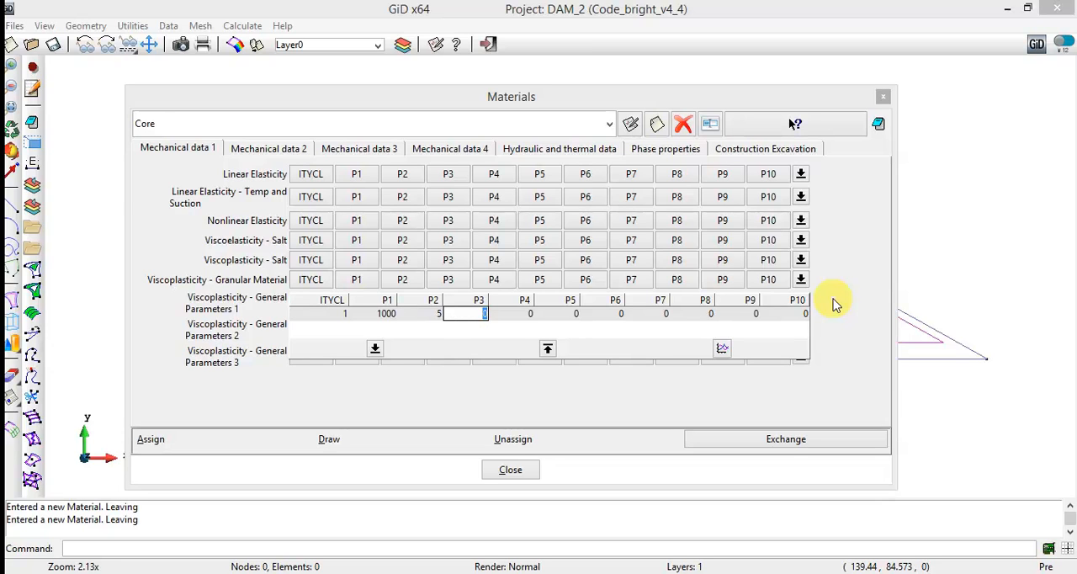
Set Fo (P3) to 1 MPa and the non associativity parameter (P5) to 0.3 in General Parameters 1
{"action": "type", "text": "1"}
{"action": "key", "text": "Tab"}
{"action": "key", "text": "Tab"}
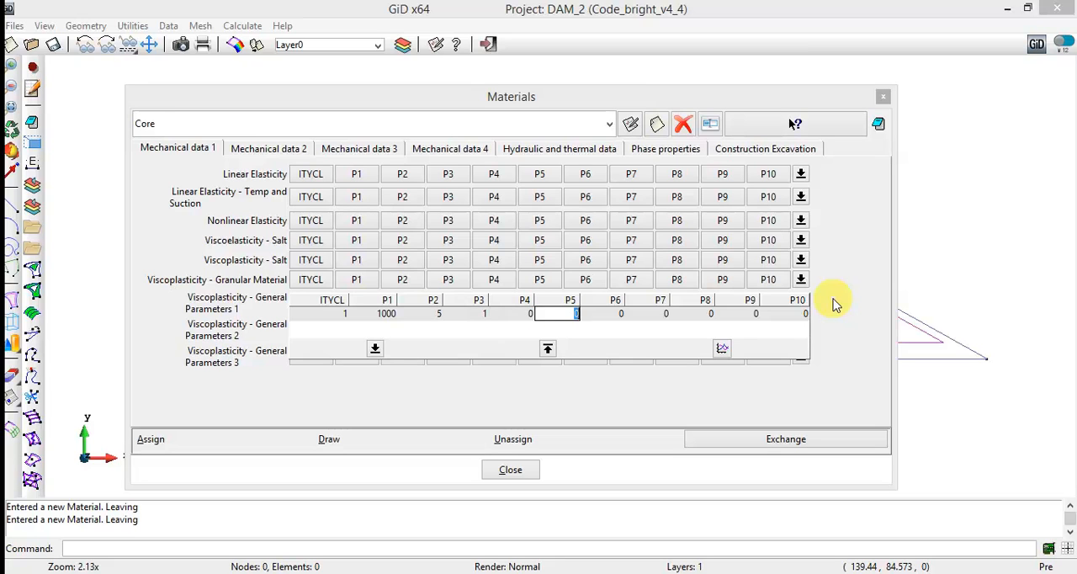
{"action": "type", "text": "0.3"}
{"action": "key", "text": "Tab"}
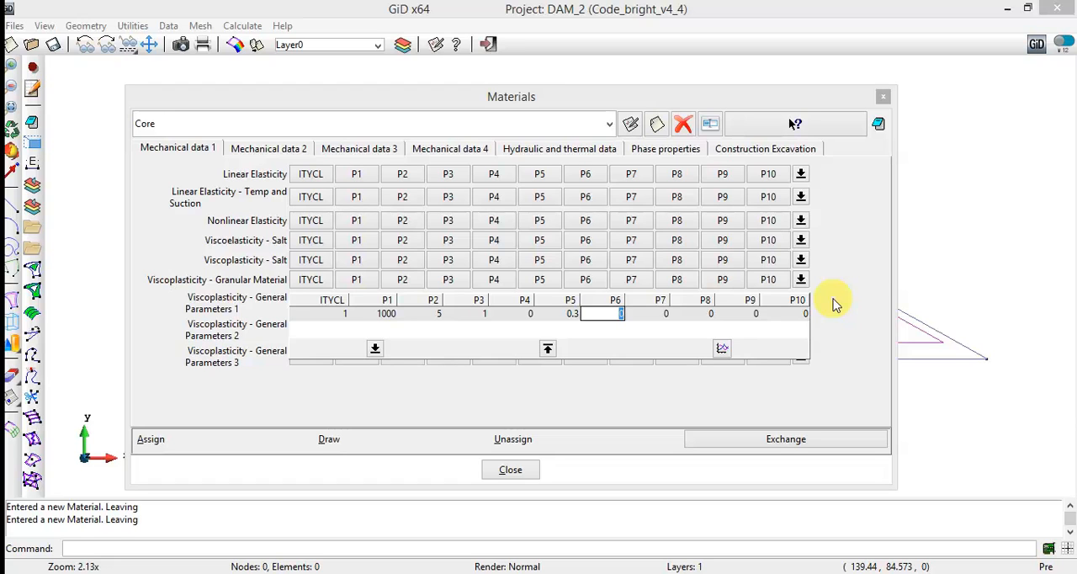
{"action": "key", "text": "Return"}
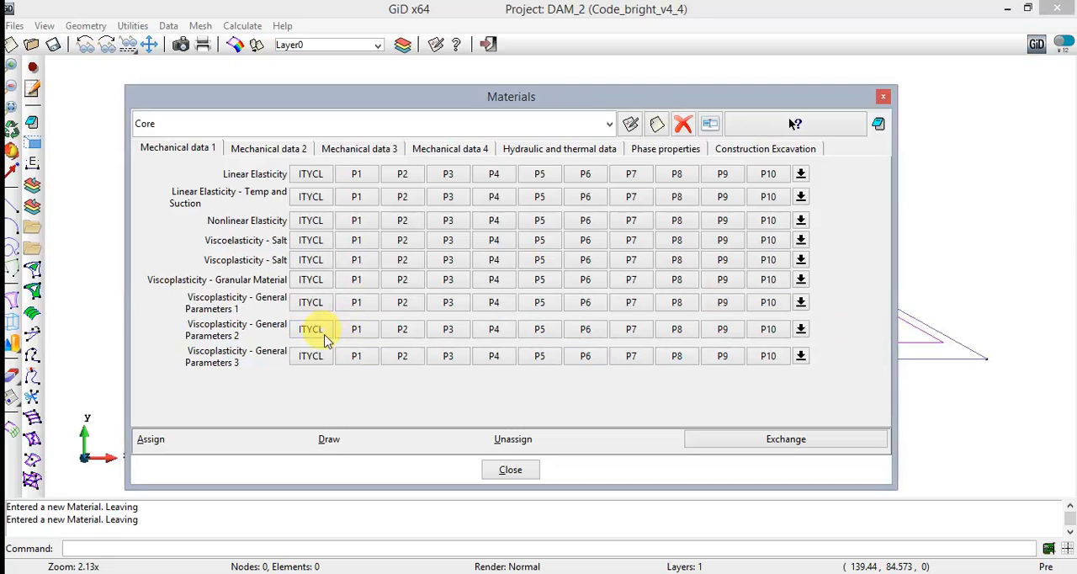
In Core's Viscoplasticity - General Parameters 2, set ITYCL to 1, P1 to 1 and P2 to -0.111
{"action": "left_click", "coordinate": [314, 332]}
{"action": "left_click", "coordinate": [343, 342]}
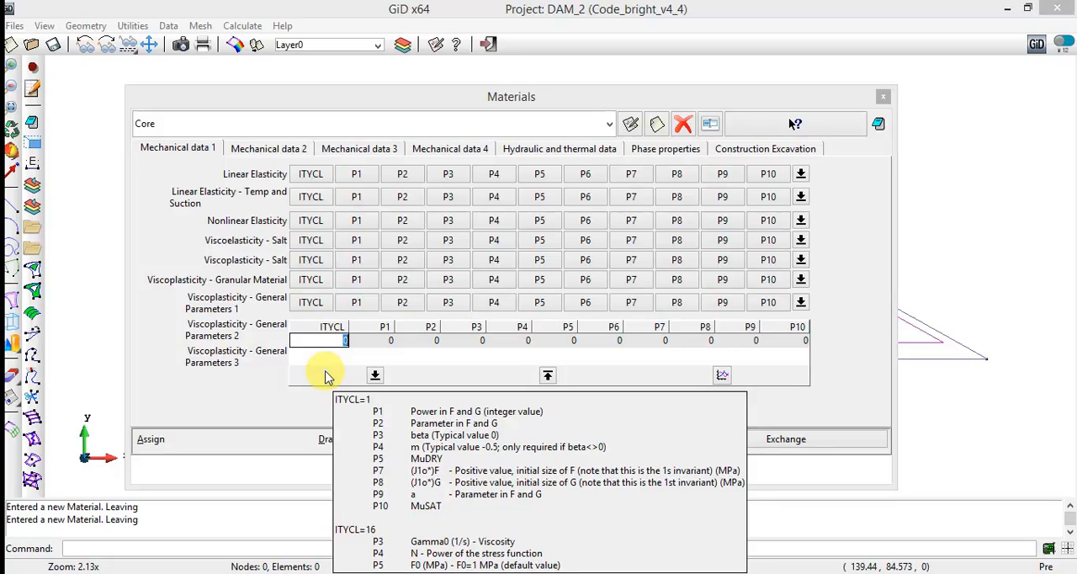
{"action": "type", "text": "1"}
{"action": "key", "text": "Tab"}
{"action": "type", "text": "1"}
{"action": "key", "text": "Tab"}
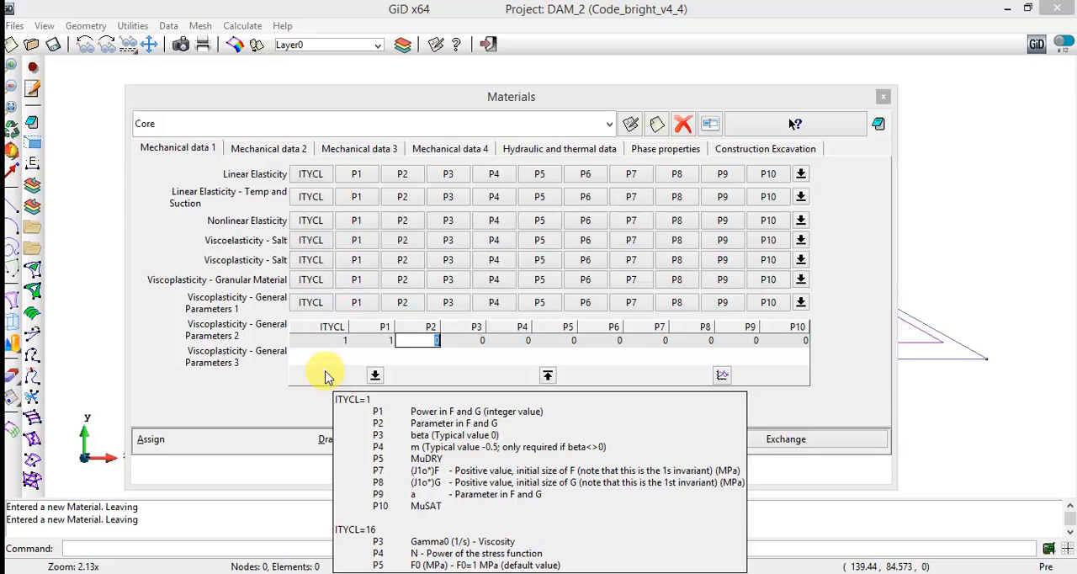
{"action": "type", "text": "-0.111"}
{"action": "key", "text": "Tab"}
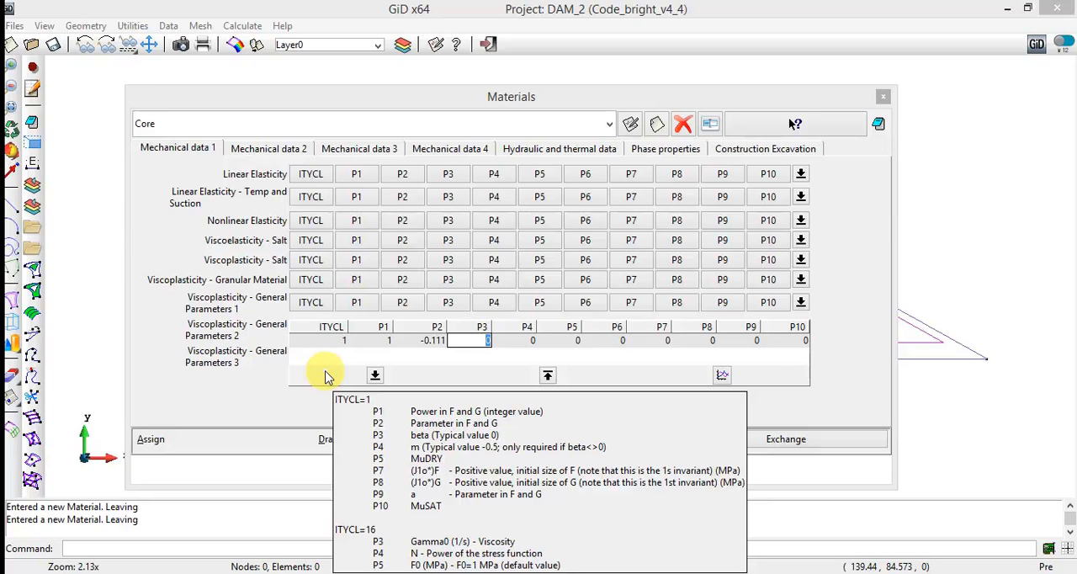
Set the initial sizes of F (P7) and G (P8) to 0.06 MPa each in General Parameters 2
{"action": "key", "text": "Tab"}
{"action": "key", "text": "Tab"}
{"action": "key", "text": "Tab"}
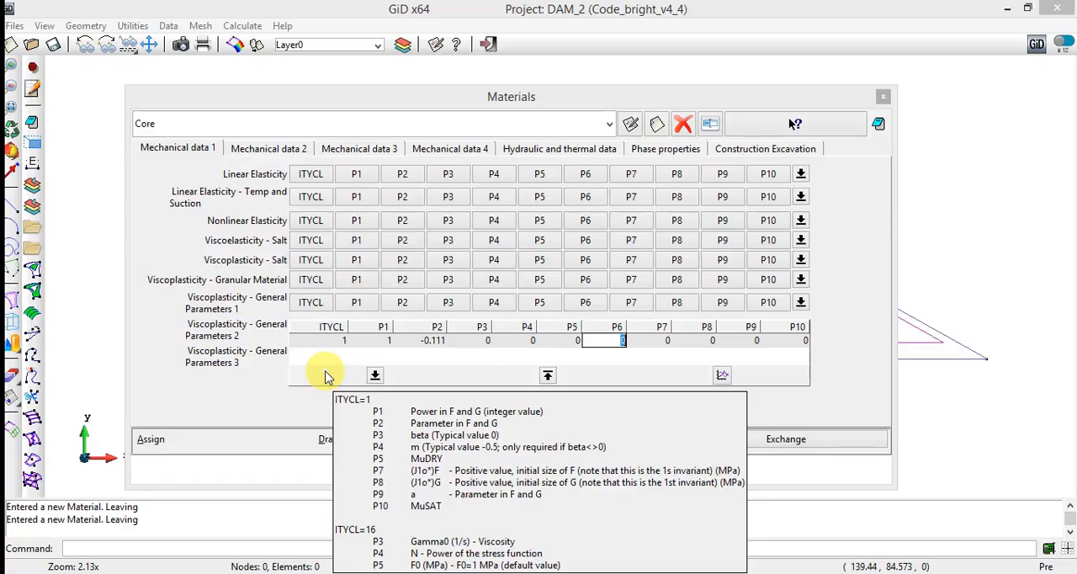
{"action": "key", "text": "Tab"}
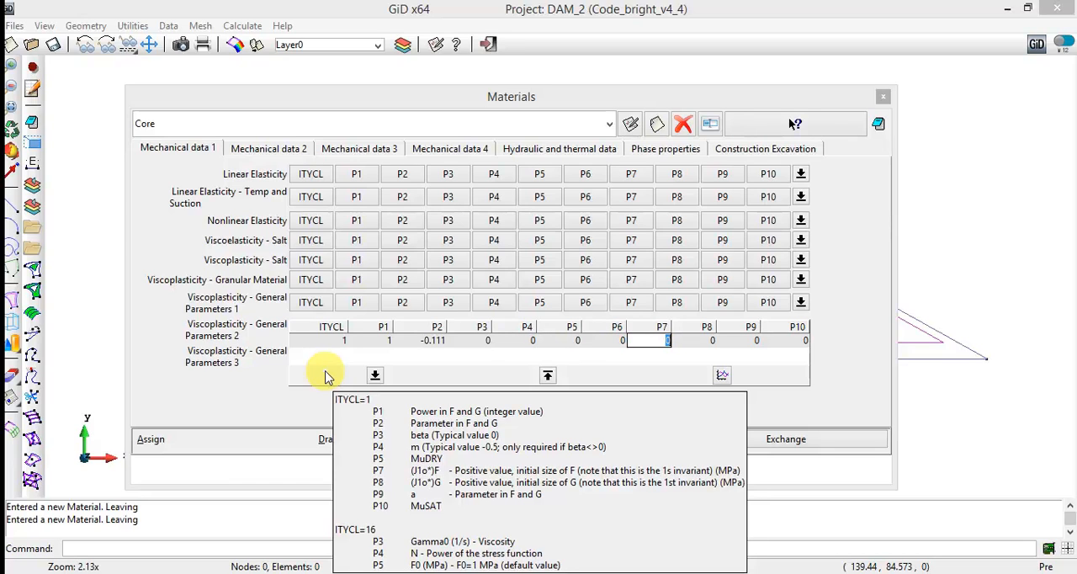
{"action": "type", "text": "0.06"}
{"action": "key", "text": "Tab"}
{"action": "type", "text": "0.06"}
{"action": "key", "text": "Tab"}
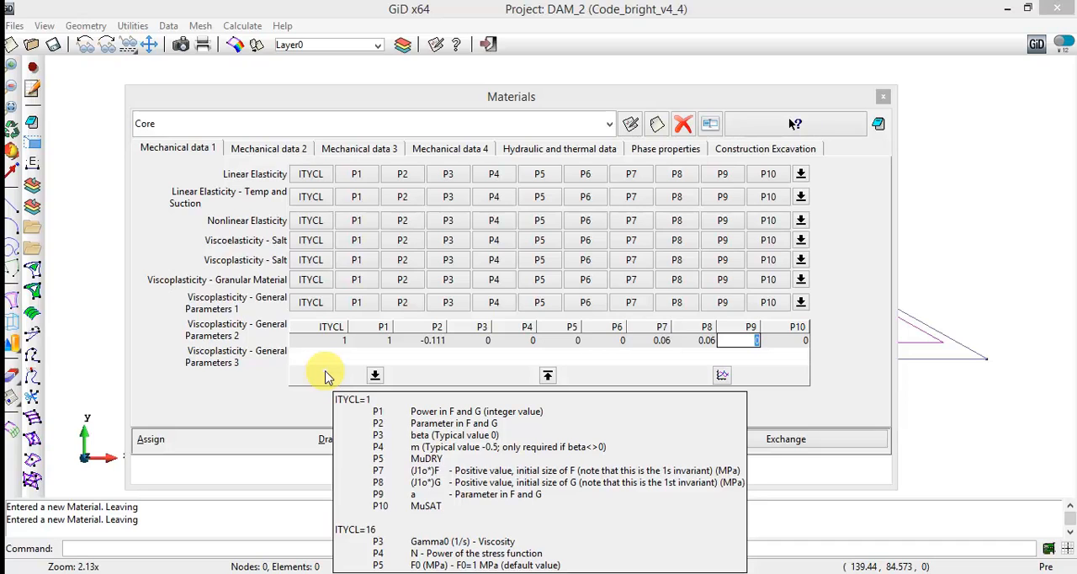
Set parameter a (P9) to 3 and MuSAT (P10) to 0.85, completing General Parameters 2
{"action": "type", "text": "3"}
{"action": "key", "text": "Tab"}
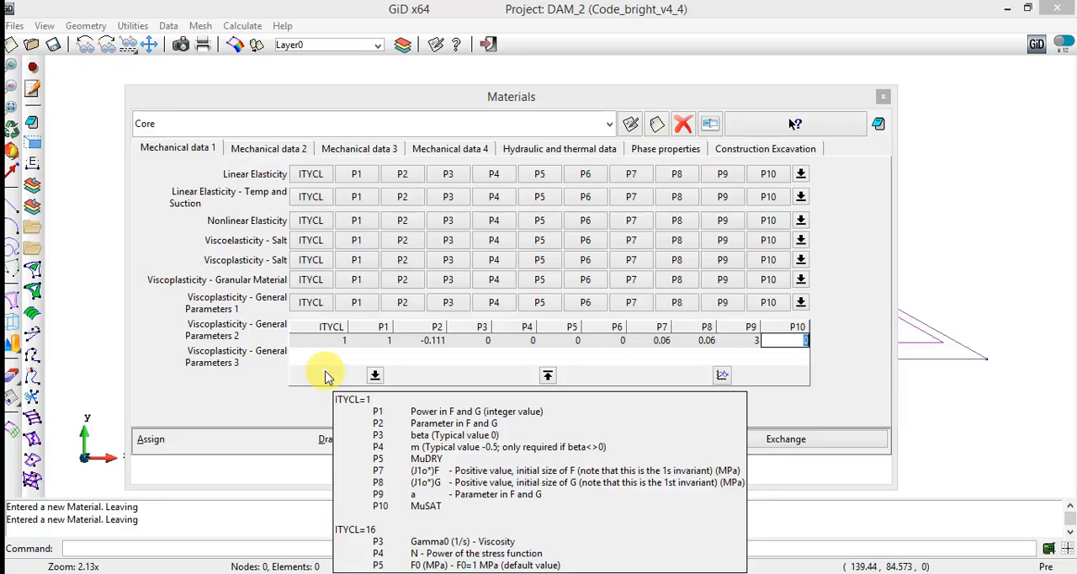
{"action": "type", "text": "0.85"}
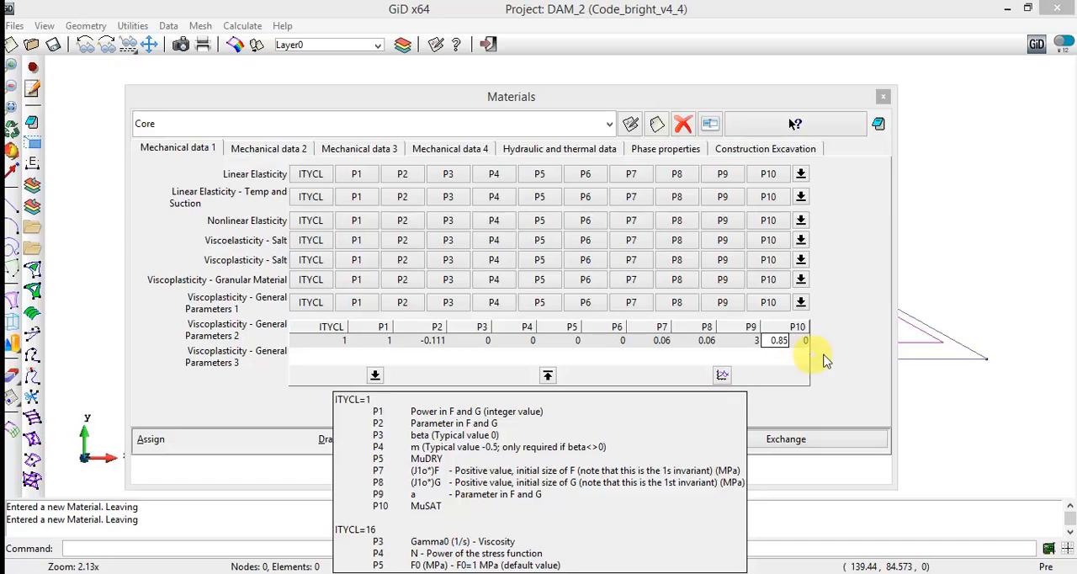
{"action": "key", "text": "Return"}
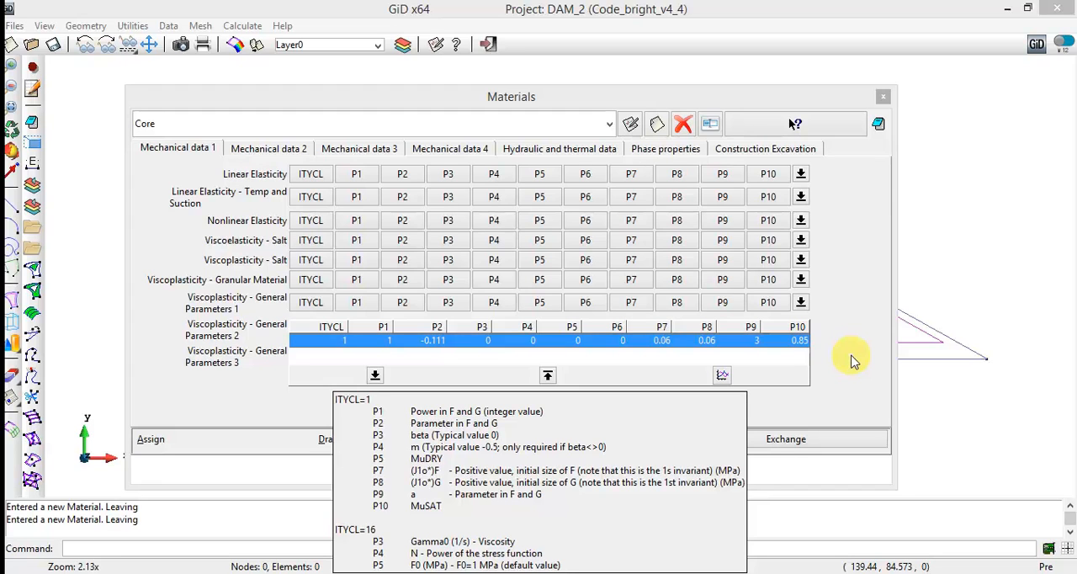
{"action": "left_click", "coordinate": [851, 360]}
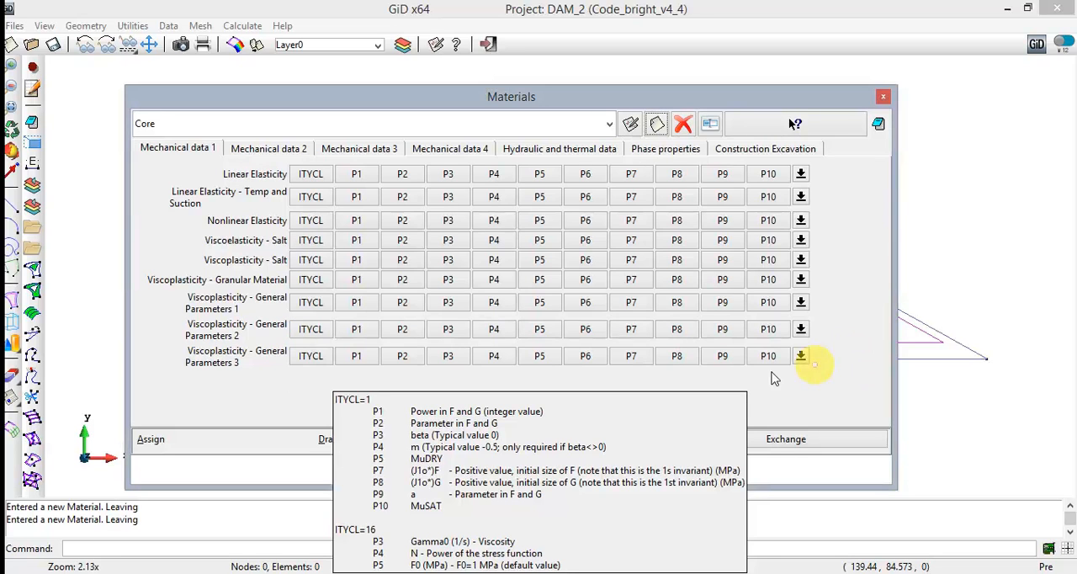
In Core's Viscoplasticity - General Parameters 3, set ITYCL to 1, kappa (P1) to 0.0001 and lambda(0) (P2) to 0.02
{"action": "left_click", "coordinate": [312, 356]}
{"action": "left_click", "coordinate": [334, 368]}
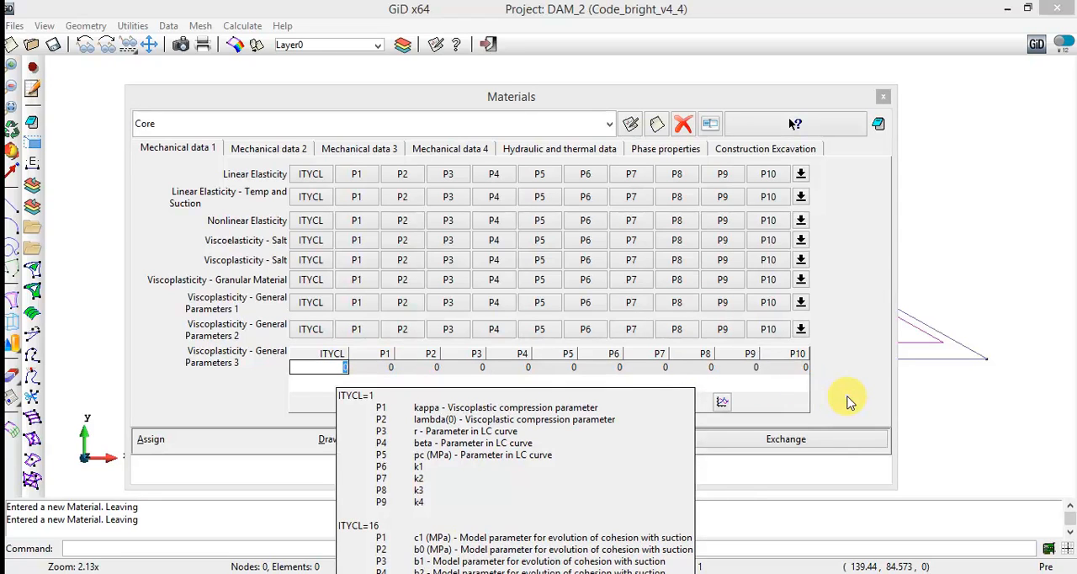
{"action": "type", "text": "1"}
{"action": "key", "text": "Tab"}
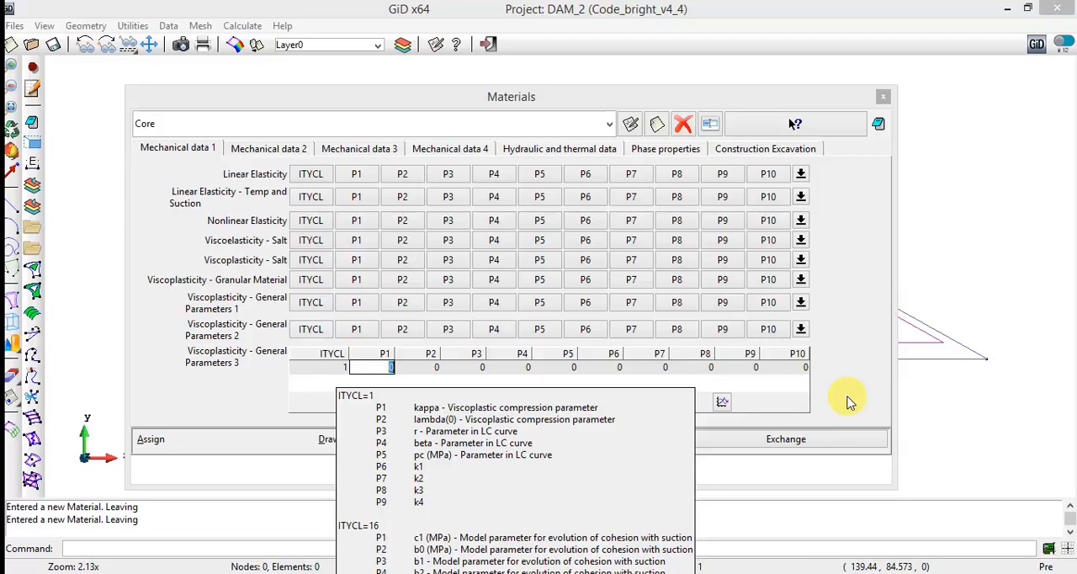
{"action": "type", "text": "0.0001"}
{"action": "key", "text": "Tab"}
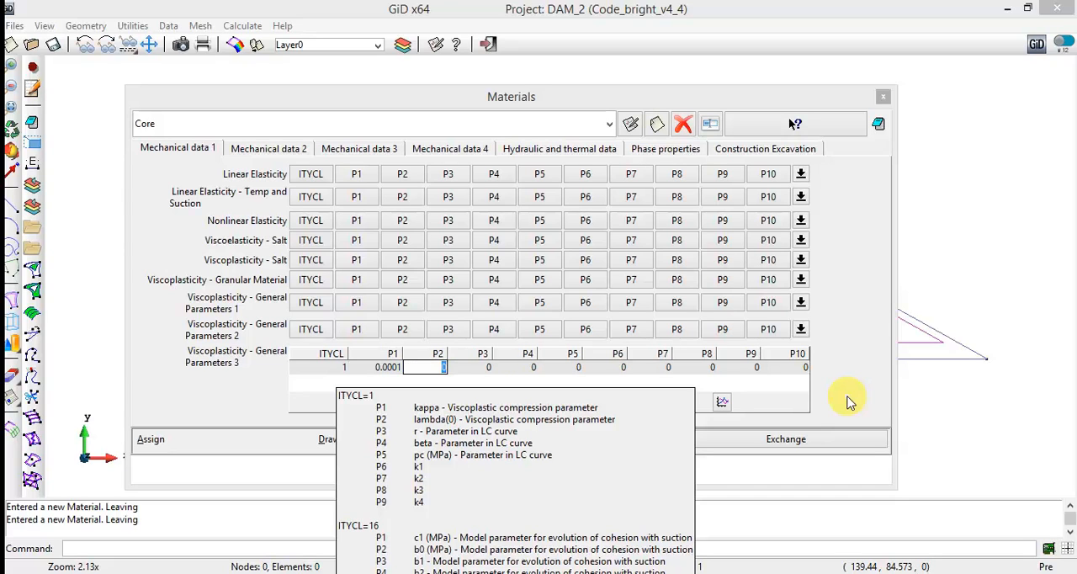
{"action": "type", "text": "0.02"}
{"action": "key", "text": "Tab"}
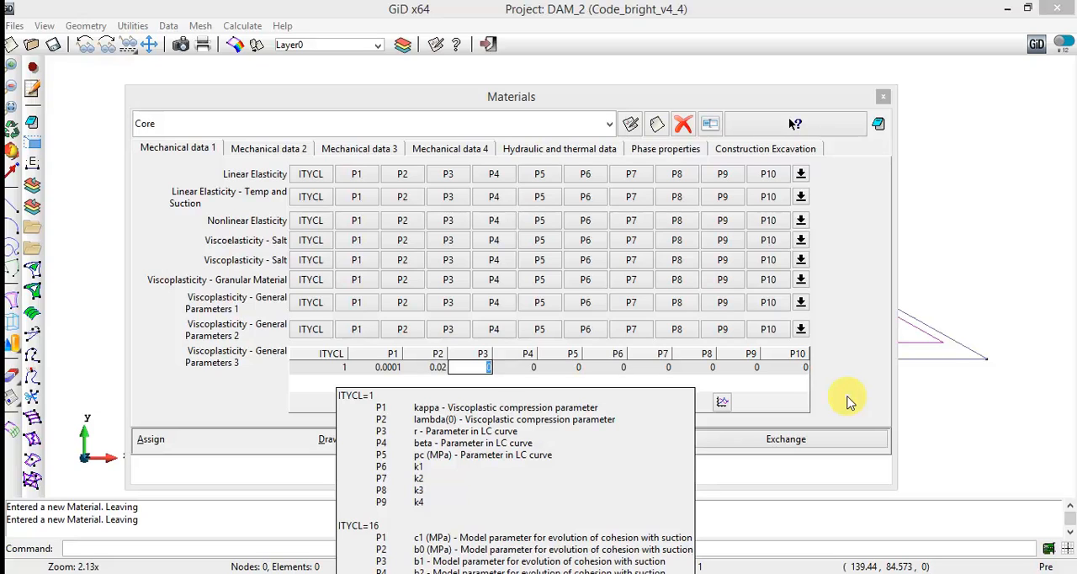
Set the LC curve parameters r (P3) to 0.70, beta (P4) to 12 and pc (P5) to 0.02 MPa in General Parameters 3
{"action": "type", "text": "0.70"}
{"action": "key", "text": "Tab"}
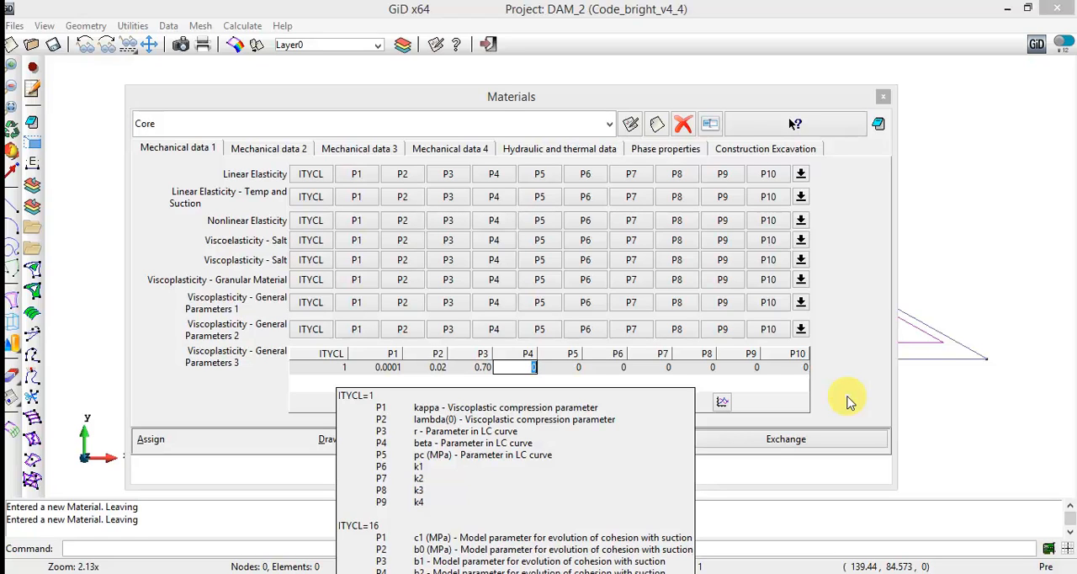
{"action": "type", "text": "12"}
{"action": "key", "text": "Tab"}
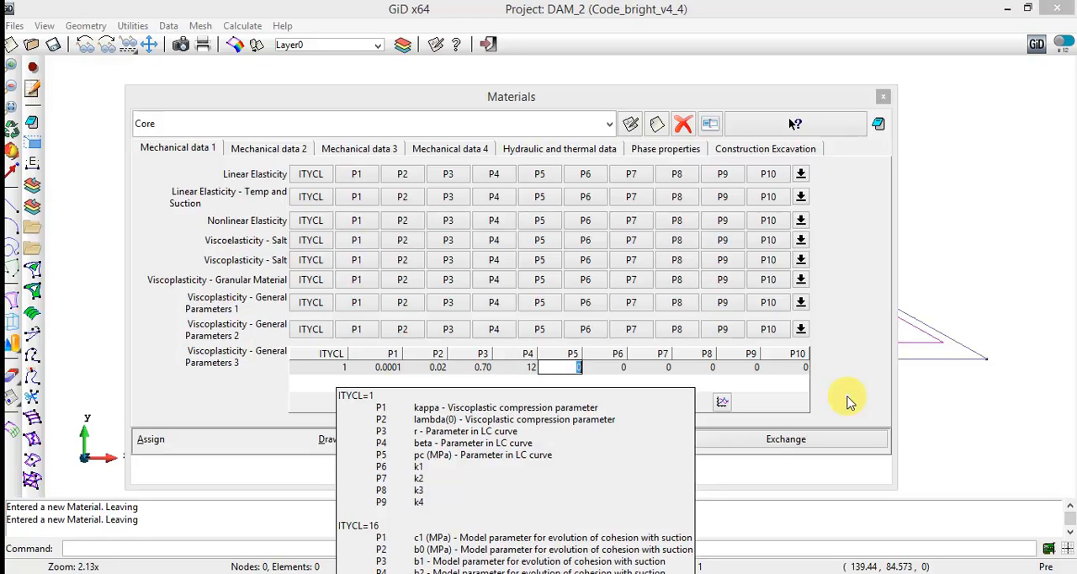
{"action": "type", "text": "0.02"}
{"action": "key", "text": "Tab"}
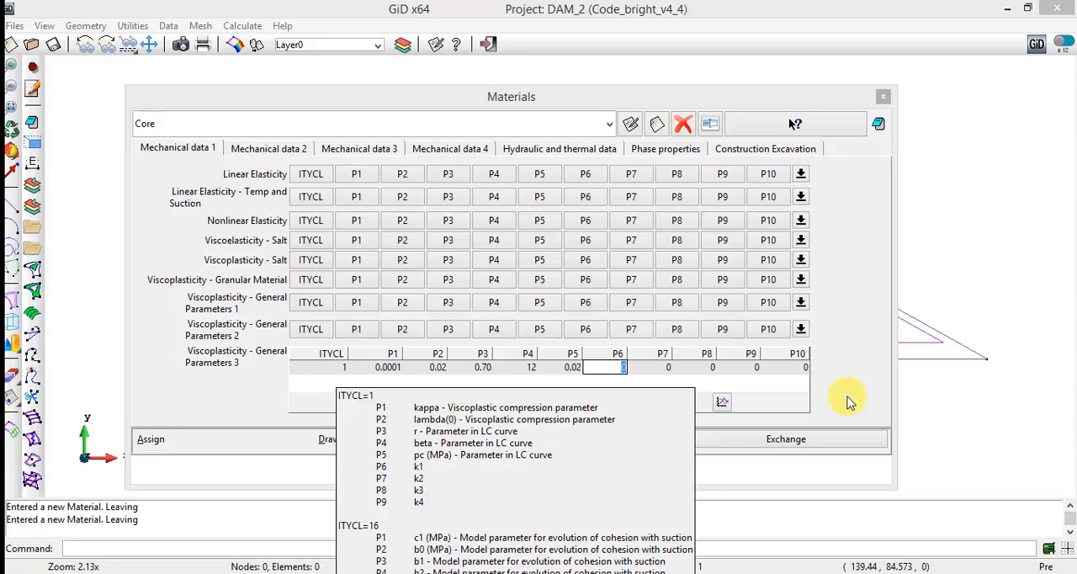
Leave k1 (P6) at 0, set k2 (P7) to -0.301 and k3 (P8) to 0.301, and complete General Parameters 3
{"action": "key", "text": "Tab"}
{"action": "type", "text": "-0."}
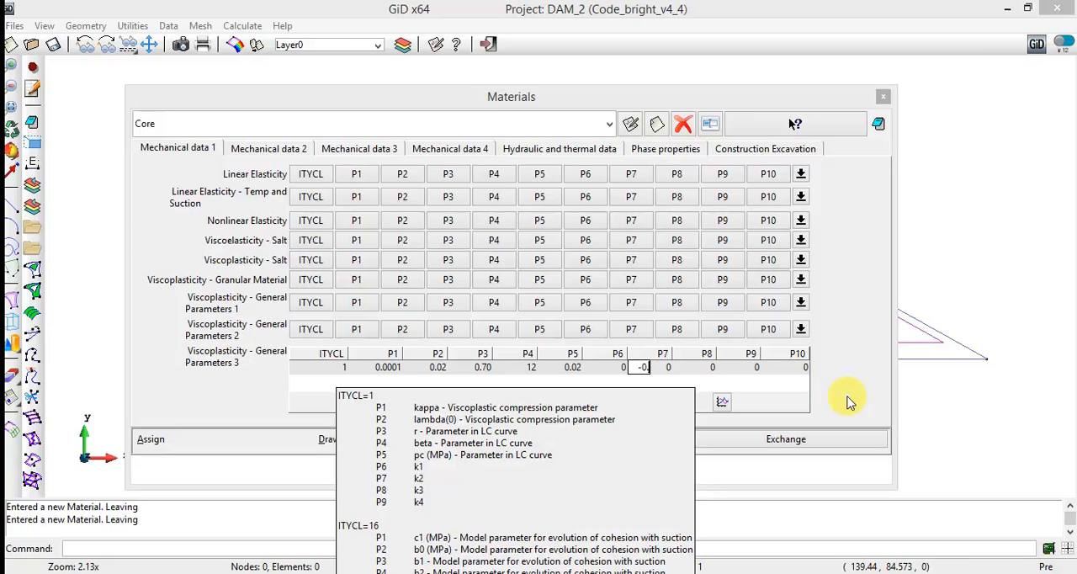
{"action": "type", "text": "301"}
{"action": "key", "text": "Tab"}
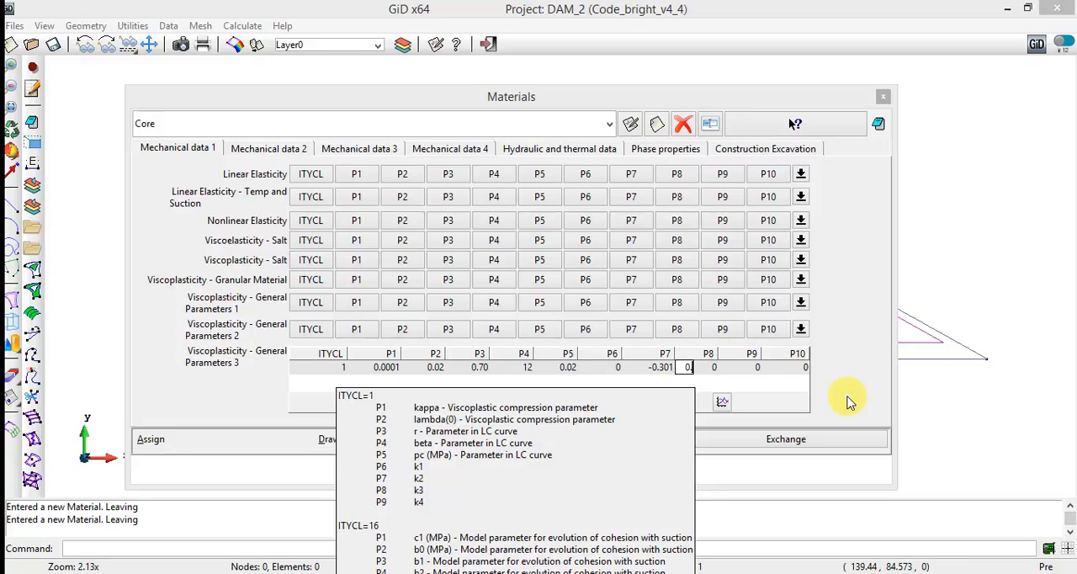
{"action": "type", "text": ".301"}
{"action": "key", "text": "Tab"}
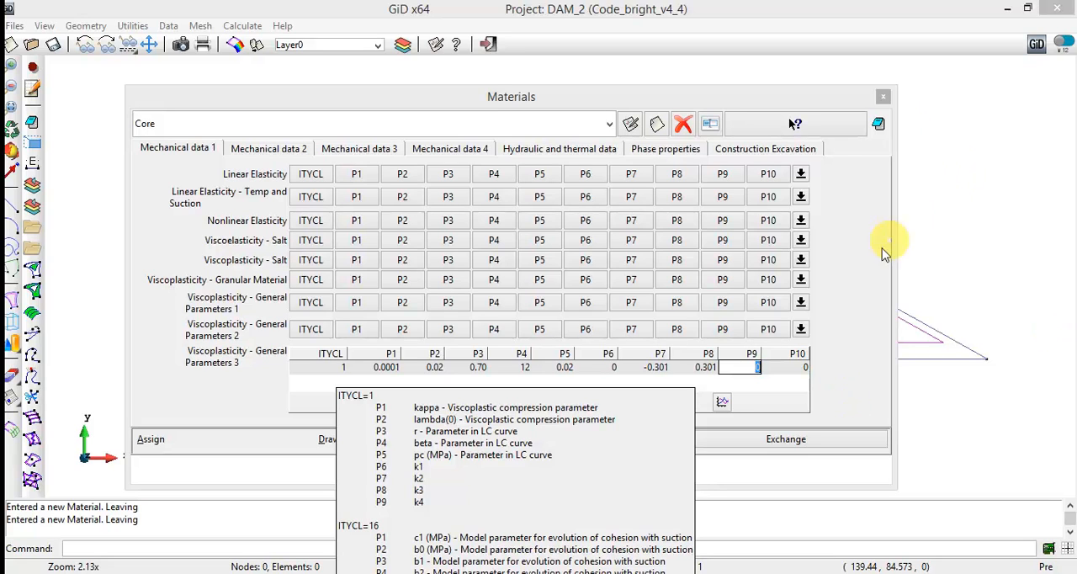
{"action": "key", "text": "Return"}
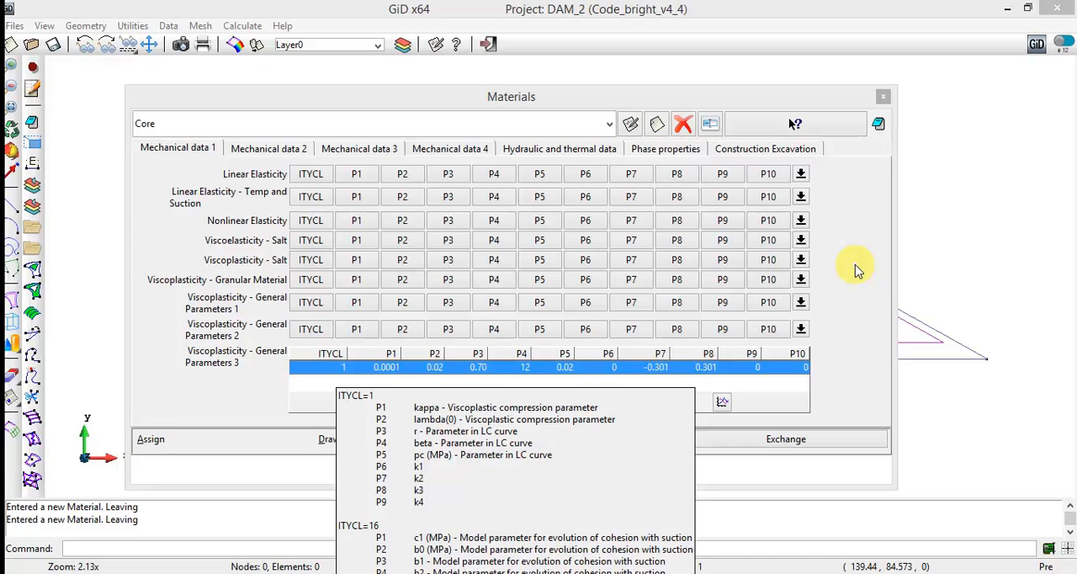
{"action": "left_click", "coordinate": [856, 269]}
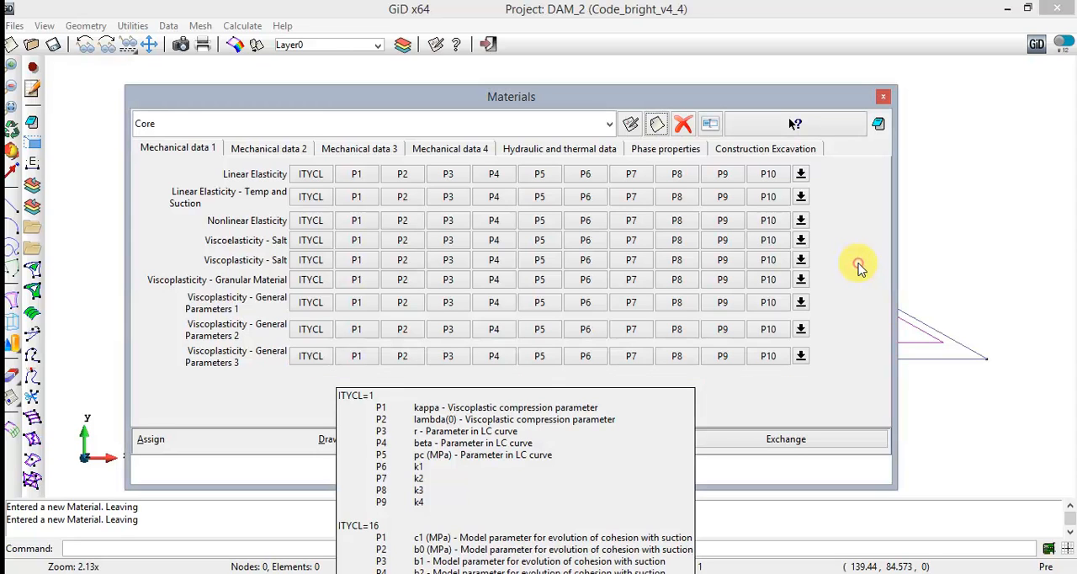
In Core's hydraulic and thermal data, set the Retention Curve's ITYCL to 1 (Van Genuchten model) and P0 (P1) to 0.5 MPa
{"action": "left_click", "coordinate": [580, 151]}
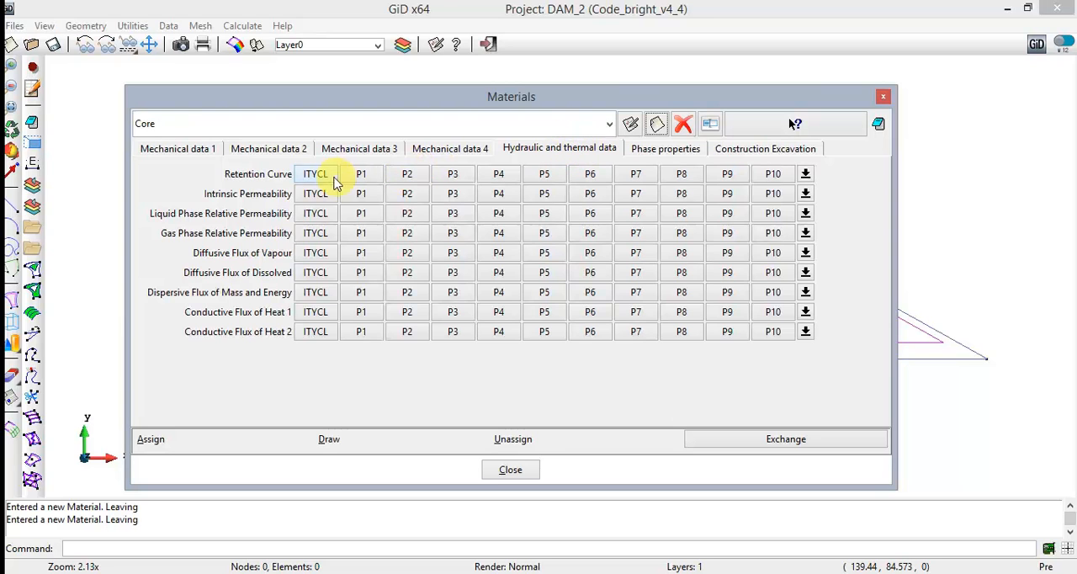
{"action": "left_click", "coordinate": [328, 177]}
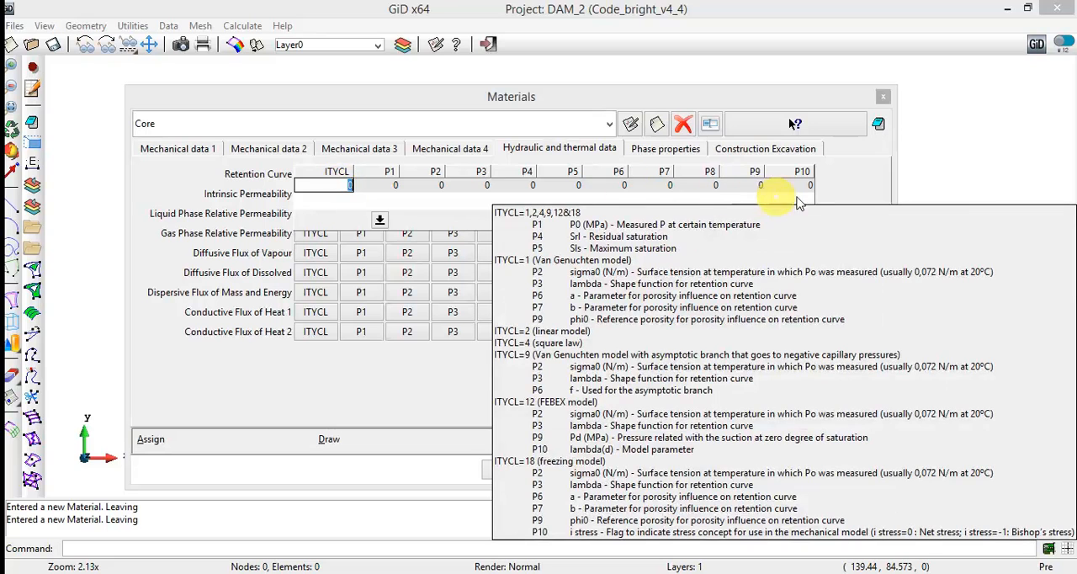
{"action": "type", "text": "1"}
{"action": "key", "text": "Tab"}
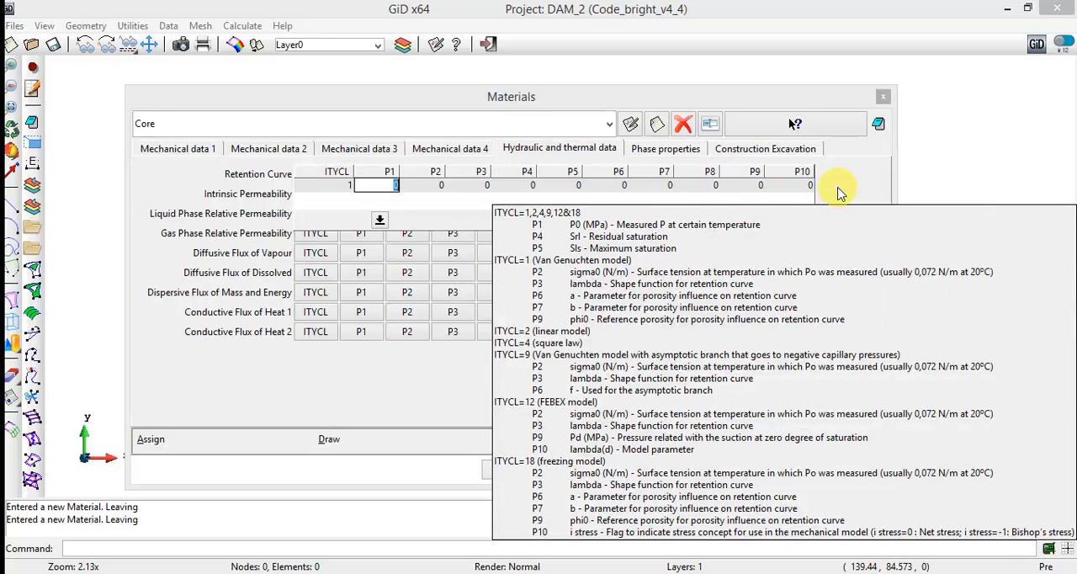
{"action": "type", "text": "0.5"}
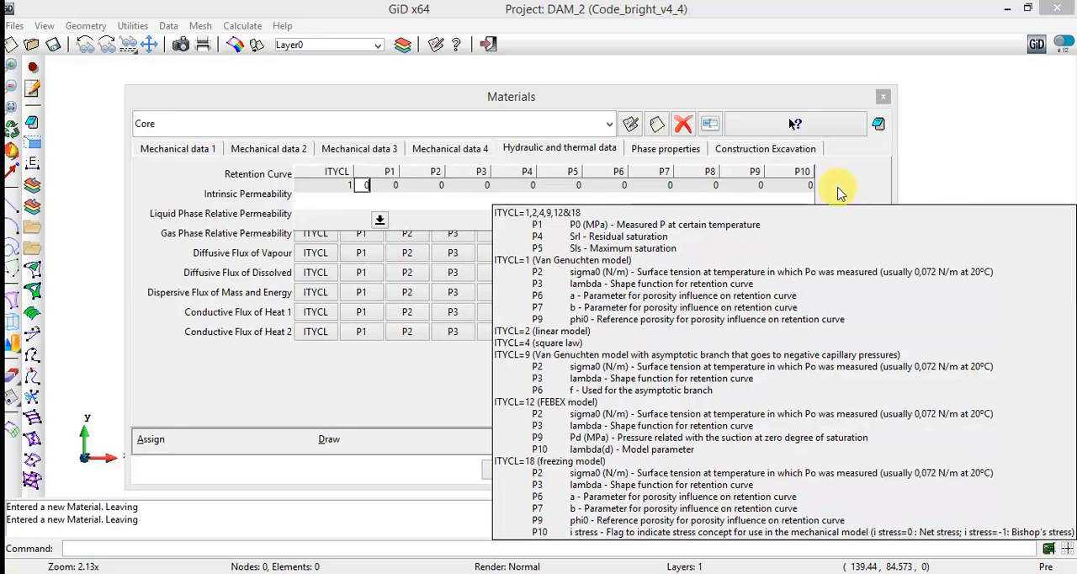
{"action": "key", "text": "Tab"}
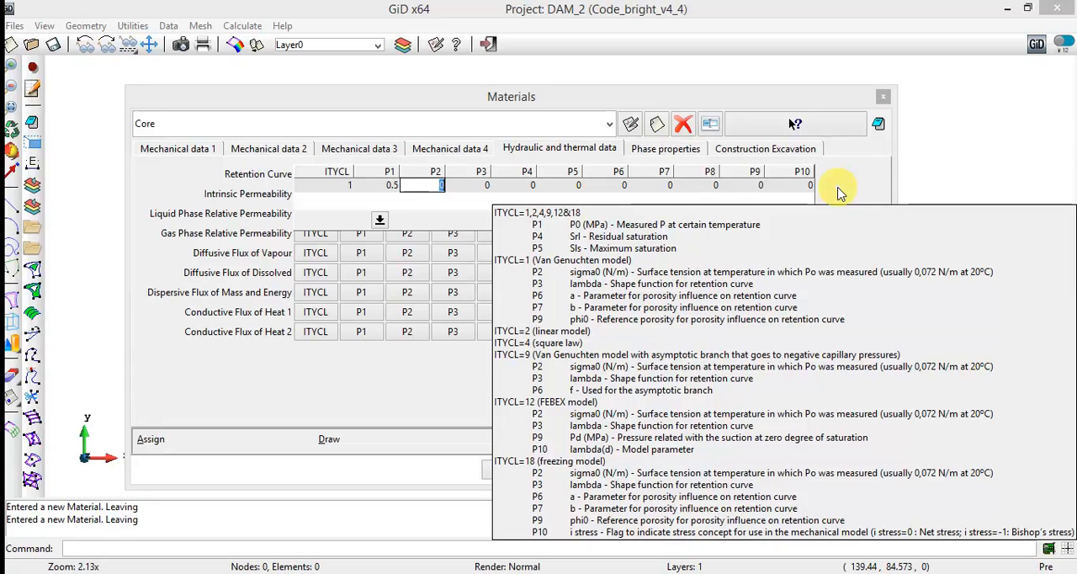
Complete the Retention Curve with surface tension (P2) 0.072 N/m, lambda (P3) 0.33 and maximum saturation (P5) 1
{"action": "type", "text": "0.072"}
{"action": "key", "text": "Tab"}
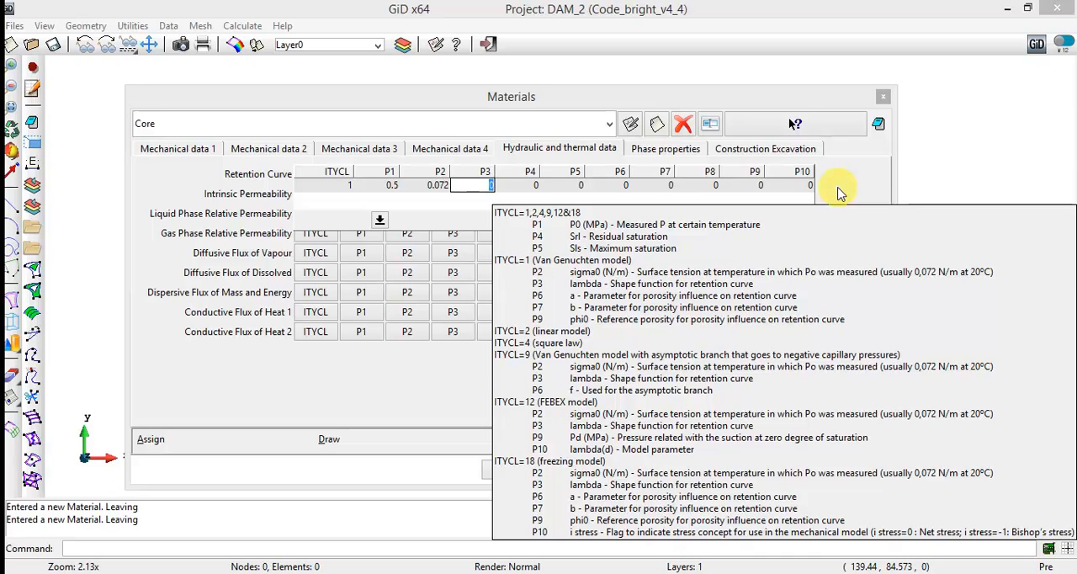
{"action": "type", "text": "0.33"}
{"action": "key", "text": "Tab"}
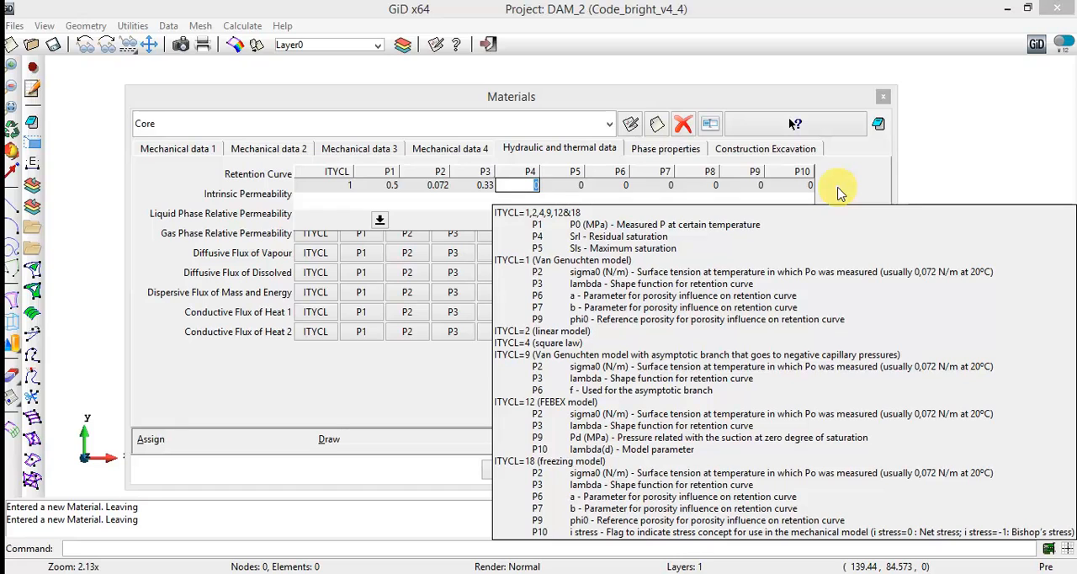
{"action": "key", "text": "Tab"}
{"action": "type", "text": "1"}
{"action": "key", "text": "Tab"}
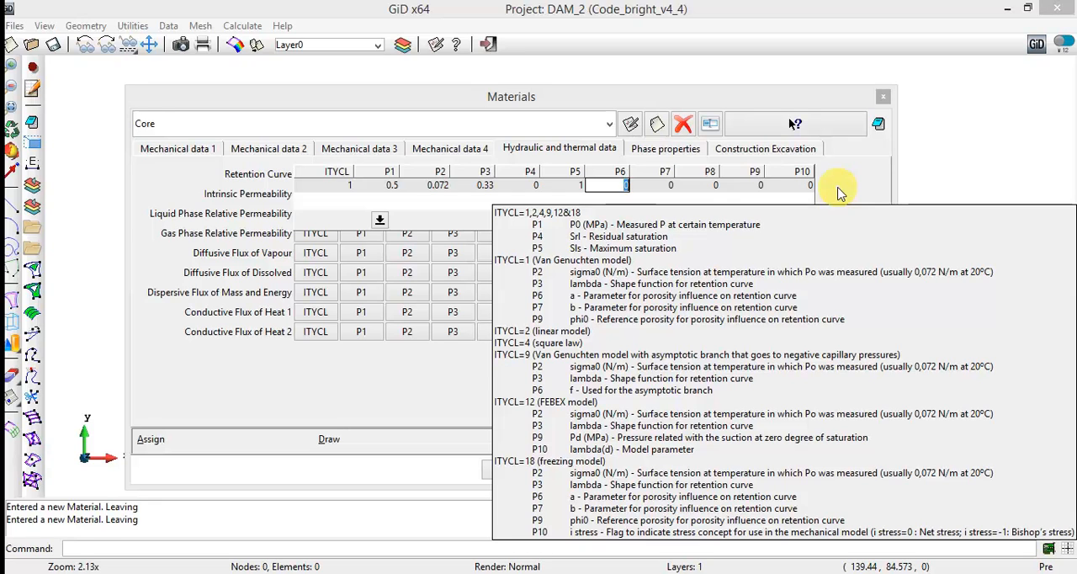
{"action": "left_click", "coordinate": [837, 193]}
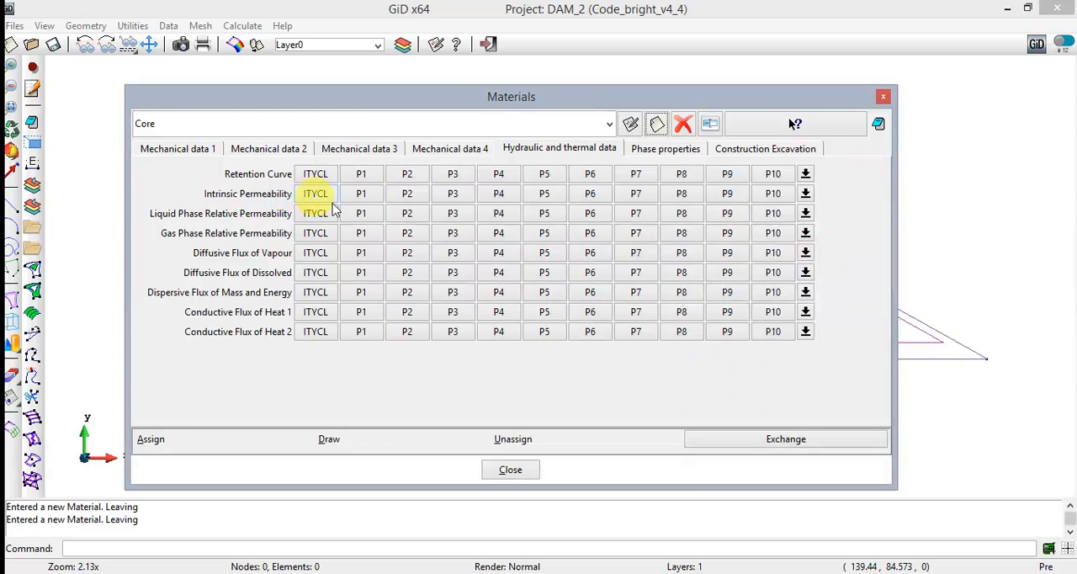
In Core's Intrinsic Permeability, set ITYCL to 1 and the first principal direction permeability k11 (P1) to 1e-15 m2
{"action": "left_click", "coordinate": [318, 197]}
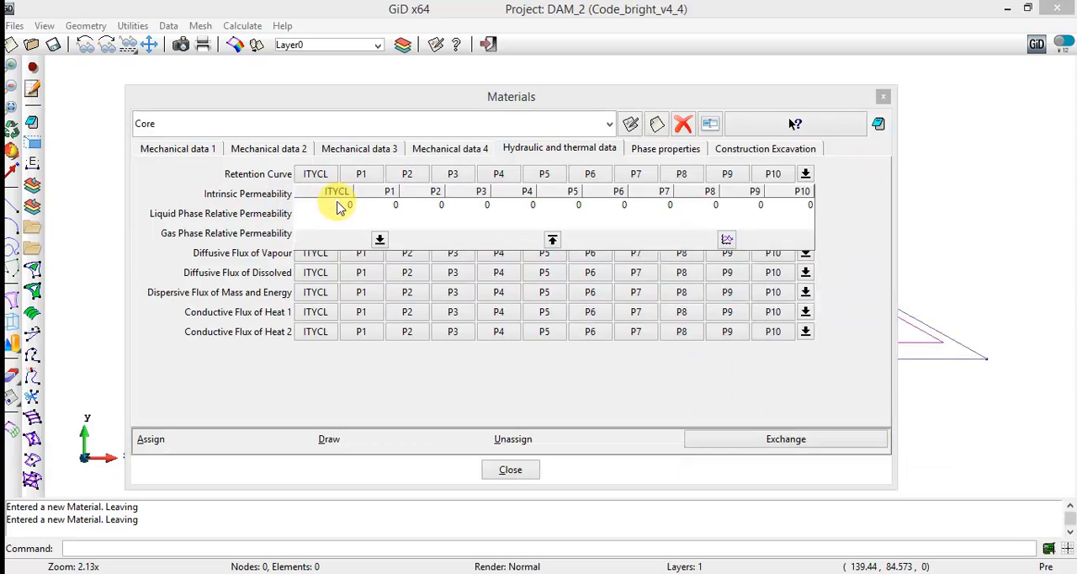
{"action": "left_click", "coordinate": [339, 206]}
{"action": "mouse_move", "coordinate": [768, 220]}
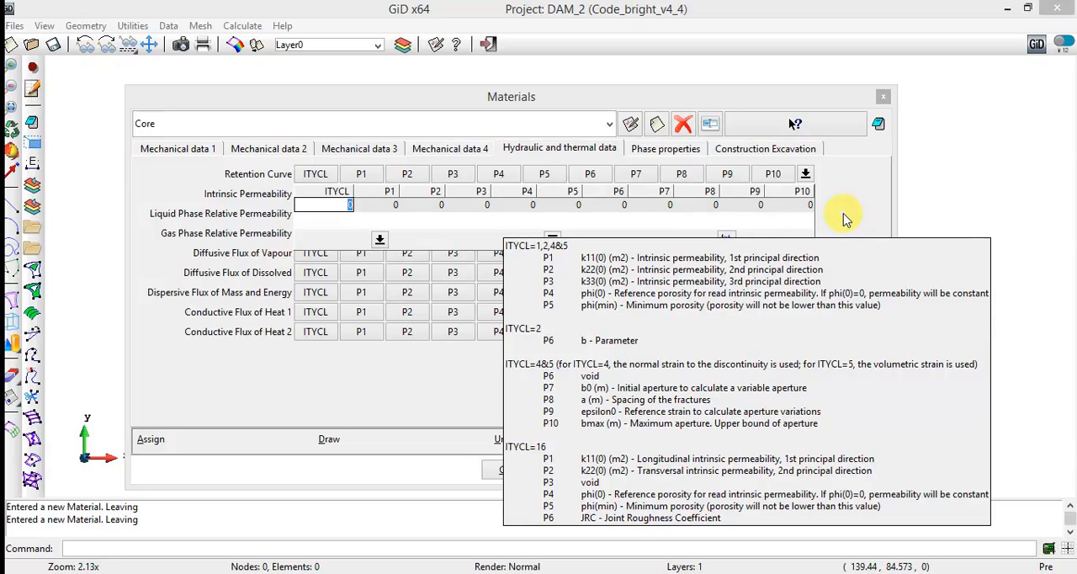
{"action": "type", "text": "1"}
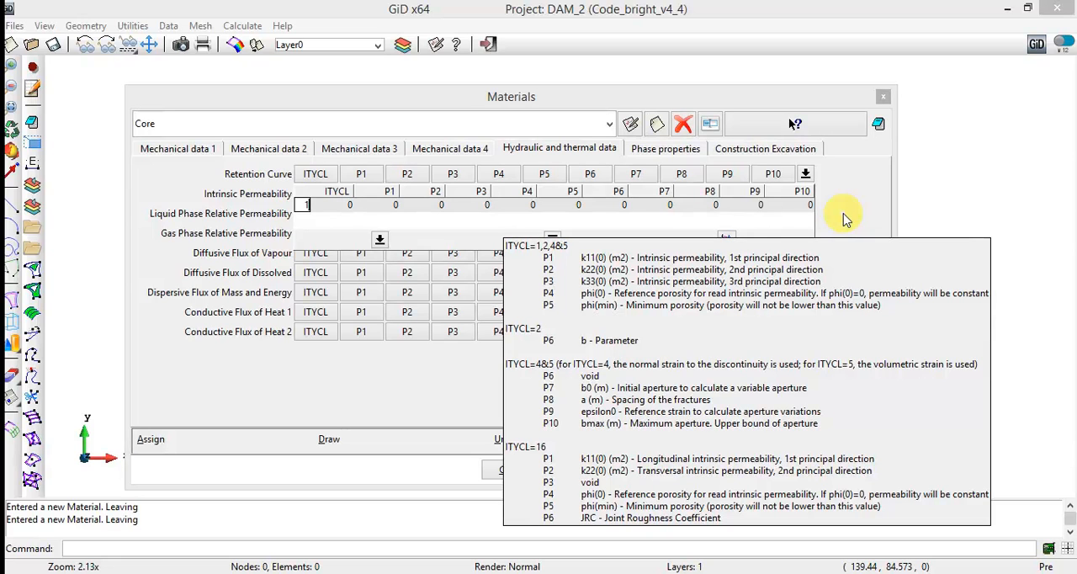
{"action": "key", "text": "Tab"}
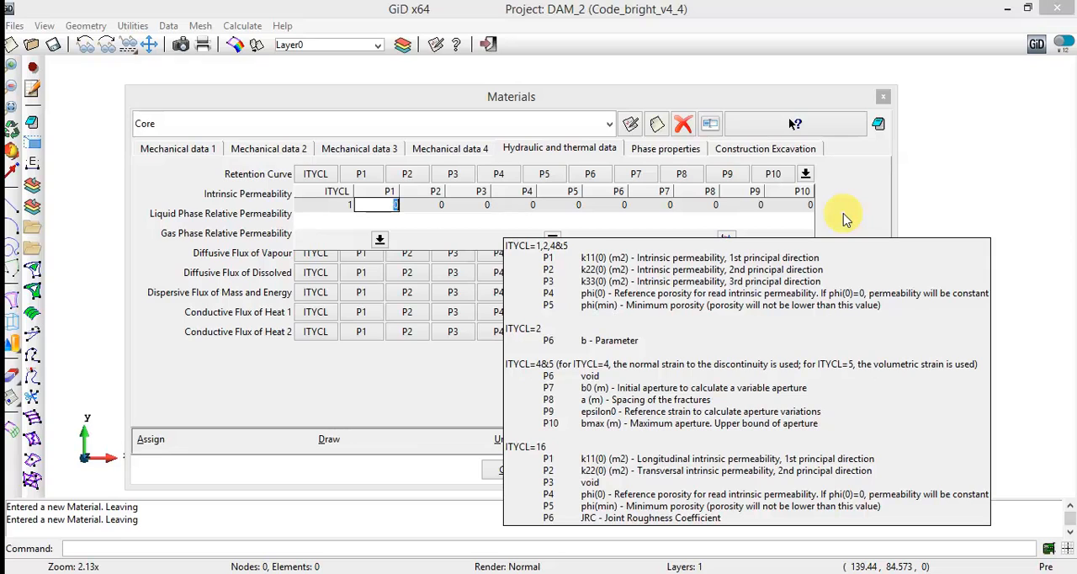
{"action": "type", "text": "1e-15"}
{"action": "key", "text": "Tab"}
Set the intrinsic permeabilities k22 (P2) and k33 (P3) to 1e-15 m2 each
{"action": "type", "text": "1e"}
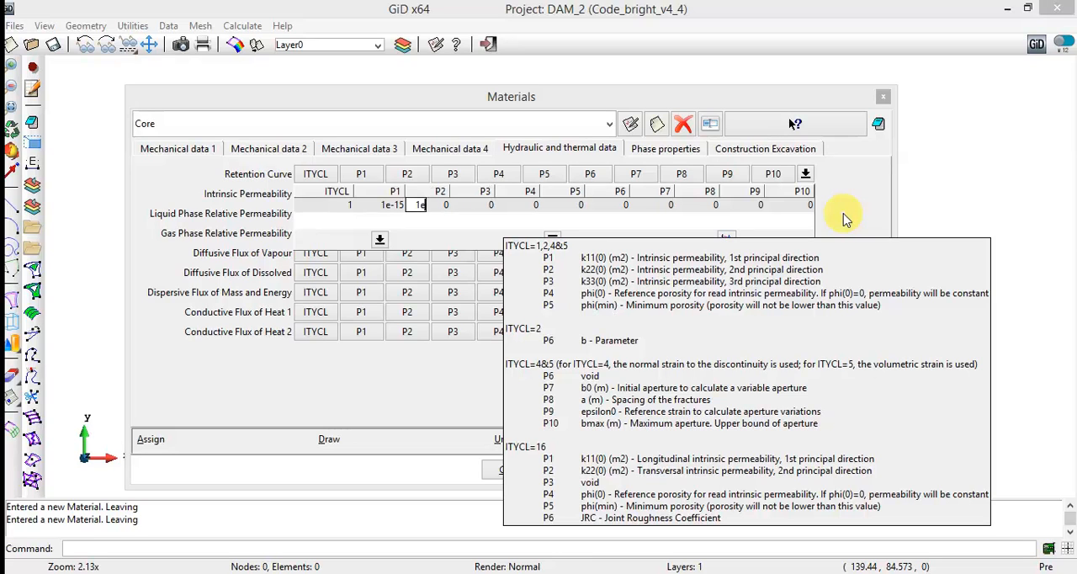
{"action": "type", "text": "-15"}
{"action": "key", "text": "Tab"}
{"action": "type", "text": "1"}
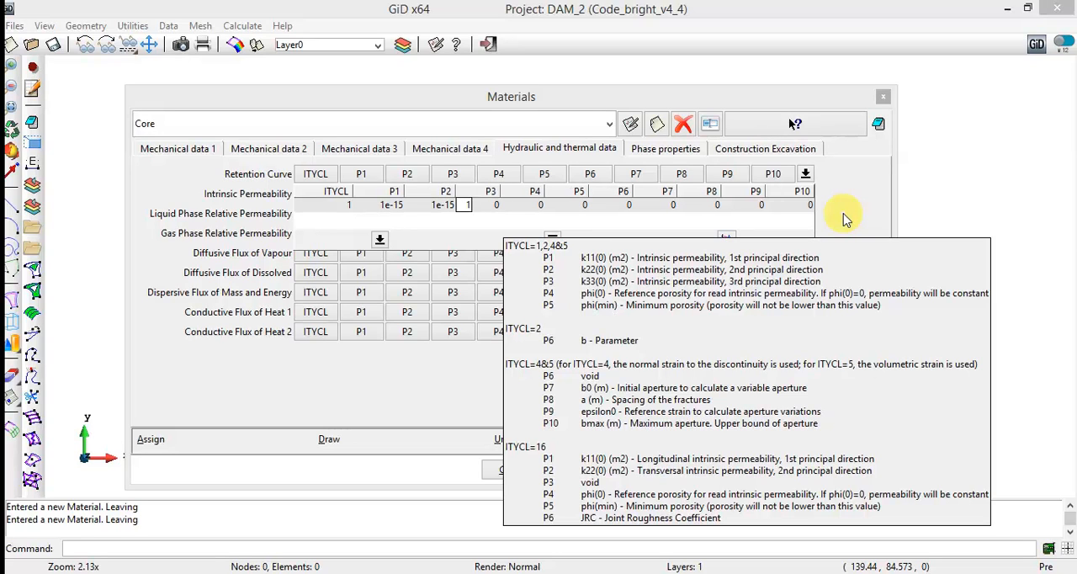
{"action": "type", "text": "e-15"}
{"action": "key", "text": "Tab"}
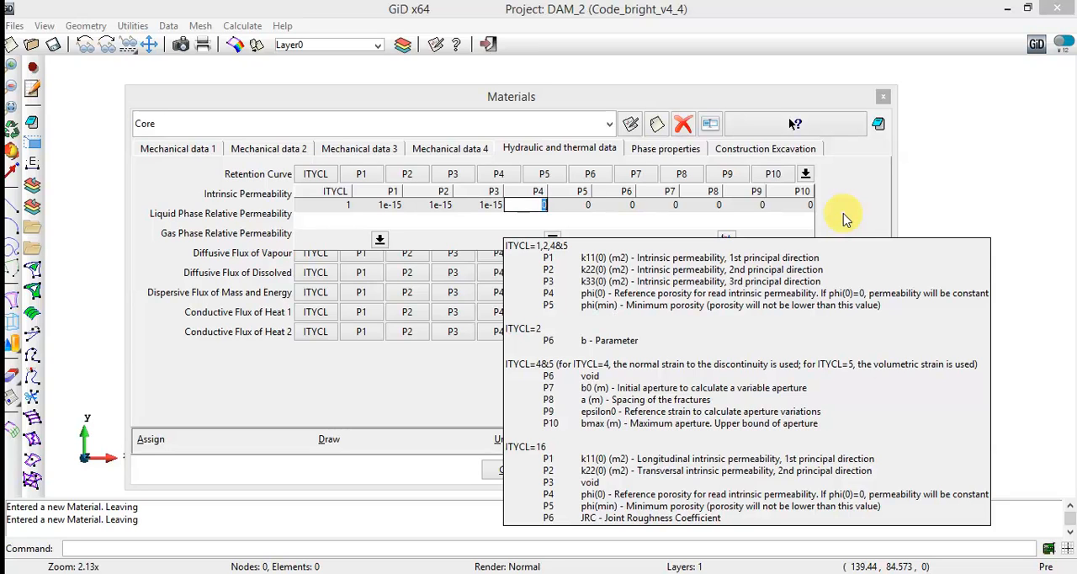
Set the reference porosity phi(0) (P4) to 0.3, leave the minimum porosity (P5) at 0, and complete Intrinsic Permeability
{"action": "type", "text": "0.3"}
{"action": "key", "text": "Tab"}
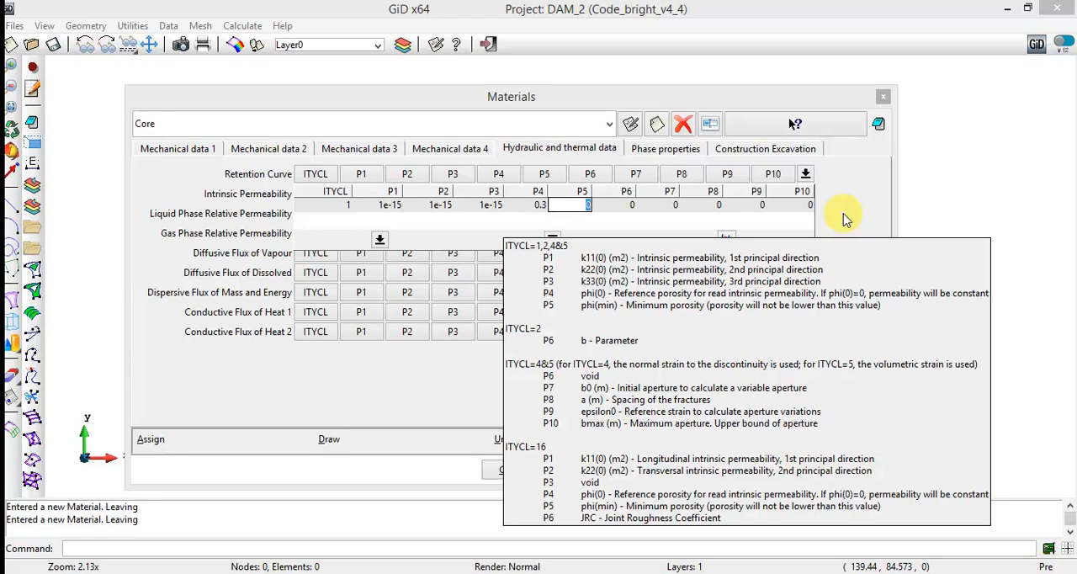
{"action": "type", "text": "6"}
{"action": "key", "text": "BackSpace"}
{"action": "key", "text": "Tab"}
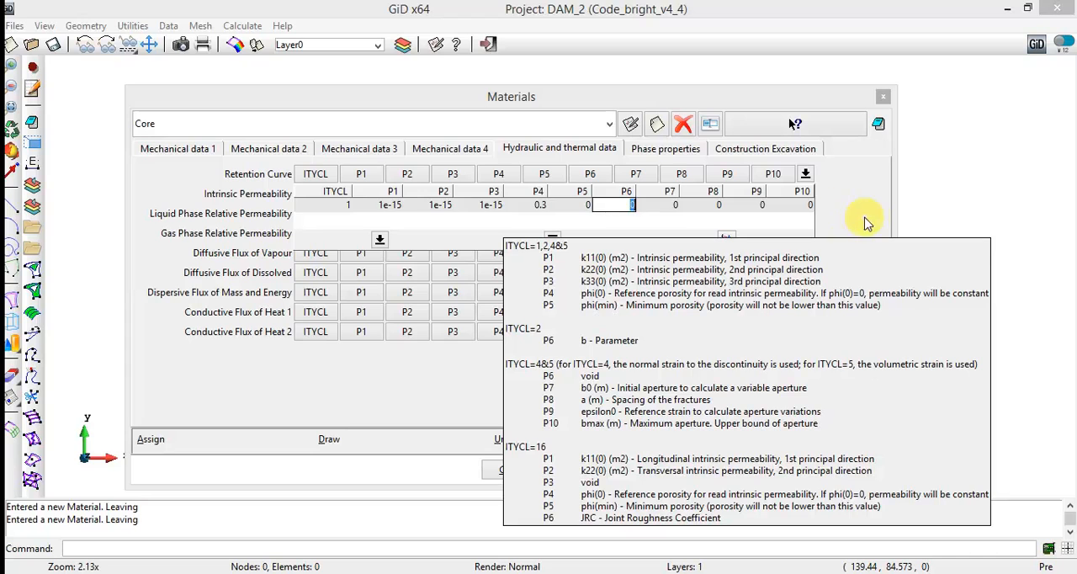
{"action": "left_click", "coordinate": [869, 216]}
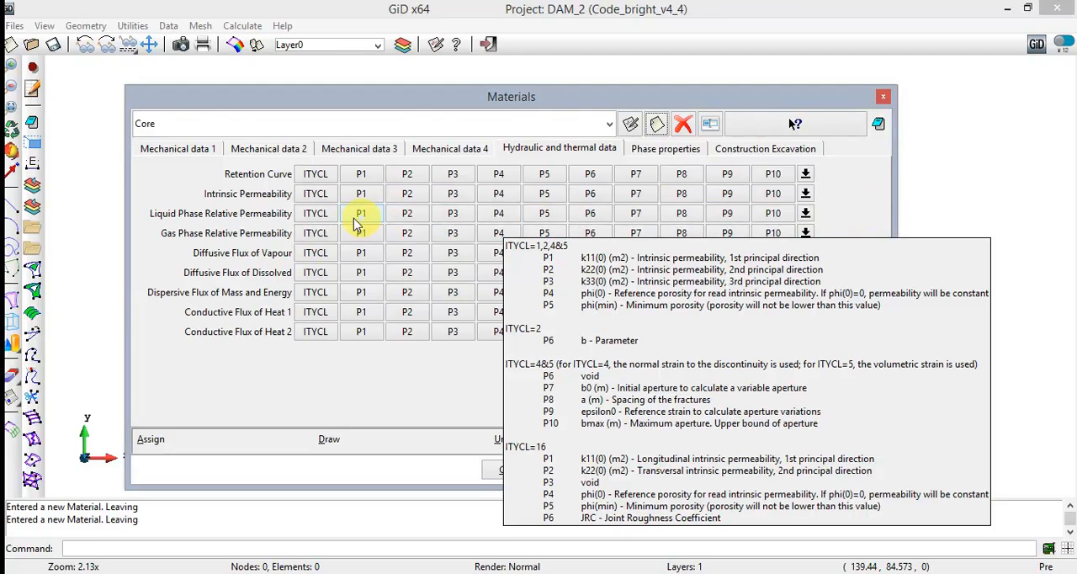
{"action": "left_click", "coordinate": [328, 217]}
{"action": "left_click", "coordinate": [346, 222]}
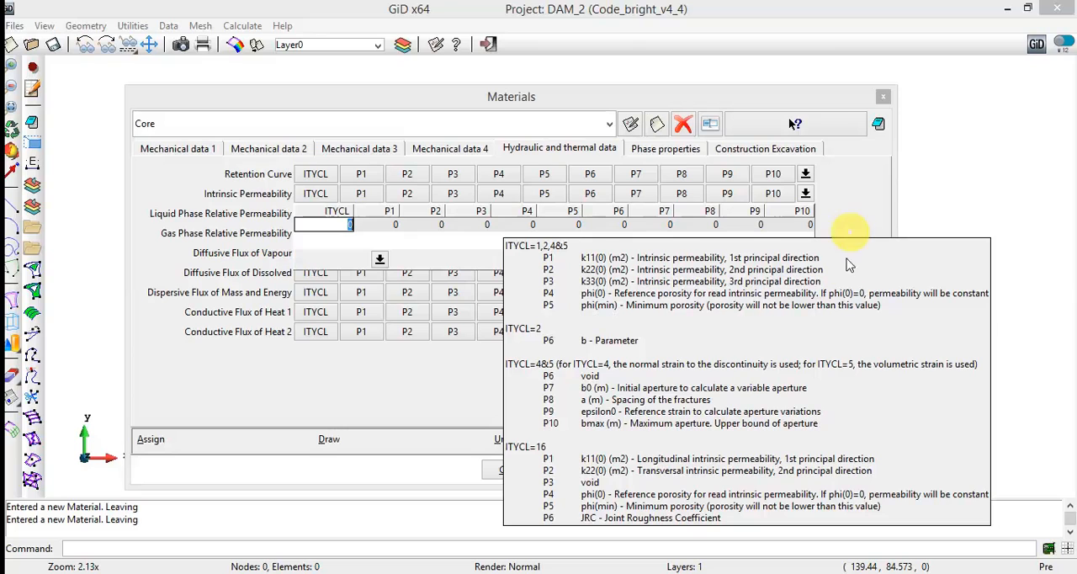
{"action": "left_click", "coordinate": [868, 197]}
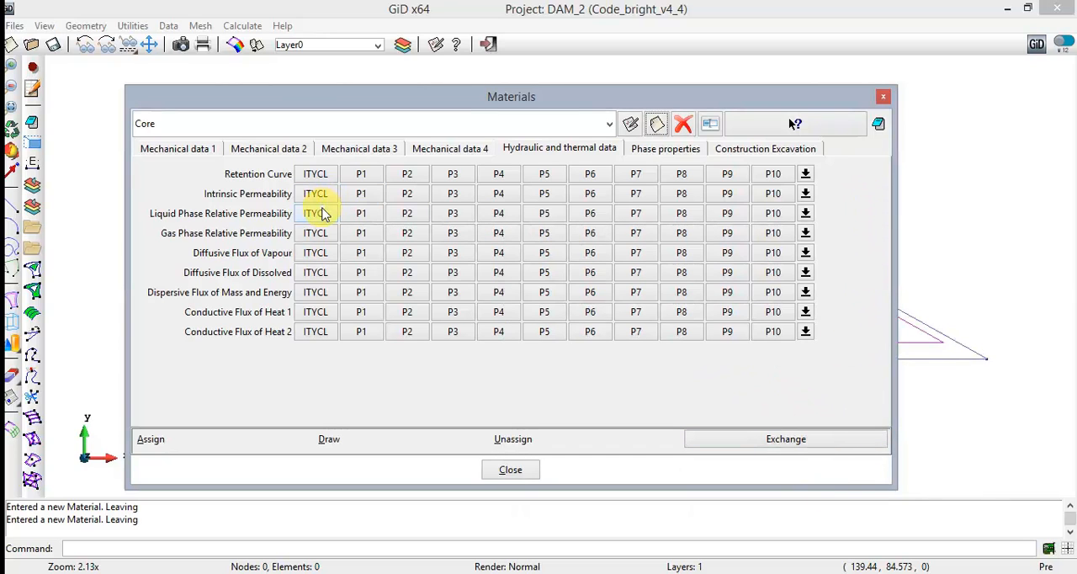
Define Core's Liquid Phase Relative Permeability with ITYCL 6, constant A (P2) 1 and lambda power (P3) 3
{"action": "left_click", "coordinate": [326, 217]}
{"action": "left_click", "coordinate": [330, 224]}
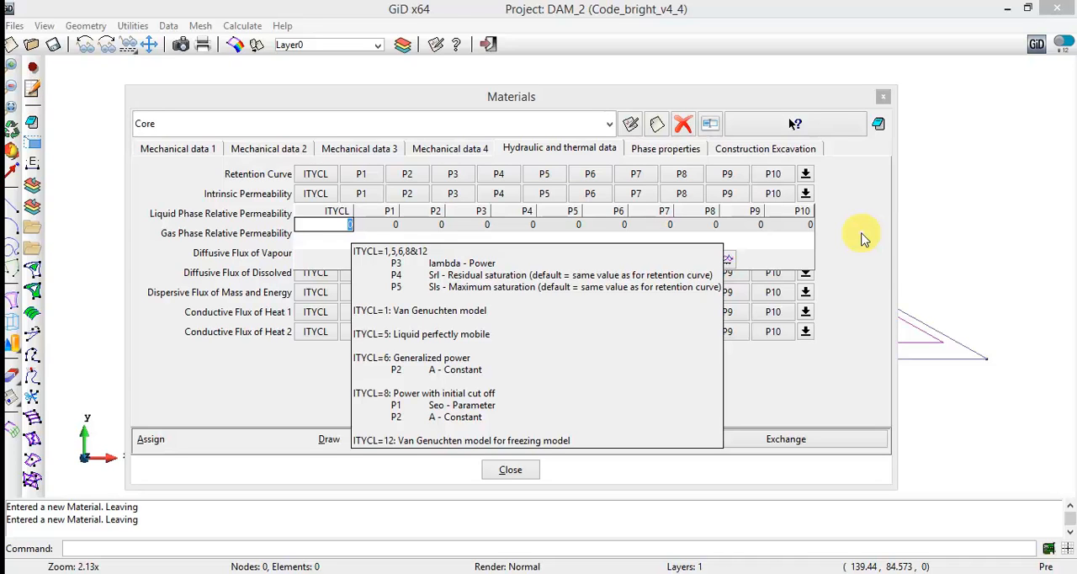
{"action": "type", "text": "6"}
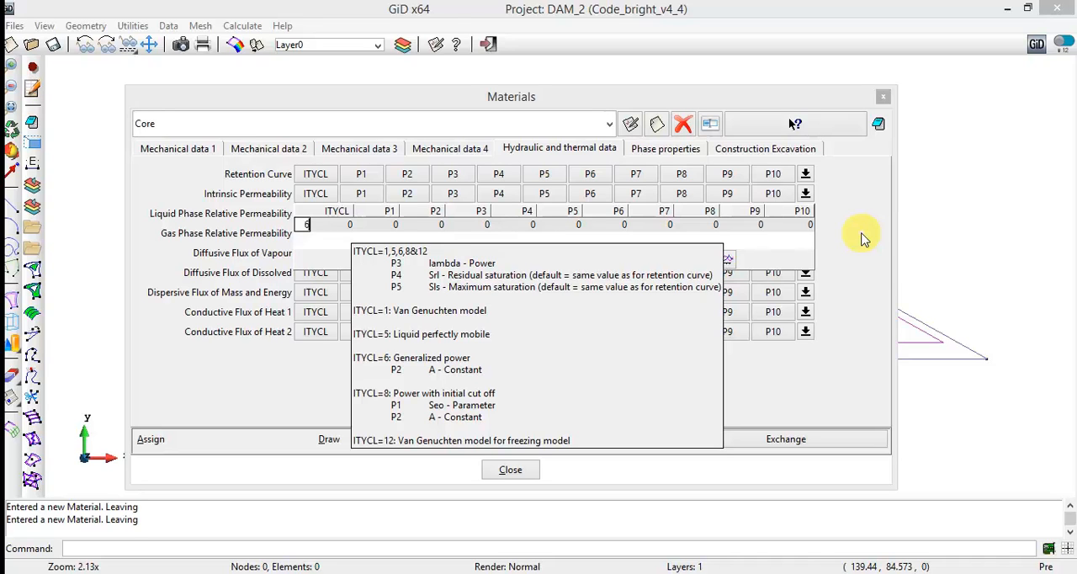
{"action": "key", "text": "Tab"}
{"action": "key", "text": "Tab"}
{"action": "type", "text": "1"}
{"action": "key", "text": "Tab"}
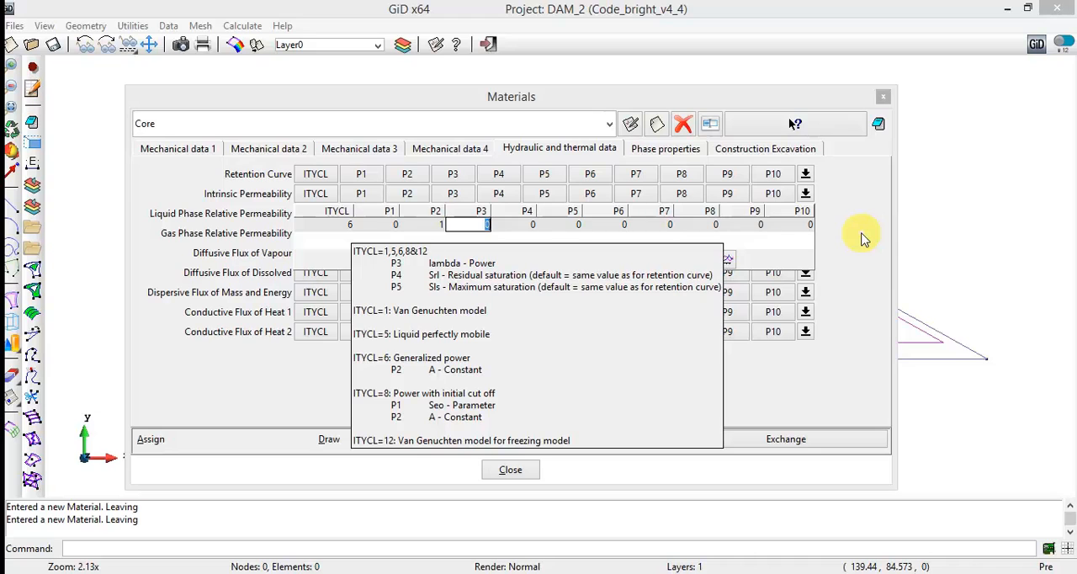
{"action": "type", "text": "3"}
{"action": "key", "text": "Tab"}
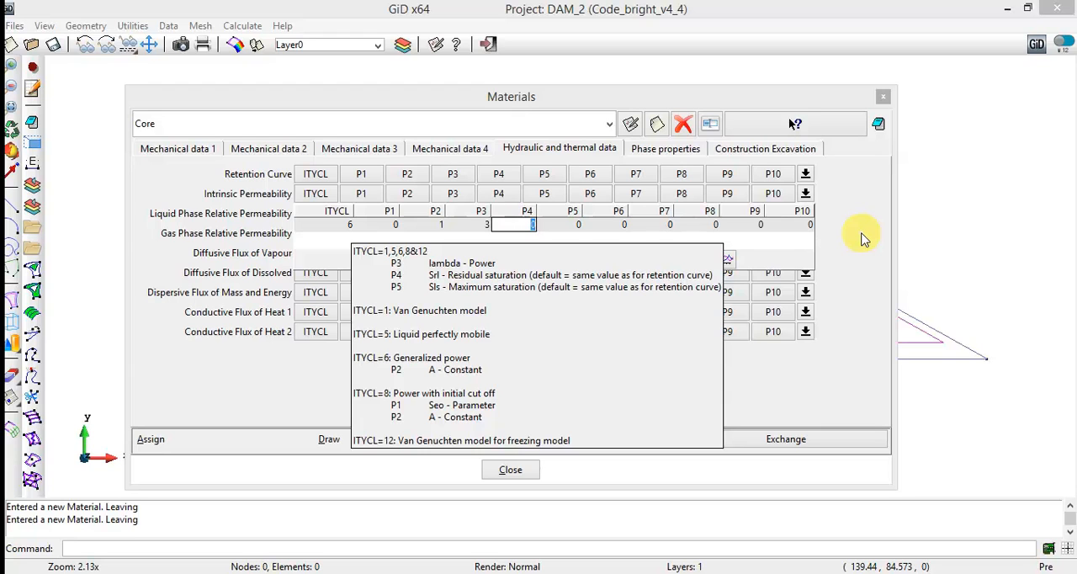
{"action": "key", "text": "Return"}
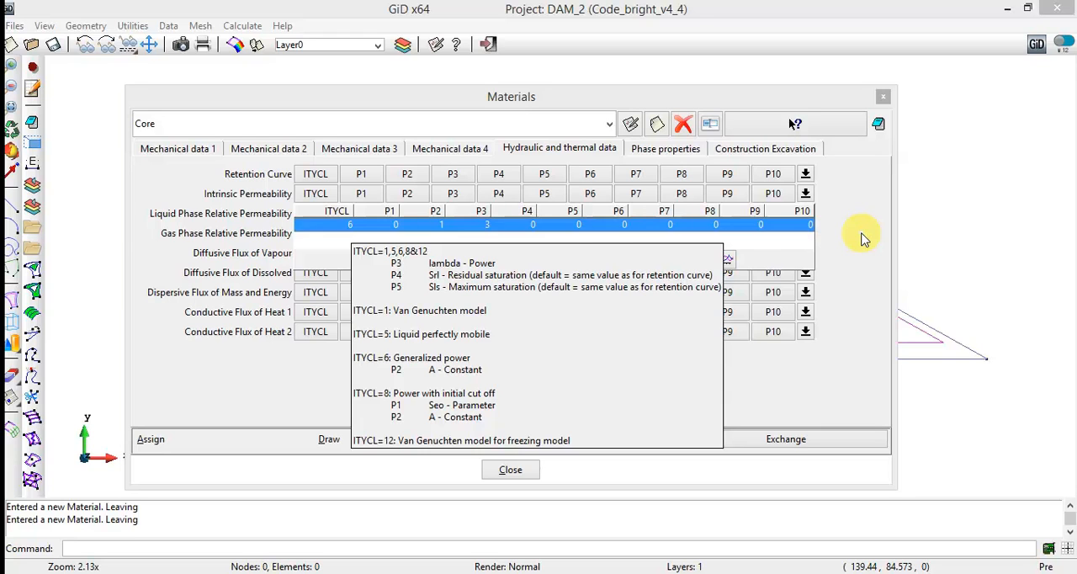
{"action": "left_click", "coordinate": [862, 239]}
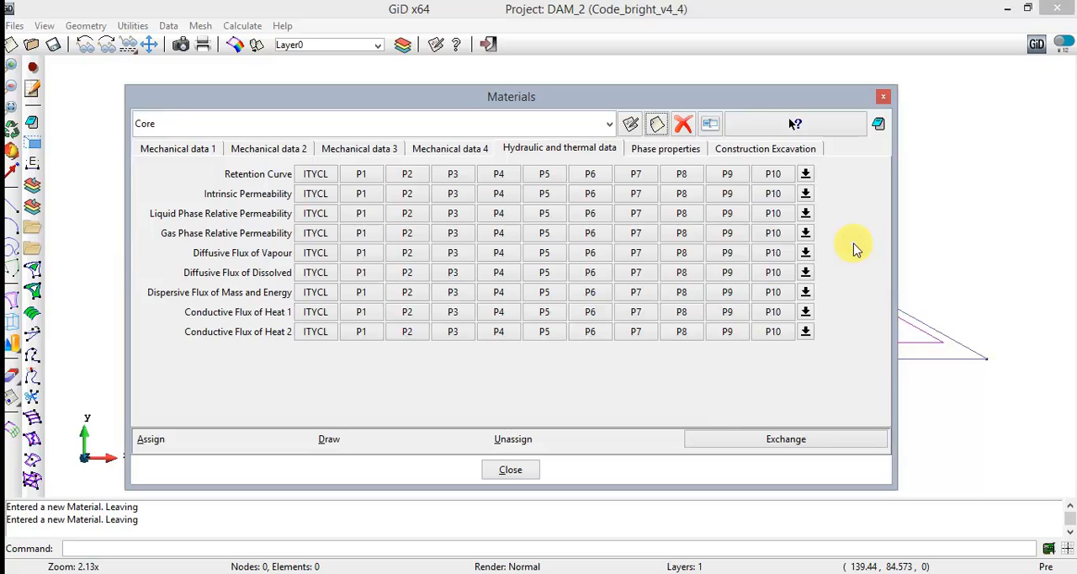
Set Core's Construction Or Excavation to ITYCL 1 with P1 as 1 (material is constructed), keeping P2 at 0, and save the material data
{"action": "left_click", "coordinate": [784, 153]}
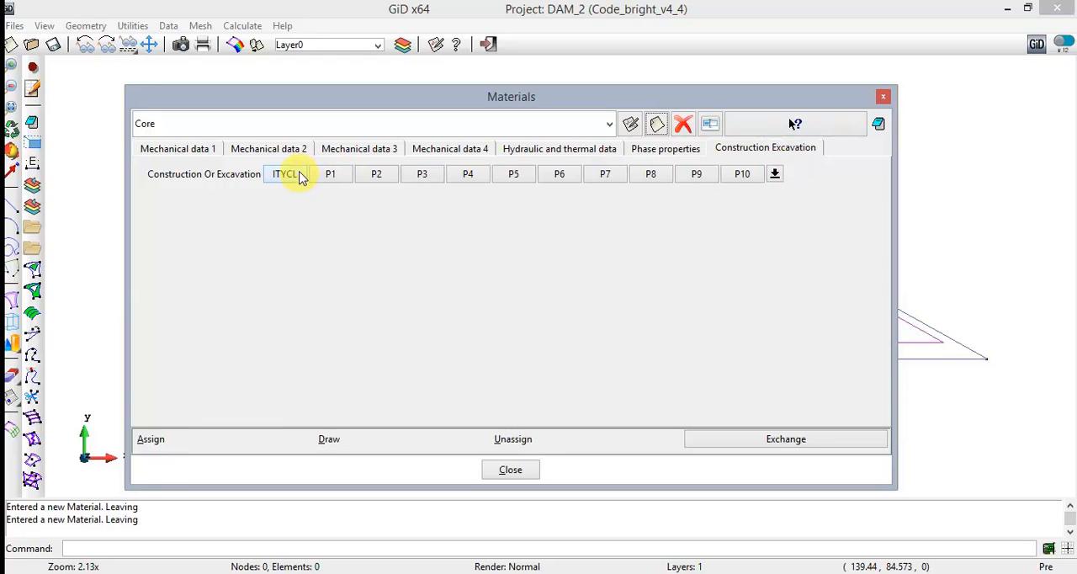
{"action": "left_click", "coordinate": [290, 175]}
{"action": "left_click", "coordinate": [311, 186]}
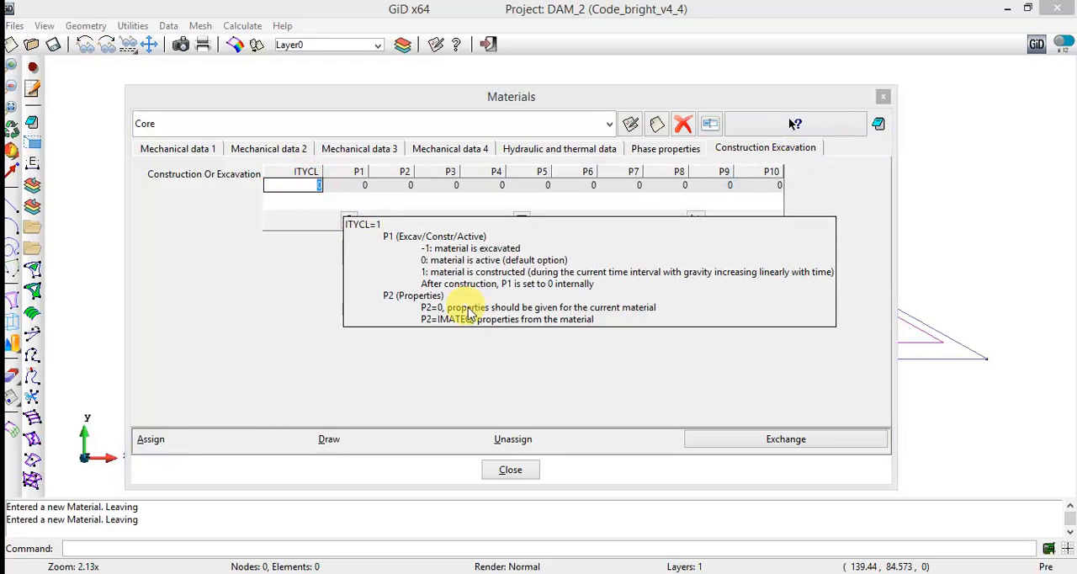
{"action": "type", "text": "1"}
{"action": "key", "text": "Tab"}
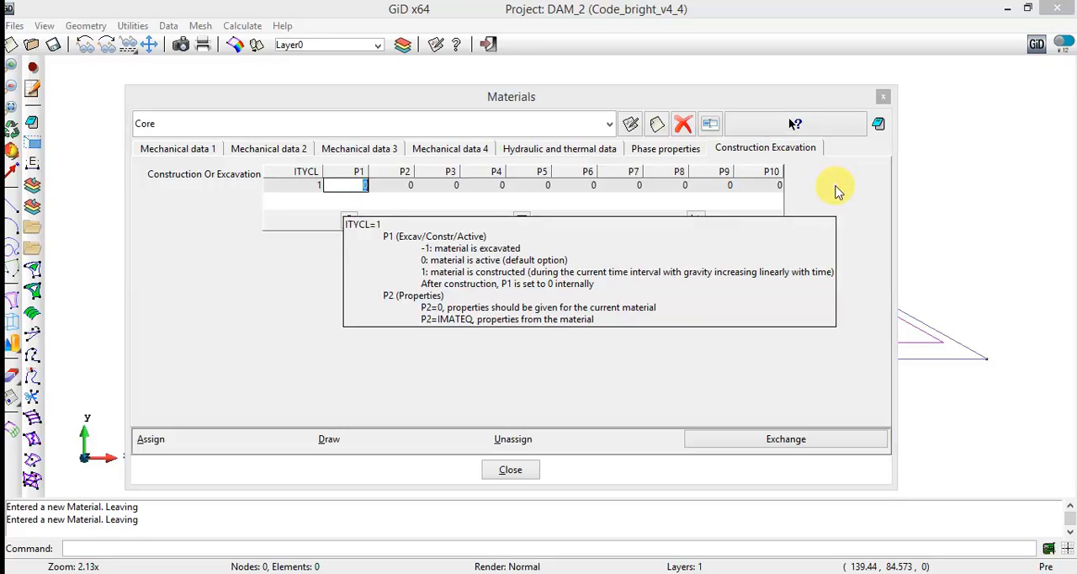
{"action": "type", "text": "1"}
{"action": "key", "text": "Tab"}
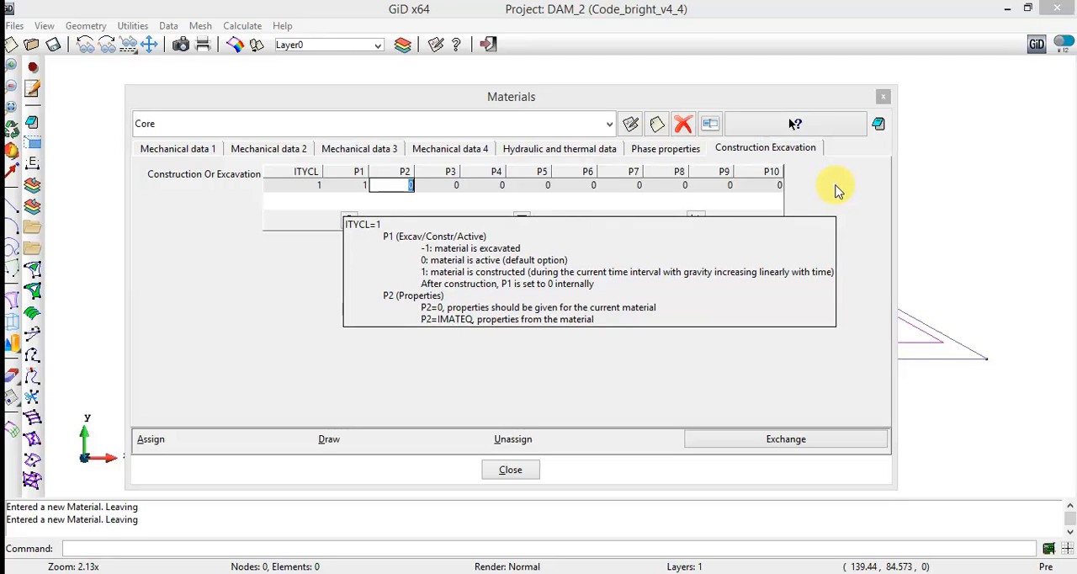
{"action": "left_click", "coordinate": [835, 191]}
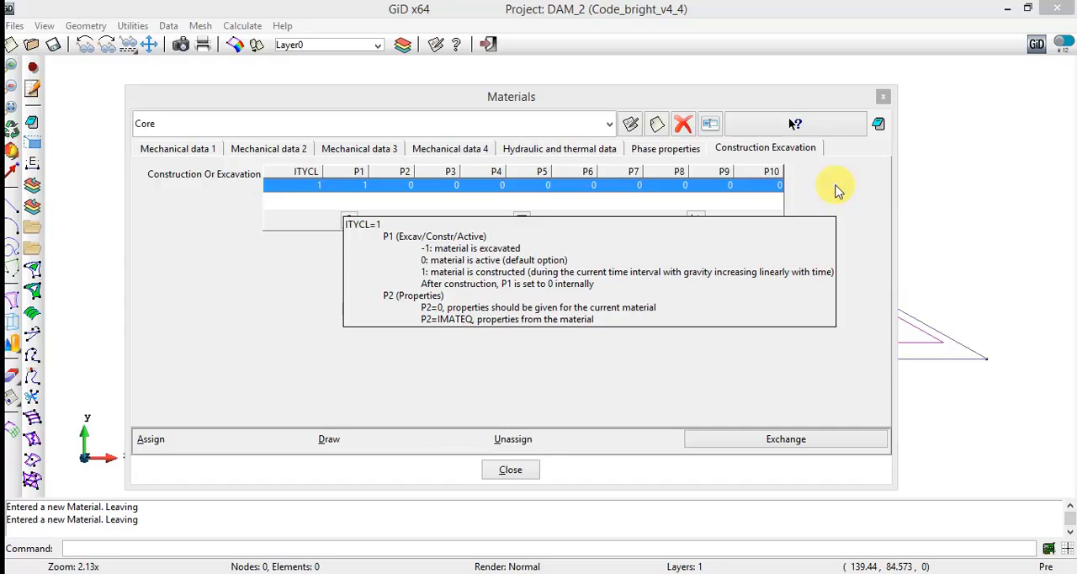
{"action": "left_click", "coordinate": [835, 191]}
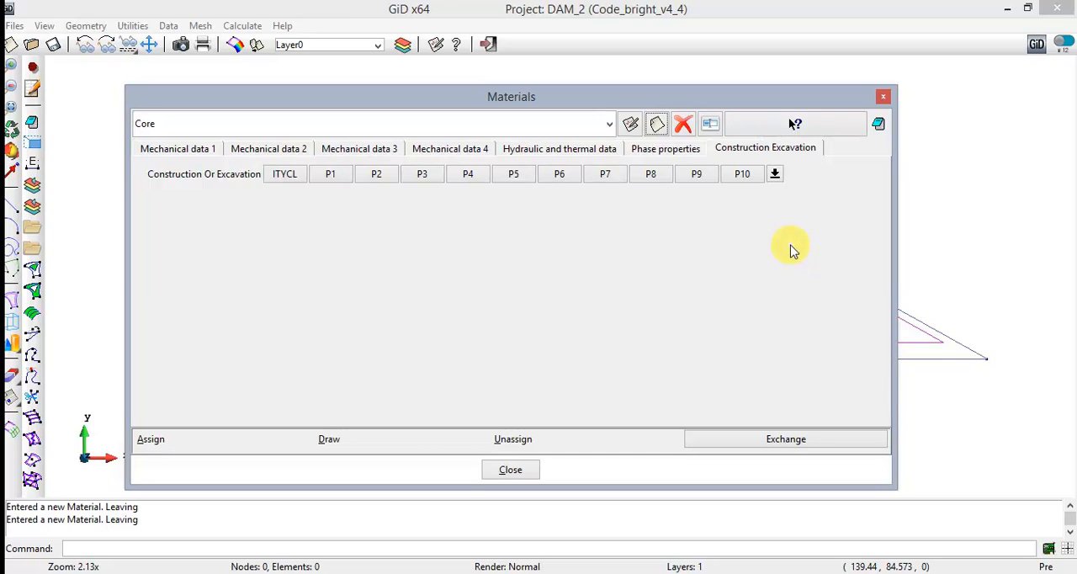
{"action": "left_click", "coordinate": [630, 123]}
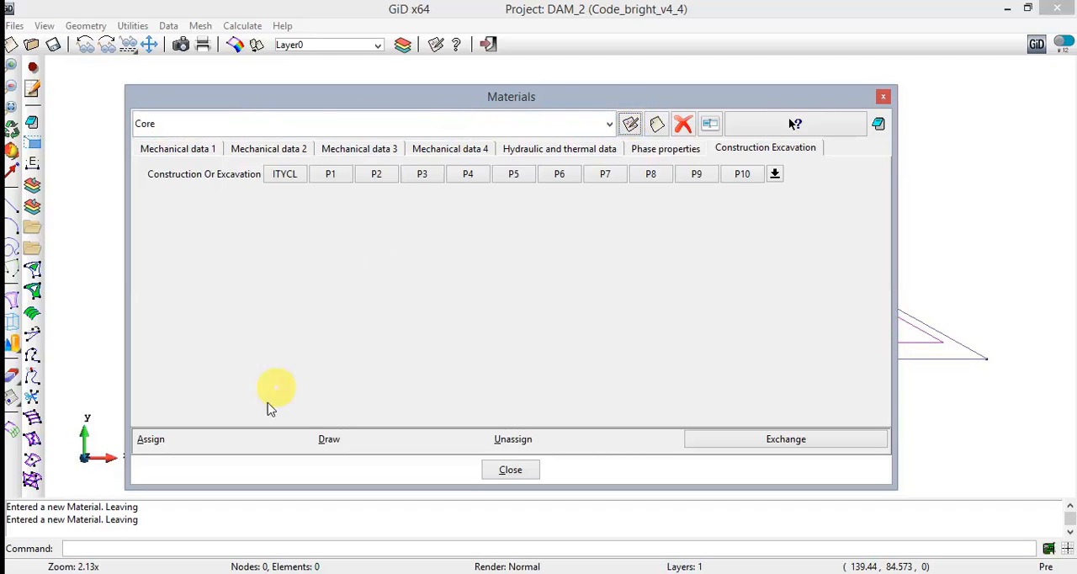
Assign the Core material to the central trapezoidal surface of the dam and finish the selection
{"action": "left_click", "coordinate": [244, 442]}
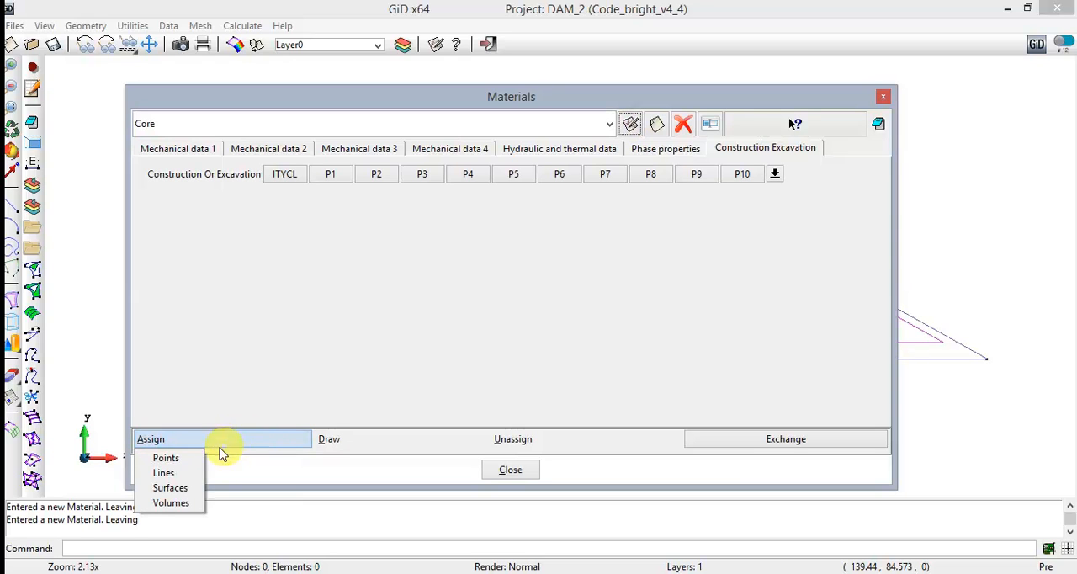
{"action": "left_click", "coordinate": [171, 488]}
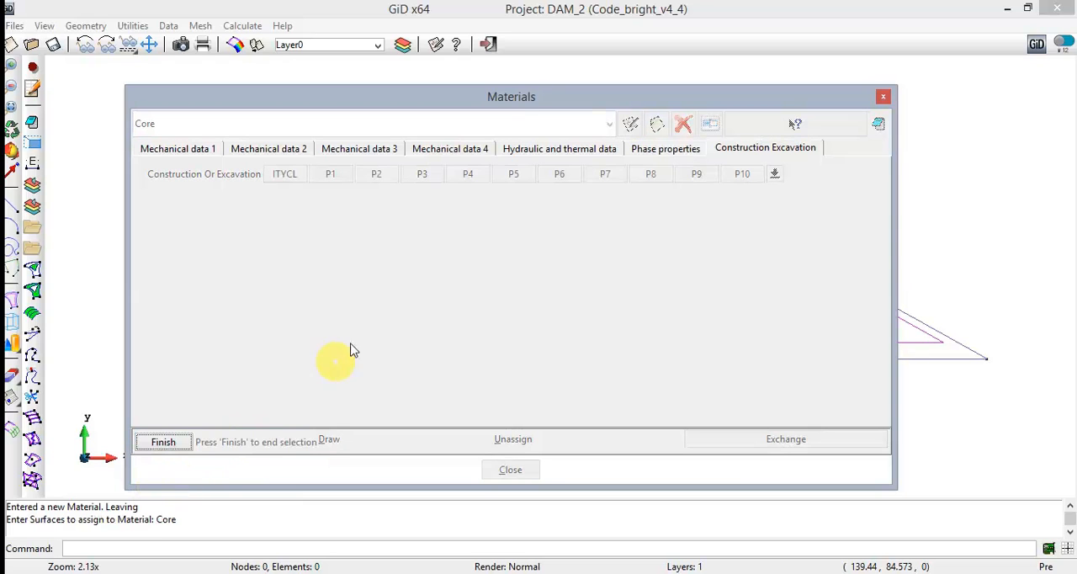
{"action": "left_click_drag", "start_coordinate": [517, 112], "coordinate": [535, 483]}
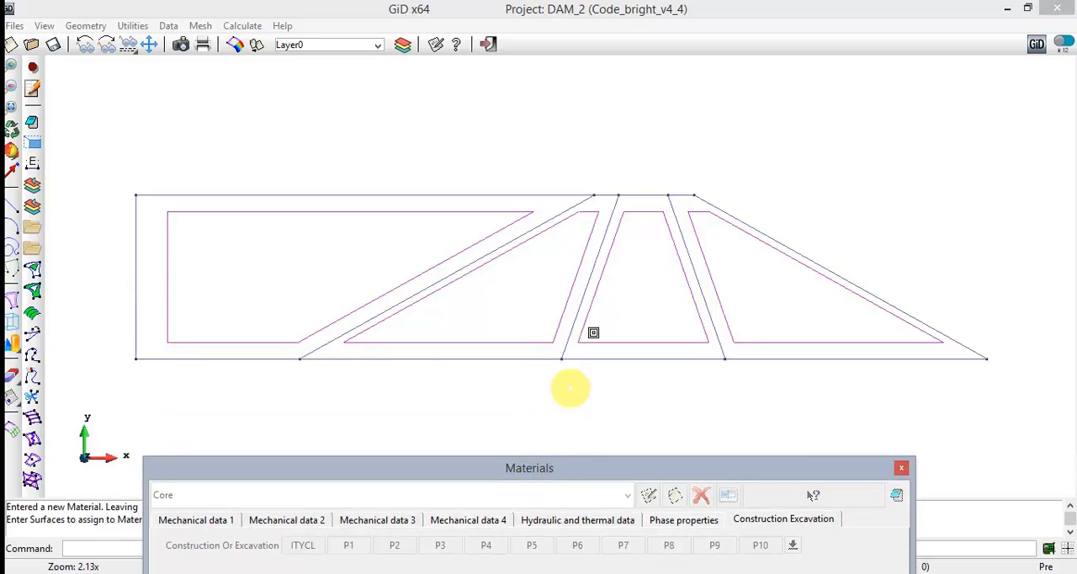
{"action": "left_click", "coordinate": [642, 211]}
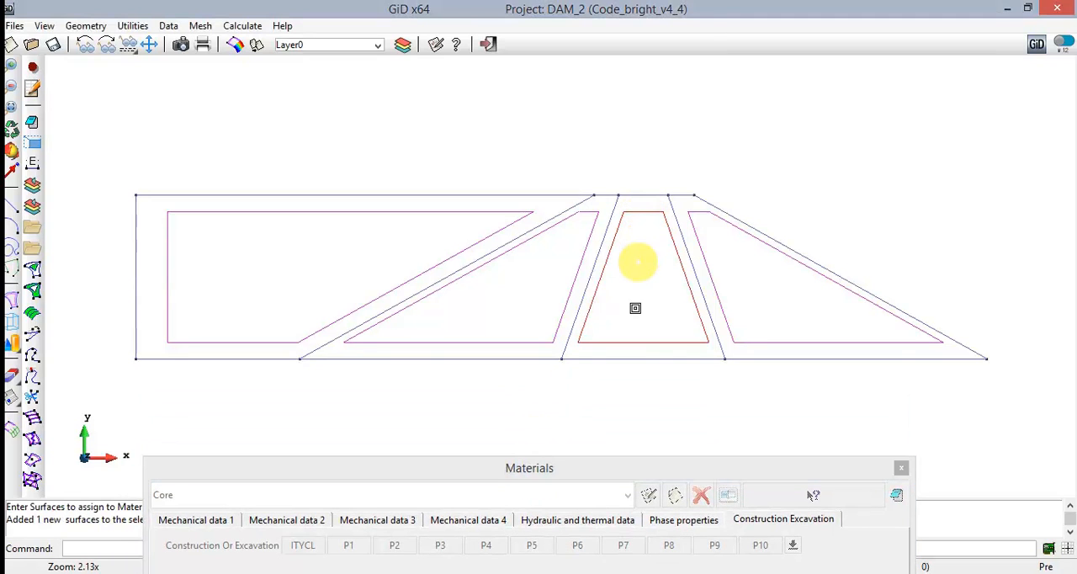
{"action": "left_click_drag", "start_coordinate": [622, 476], "coordinate": [629, 399]}
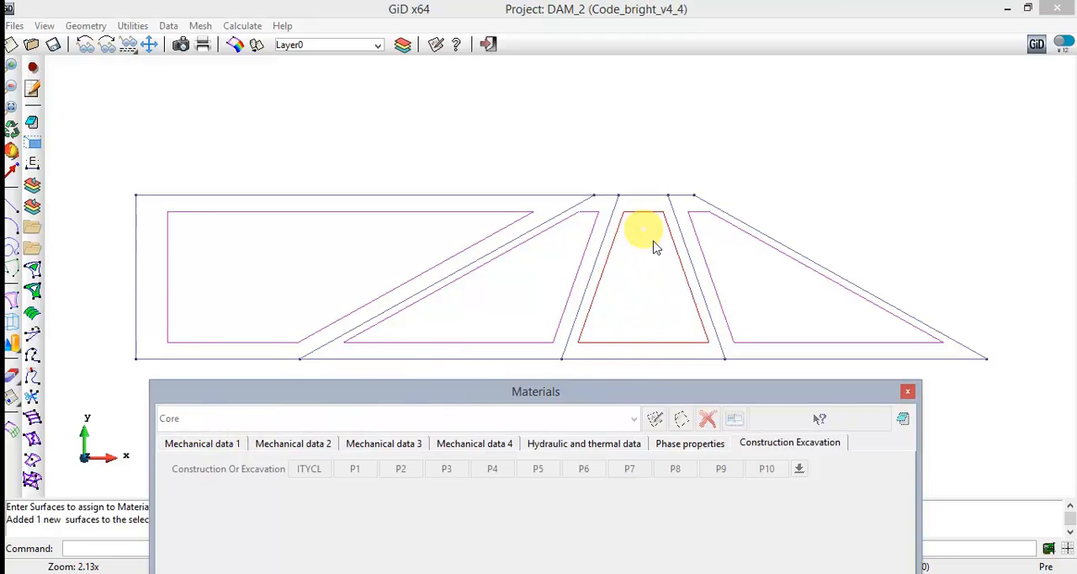
{"action": "left_click_drag", "start_coordinate": [629, 392], "coordinate": [617, 116]}
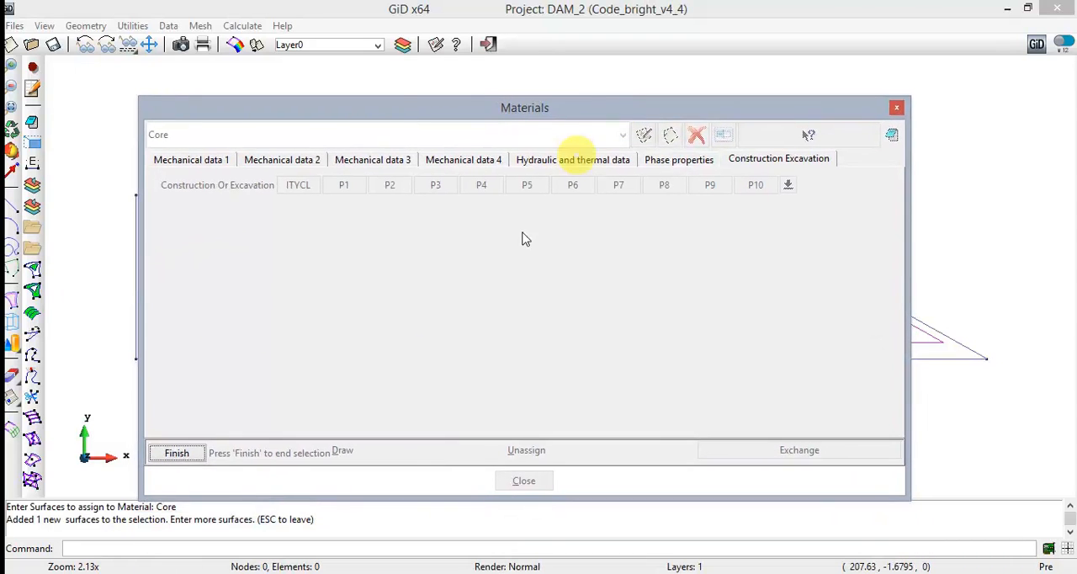
{"action": "left_click", "coordinate": [181, 454]}
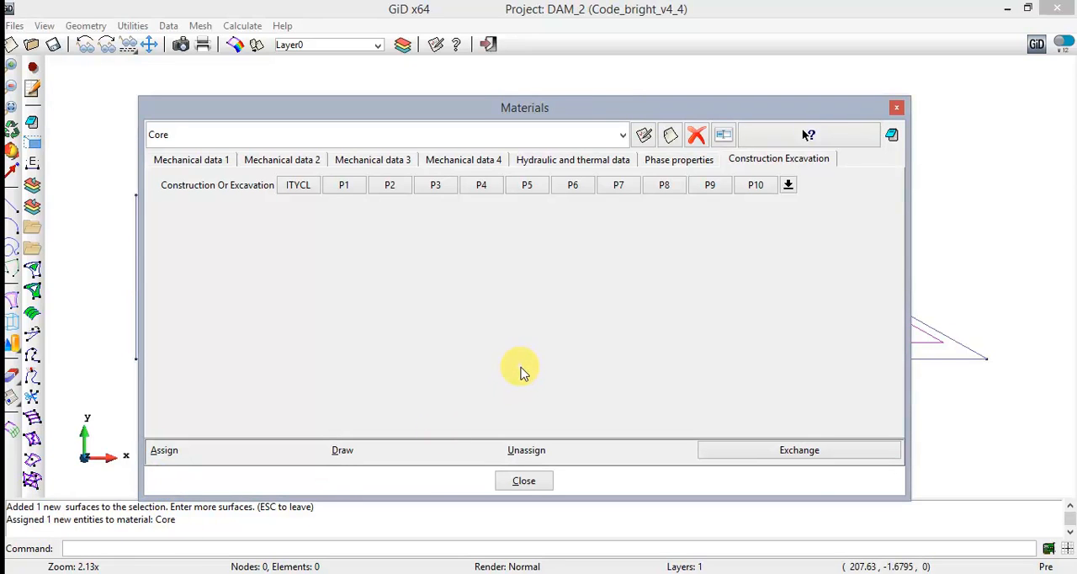
Create a new material named Rockfill based on Core and check its Linear Elasticity parameters without changing them
{"action": "left_click", "coordinate": [670, 136]}
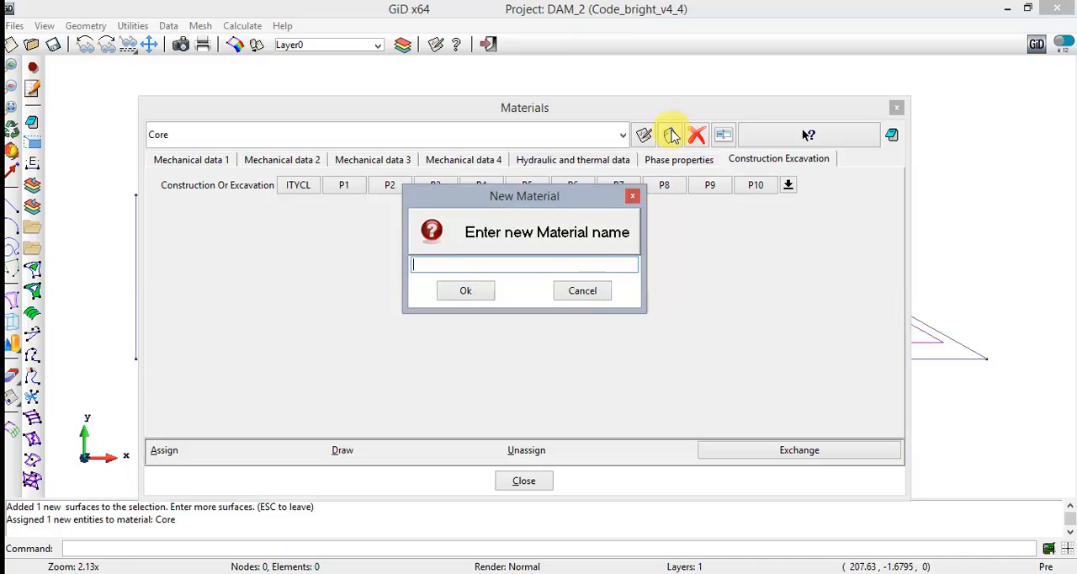
{"action": "type", "text": "Rockfill"}
{"action": "key", "text": "Return"}
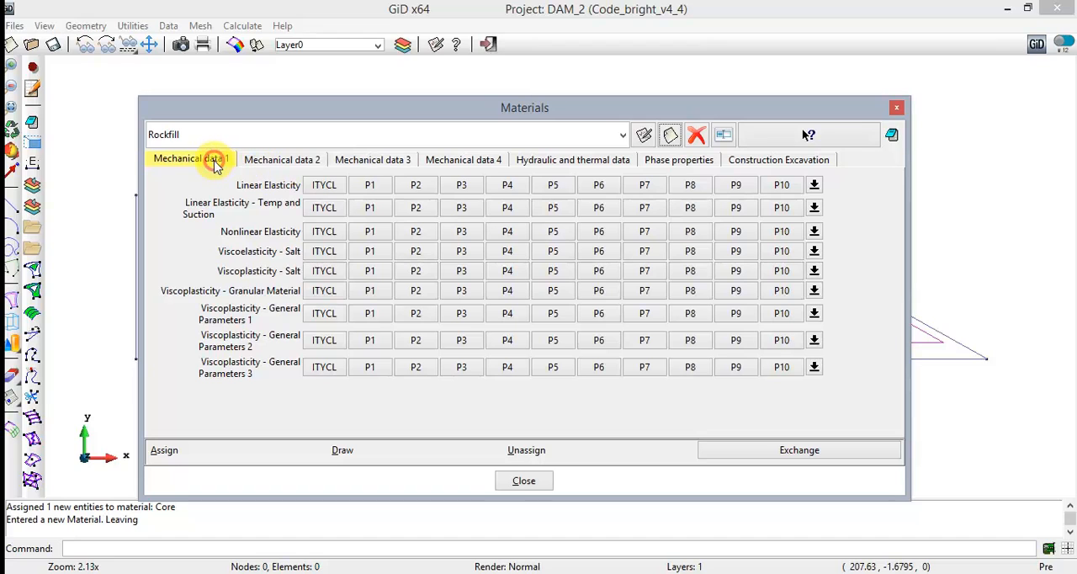
{"action": "left_click", "coordinate": [318, 194]}
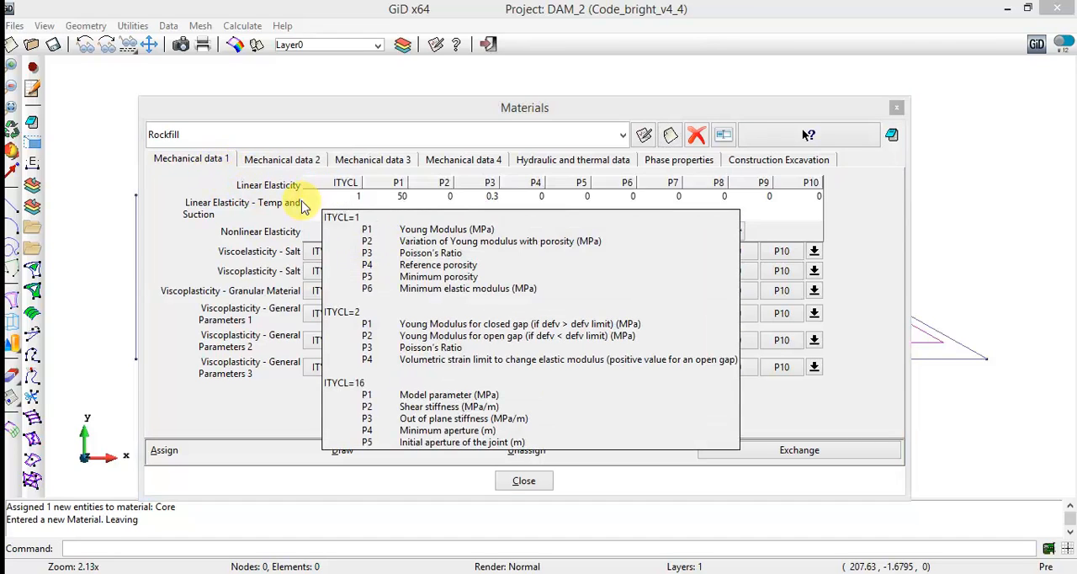
{"action": "left_click", "coordinate": [853, 214]}
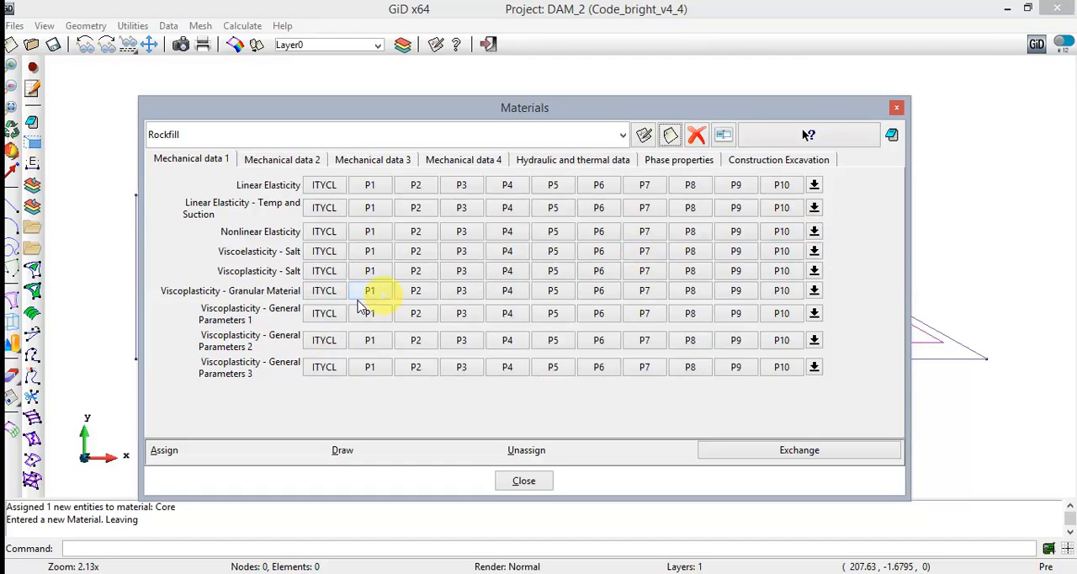
Set P4 to -1 in Rockfill's Viscoplasticity - General Parameters 1 and complete that entry
{"action": "left_click", "coordinate": [321, 315]}
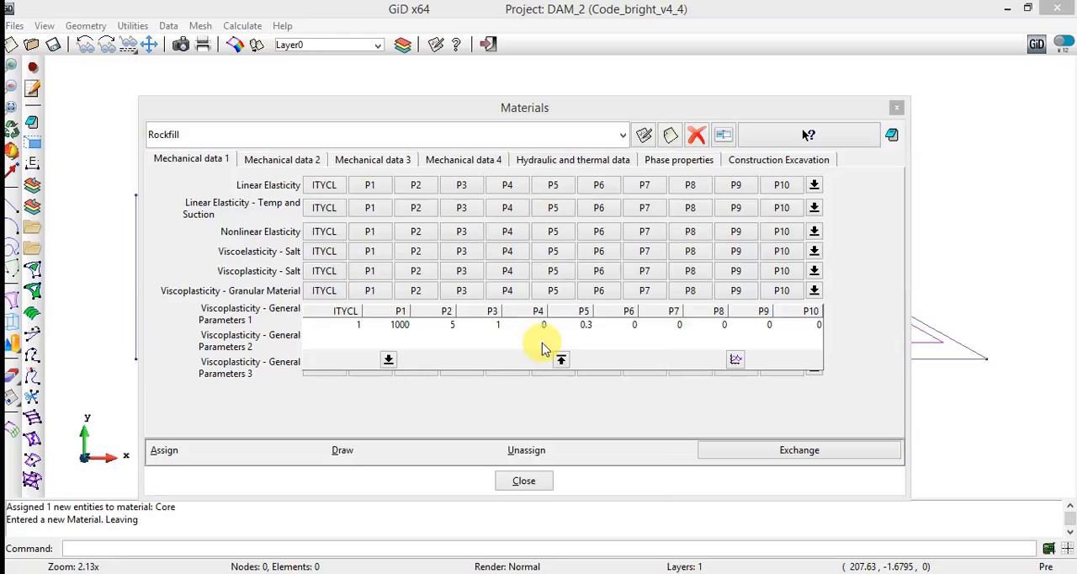
{"action": "left_click", "coordinate": [538, 325]}
{"action": "left_click", "coordinate": [538, 325]}
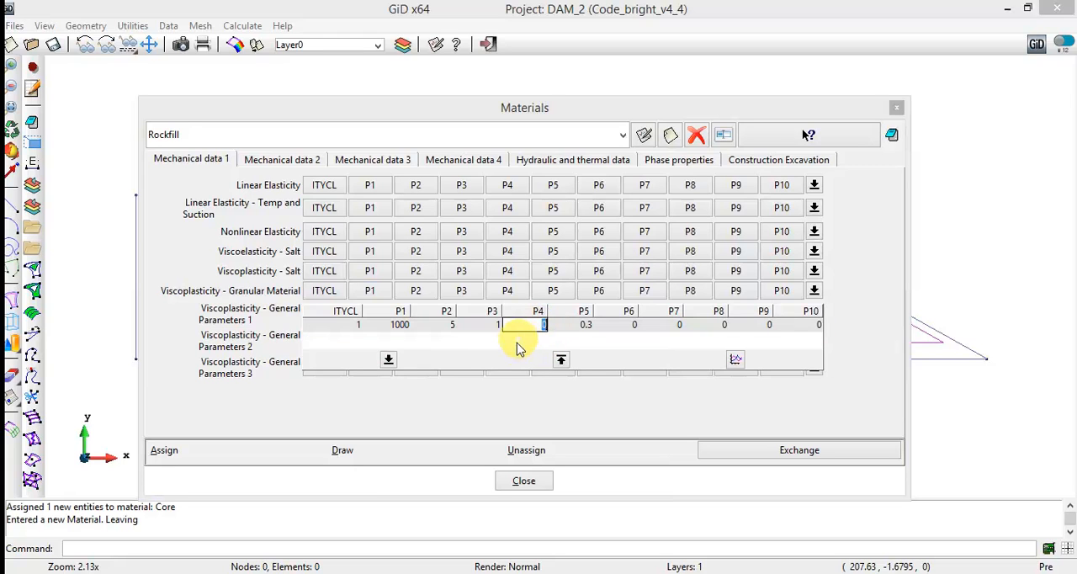
{"action": "type", "text": "-1"}
{"action": "key", "text": "Tab"}
{"action": "key", "text": "Tab"}
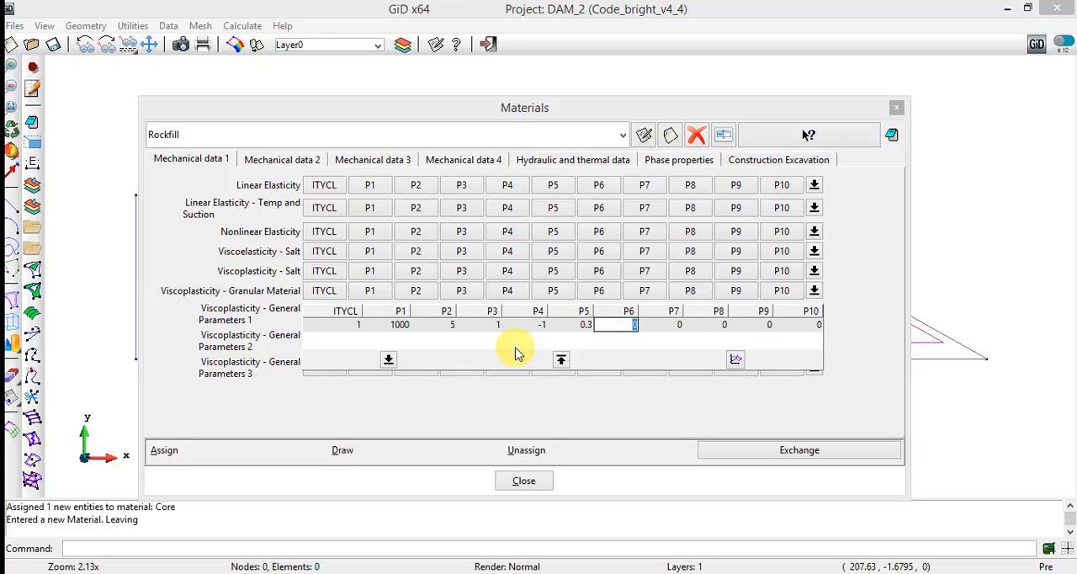
{"action": "left_click", "coordinate": [814, 325]}
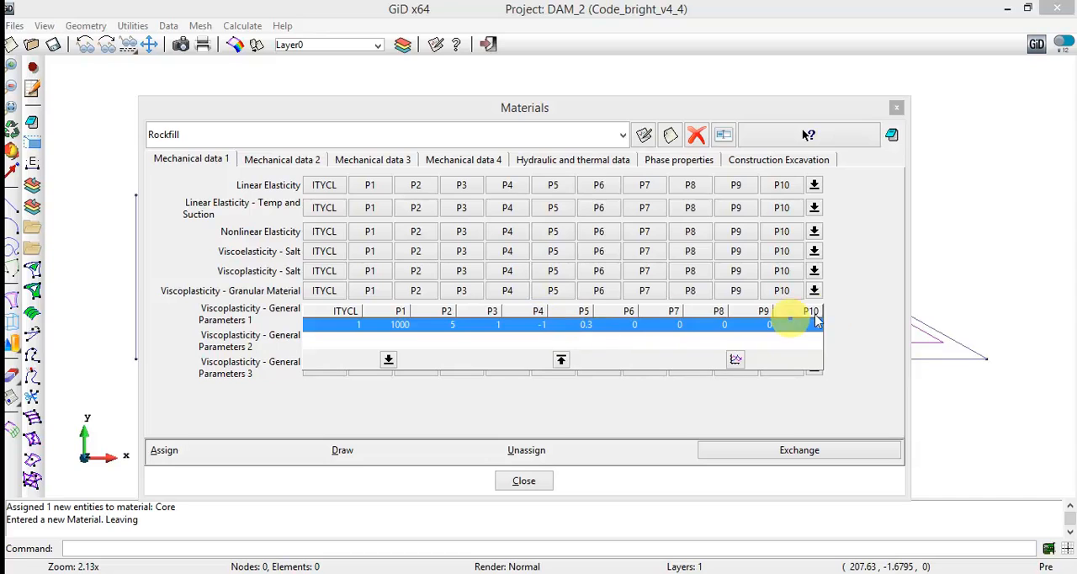
{"action": "left_click", "coordinate": [857, 313]}
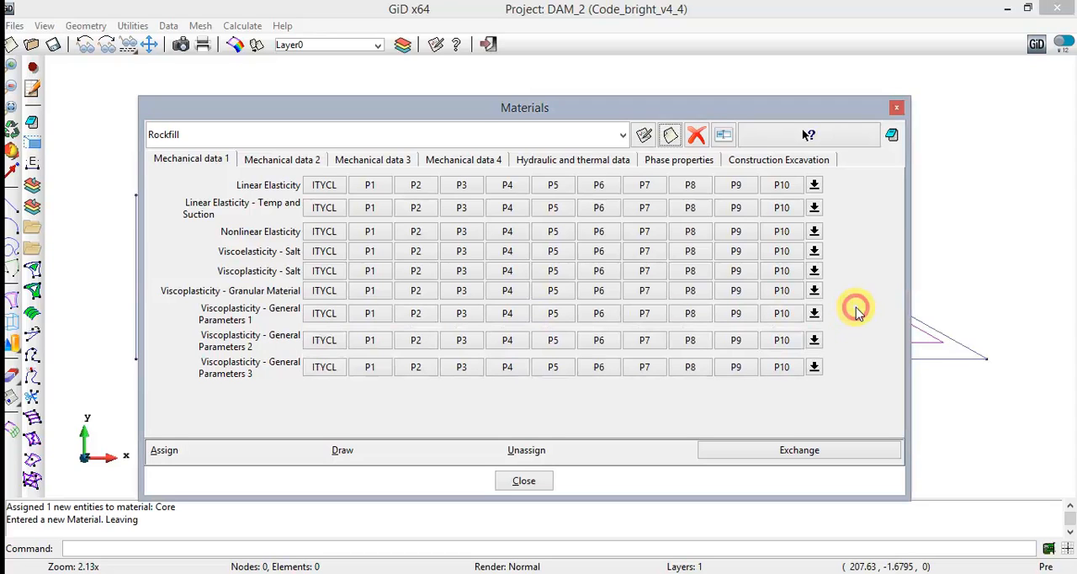
Set MuDRY (P5) to 1.7 in Rockfill's Viscoplasticity - General Parameters 2
{"action": "left_click", "coordinate": [324, 343]}
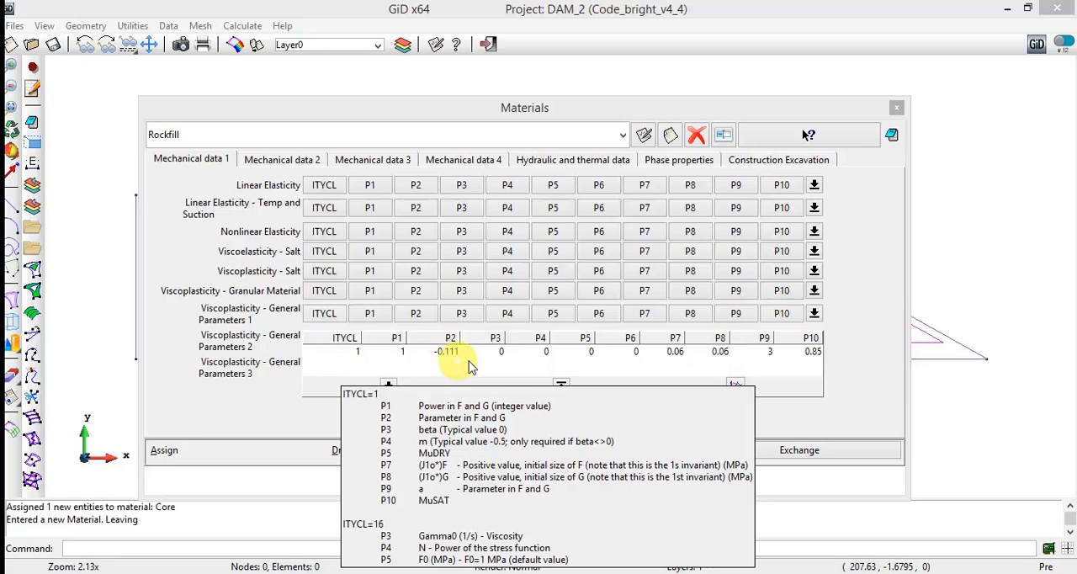
{"action": "left_click", "coordinate": [587, 352]}
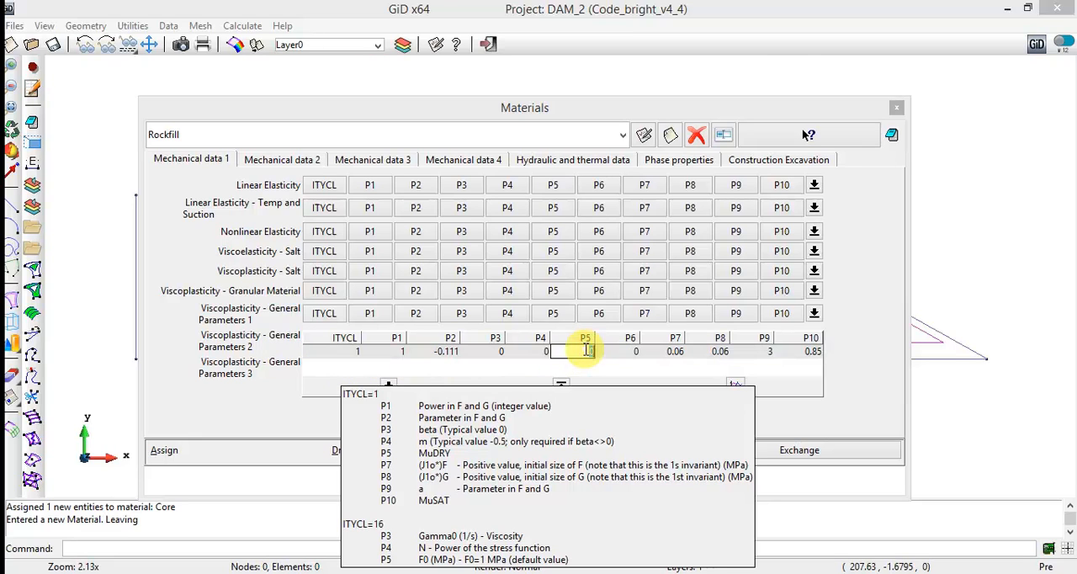
{"action": "type", "text": "1.7"}
{"action": "key", "text": "Tab"}
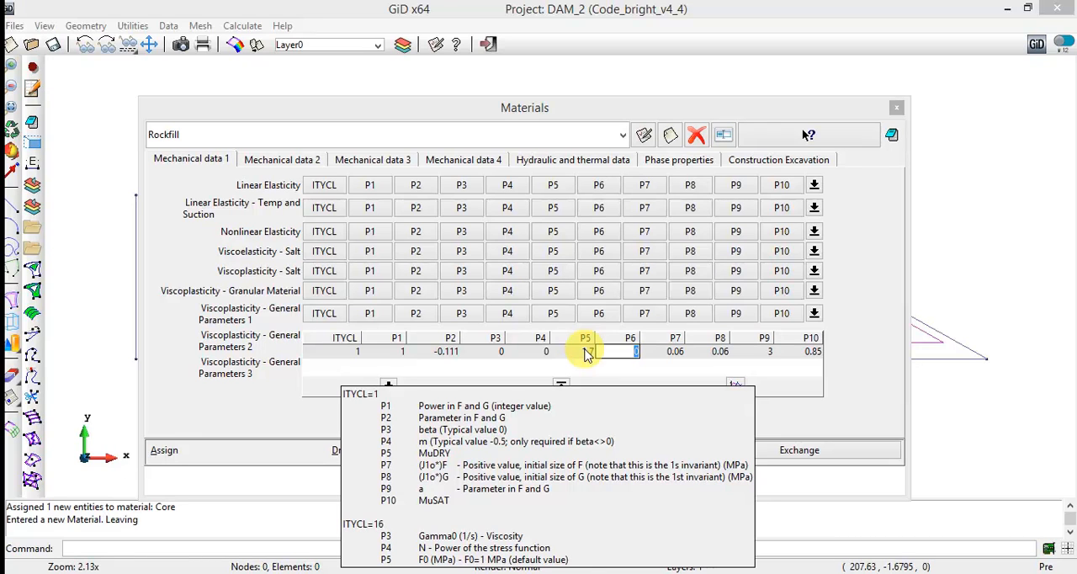
Set the initial sizes of F (P7) and G (P8) to 0.15 MPa each in Viscoplasticity - General Parameters 2
{"action": "key", "text": "Tab"}
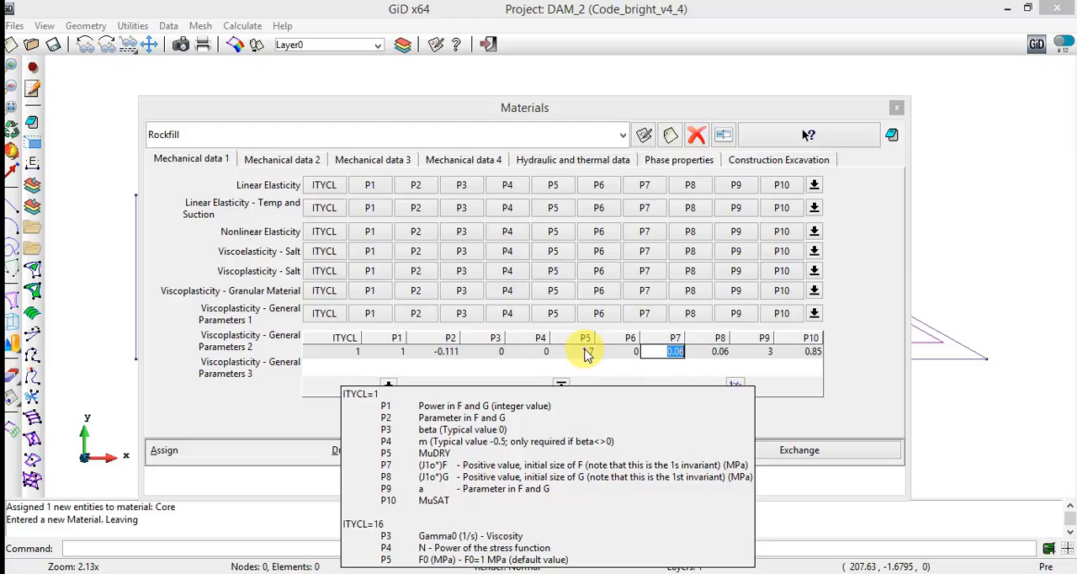
{"action": "type", "text": "0.15"}
{"action": "key", "text": "Tab"}
{"action": "key", "text": "Home"}
{"action": "type", "text": "0.15"}
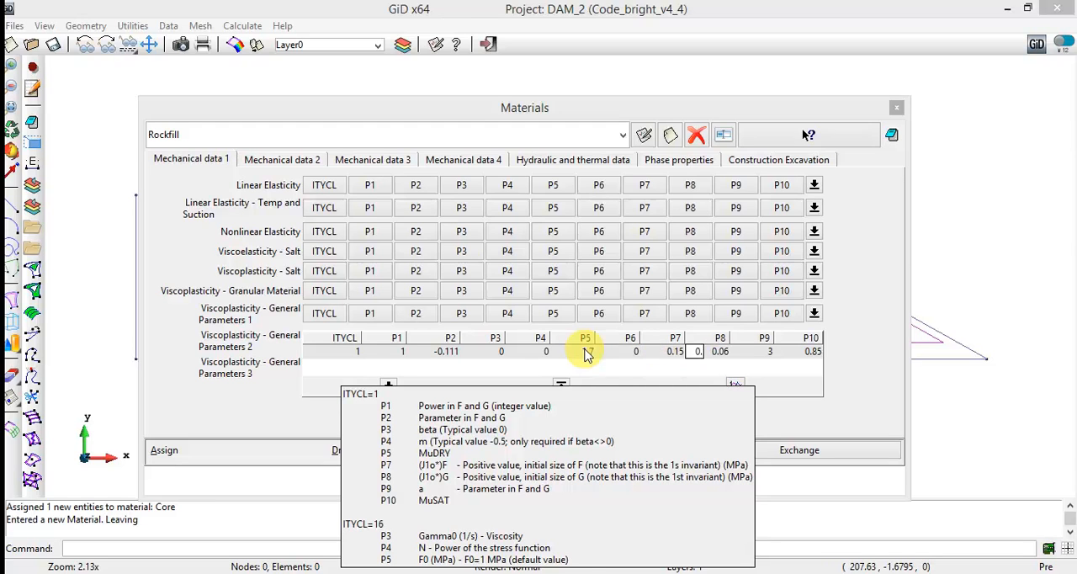
{"action": "key", "text": "Delete"}
{"action": "key", "text": "Delete"}
{"action": "key", "text": "Delete"}
{"action": "key", "text": "Delete"}
{"action": "key", "text": "Tab"}
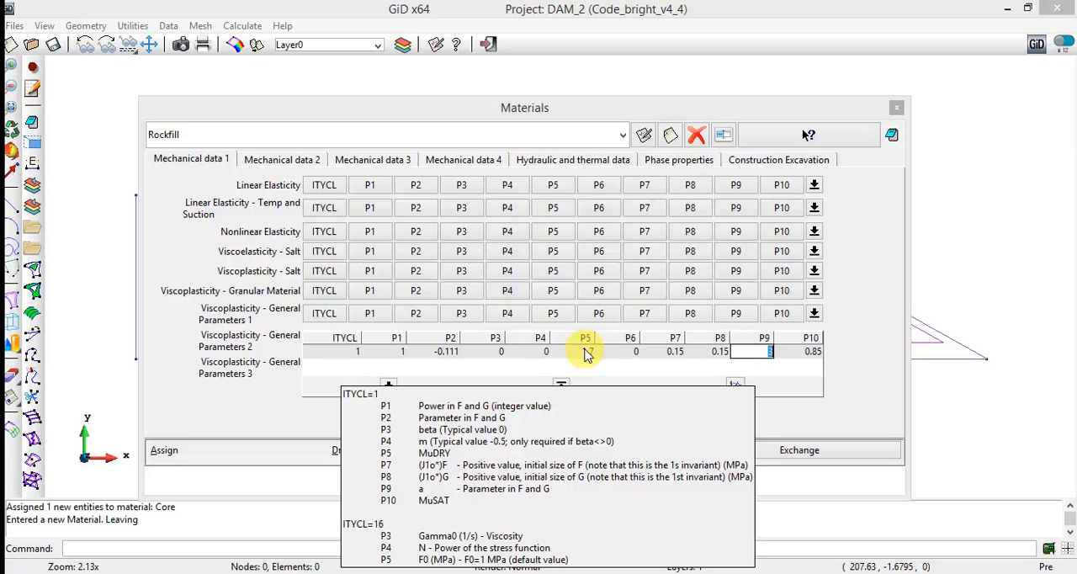
Set MuSAT (P10) to 1.30 in Rockfill's Viscoplasticity - General Parameters 2 and complete that entry
{"action": "key", "text": "Tab"}
{"action": "type", "text": "1.30"}
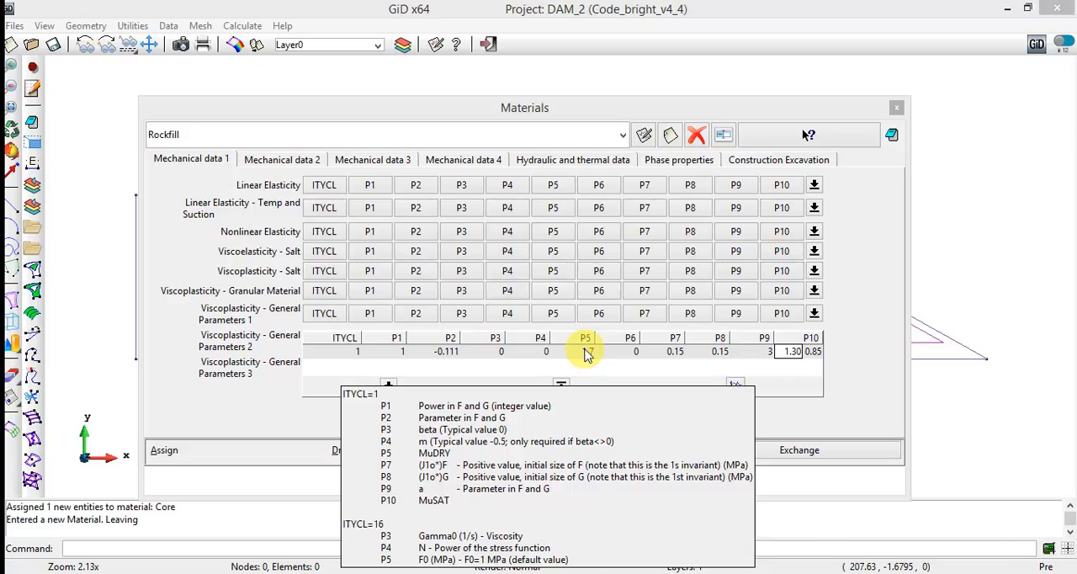
{"action": "key", "text": "Return"}
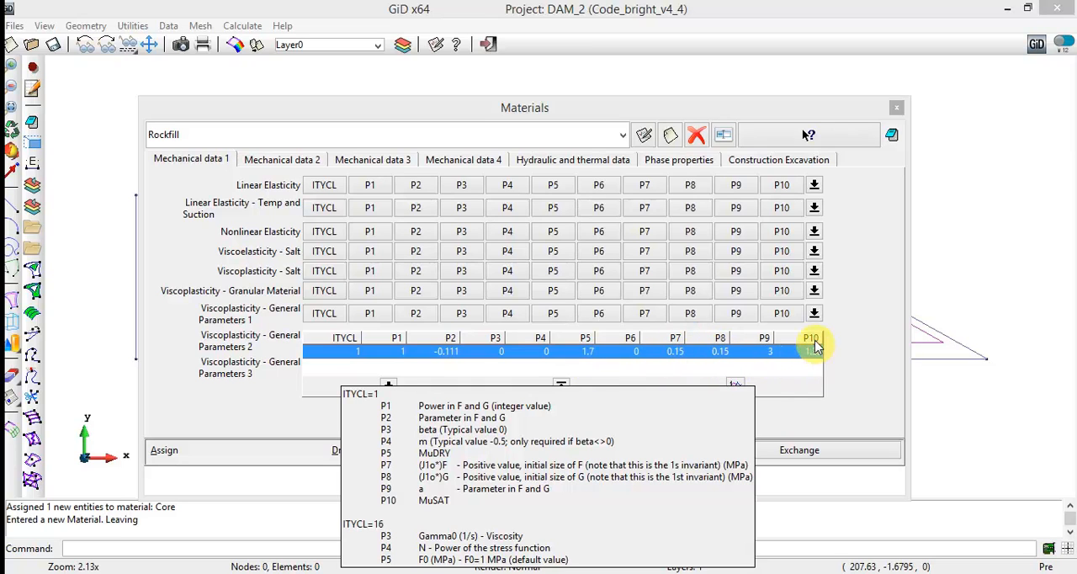
{"action": "left_click", "coordinate": [868, 371]}
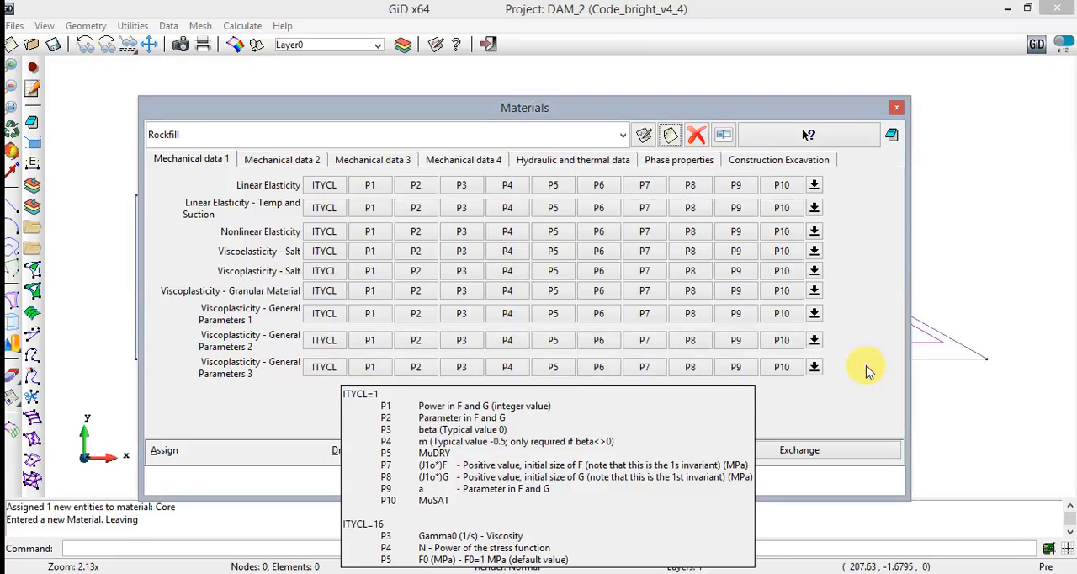
Set ITYCL to 3 and P2 to 0.025 in Rockfill's Viscoplasticity - General Parameters 3
{"action": "left_click", "coordinate": [324, 368]}
{"action": "mouse_move", "coordinate": [339, 373]}
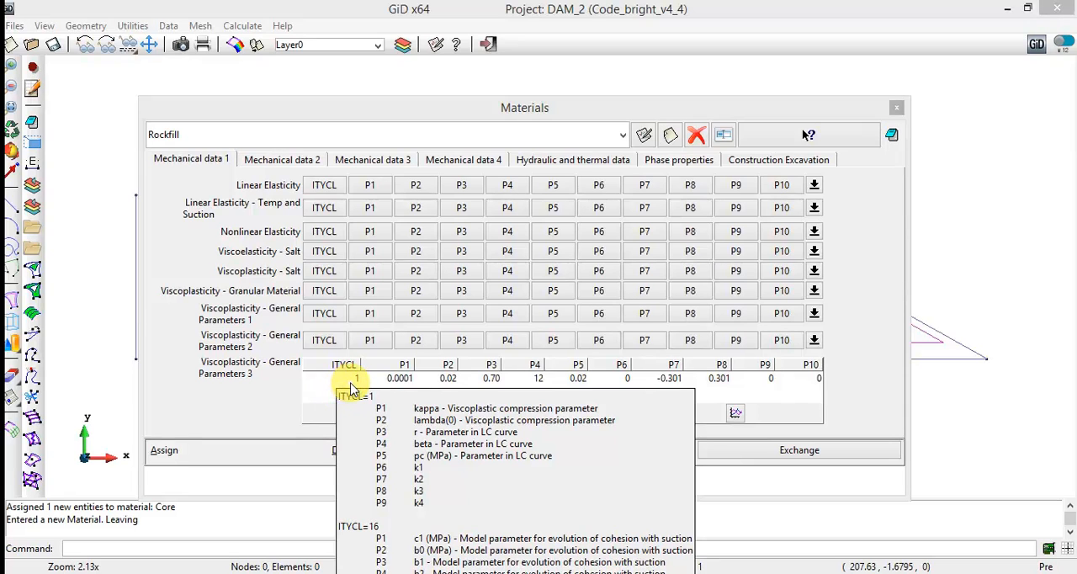
{"action": "left_click", "coordinate": [353, 383]}
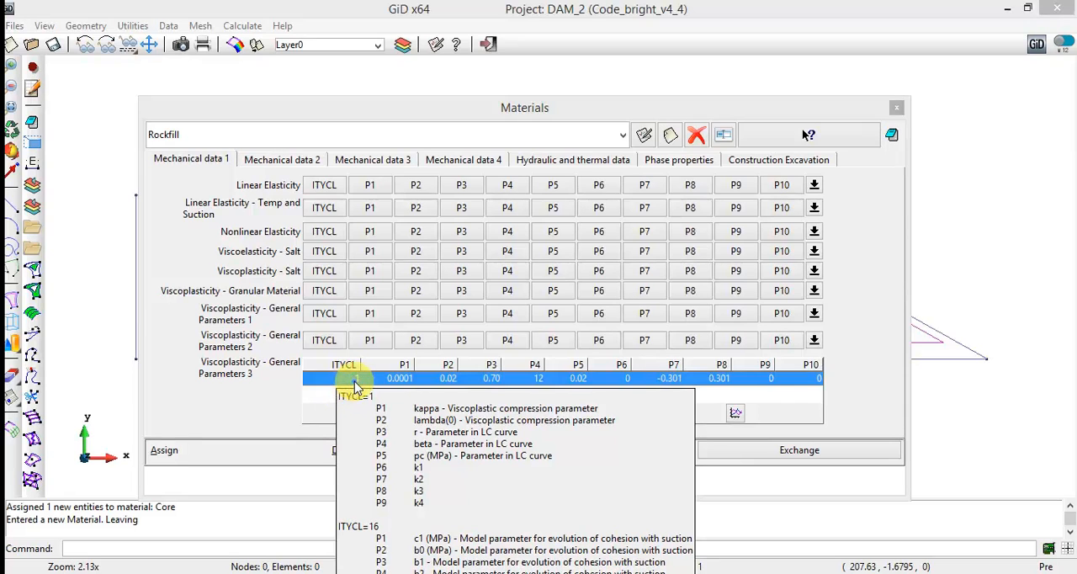
{"action": "left_click", "coordinate": [353, 382]}
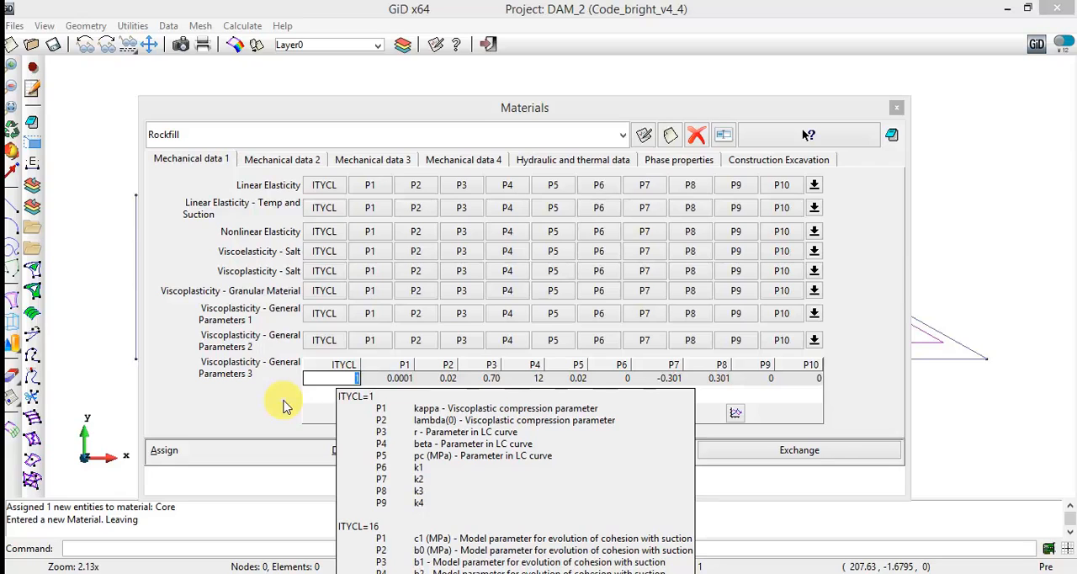
{"action": "type", "text": "3"}
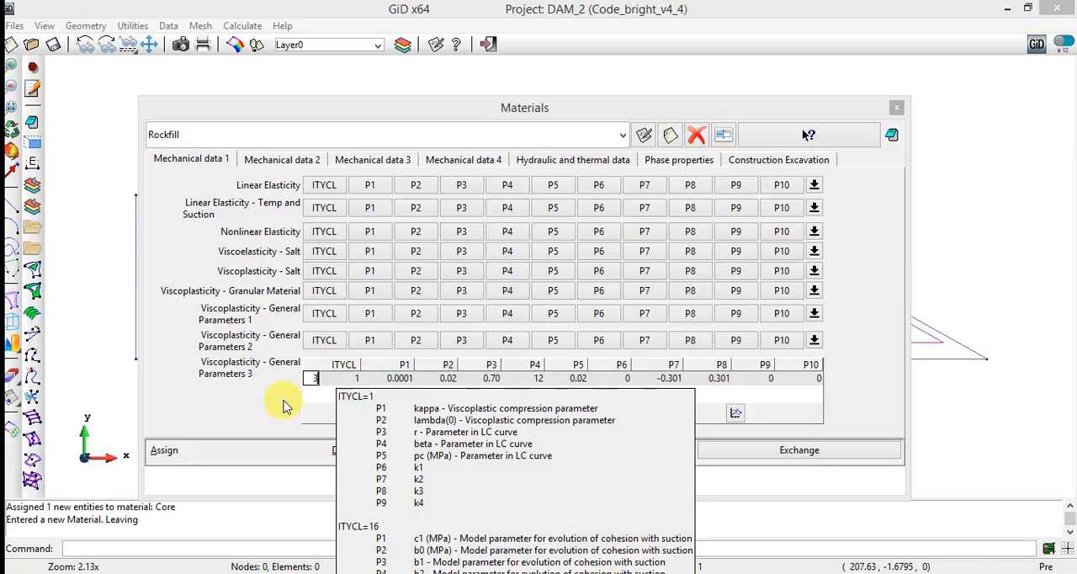
{"action": "key", "text": "Tab"}
{"action": "key", "text": "Tab"}
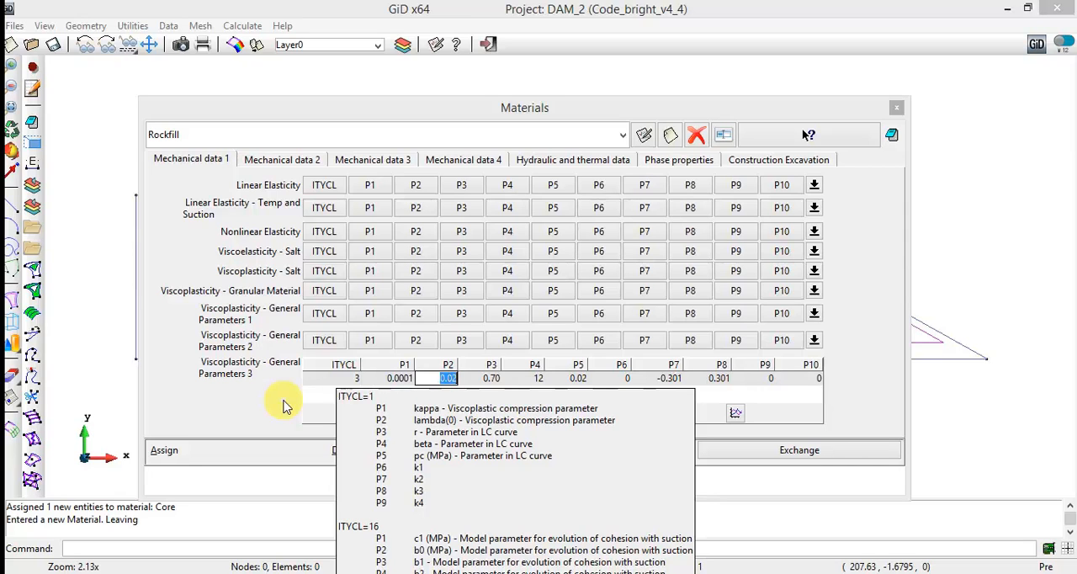
{"action": "type", "text": "0.025"}
Set P3 to 0.028 and both P4 and P5 to 0.01 in Viscoplasticity - General Parameters 3
{"action": "key", "text": "Tab"}
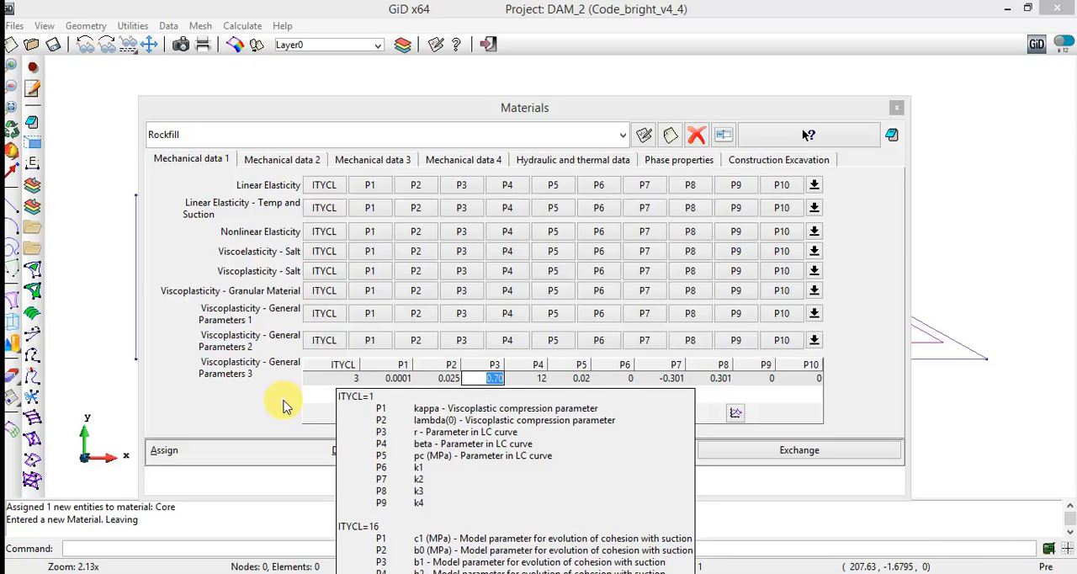
{"action": "type", "text": "0.028"}
{"action": "key", "text": "Tab"}
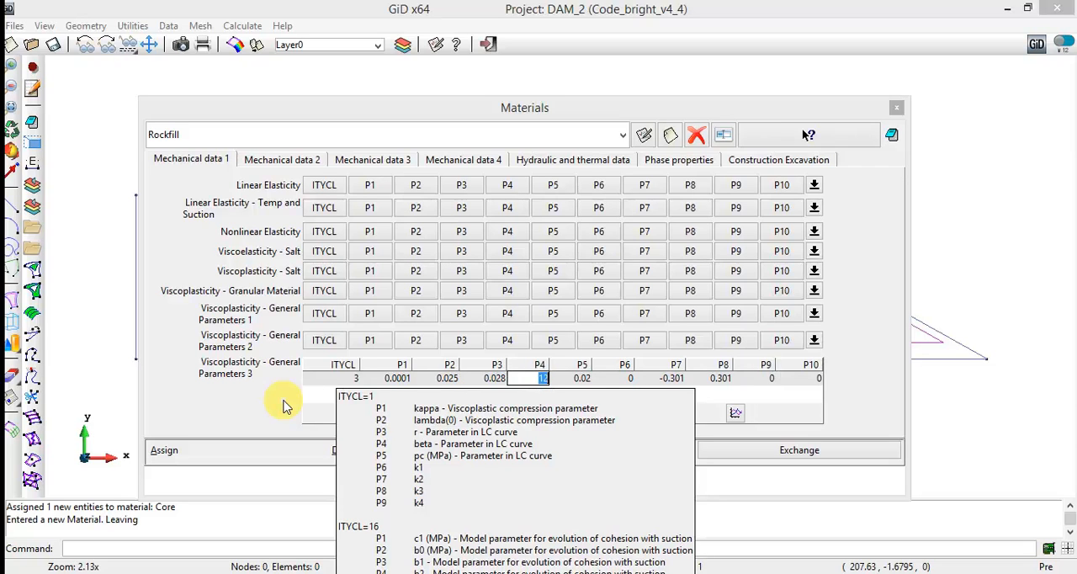
{"action": "type", "text": "0.01"}
{"action": "key", "text": "Tab"}
{"action": "type", "text": "0.01"}
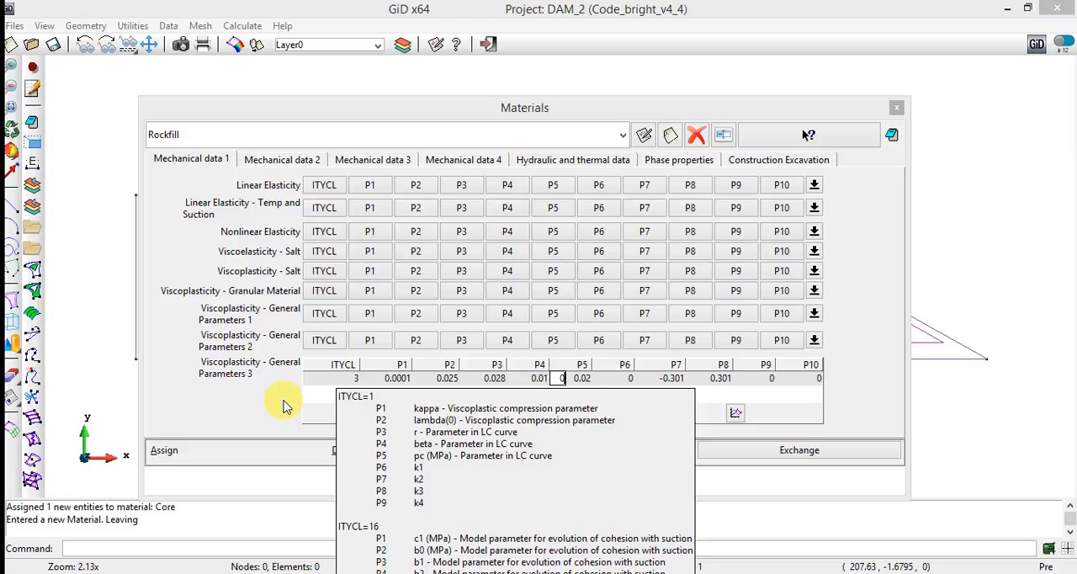
{"action": "key", "text": "Tab"}
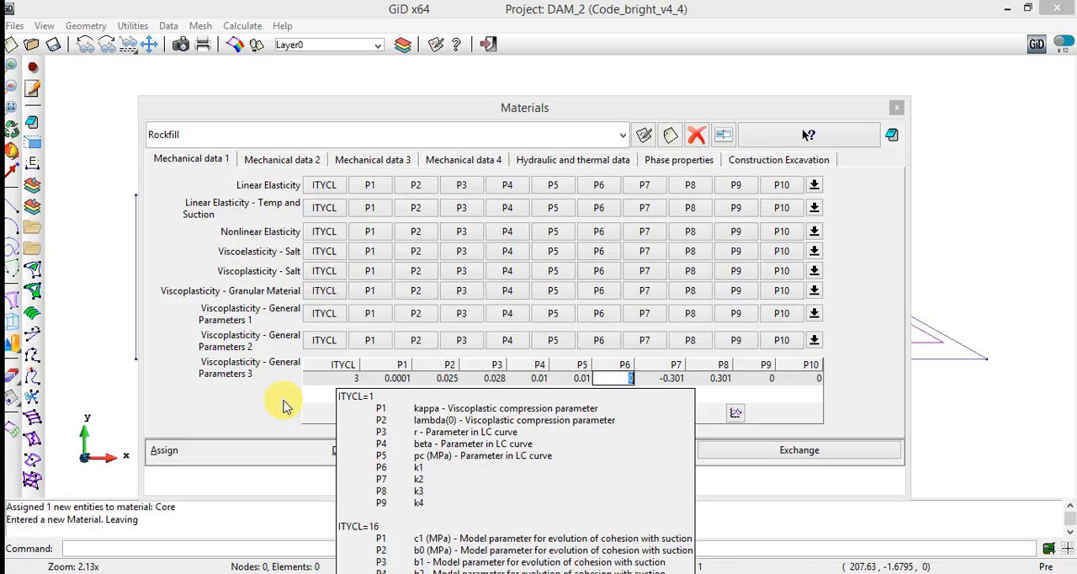
Set P7 to -0.001 and P8 to 0.001 in Viscoplasticity - General Parameters 3 and complete that entry
{"action": "key", "text": "Tab"}
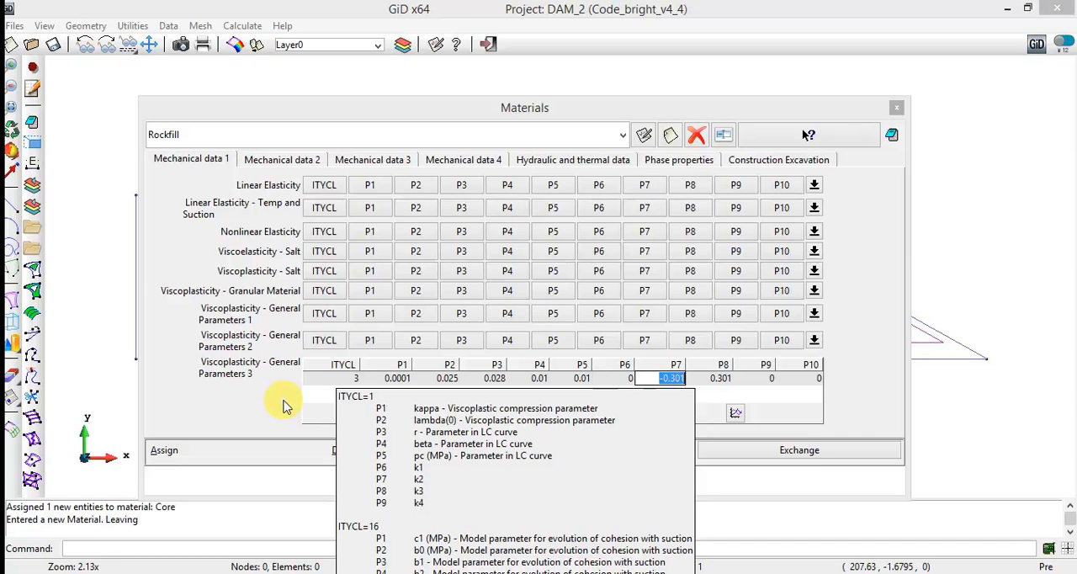
{"action": "type", "text": "-0.001"}
{"action": "key", "text": "Tab"}
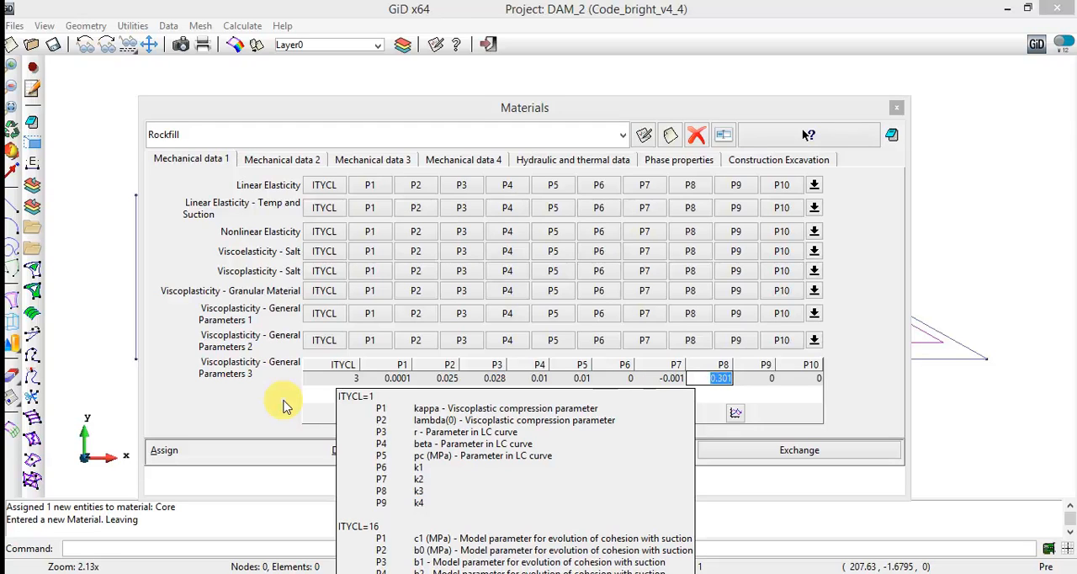
{"action": "type", "text": "0.001"}
{"action": "key", "text": "Tab"}
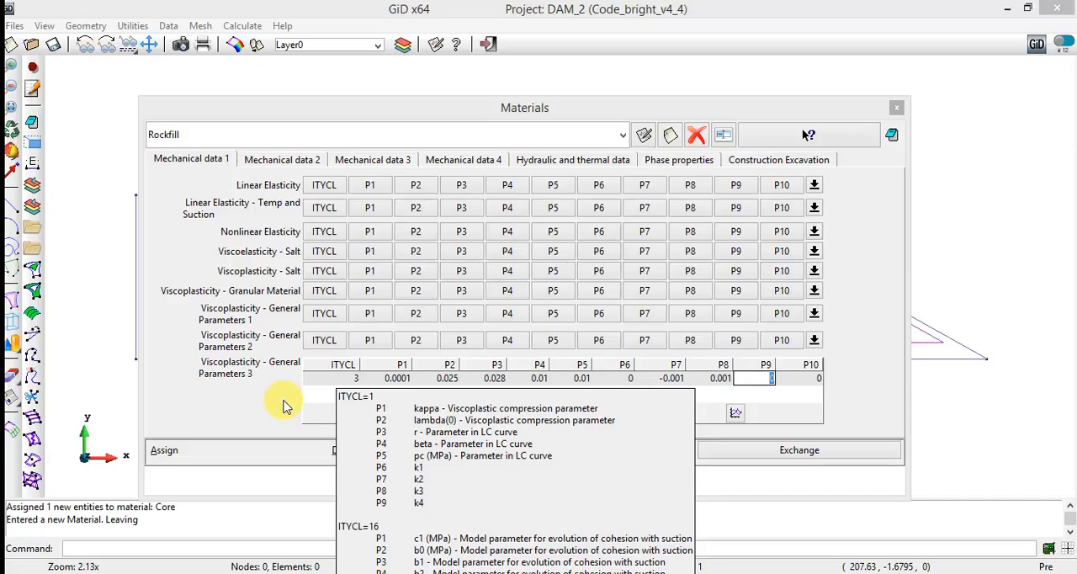
{"action": "left_click", "coordinate": [853, 348]}
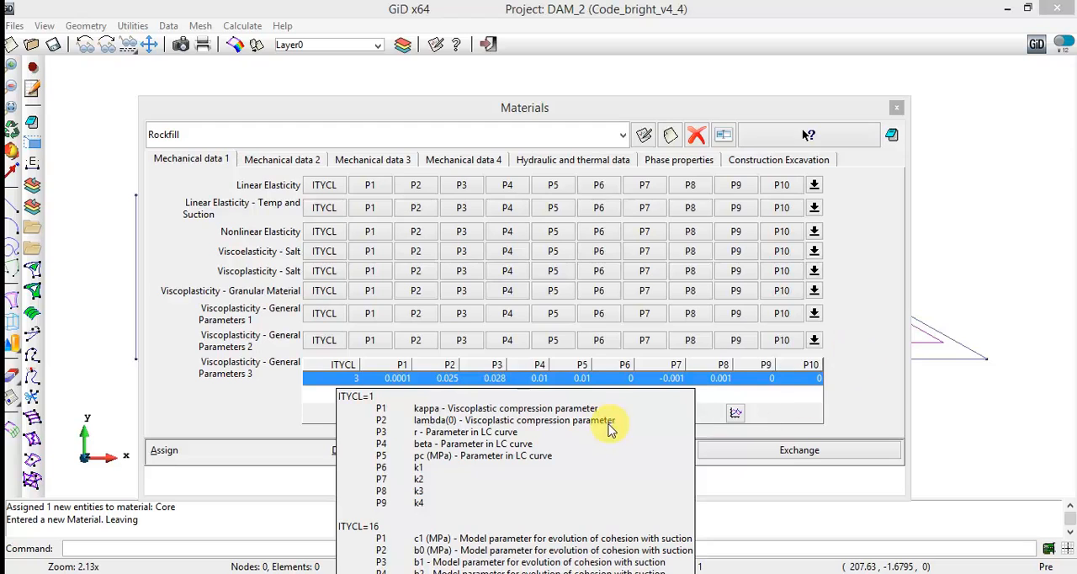
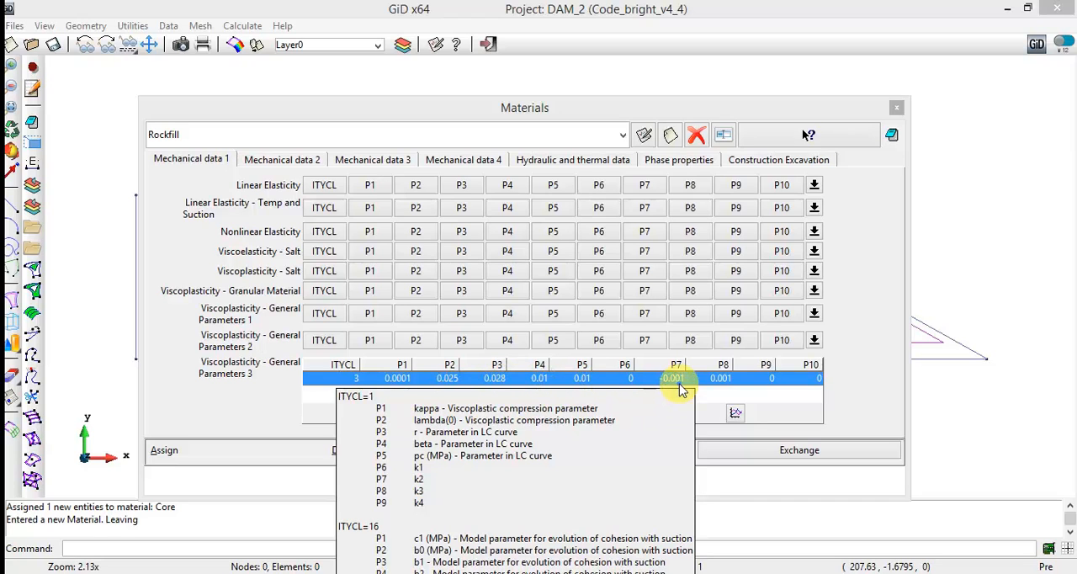
Set P0 (P1) to 0.01 in Rockfill's Retention Curve and complete that entry
{"action": "left_click", "coordinate": [876, 379]}
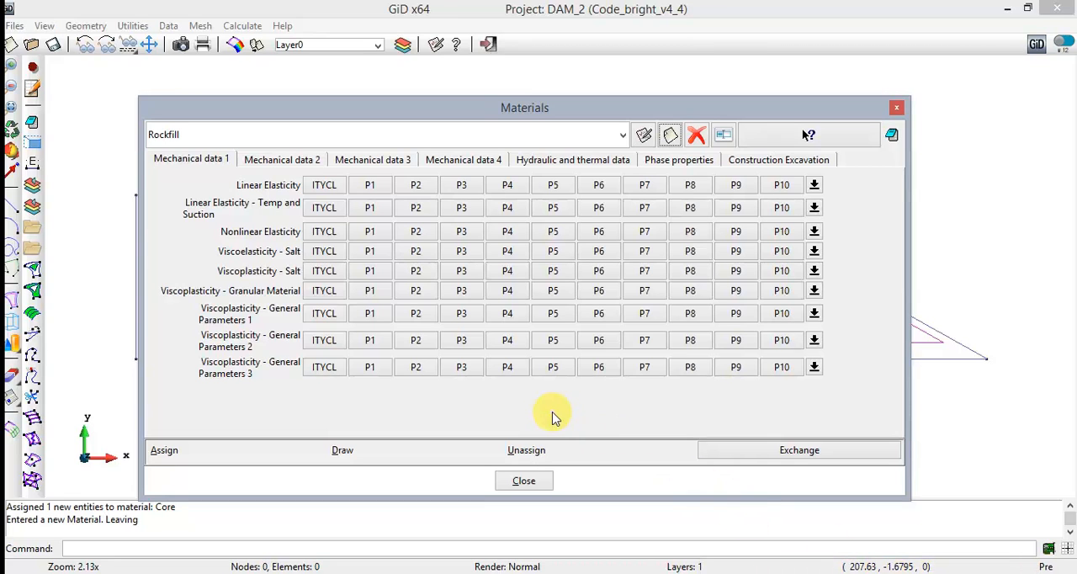
{"action": "left_click", "coordinate": [572, 160]}
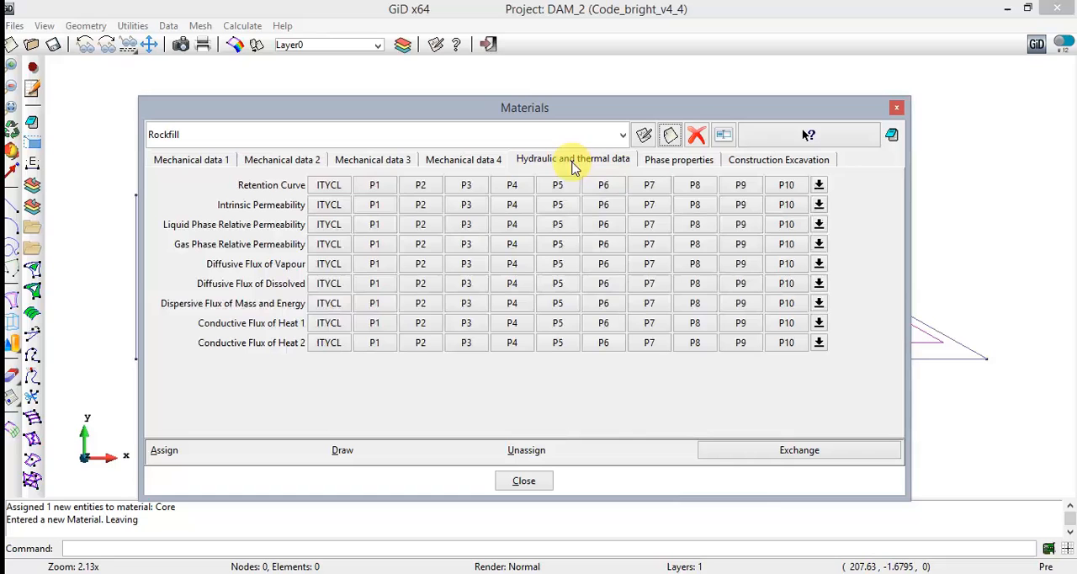
{"action": "left_click", "coordinate": [339, 189]}
{"action": "mouse_move", "coordinate": [341, 192]}
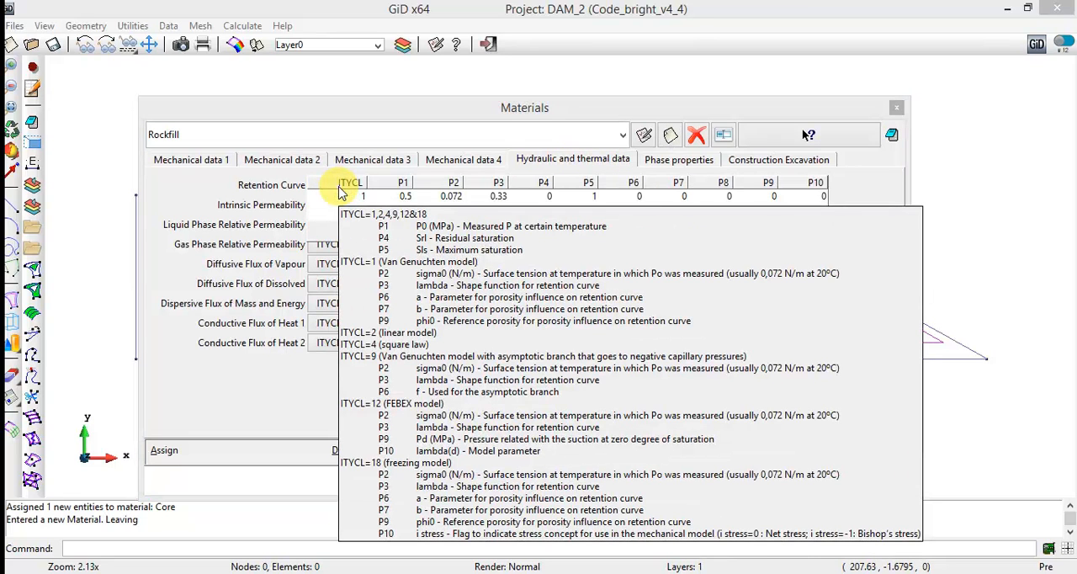
{"action": "left_click", "coordinate": [402, 195]}
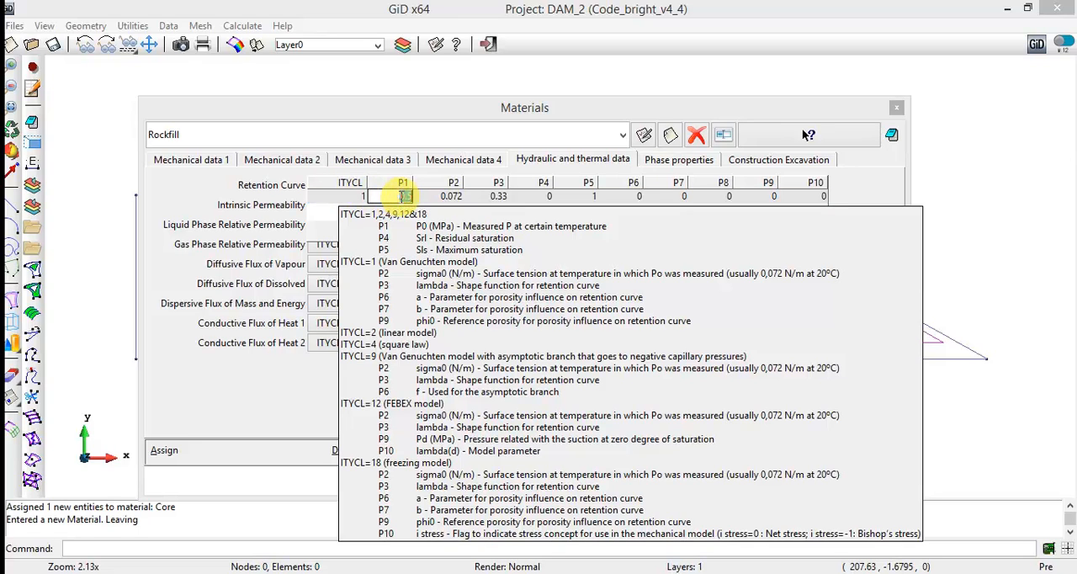
{"action": "type", "text": "0.01"}
{"action": "left_click", "coordinate": [865, 184]}
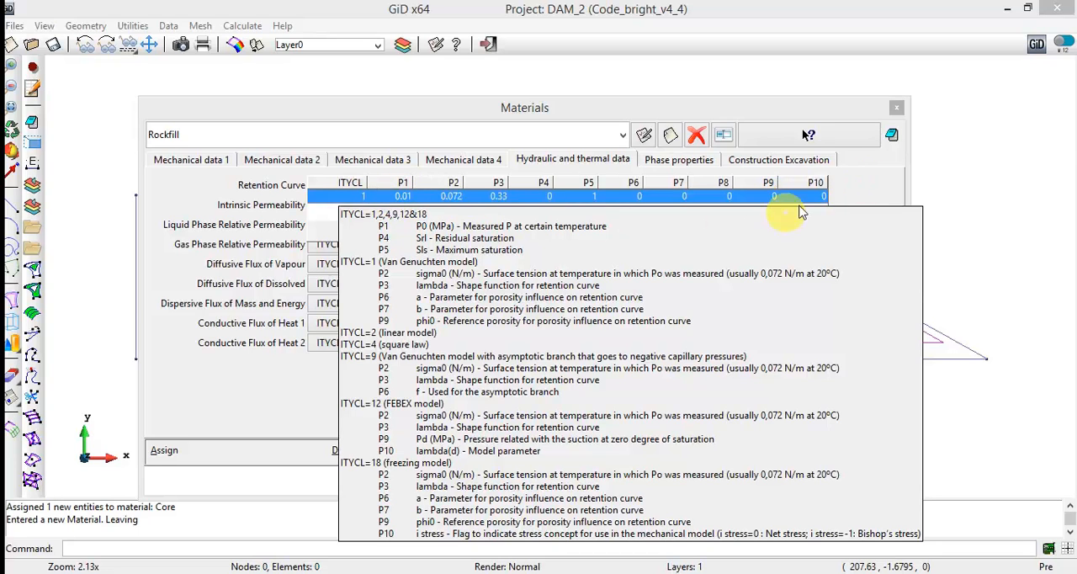
{"action": "left_click", "coordinate": [856, 186]}
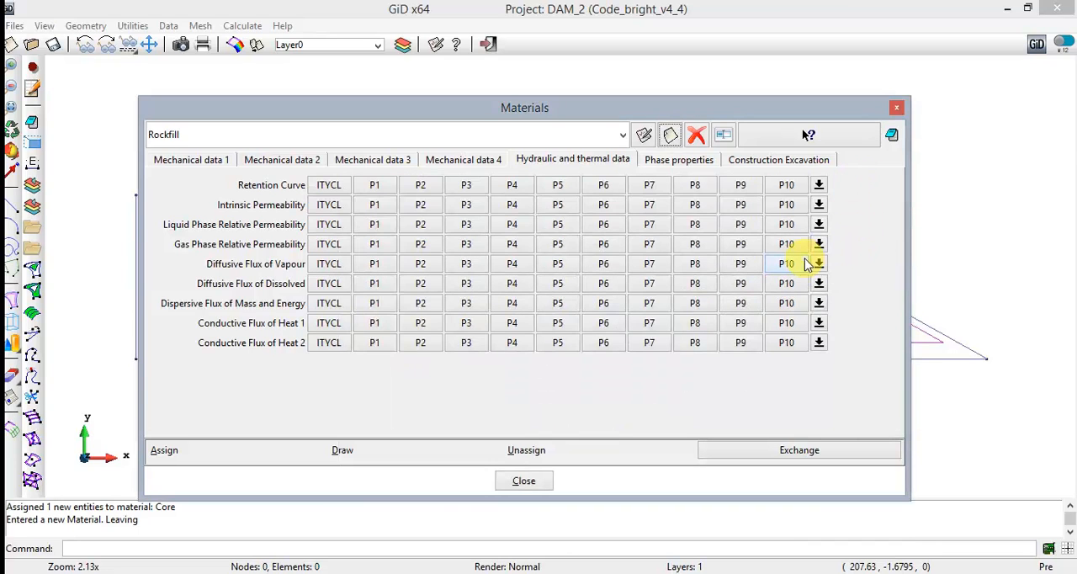
Set P1, P2 and P3 to 1e-12 in Rockfill's Intrinsic Permeability and complete that entry
{"action": "mouse_move", "coordinate": [804, 264]}
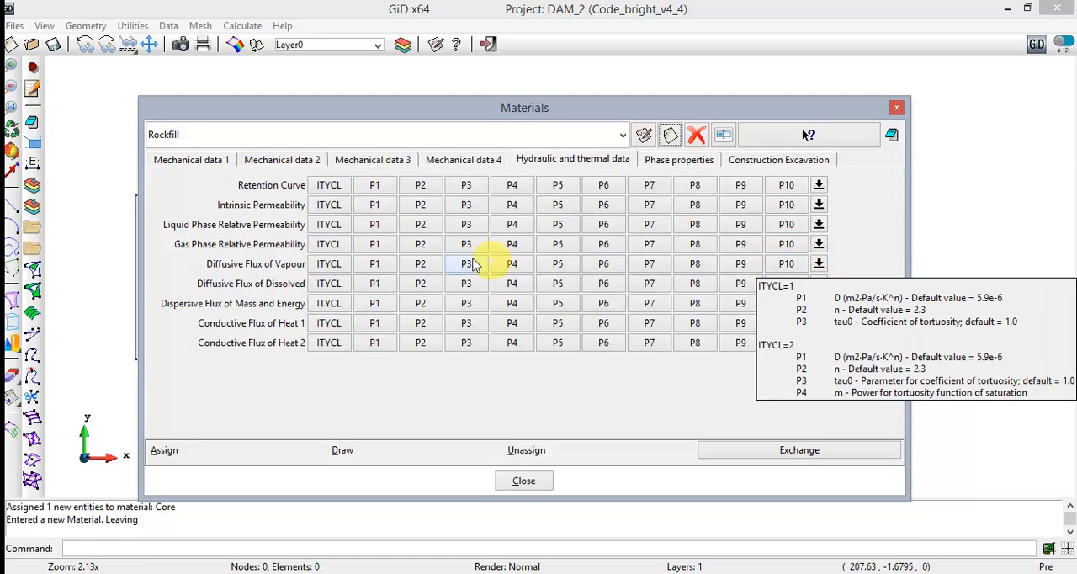
{"action": "left_click", "coordinate": [328, 204]}
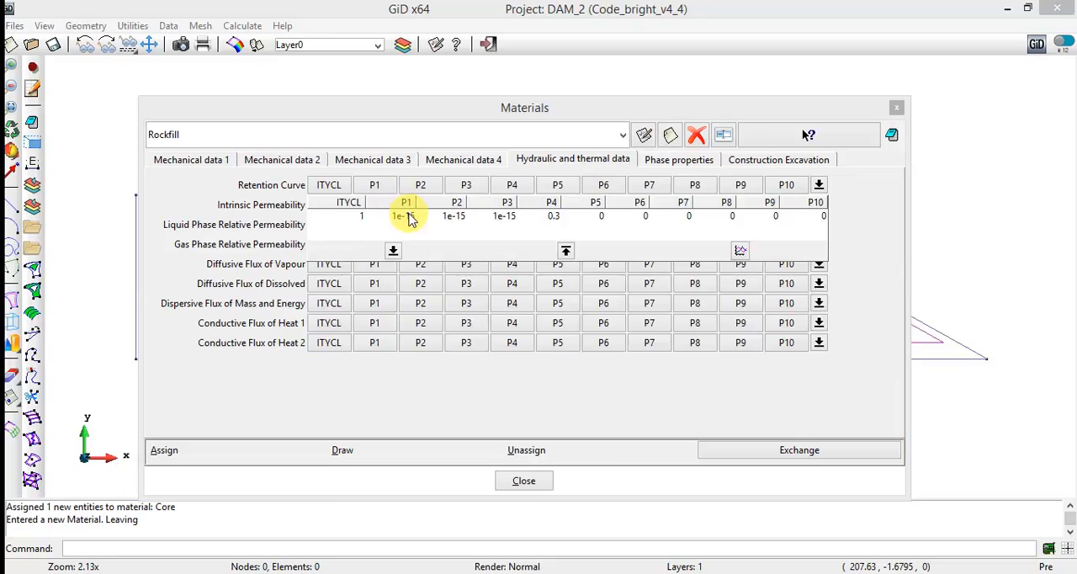
{"action": "double_click", "coordinate": [407, 217]}
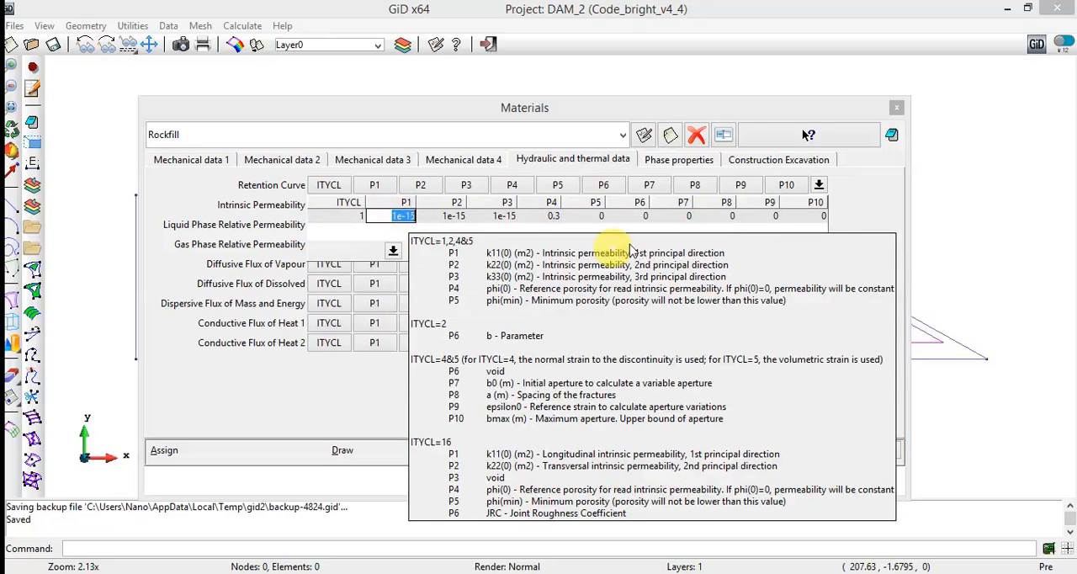
{"action": "type", "text": "1e-12"}
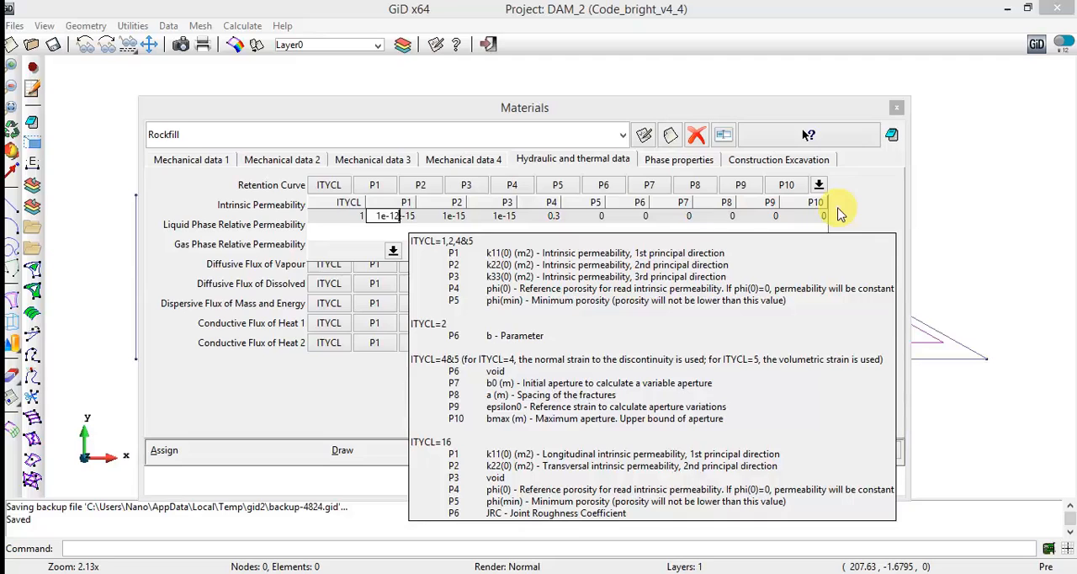
{"action": "key", "text": "Tab"}
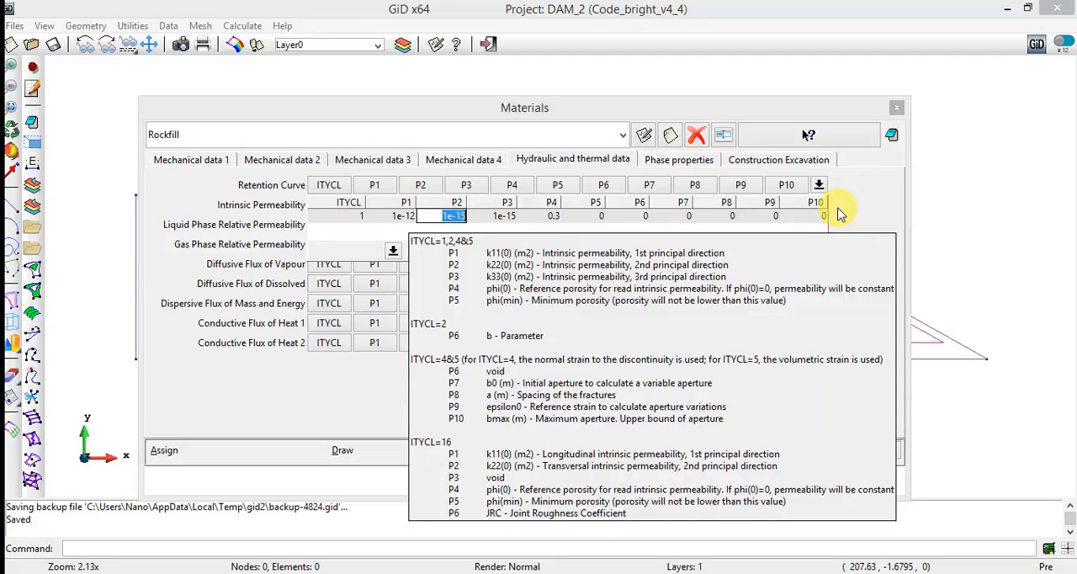
{"action": "type", "text": "1e-12"}
{"action": "key", "text": "Tab"}
{"action": "type", "text": "1e"}
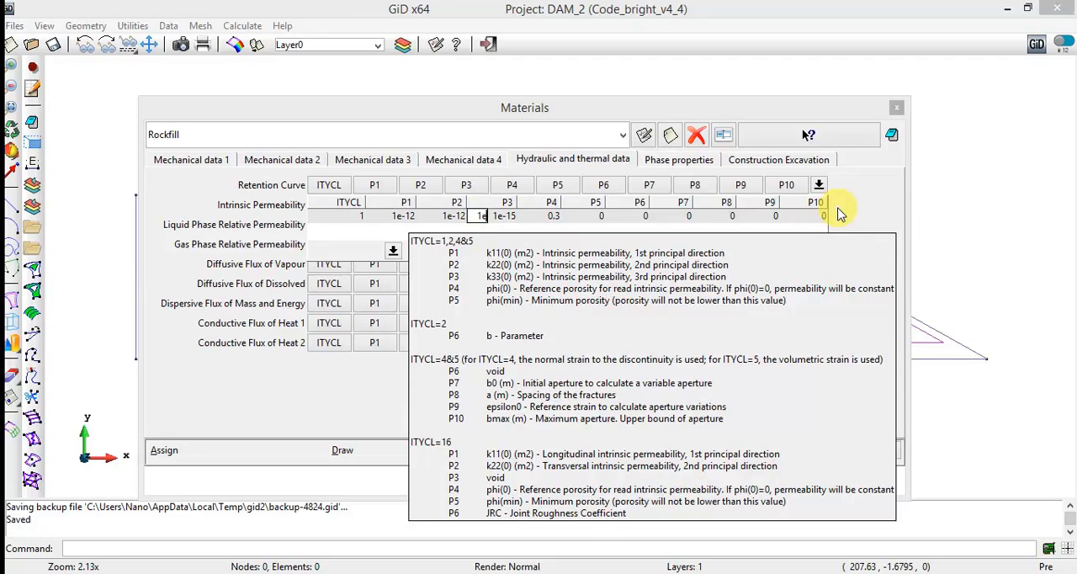
{"action": "type", "text": "-12-1"}
{"action": "key", "text": "Tab"}
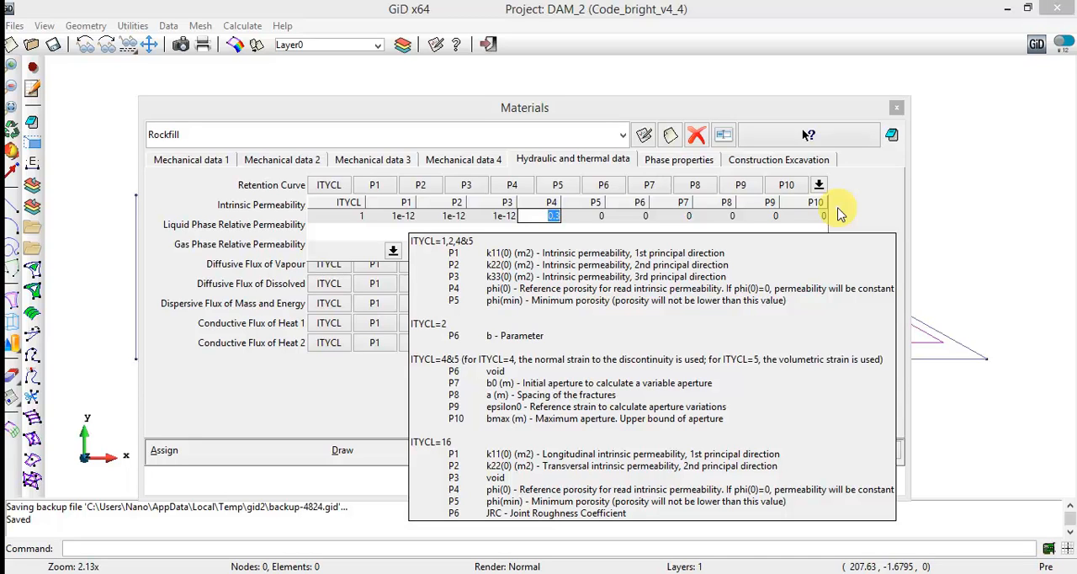
{"action": "left_click", "coordinate": [822, 215]}
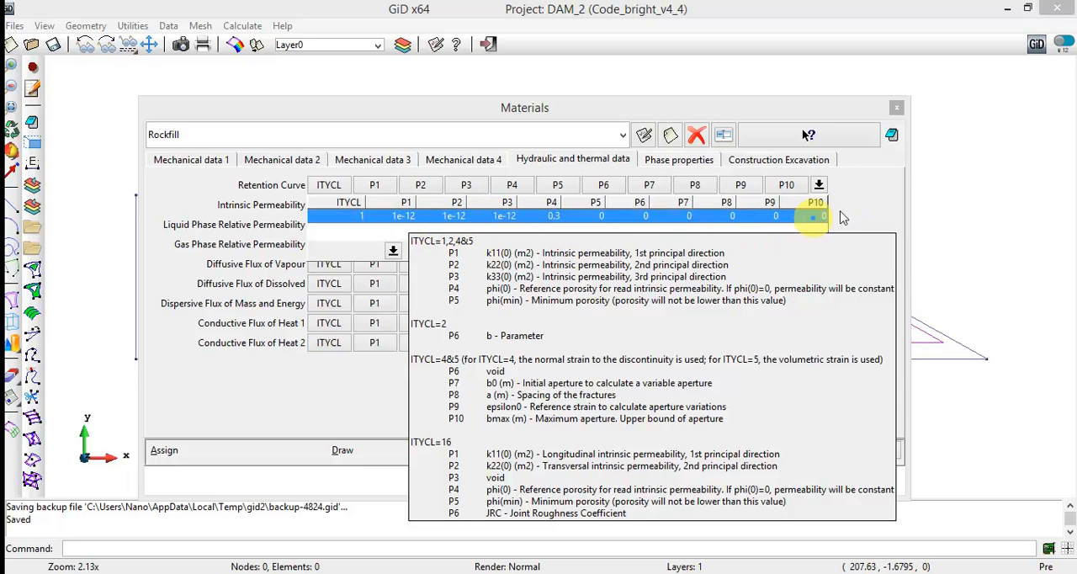
{"action": "left_click", "coordinate": [872, 208]}
Check Rockfill's Liquid Phase Relative Permeability and Construction Or Excavation parameters
{"action": "left_click", "coordinate": [336, 226]}
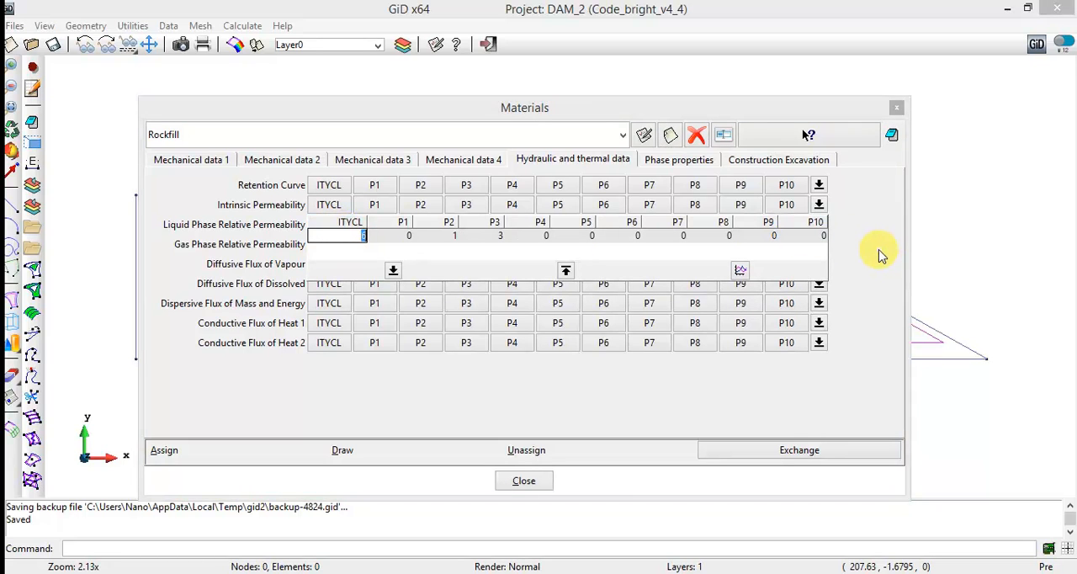
{"action": "left_click", "coordinate": [879, 255]}
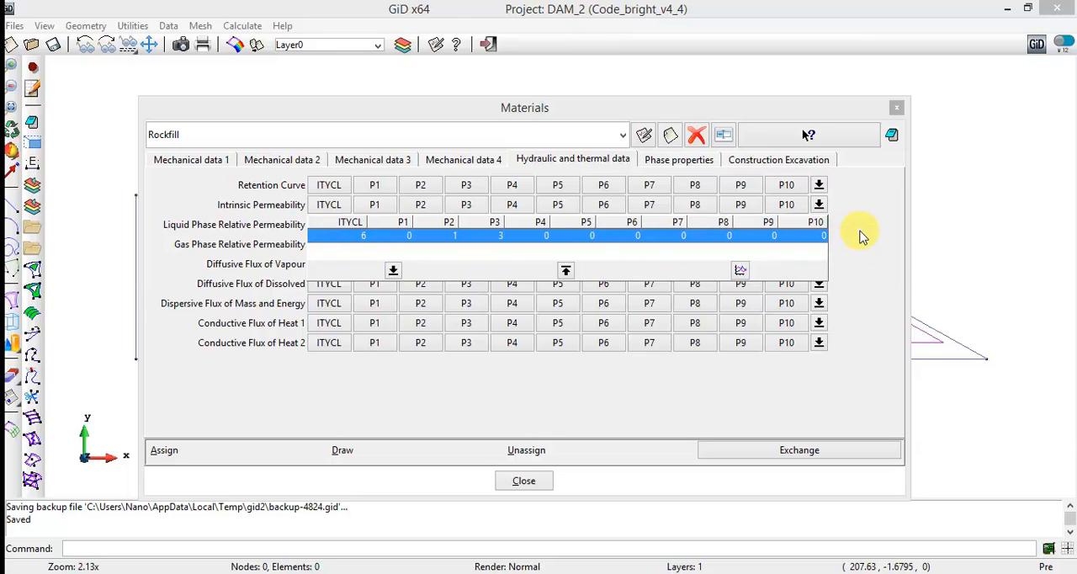
{"action": "left_click", "coordinate": [856, 234]}
{"action": "left_click", "coordinate": [359, 260]}
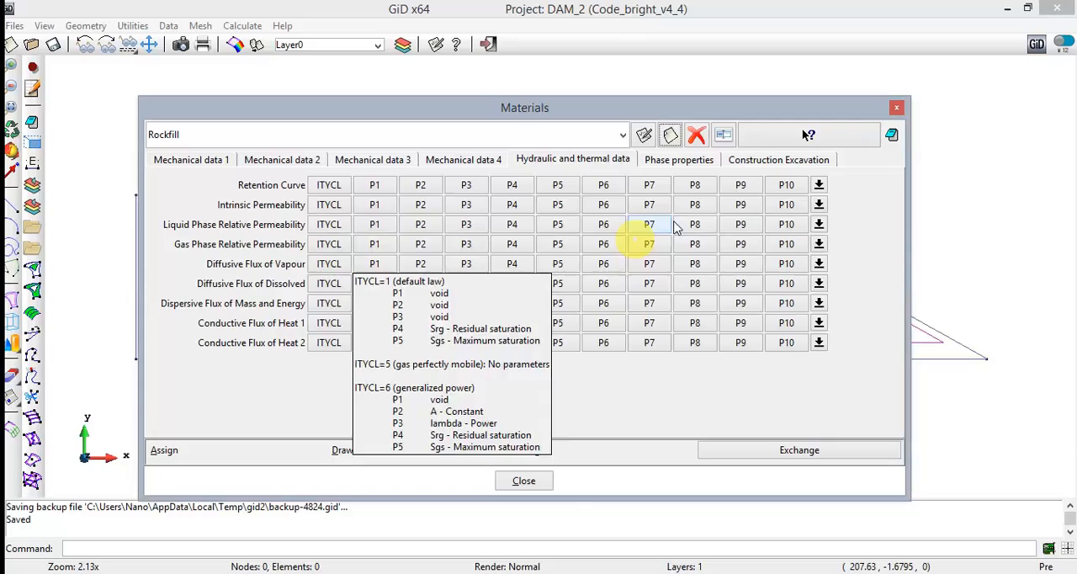
{"action": "left_click", "coordinate": [793, 160]}
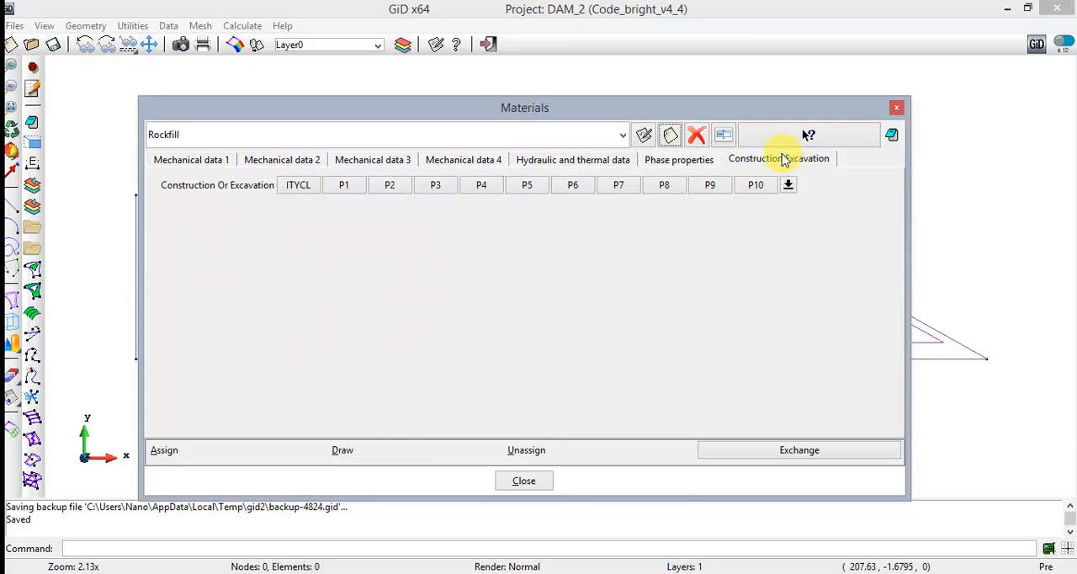
{"action": "left_click", "coordinate": [300, 188]}
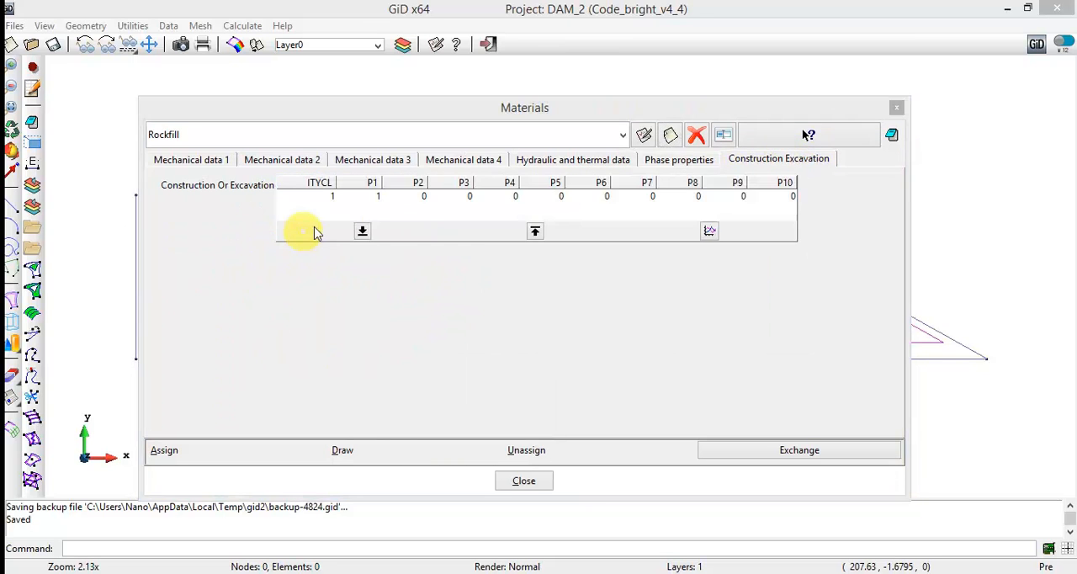
{"action": "left_click", "coordinate": [828, 216]}
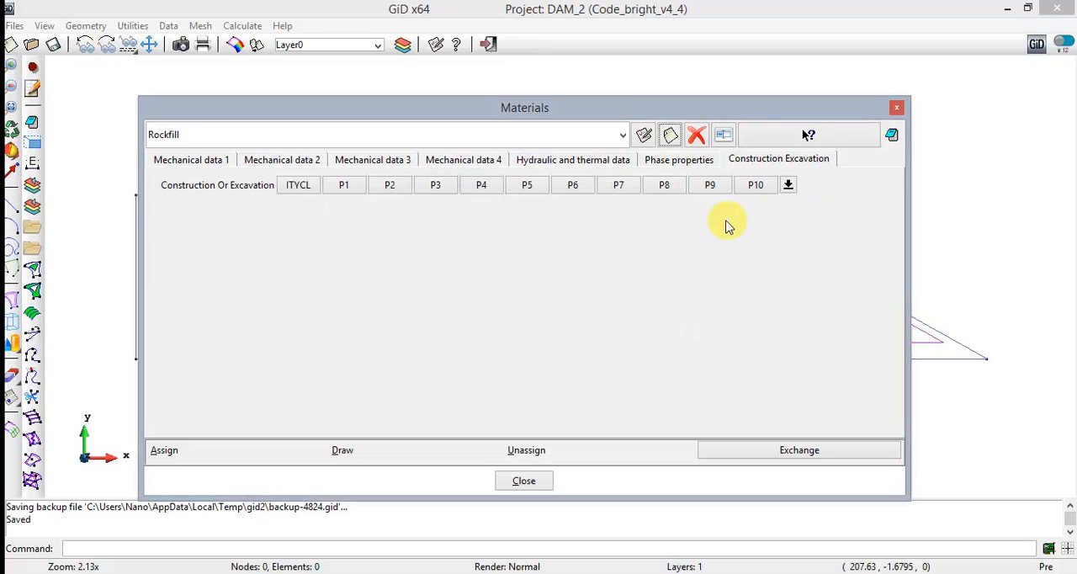
Save the Rockfill data and assign this material to the two dam surfaces on either side of the central core
{"action": "left_click", "coordinate": [645, 136]}
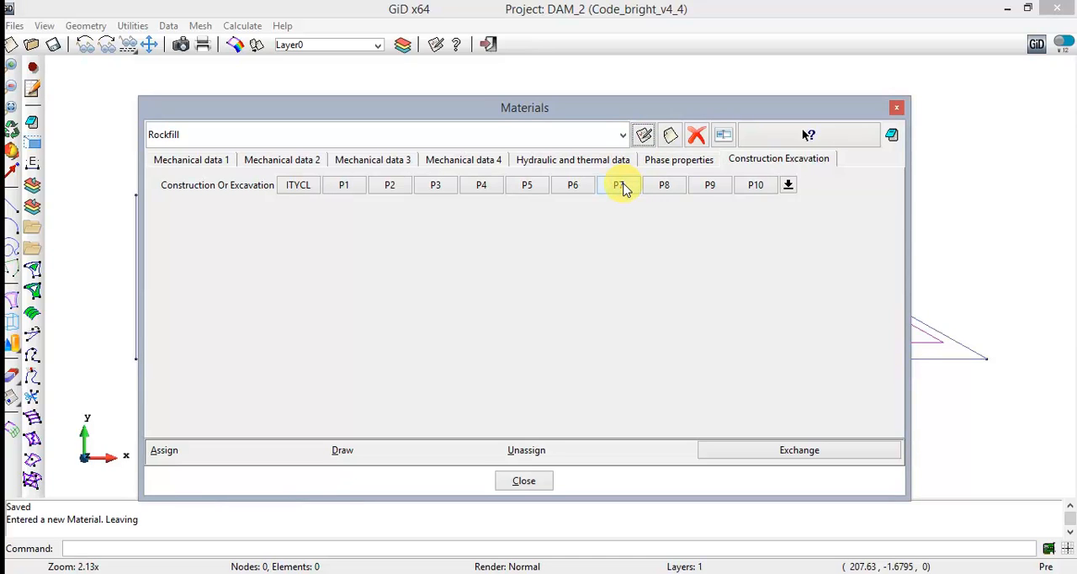
{"action": "mouse_move", "coordinate": [622, 188]}
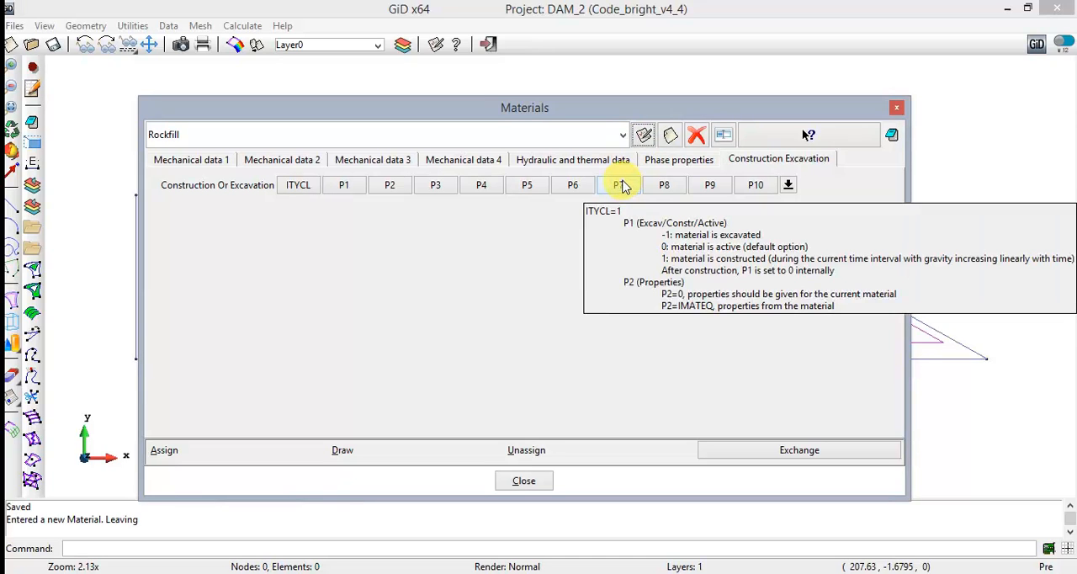
{"action": "left_click", "coordinate": [220, 452]}
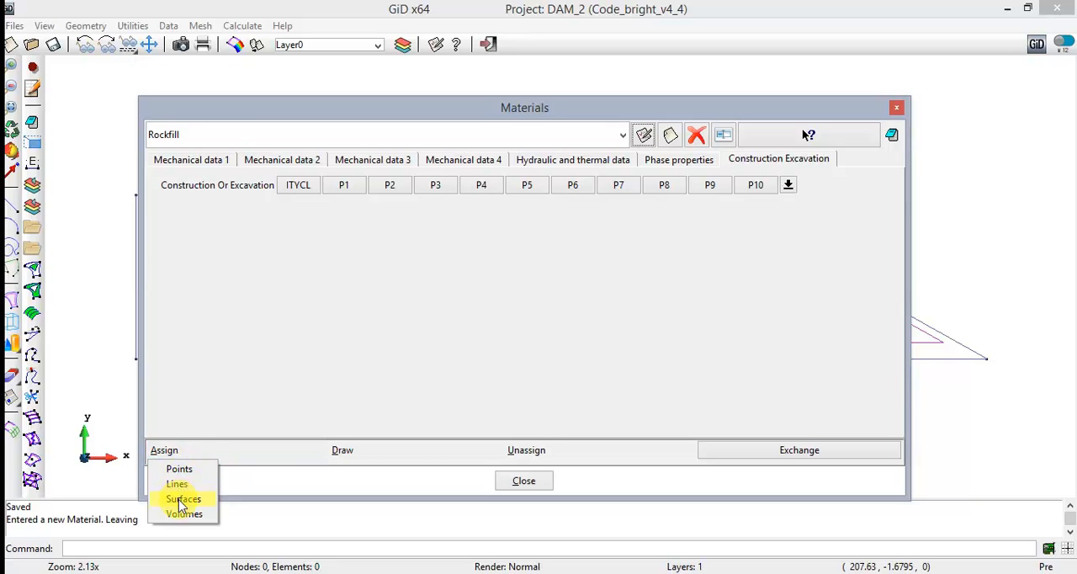
{"action": "left_click", "coordinate": [210, 503]}
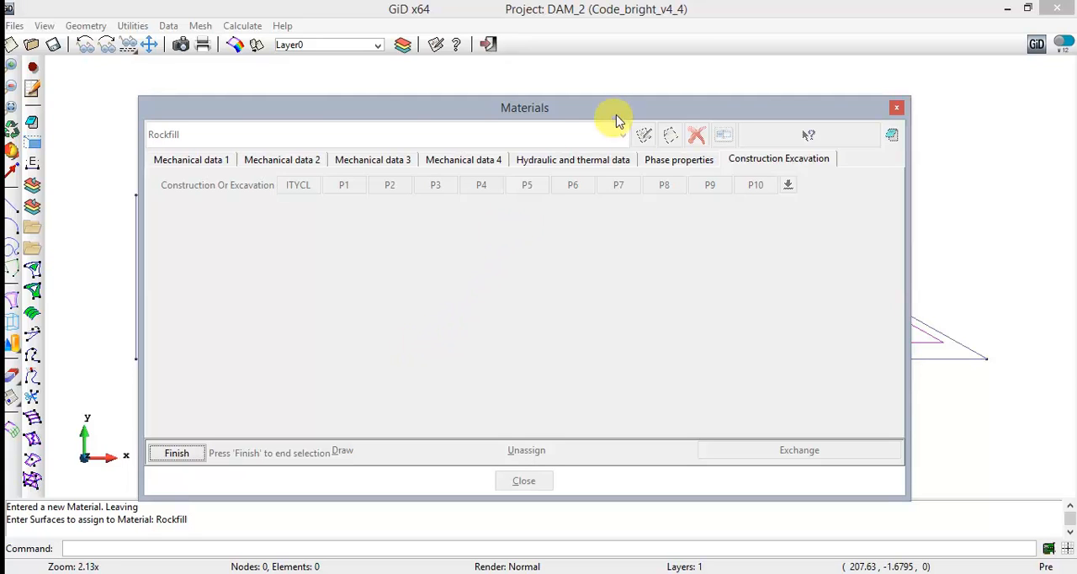
{"action": "left_click_drag", "start_coordinate": [621, 112], "coordinate": [608, 447]}
{"action": "left_click", "coordinate": [531, 342]}
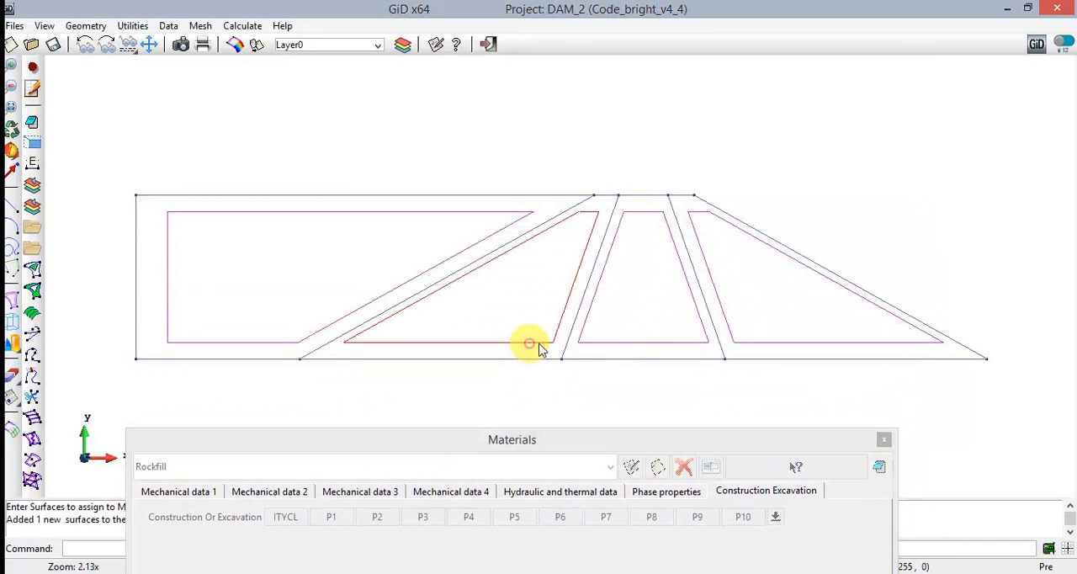
{"action": "left_click", "coordinate": [759, 342]}
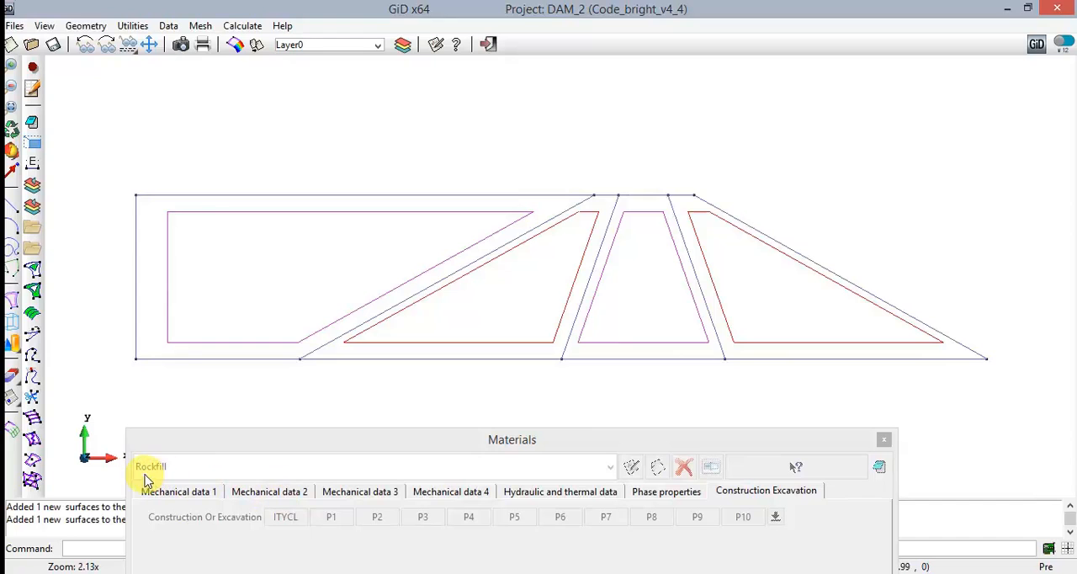
{"action": "left_click_drag", "start_coordinate": [475, 448], "coordinate": [481, 106]}
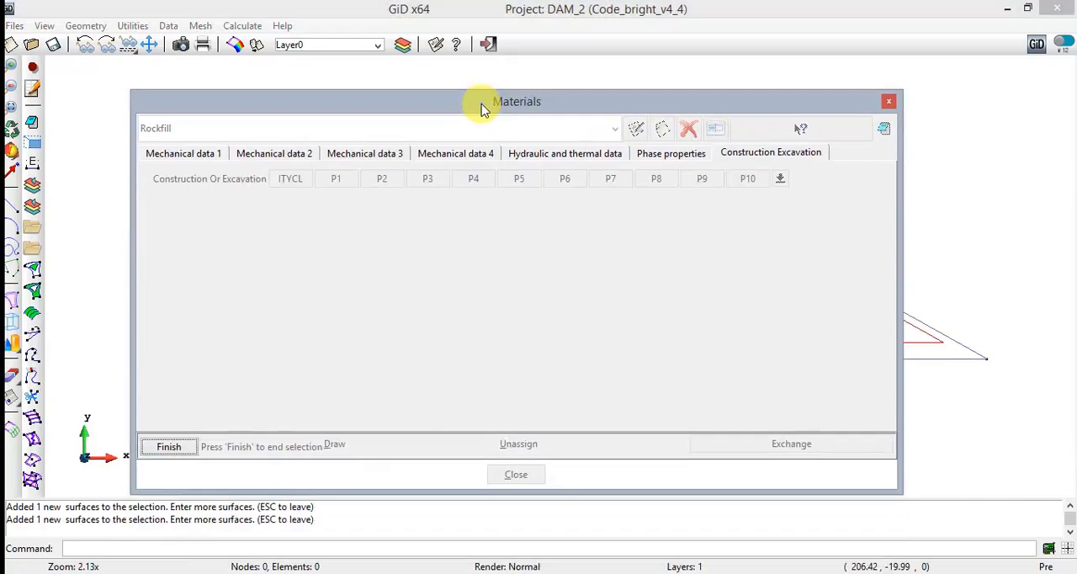
{"action": "left_click", "coordinate": [168, 446]}
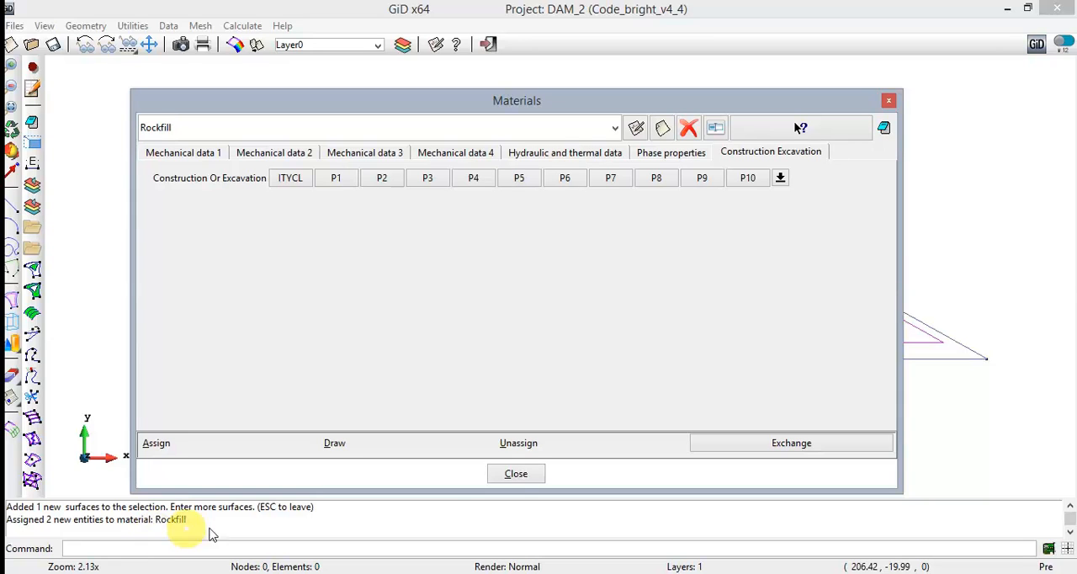
Create a new material named Water based on Soil
{"action": "left_click", "coordinate": [616, 129]}
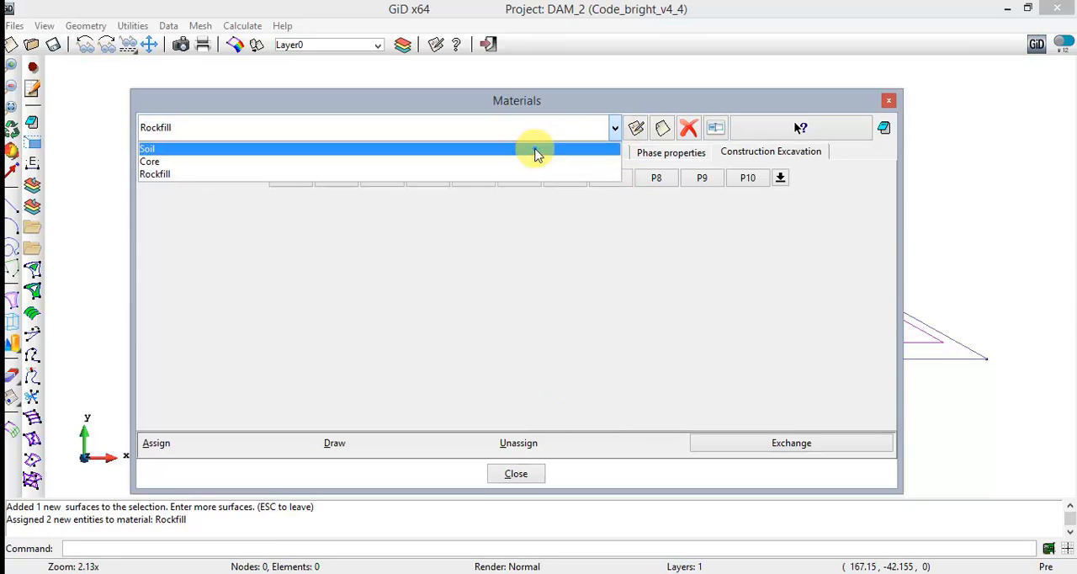
{"action": "left_click", "coordinate": [530, 150]}
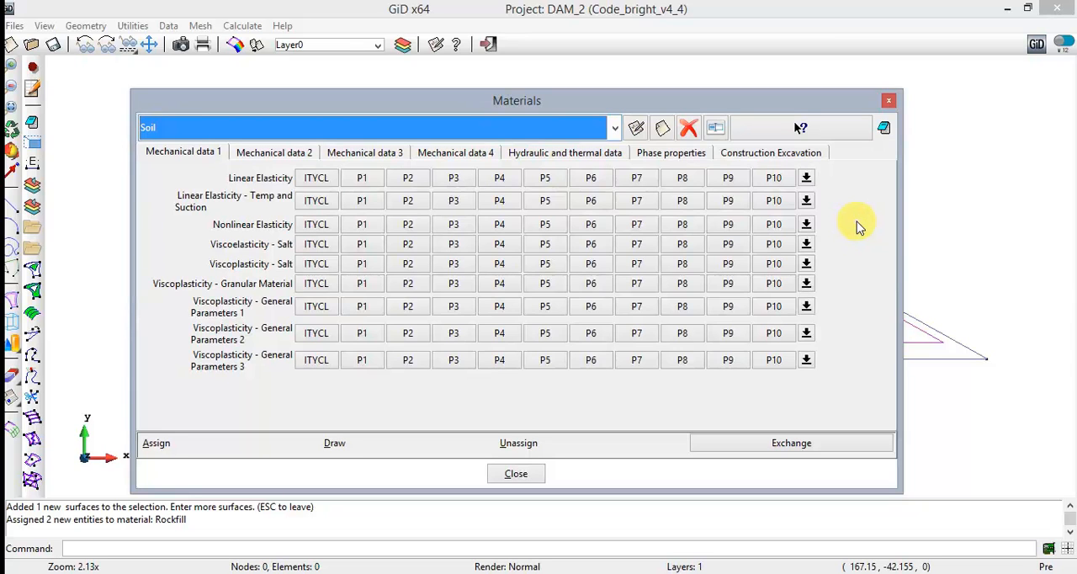
{"action": "left_click", "coordinate": [665, 129]}
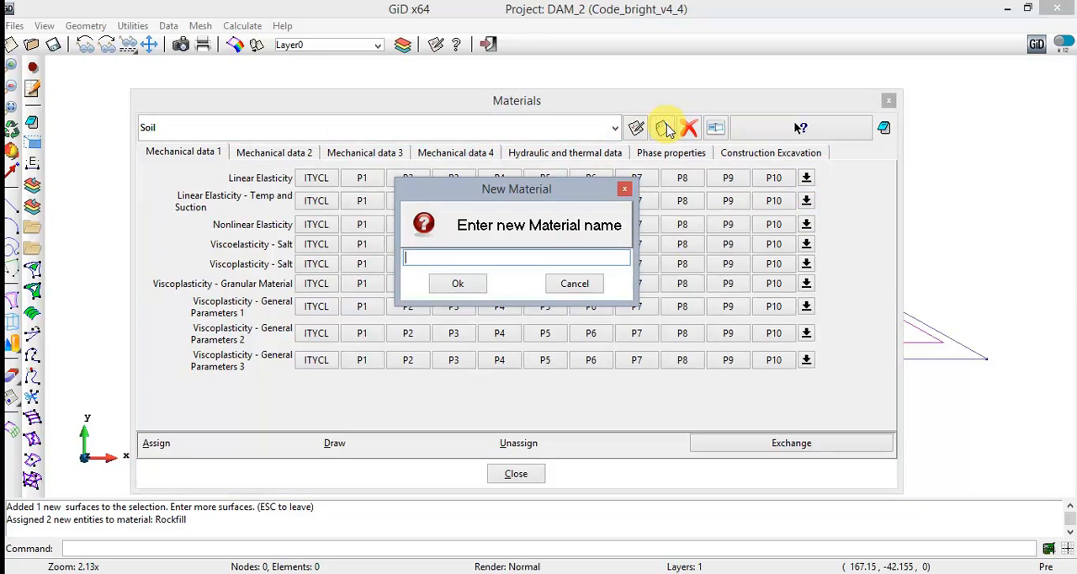
{"action": "type", "text": "Water"}
{"action": "key", "text": "Return"}
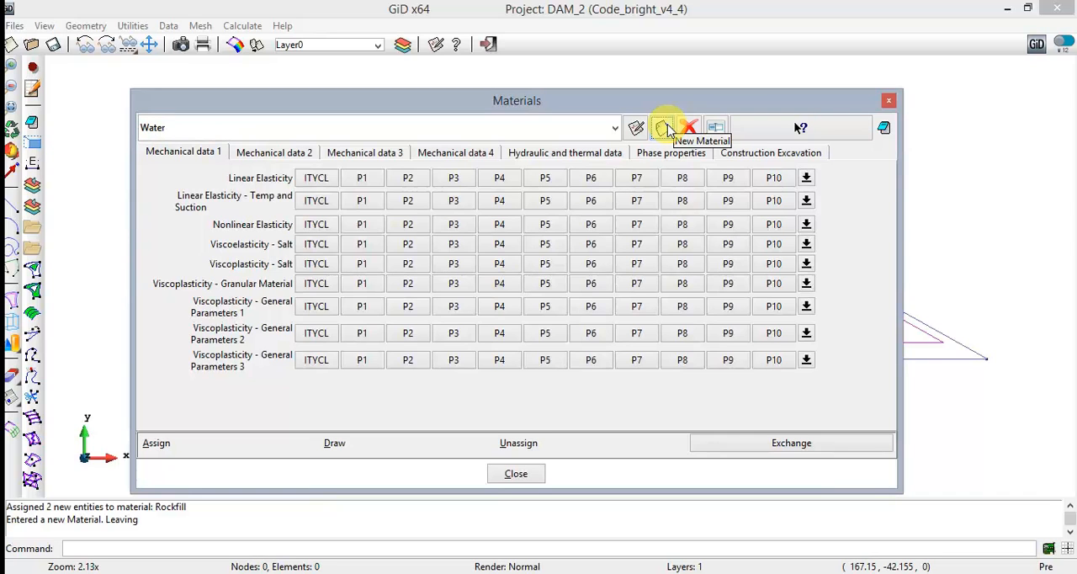
Define Water's Linear Elasticity with ITYCL 1, P1 set to 5 and P3 set to 0.49
{"action": "left_click", "coordinate": [329, 183]}
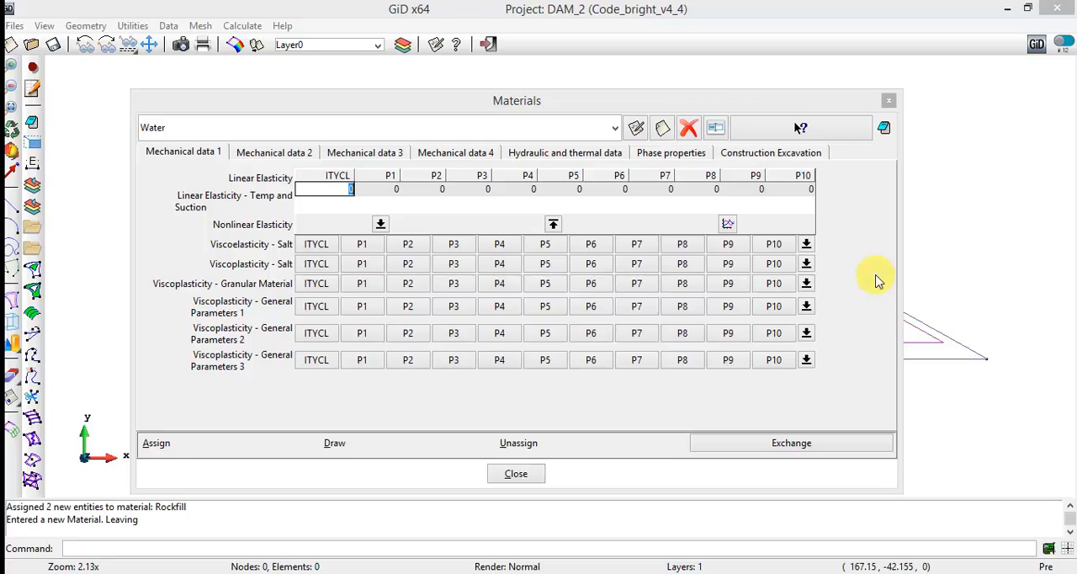
{"action": "type", "text": "1"}
{"action": "key", "text": "Tab"}
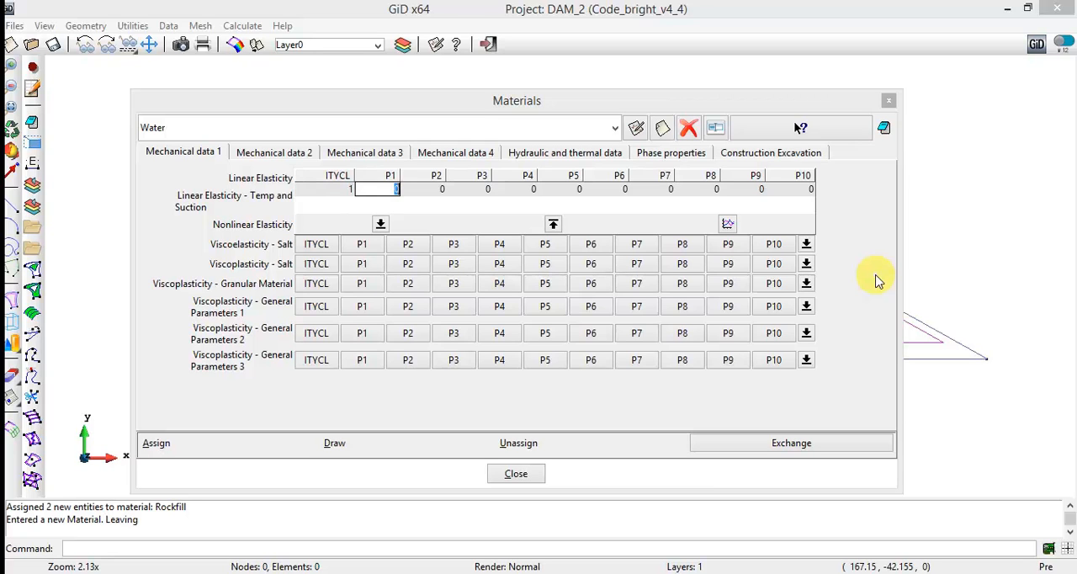
{"action": "type", "text": "5"}
{"action": "key", "text": "Tab"}
{"action": "key", "text": "Tab"}
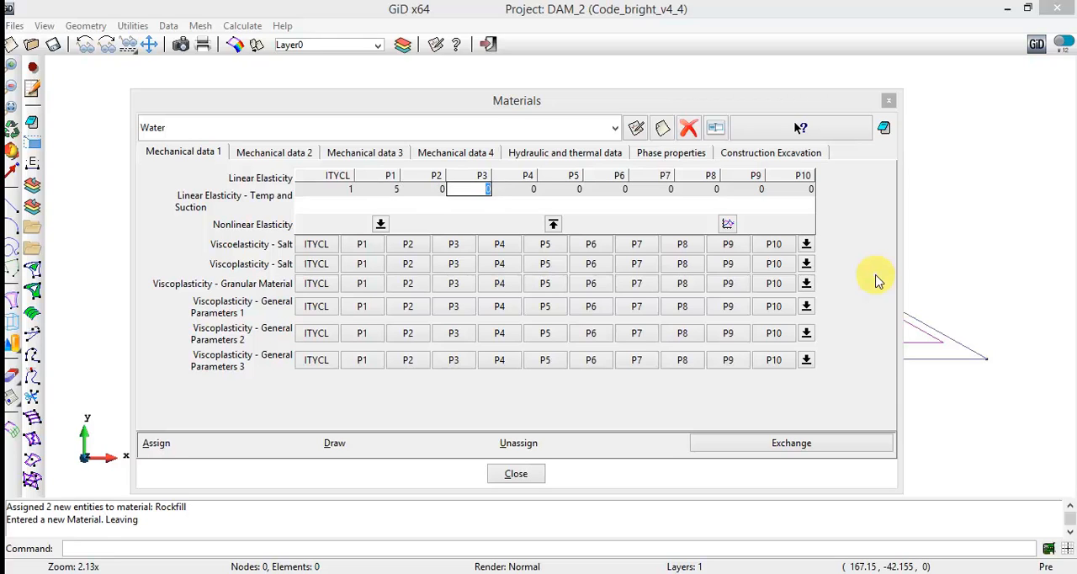
{"action": "type", "text": "0.49"}
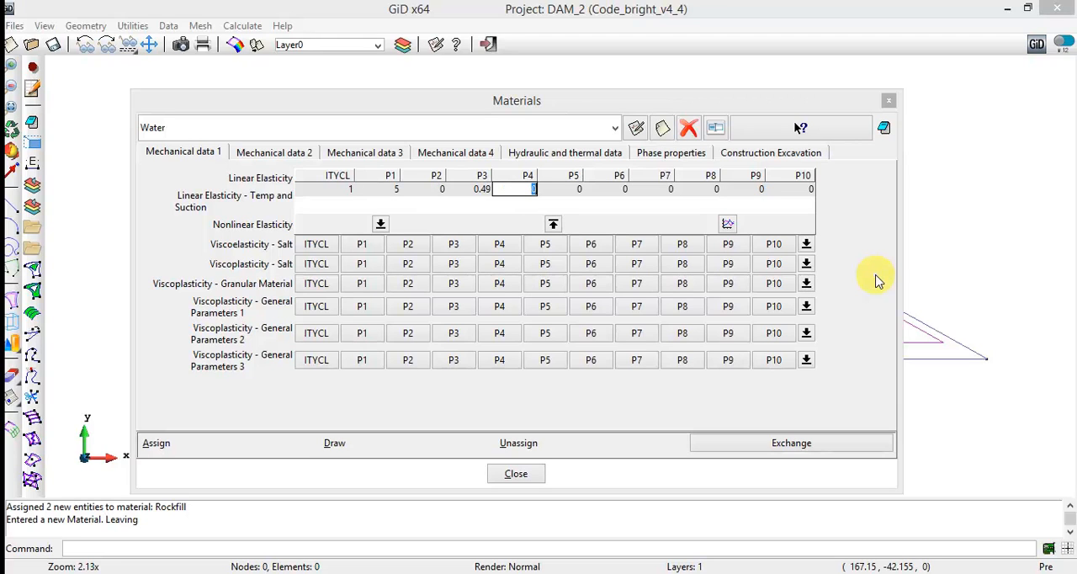
{"action": "key", "text": "Return"}
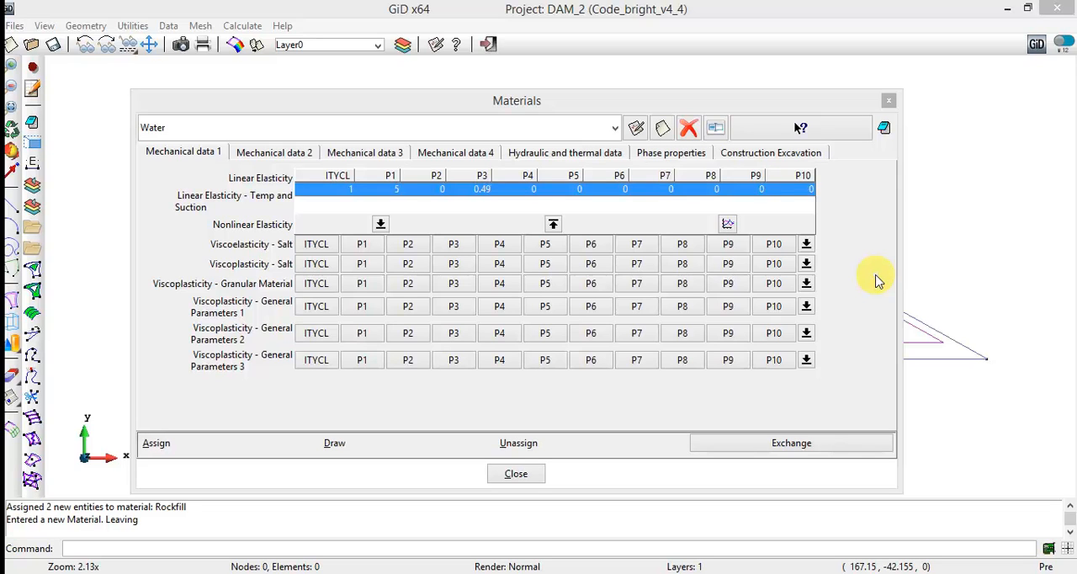
Start Water's Retention Curve entry with ITYCL 1, P1 set to 0.001 and P2 set to 0.072
{"action": "left_click", "coordinate": [572, 155]}
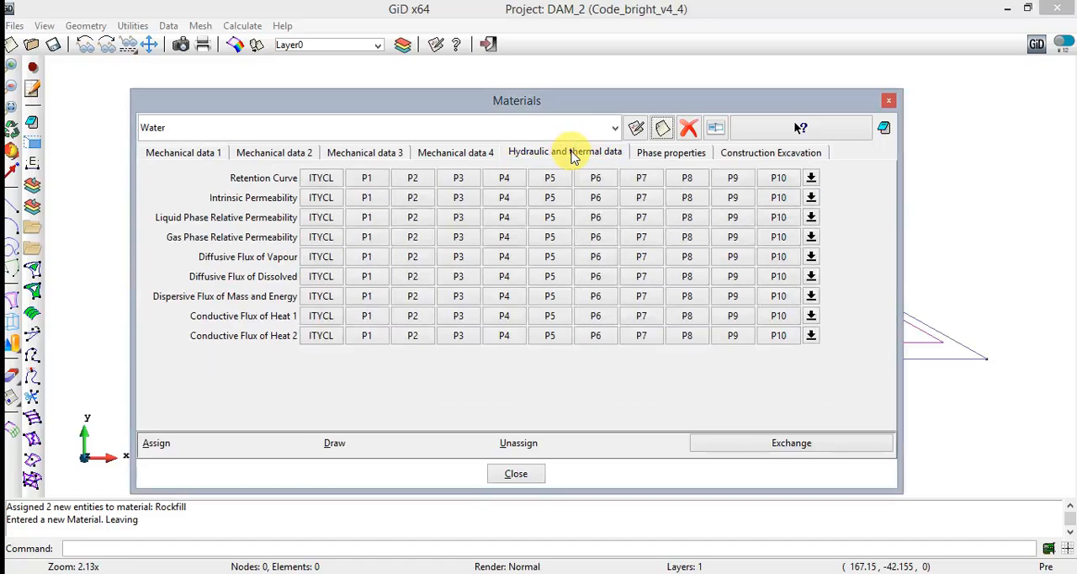
{"action": "left_click", "coordinate": [335, 182]}
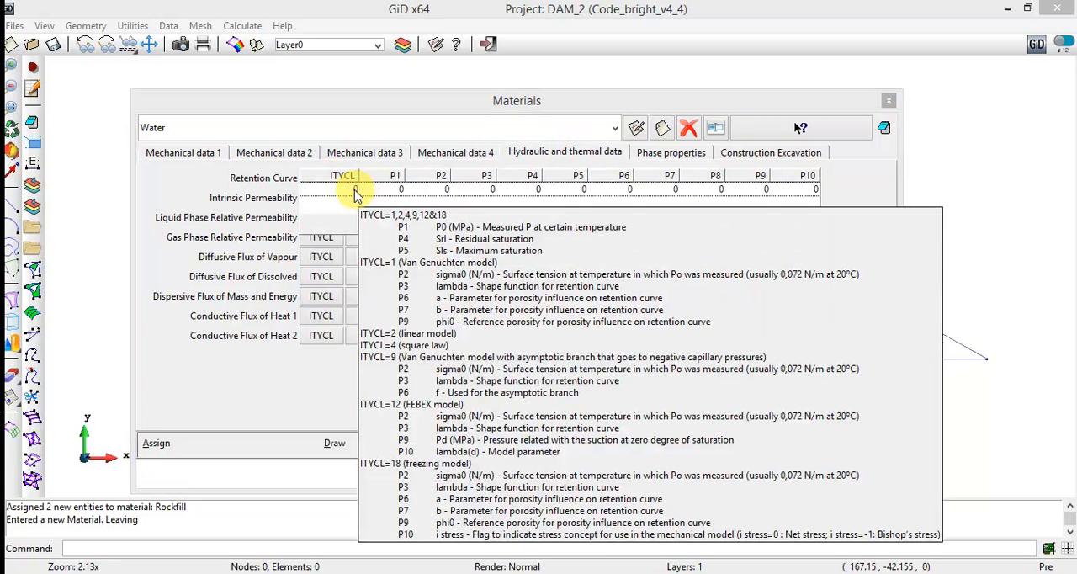
{"action": "left_click", "coordinate": [354, 191]}
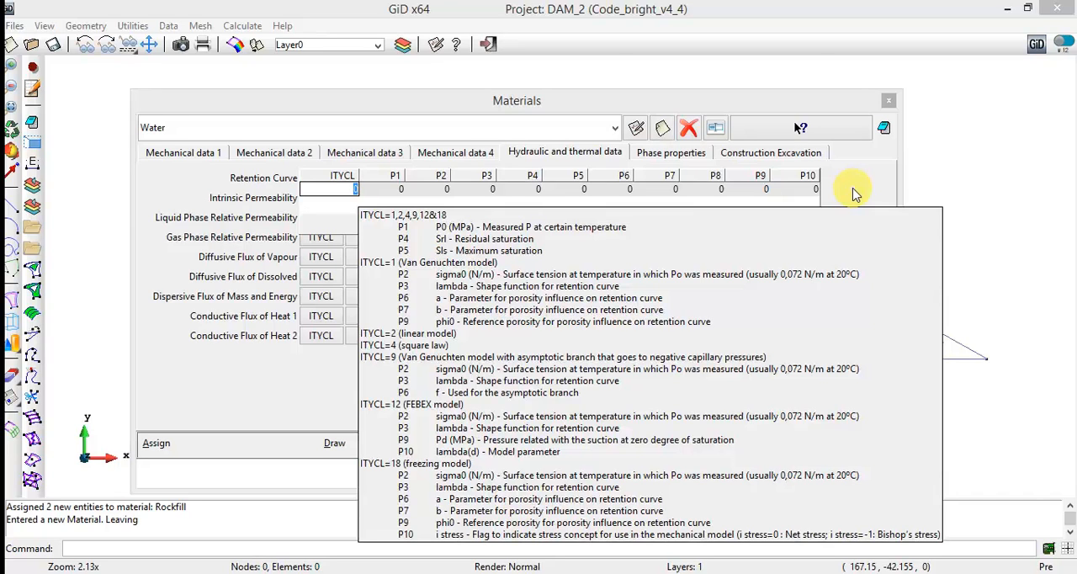
{"action": "type", "text": "1"}
{"action": "key", "text": "Tab"}
{"action": "type", "text": "0.0"}
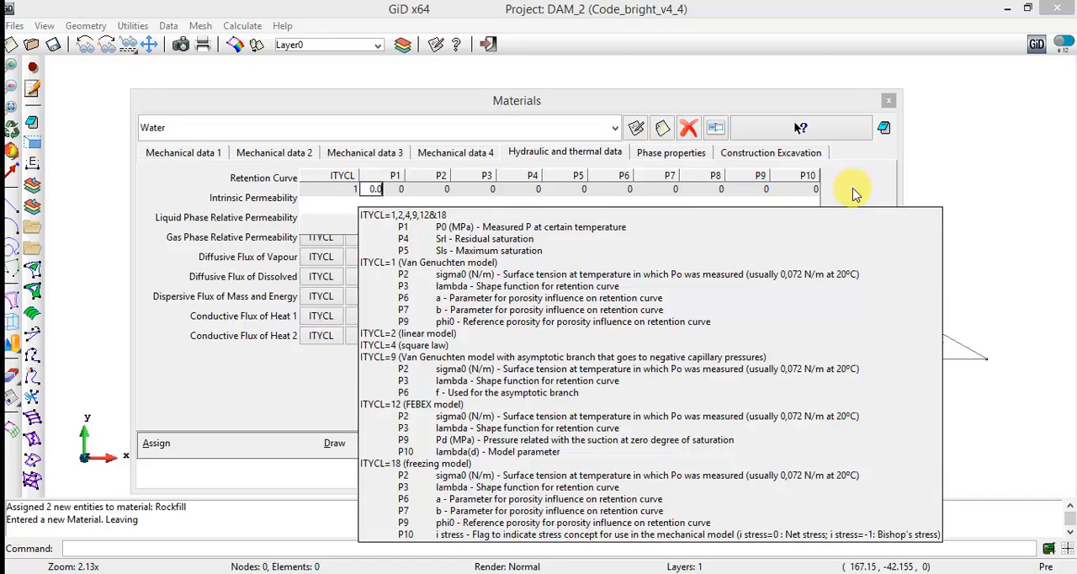
{"action": "type", "text": "01"}
{"action": "key", "text": "Tab"}
{"action": "type", "text": "0.072"}
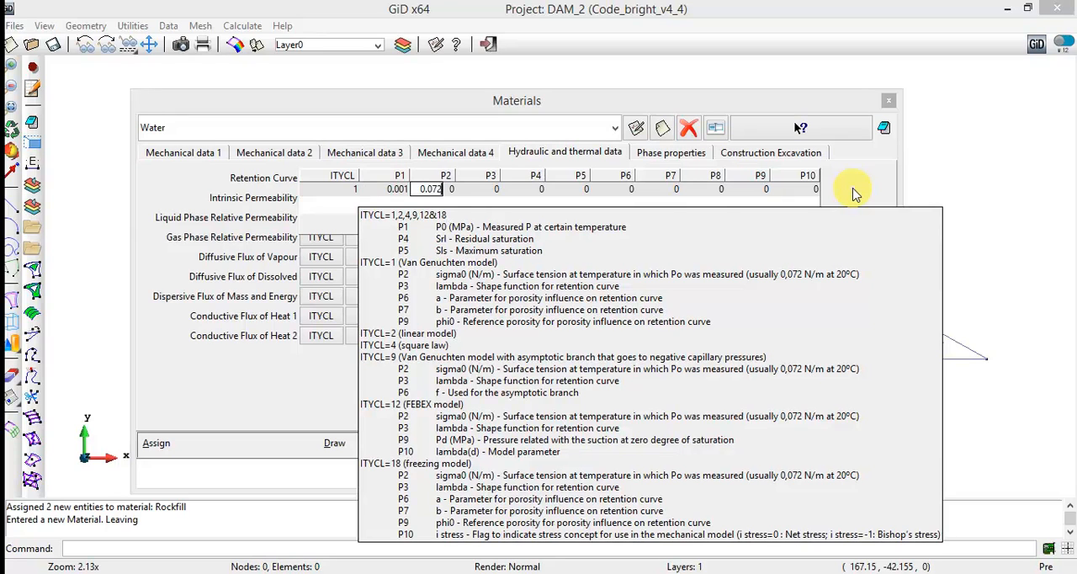
{"action": "key", "text": "Tab"}
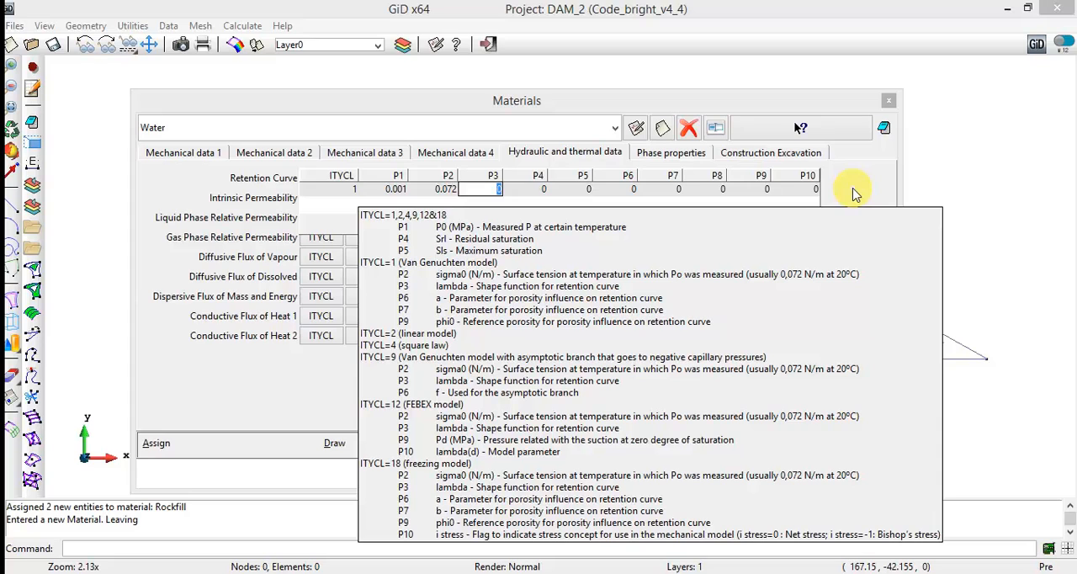
Set P3 to 0.33 and P5 to 1 in Water's Retention Curve and complete that entry
{"action": "type", "text": "0.33"}
{"action": "key", "text": "Tab"}
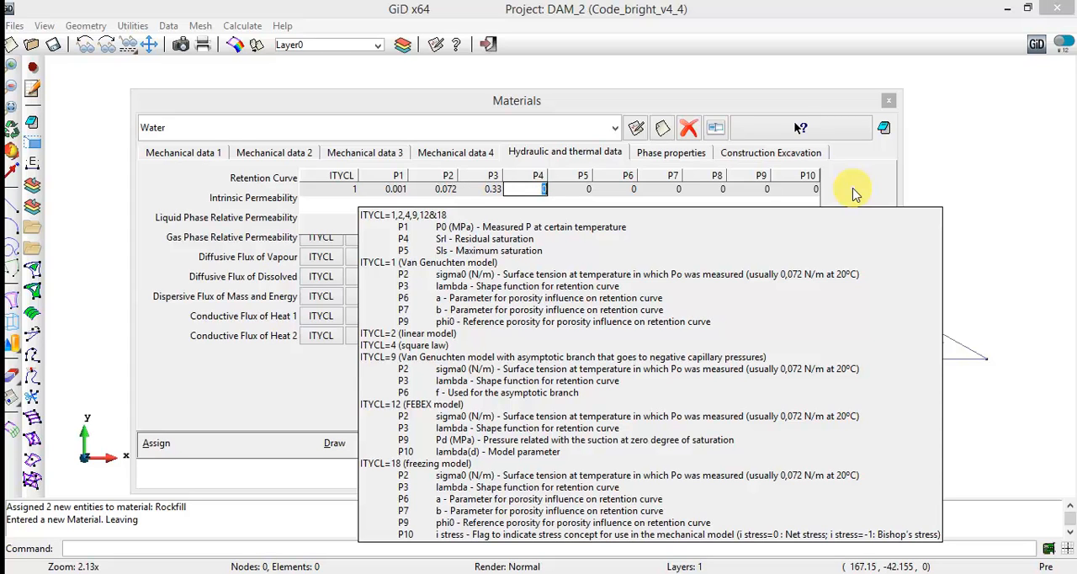
{"action": "key", "text": "Tab"}
{"action": "type", "text": "1"}
{"action": "key", "text": "Tab"}
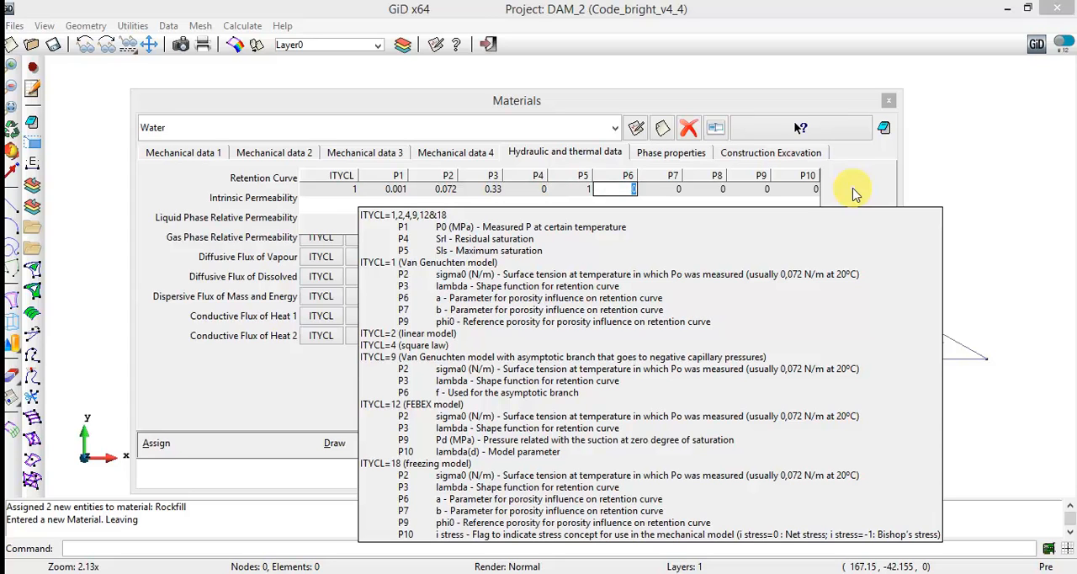
{"action": "left_click", "coordinate": [852, 194]}
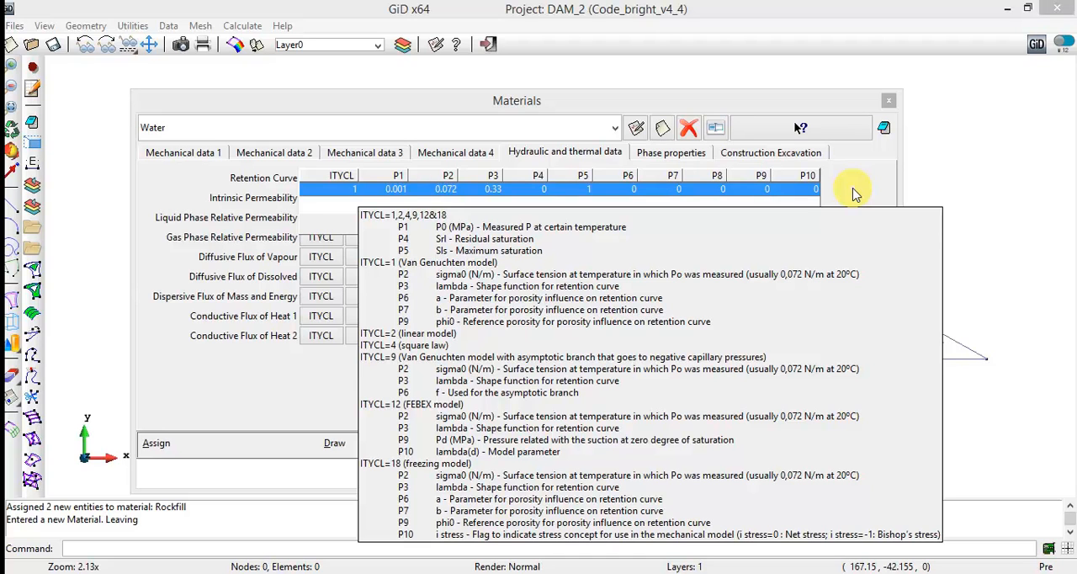
{"action": "left_click", "coordinate": [852, 189]}
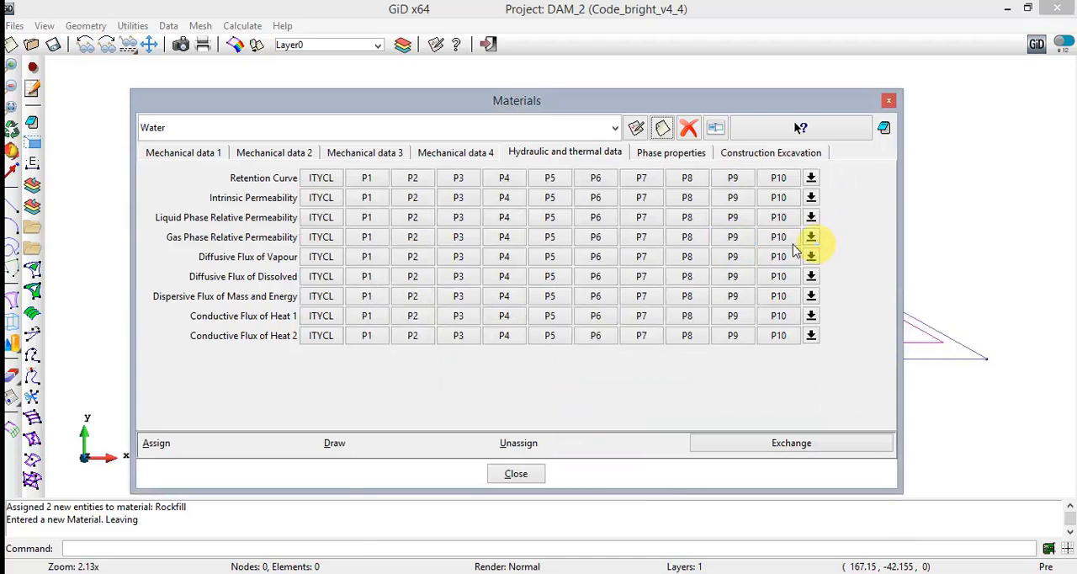
Define Water's Intrinsic Permeability with ITYCL 1 and P1, P2 and P3 set to 1e-10
{"action": "left_click", "coordinate": [325, 199]}
{"action": "left_click", "coordinate": [343, 209]}
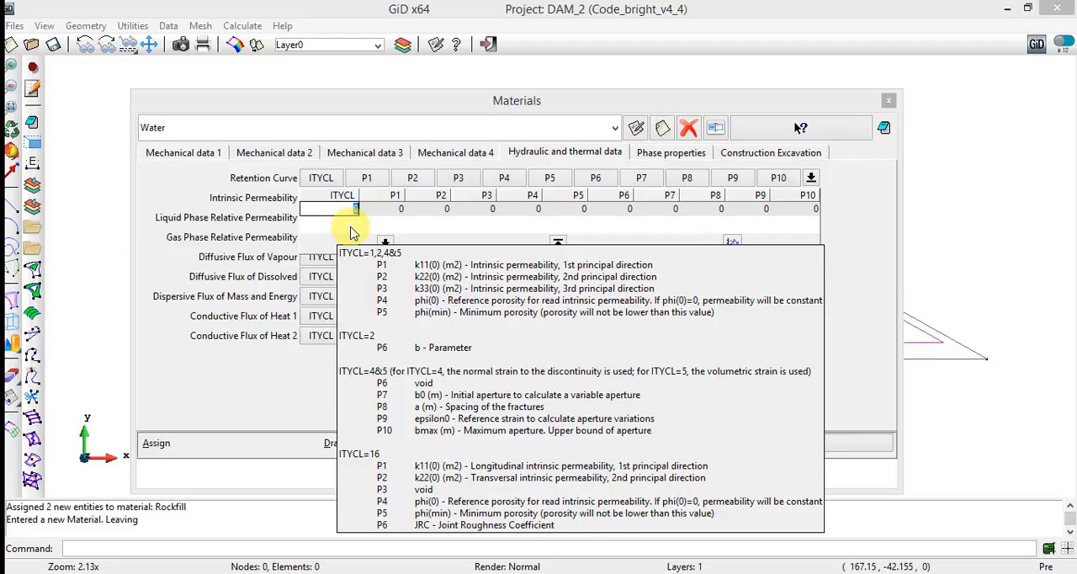
{"action": "type", "text": "1"}
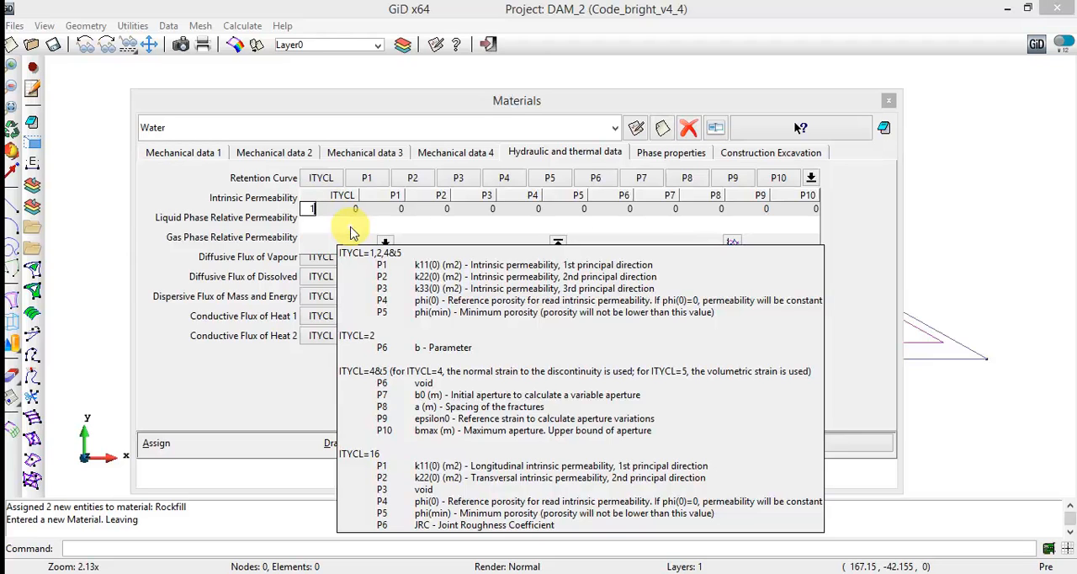
{"action": "key", "text": "Tab"}
{"action": "type", "text": "1e-10"}
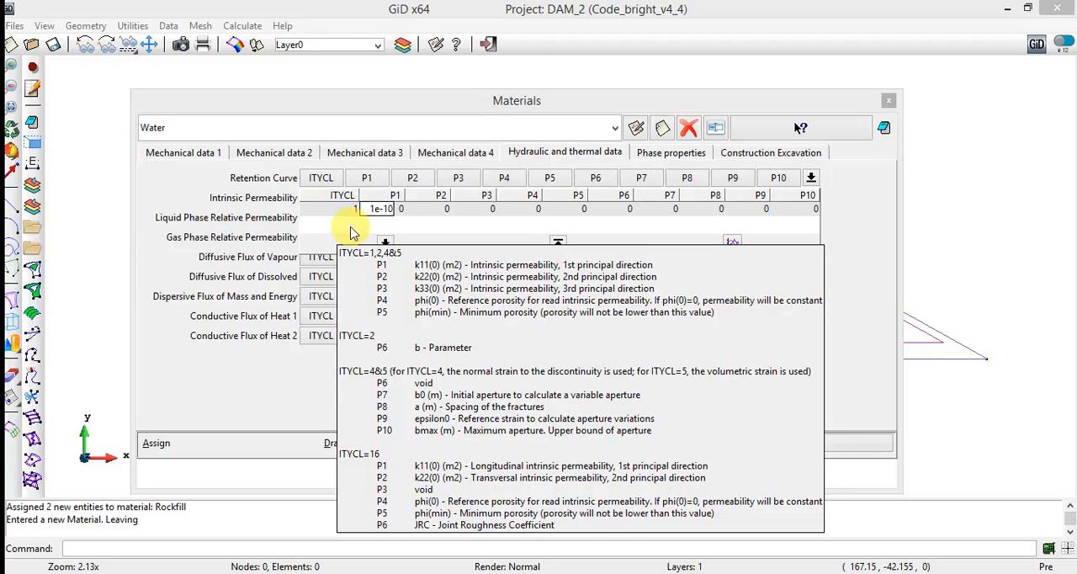
{"action": "key", "text": "Tab"}
{"action": "type", "text": "1e-10"}
{"action": "key", "text": "Tab"}
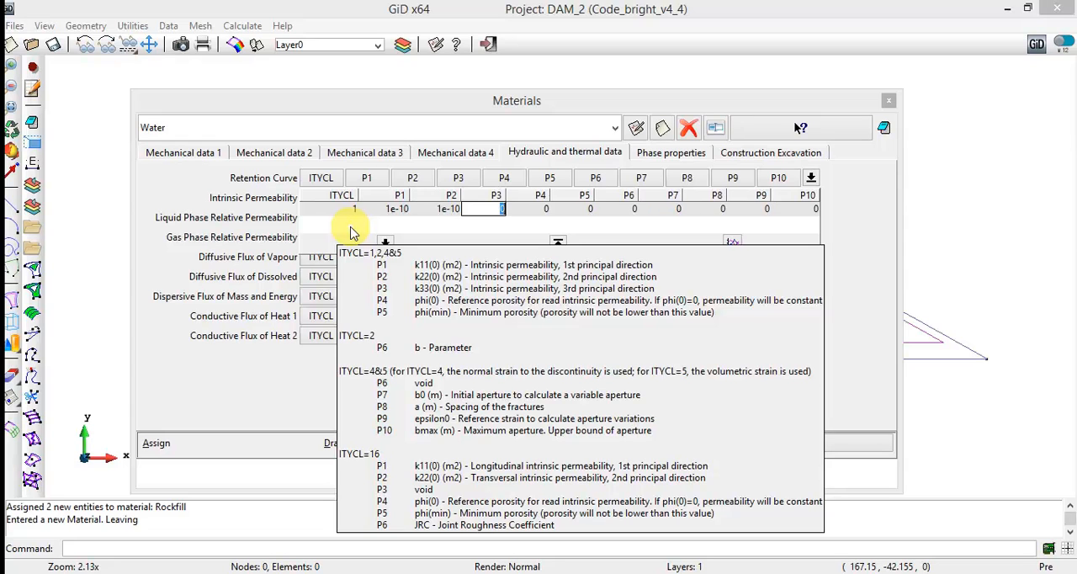
{"action": "type", "text": "1e-10"}
{"action": "key", "text": "Tab"}
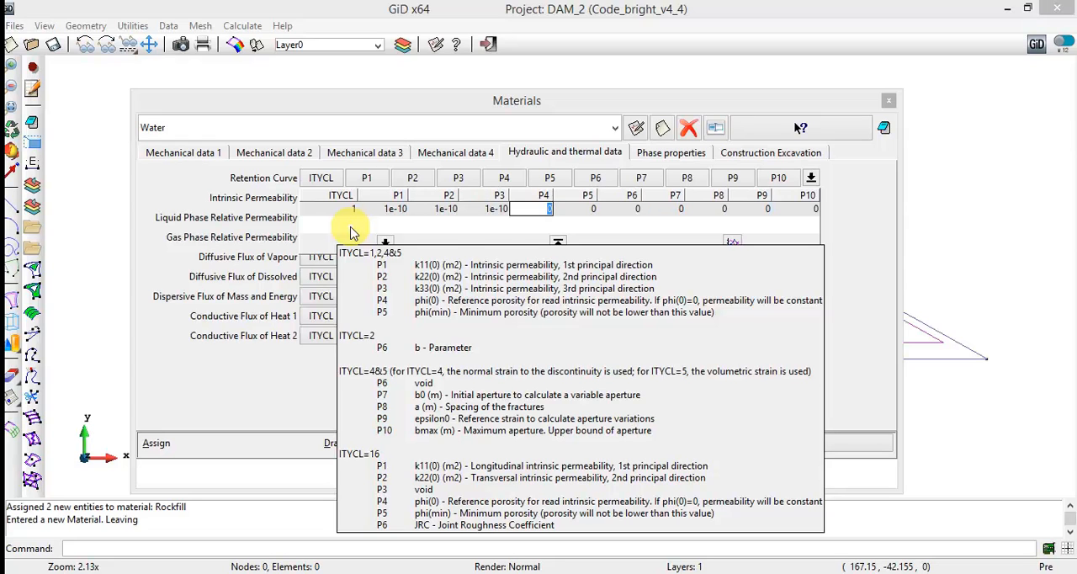
{"action": "key", "text": "Tab"}
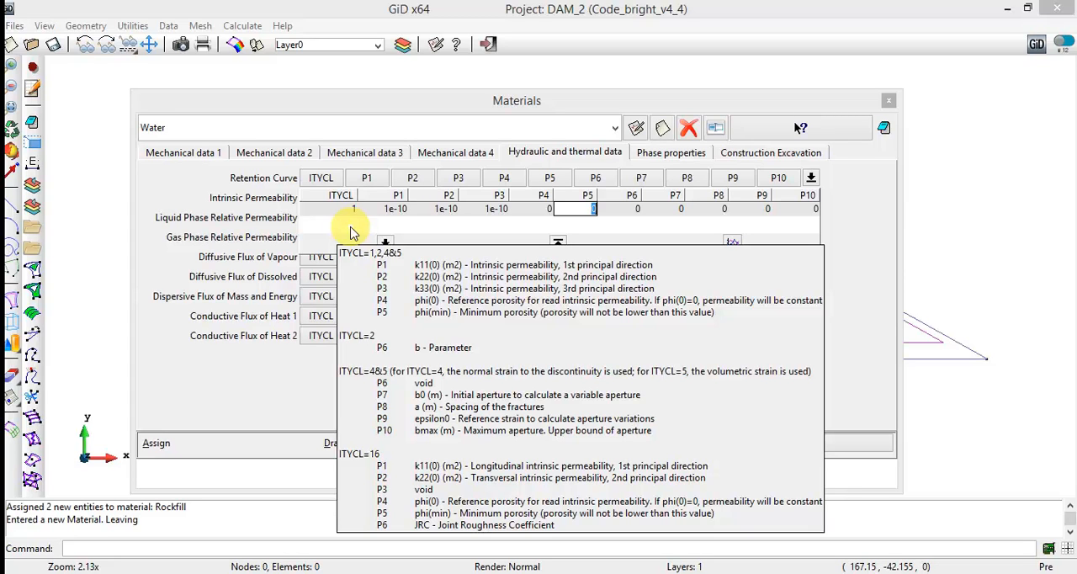
{"action": "left_click", "coordinate": [874, 237]}
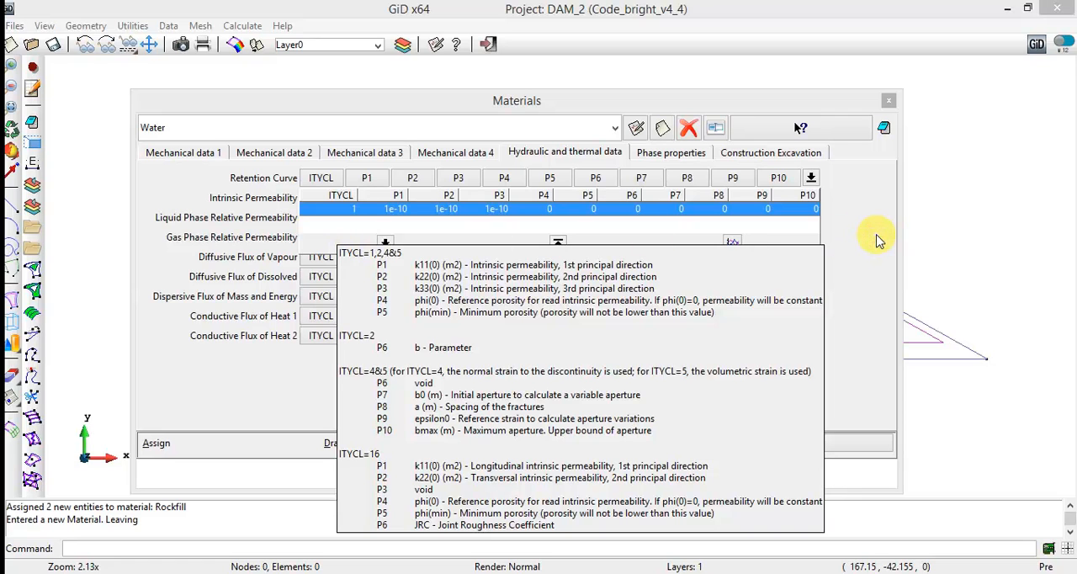
{"action": "left_click", "coordinate": [875, 240]}
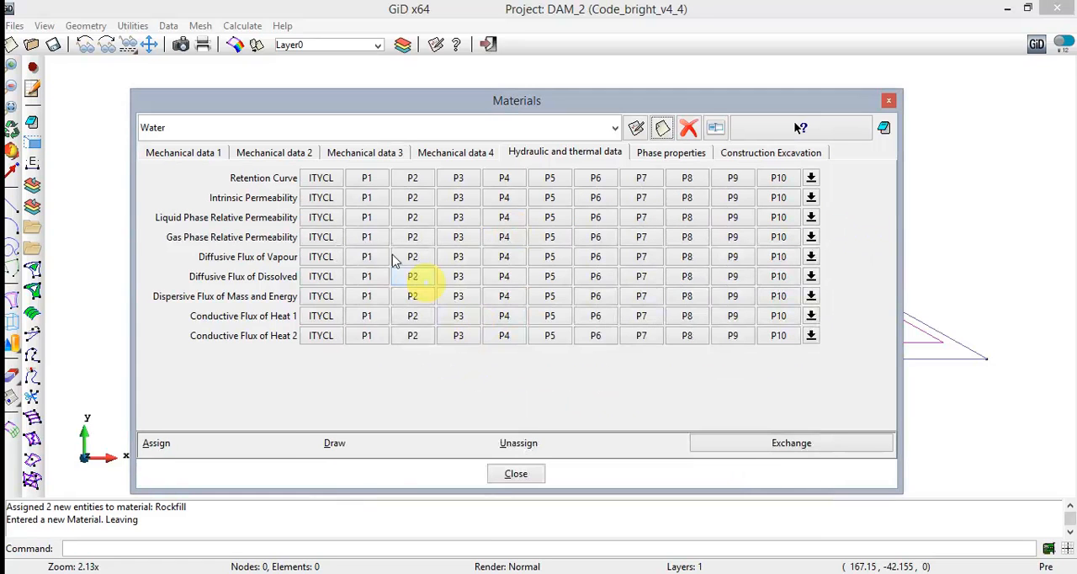
Define Water's Liquid Phase Relative Permeability with ITYCL 6, P2 set to 1 and P3 set to 3
{"action": "left_click", "coordinate": [319, 221]}
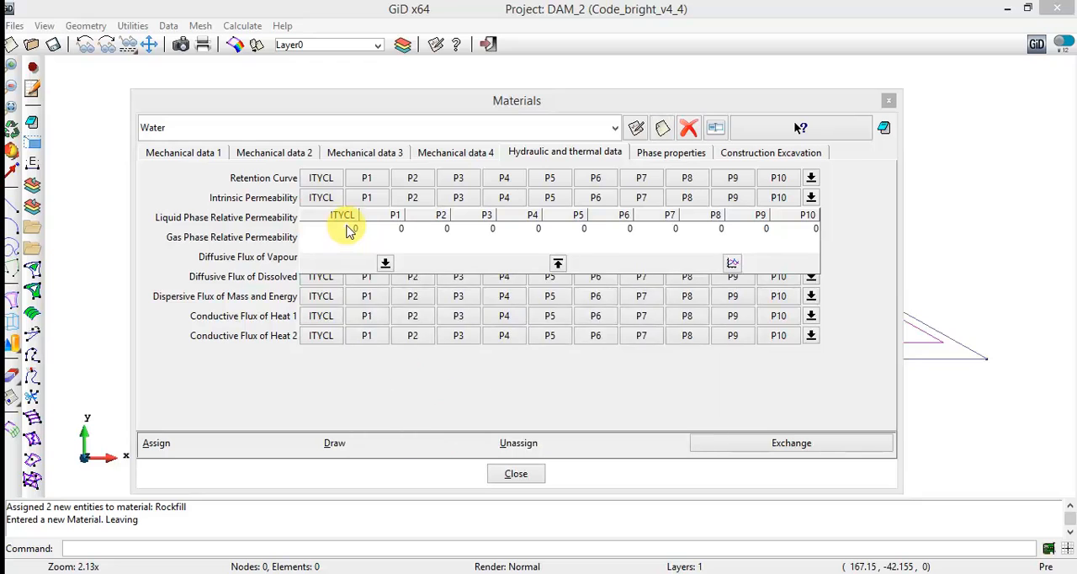
{"action": "left_click", "coordinate": [350, 229]}
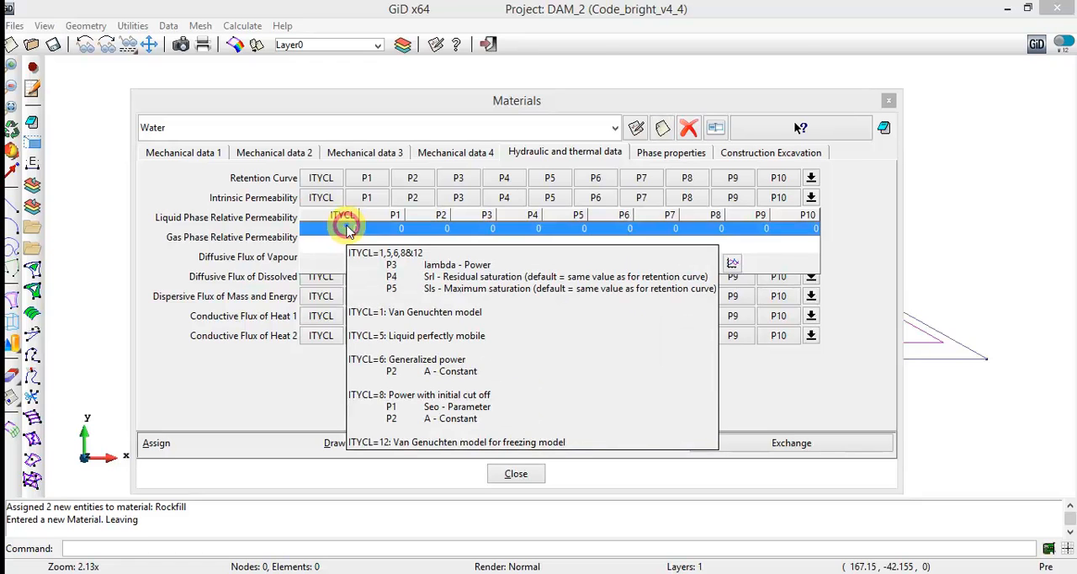
{"action": "type", "text": "6"}
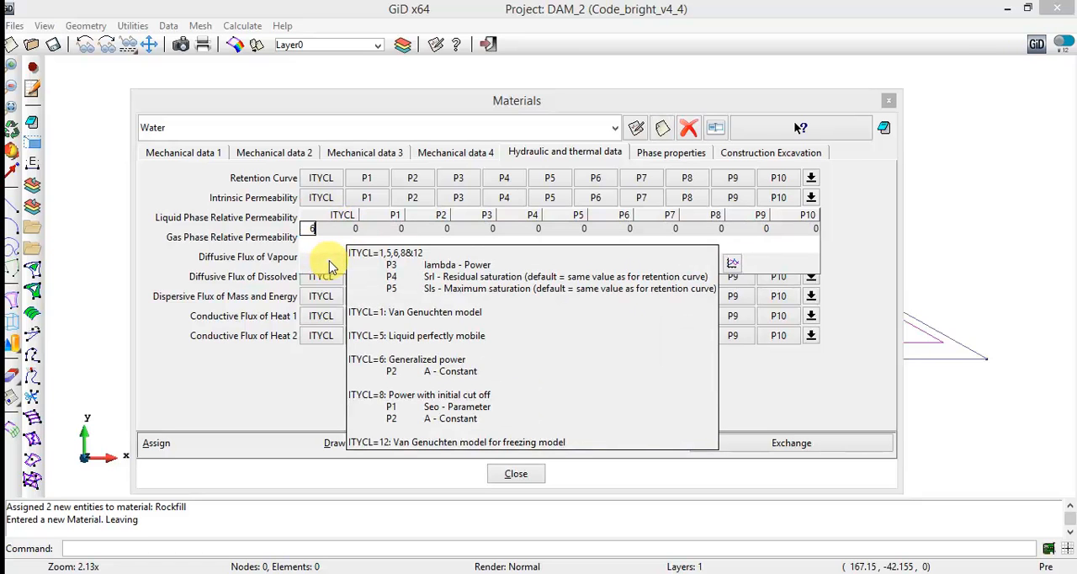
{"action": "key", "text": "Return"}
{"action": "key", "text": "Tab"}
{"action": "key", "text": "Tab"}
{"action": "type", "text": "1"}
{"action": "key", "text": "Tab"}
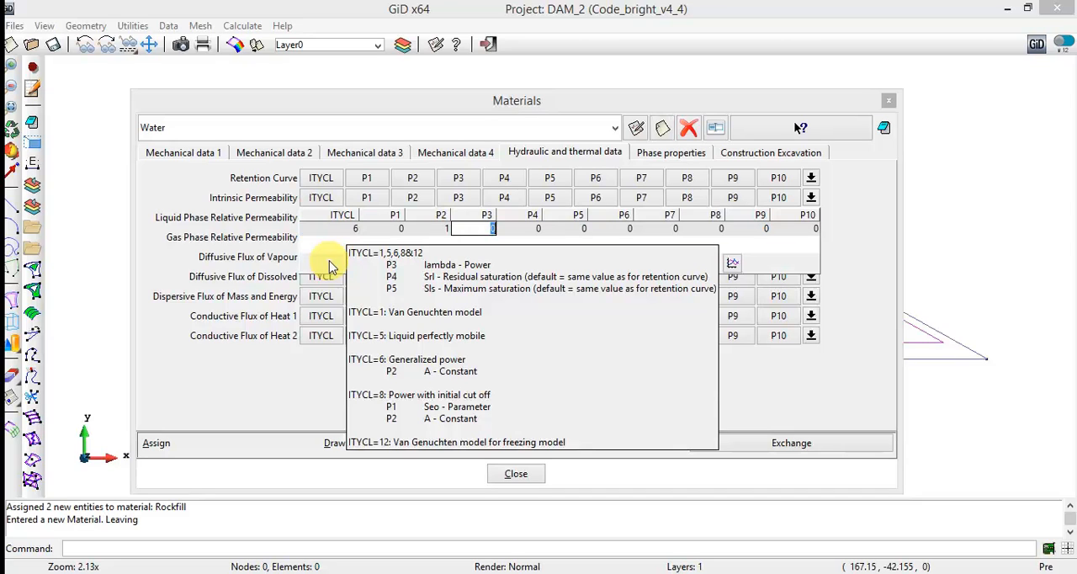
{"action": "type", "text": "3"}
{"action": "key", "text": "Tab"}
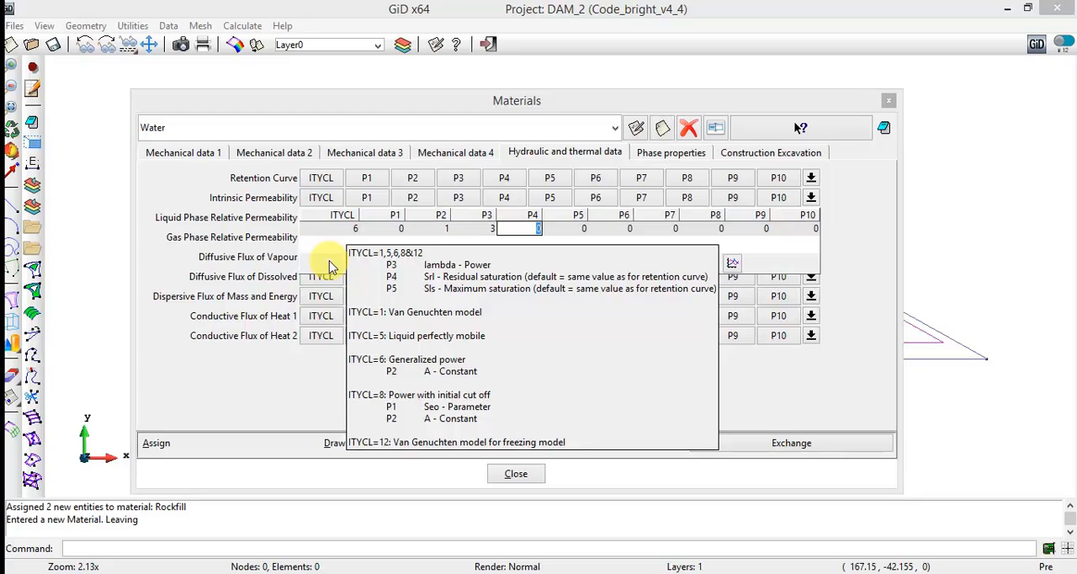
{"action": "left_click", "coordinate": [844, 243]}
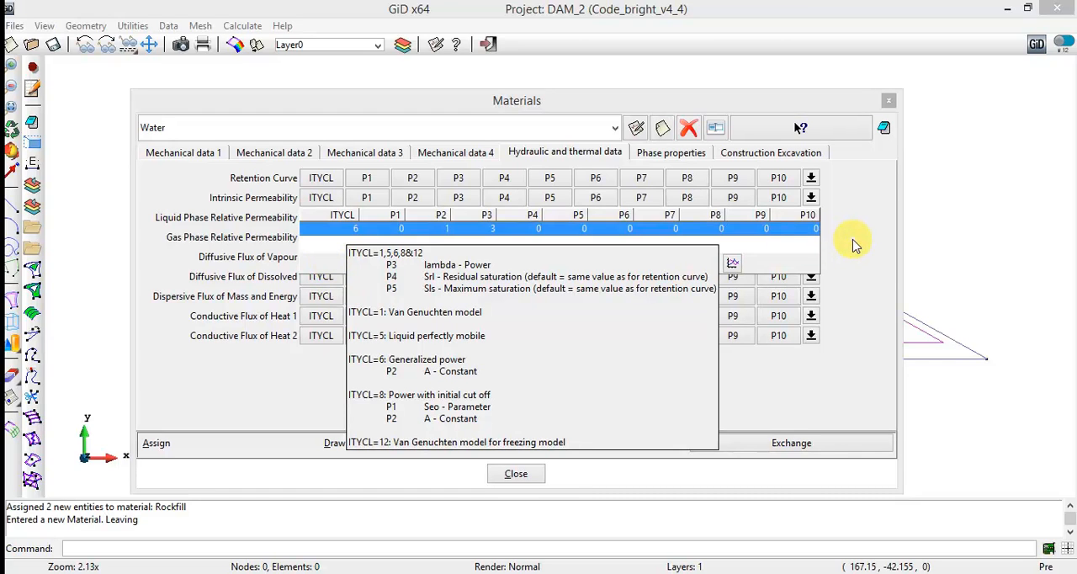
{"action": "left_click", "coordinate": [853, 241]}
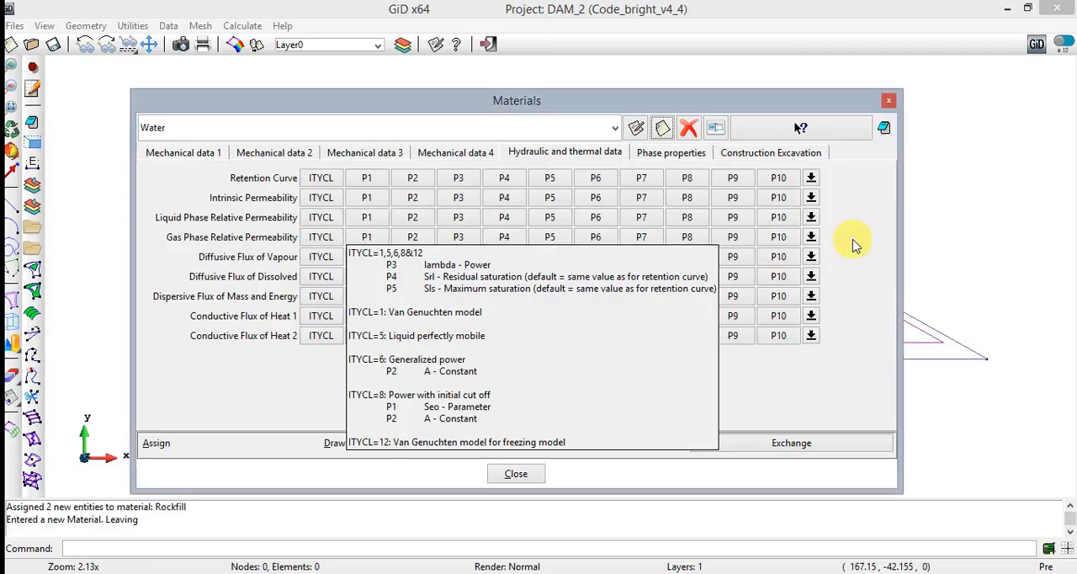
Define Water's Solid Phase Properties with ITYCL 1 and P2 set to 0.001
{"action": "left_click", "coordinate": [671, 157]}
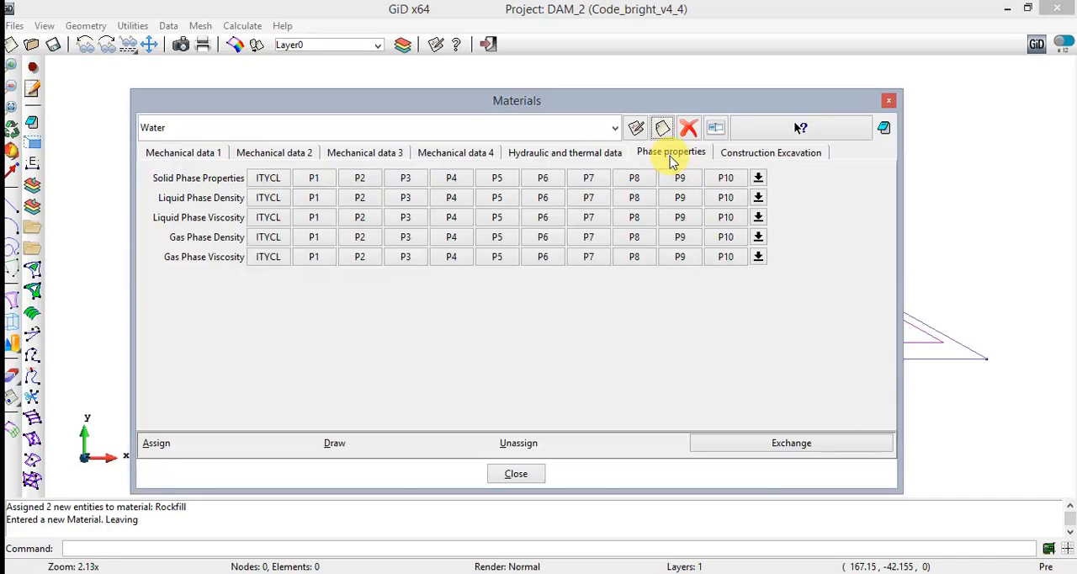
{"action": "left_click", "coordinate": [268, 178]}
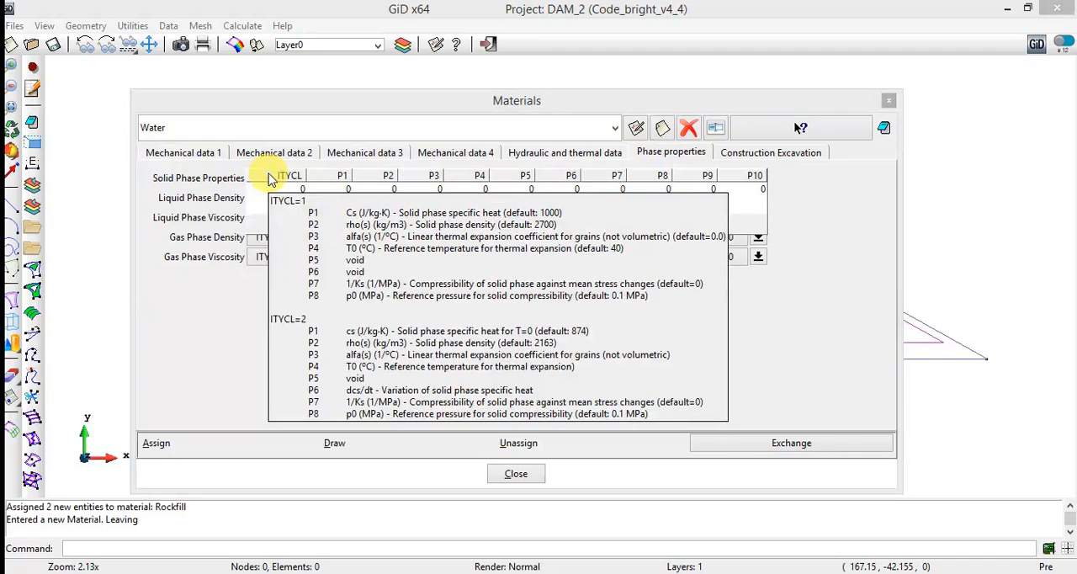
{"action": "left_click", "coordinate": [295, 188]}
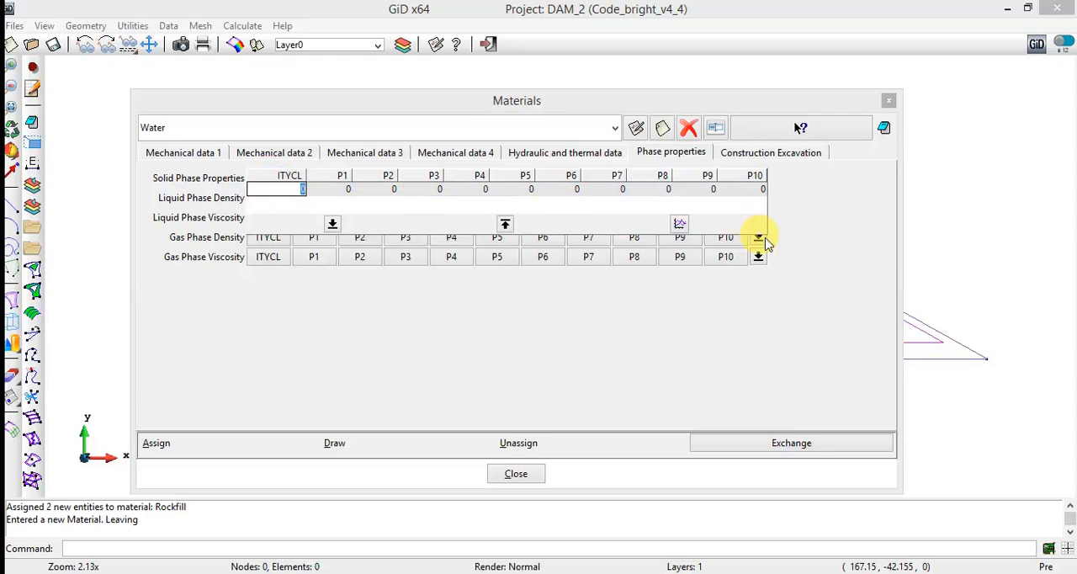
{"action": "type", "text": "1"}
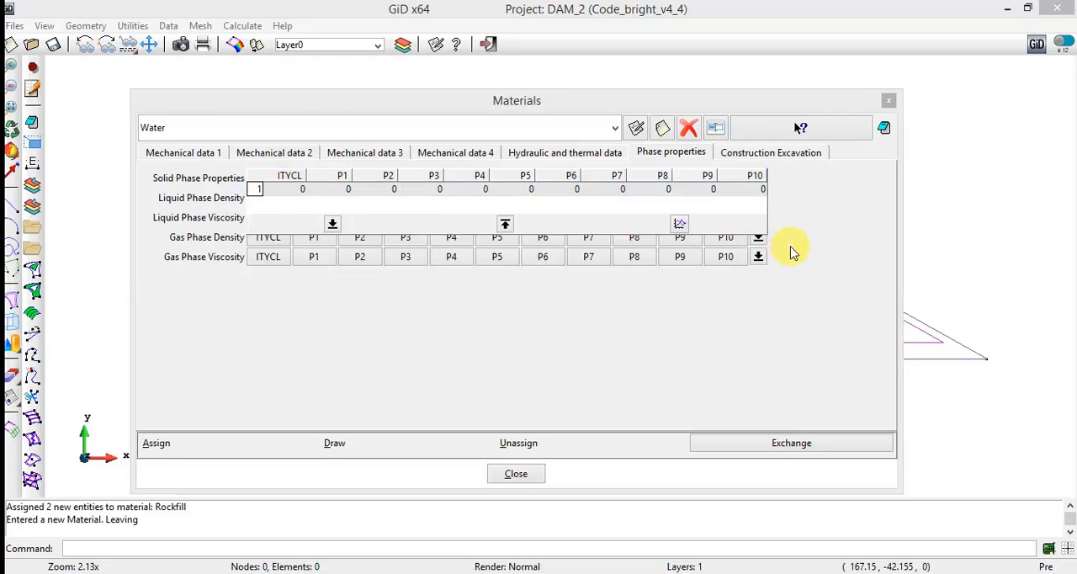
{"action": "key", "text": "Tab"}
{"action": "key", "text": "Tab"}
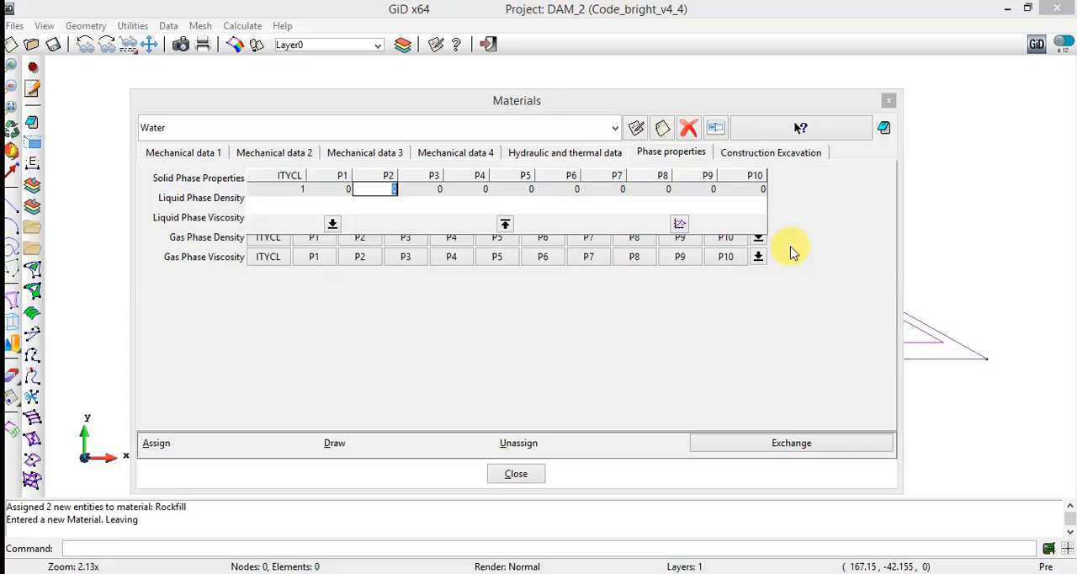
{"action": "type", "text": "0.001"}
{"action": "key", "text": "Tab"}
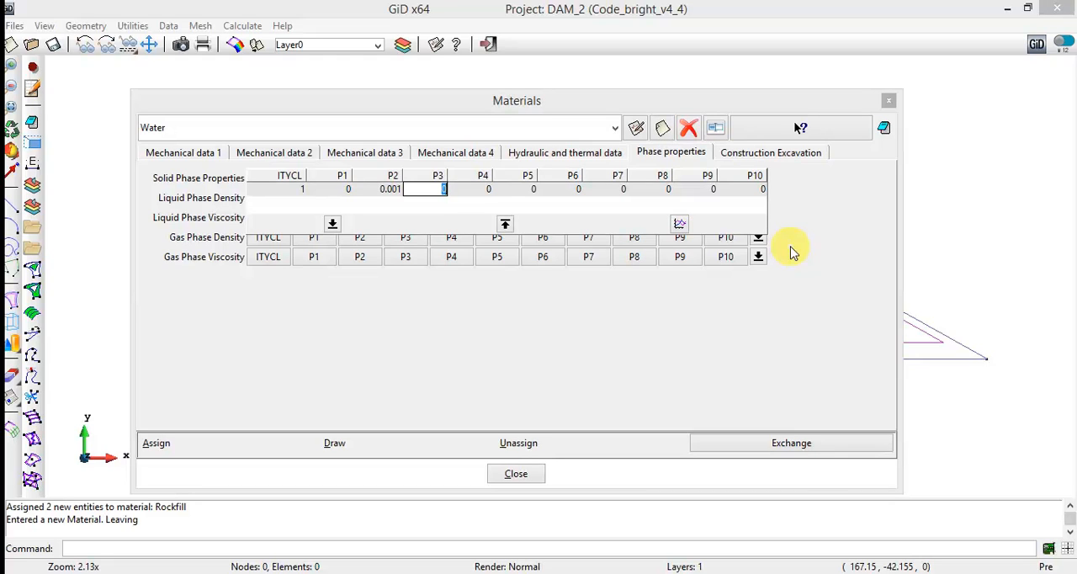
{"action": "key", "text": "Return"}
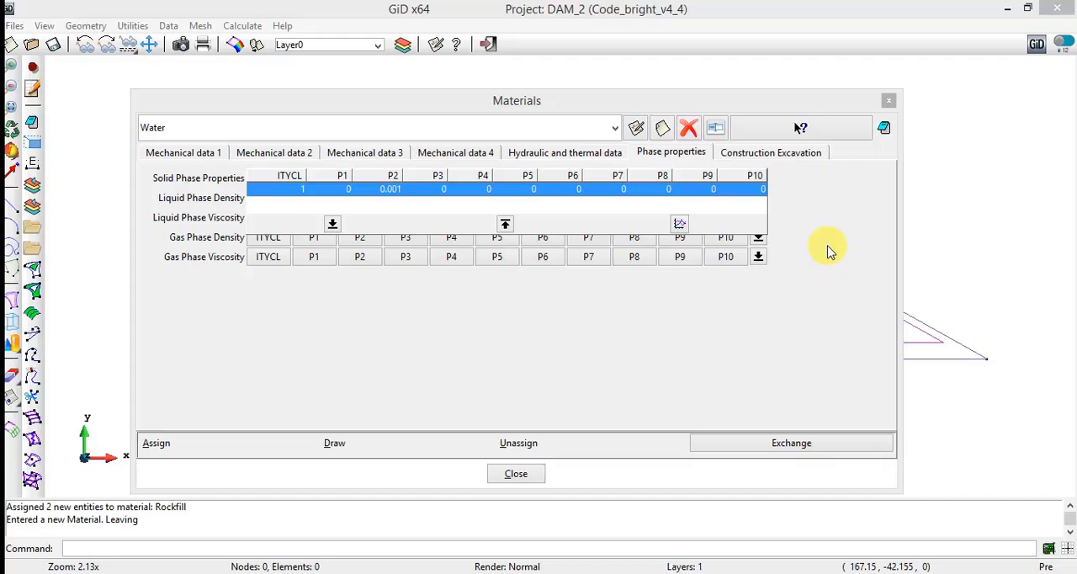
Define Water's Liquid Phase Density with ITYCL 1 and P1 set to 1000
{"action": "left_click", "coordinate": [268, 197]}
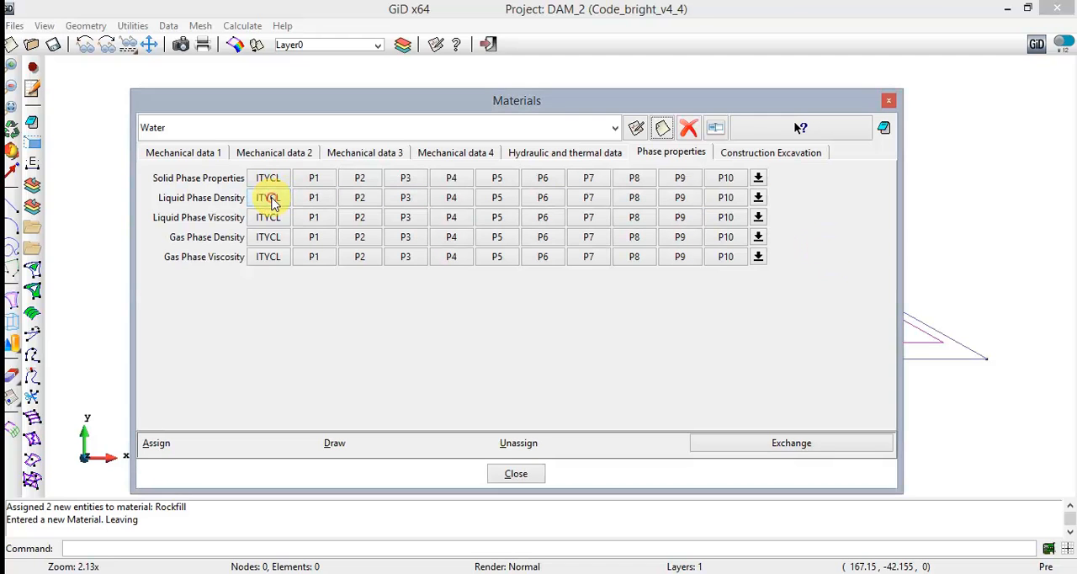
{"action": "left_click", "coordinate": [302, 209]}
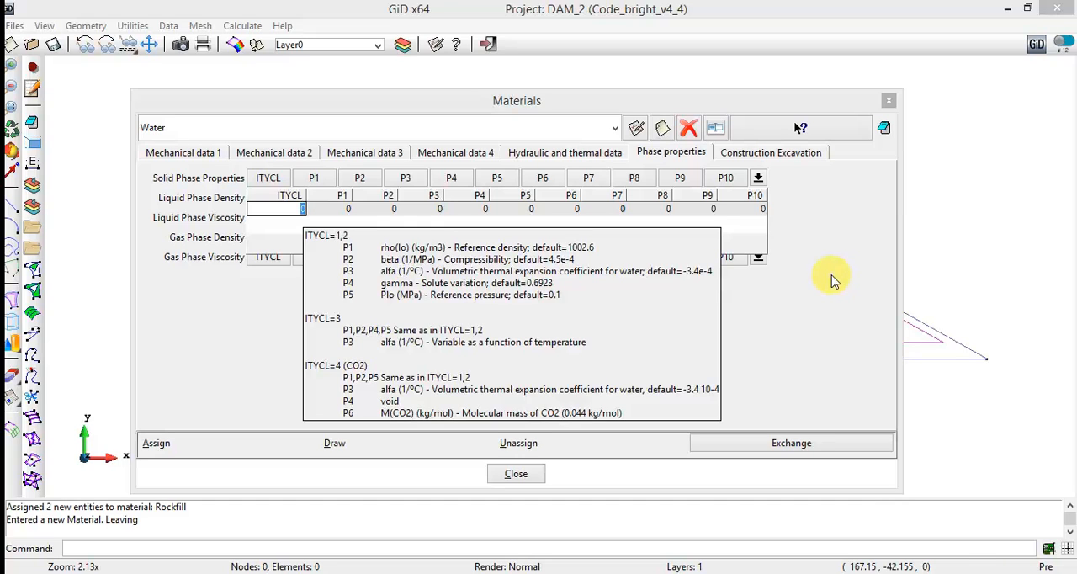
{"action": "type", "text": "1"}
{"action": "key", "text": "Tab"}
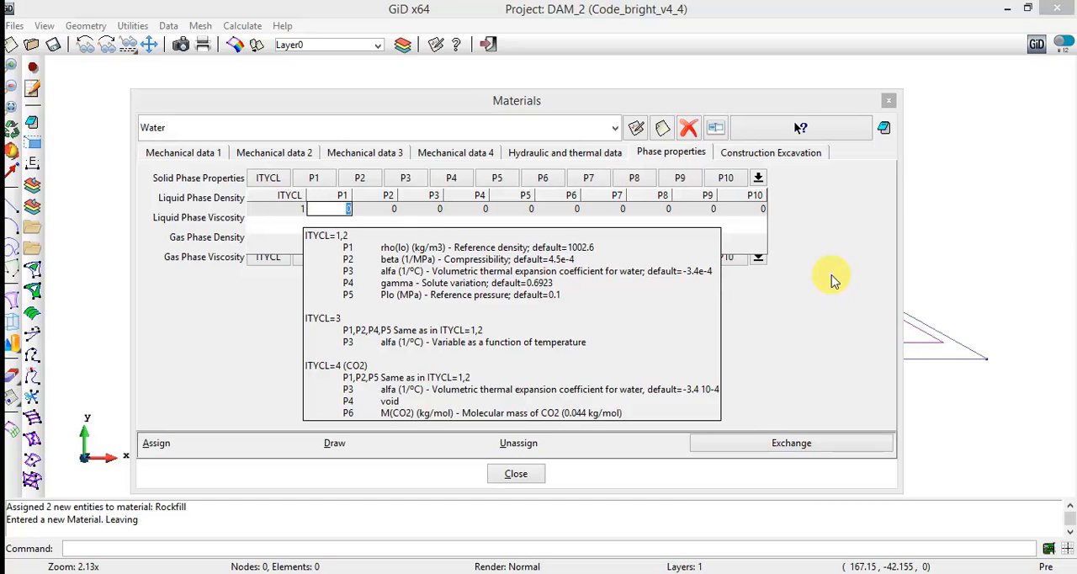
{"action": "type", "text": "1000"}
{"action": "key", "text": "Tab"}
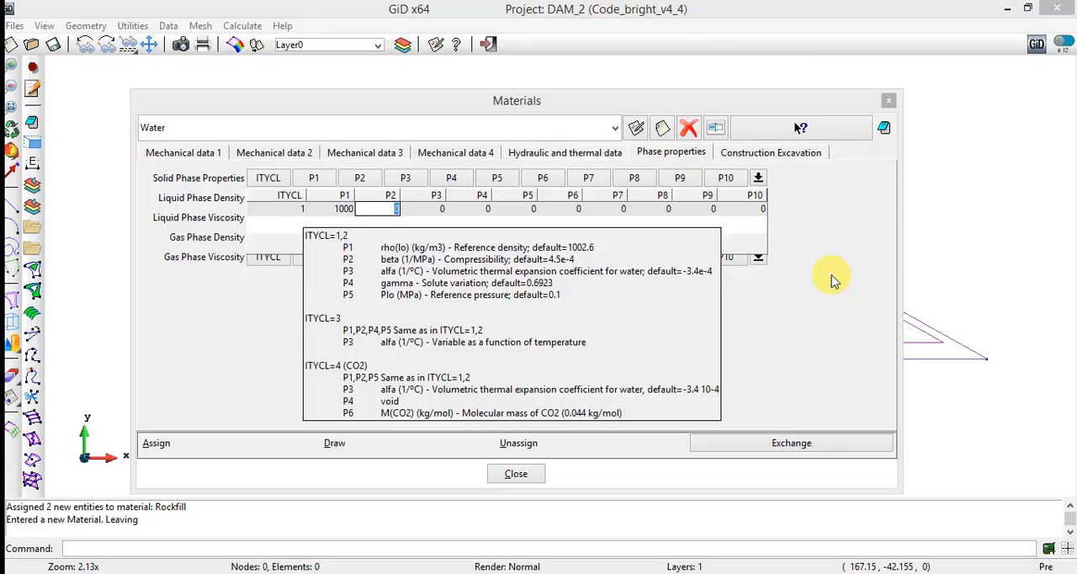
{"action": "key", "text": "Return"}
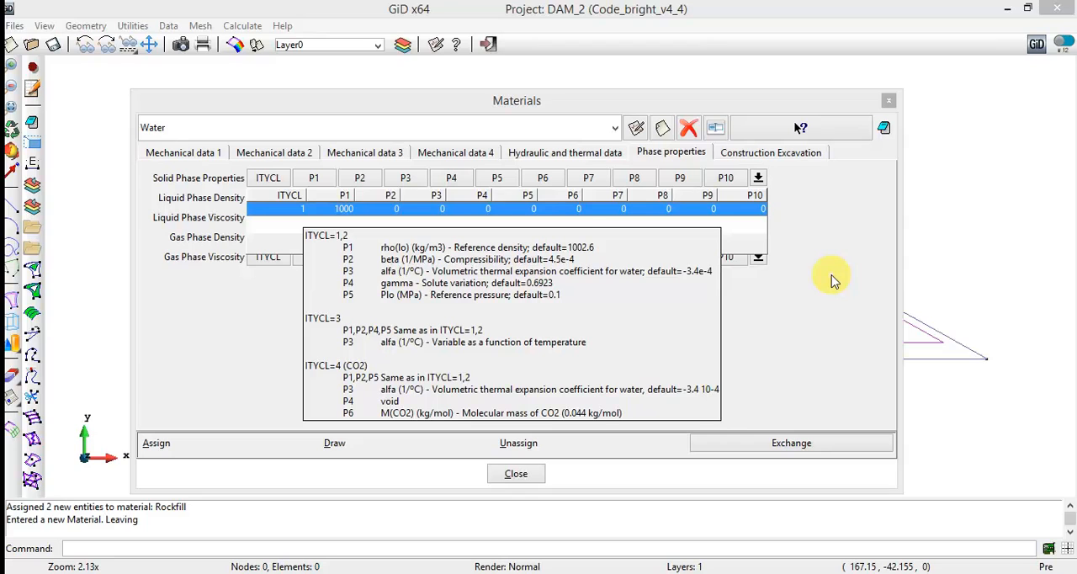
{"action": "left_click", "coordinate": [833, 281]}
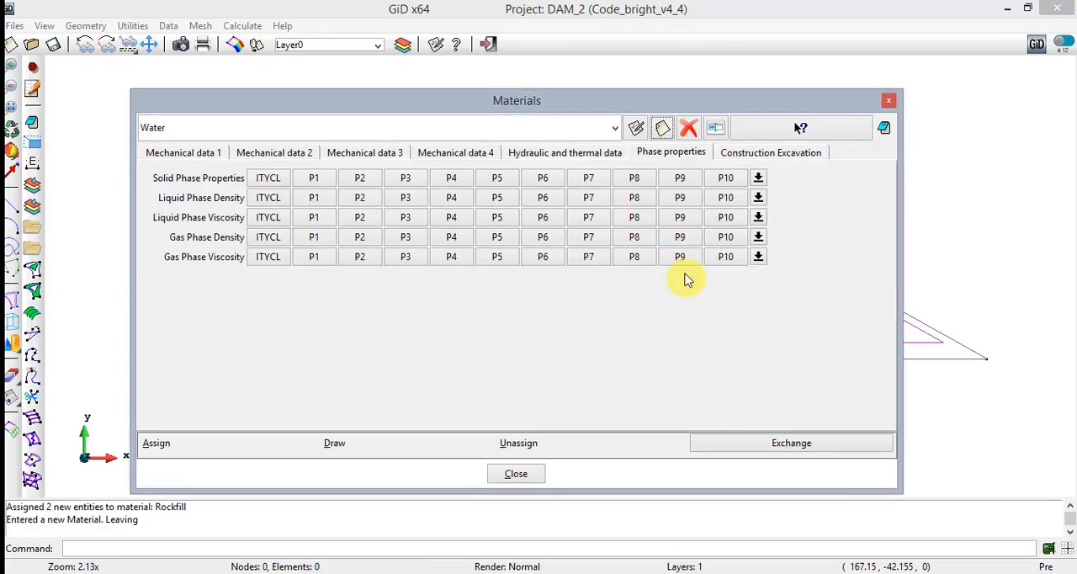
Define Water's Construction Or Excavation data with ITYCL 1 and P1 set to 1
{"action": "left_click", "coordinate": [764, 158]}
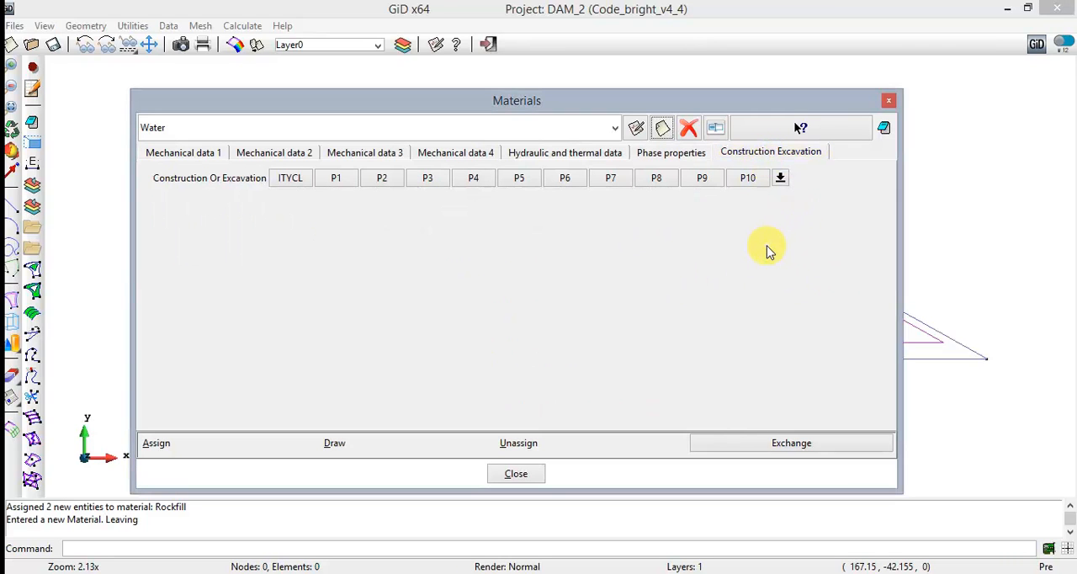
{"action": "left_click", "coordinate": [293, 181]}
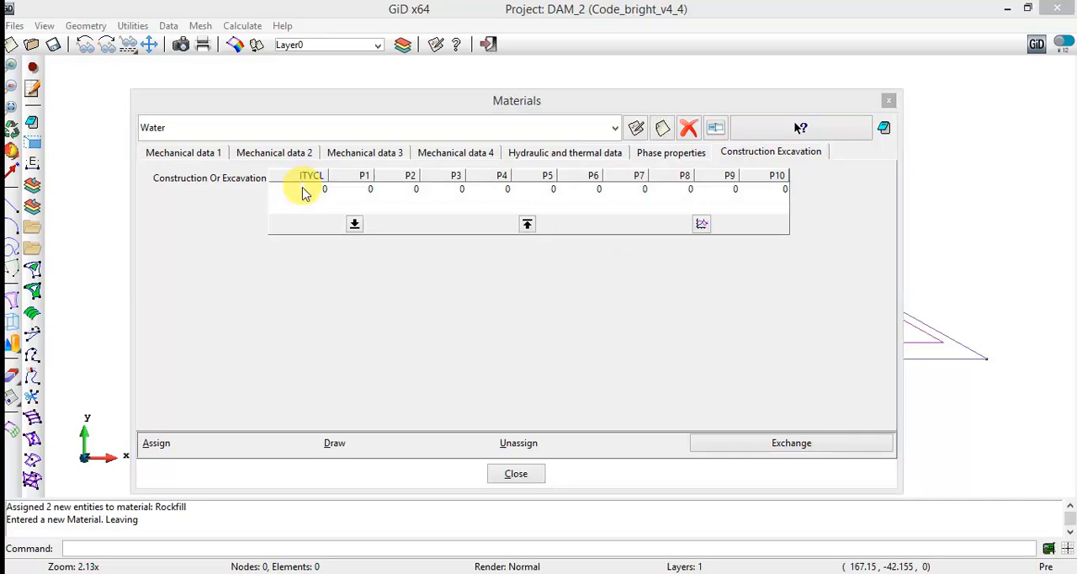
{"action": "left_click", "coordinate": [307, 188]}
{"action": "type", "text": "1"}
{"action": "key", "text": "Tab"}
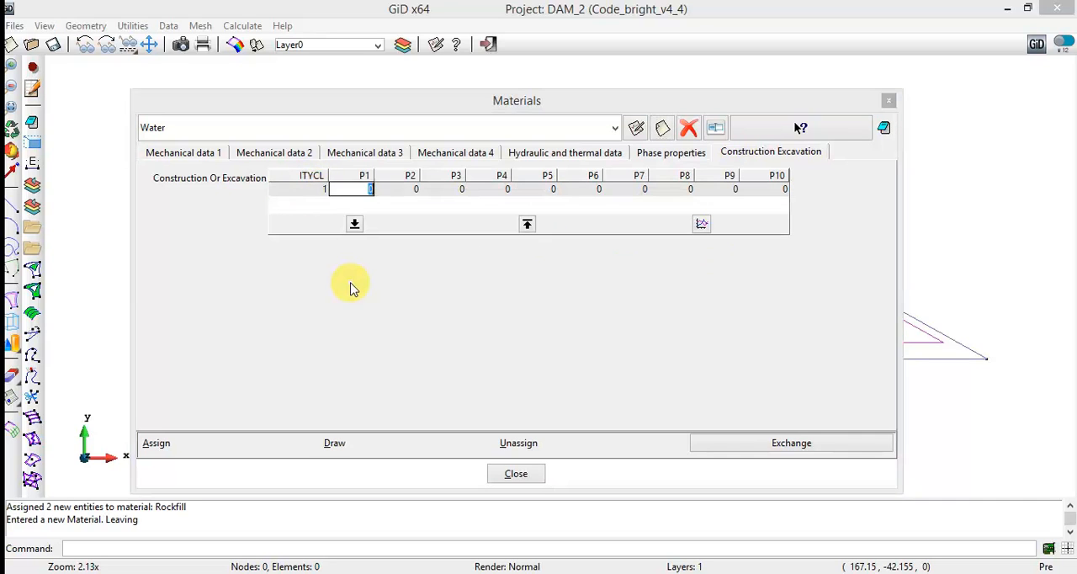
{"action": "type", "text": "1"}
{"action": "key", "text": "Tab"}
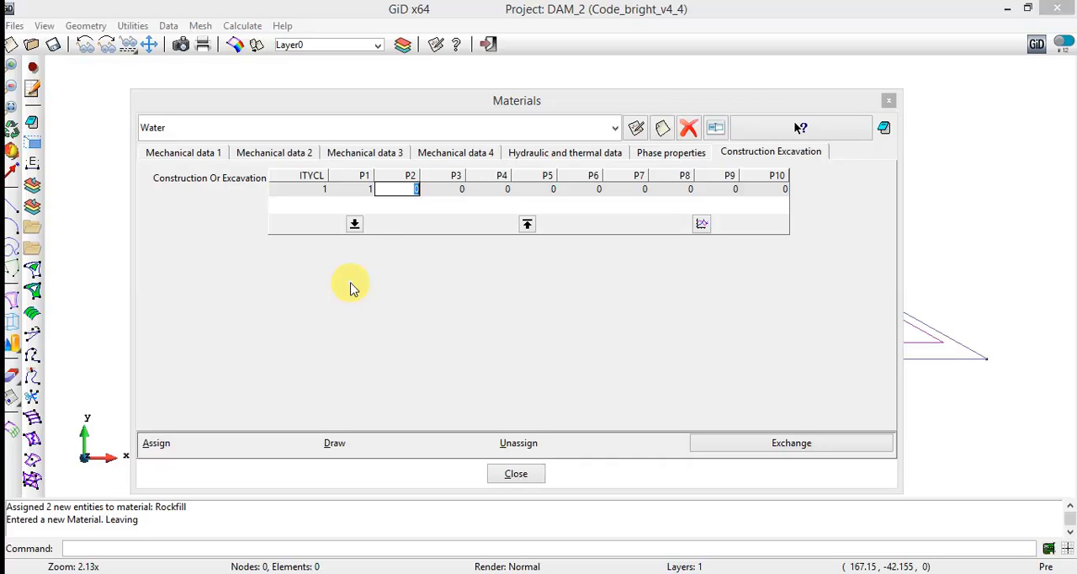
{"action": "left_click", "coordinate": [533, 270]}
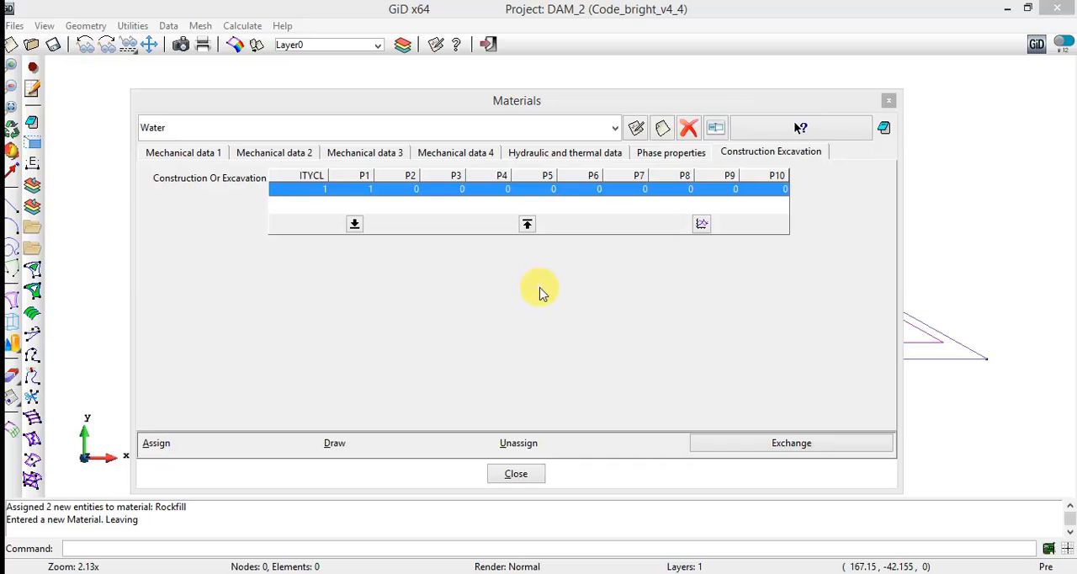
{"action": "left_click", "coordinate": [539, 291]}
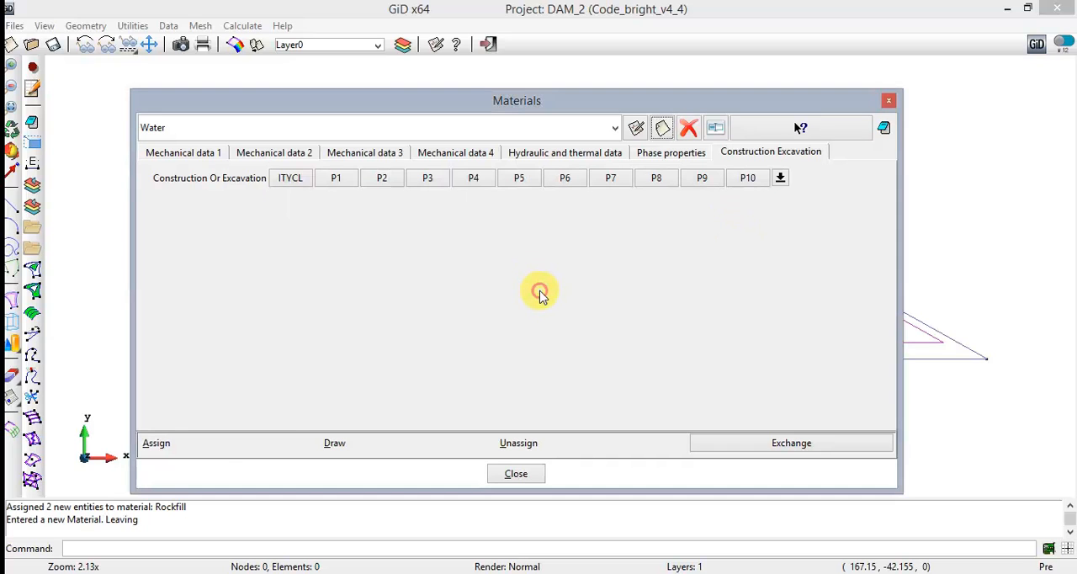
Save the changed Water data and assign the material to the reservoir surface upstream of the dam
{"action": "left_click", "coordinate": [223, 448]}
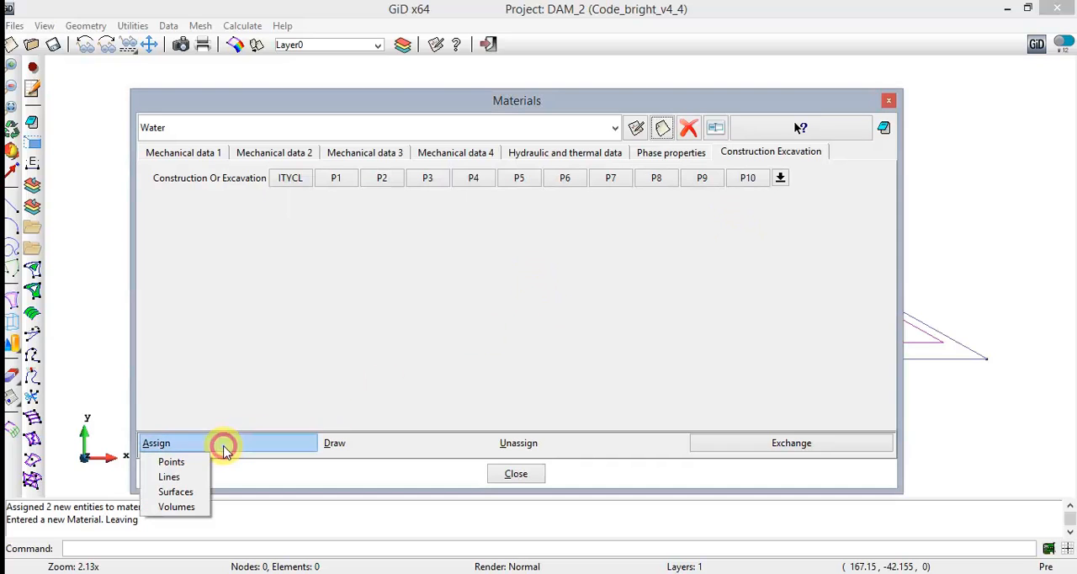
{"action": "left_click", "coordinate": [189, 492]}
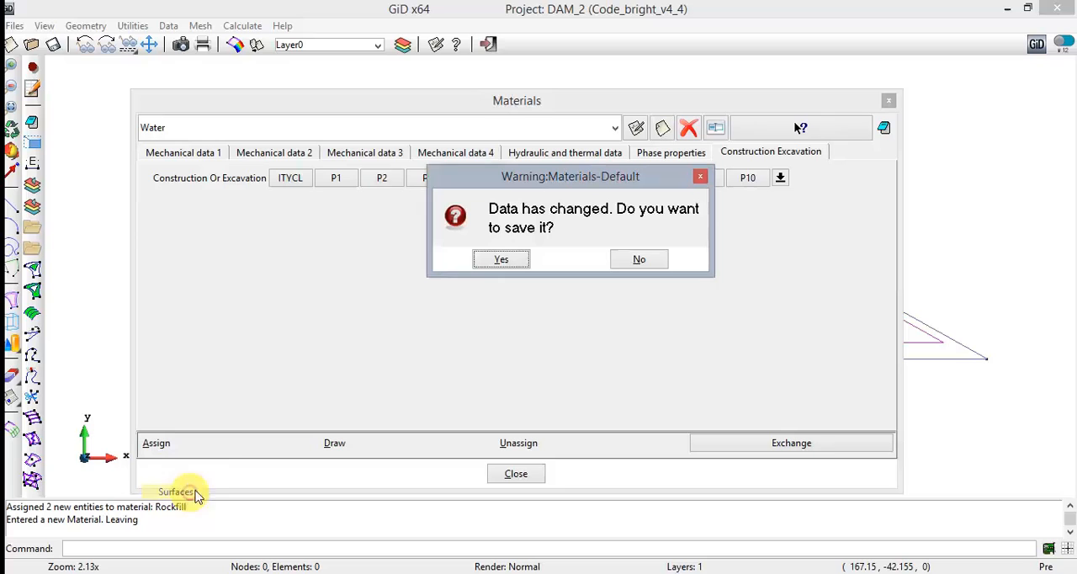
{"action": "left_click", "coordinate": [508, 261]}
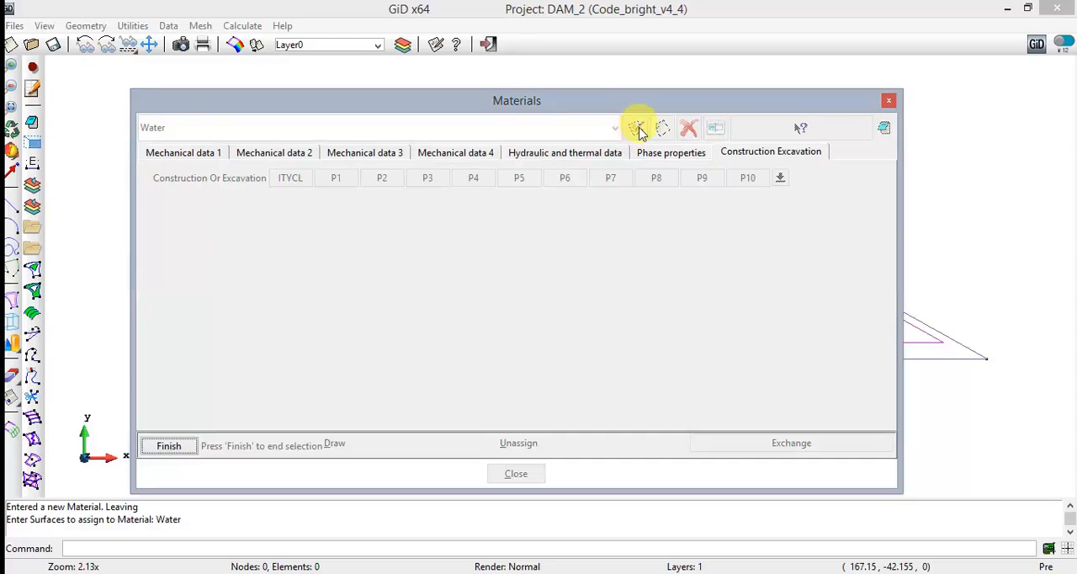
{"action": "left_click_drag", "start_coordinate": [519, 105], "coordinate": [493, 449]}
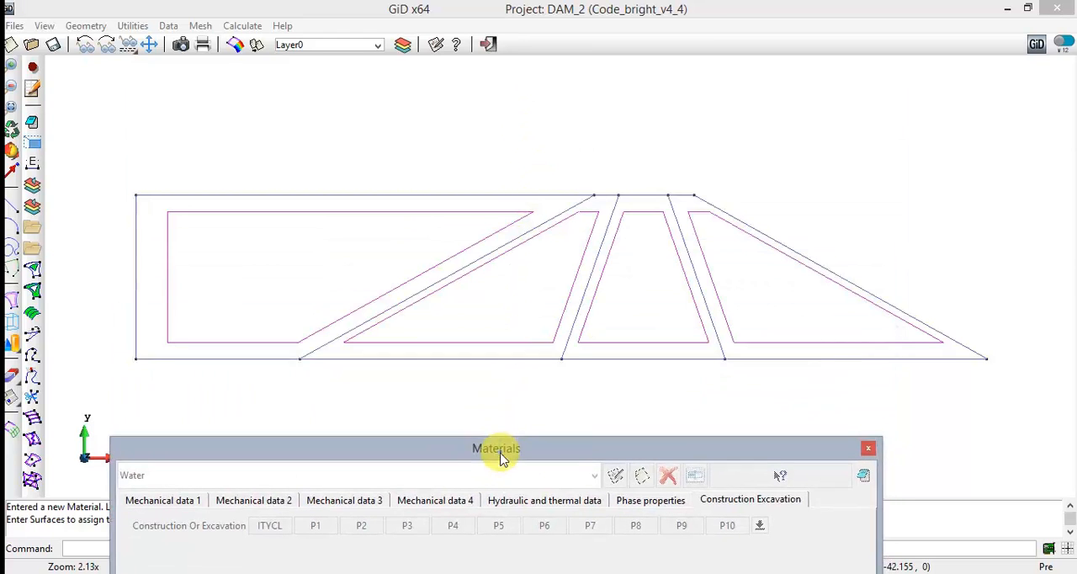
{"action": "left_click", "coordinate": [275, 340]}
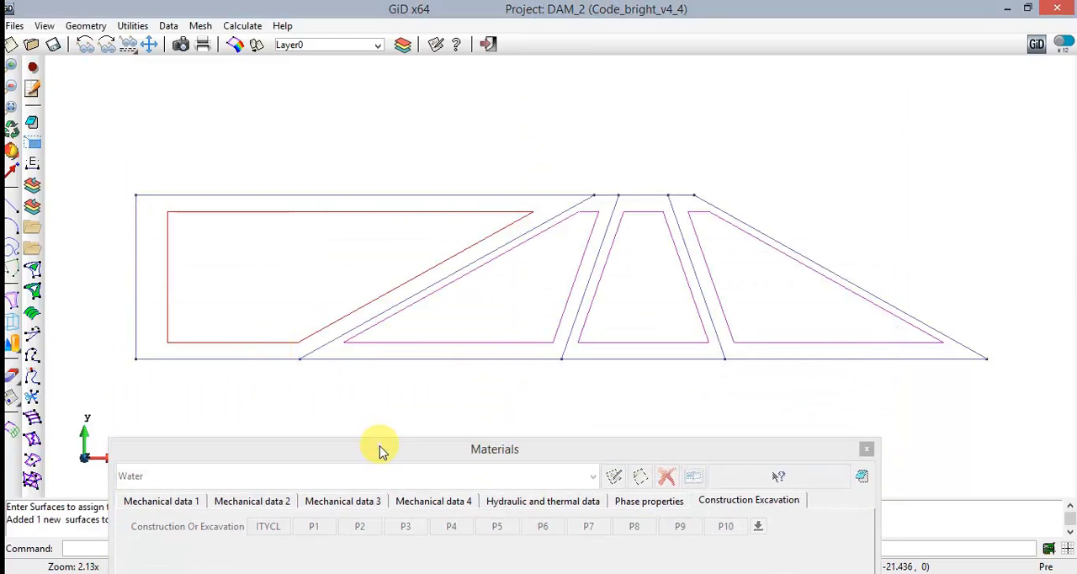
{"action": "left_click_drag", "start_coordinate": [378, 435], "coordinate": [457, 83]}
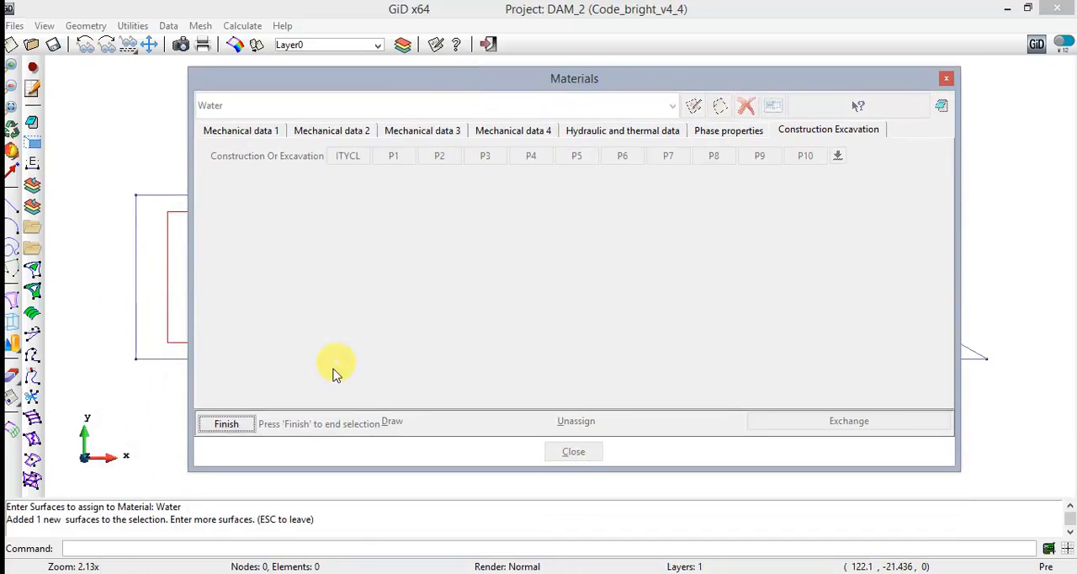
{"action": "left_click", "coordinate": [228, 423]}
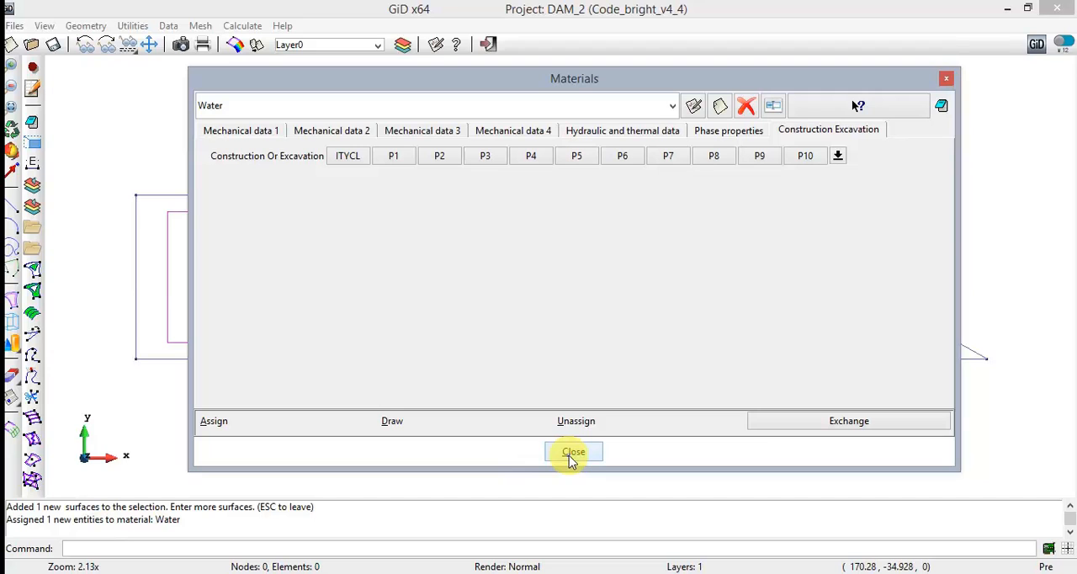
Draw all material assignments in colour to check the Core, Rockfill and Water surfaces, and end the display
{"action": "left_click", "coordinate": [423, 423]}
{"action": "left_click", "coordinate": [423, 455]}
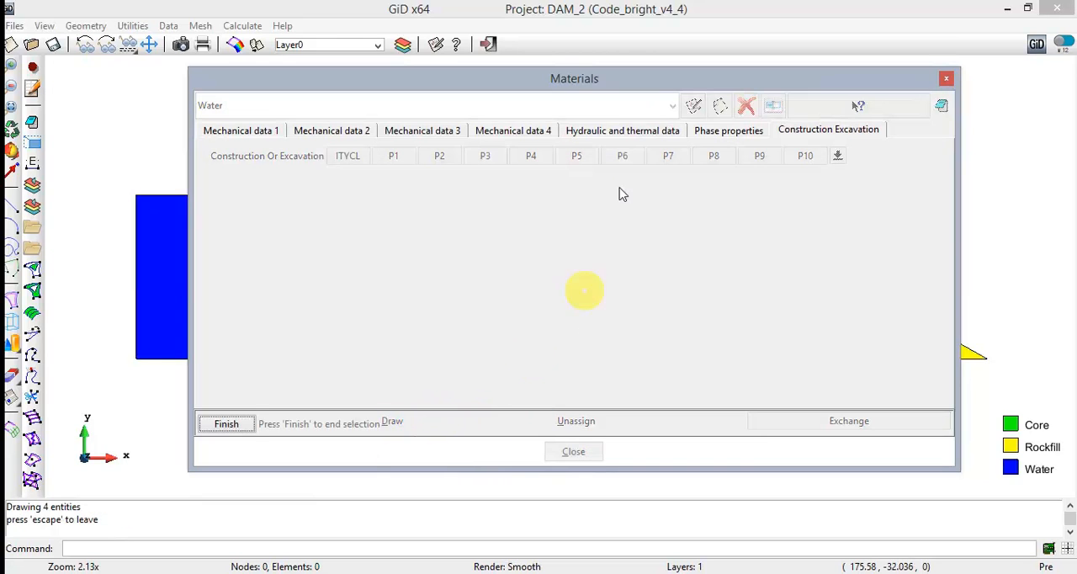
{"action": "left_click_drag", "start_coordinate": [644, 84], "coordinate": [596, 445]}
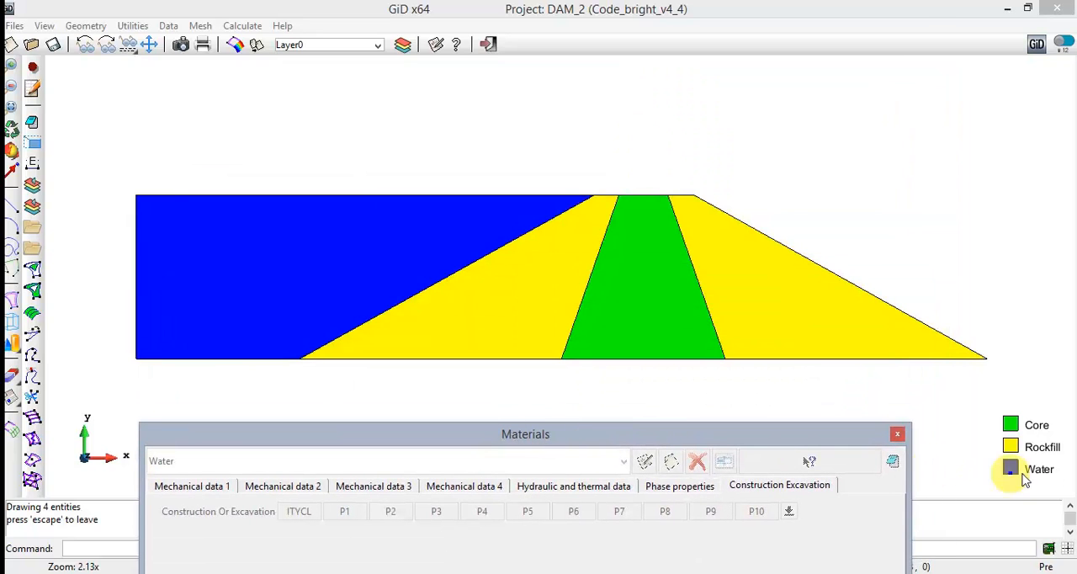
{"action": "left_click", "coordinate": [622, 332]}
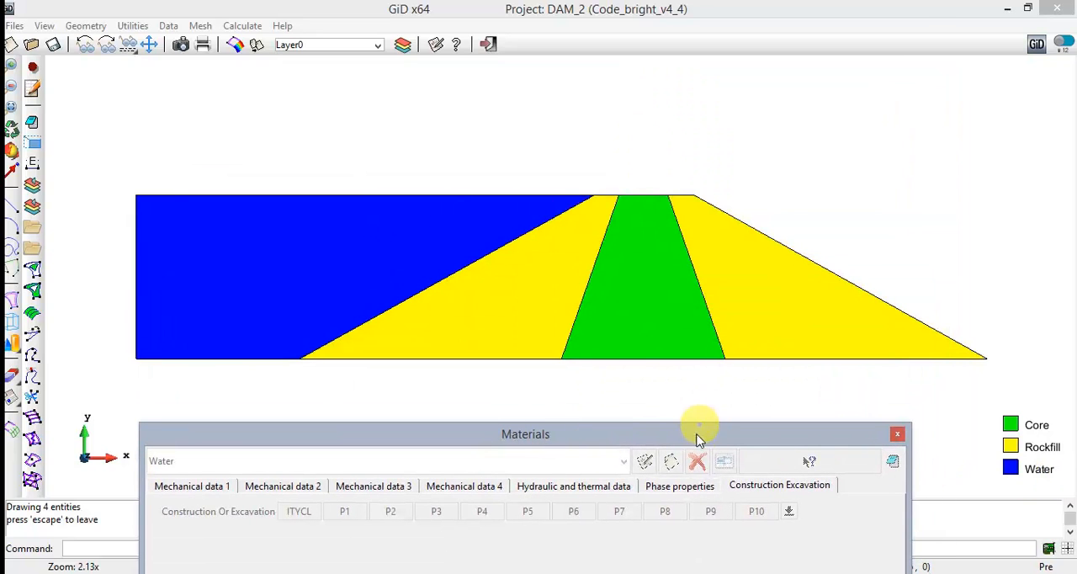
{"action": "left_click_drag", "start_coordinate": [698, 426], "coordinate": [698, 95]}
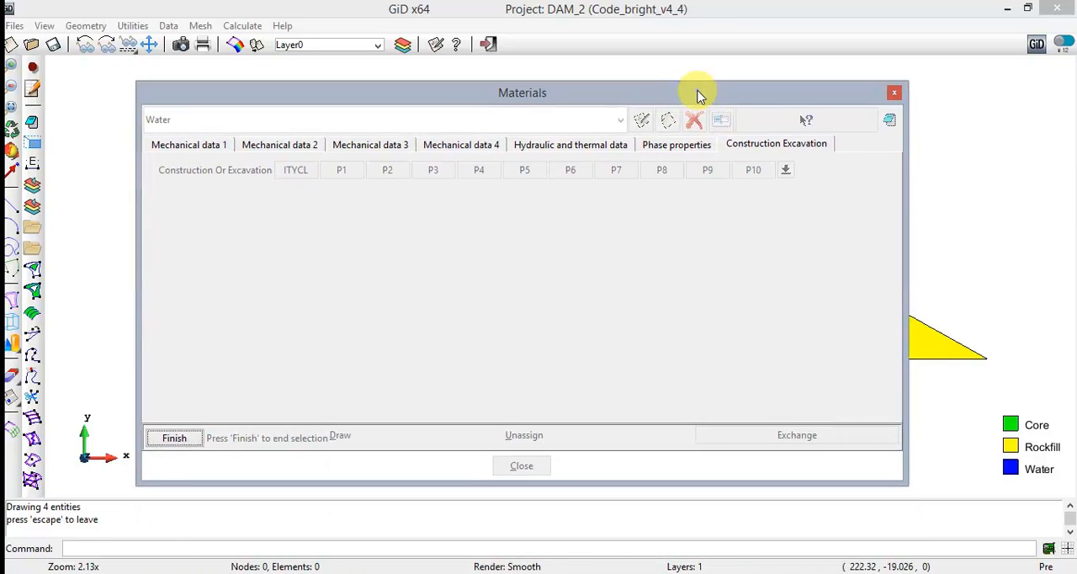
{"action": "left_click", "coordinate": [187, 438]}
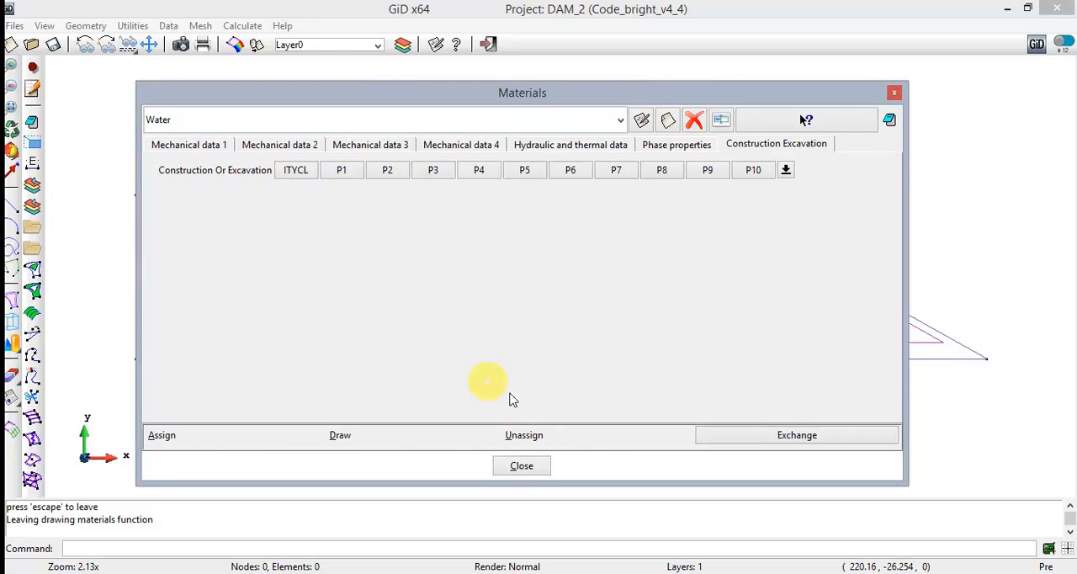
Close the materials data, save the DAM_2 project and open the Conditions data
{"action": "left_click", "coordinate": [528, 468]}
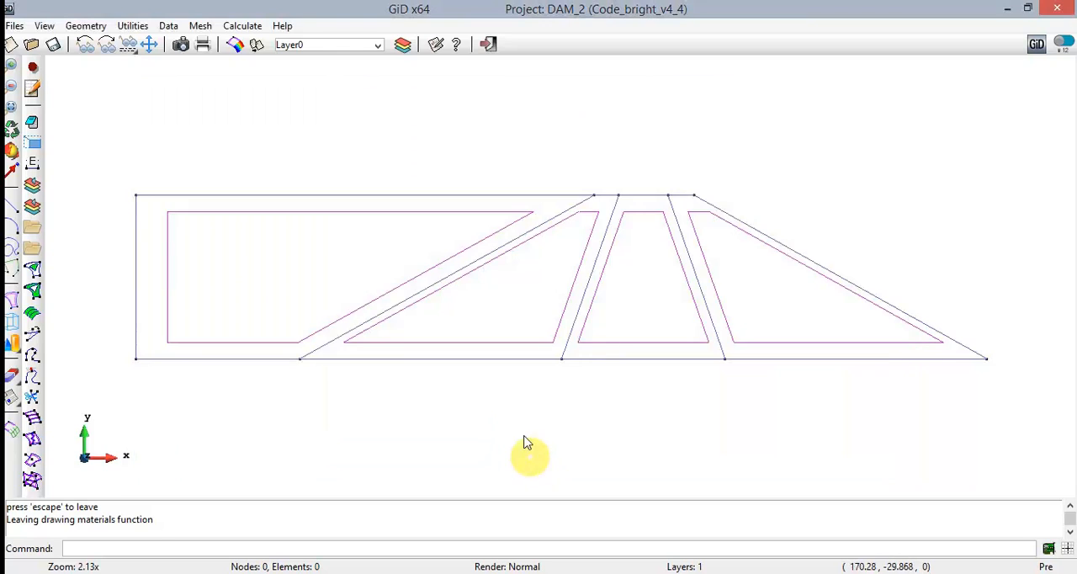
{"action": "left_click", "coordinate": [53, 46]}
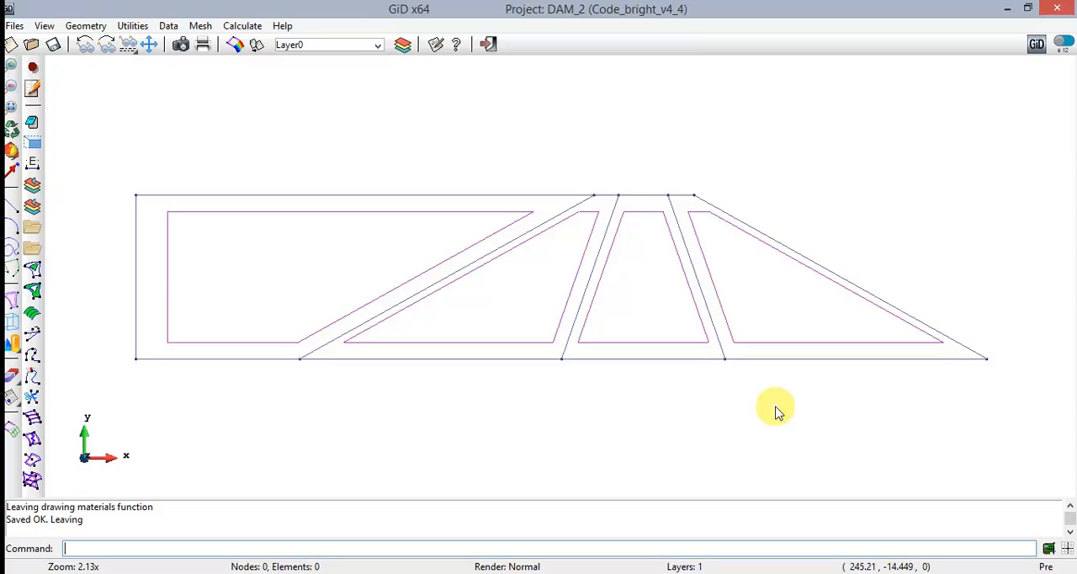
{"action": "left_click", "coordinate": [168, 25]}
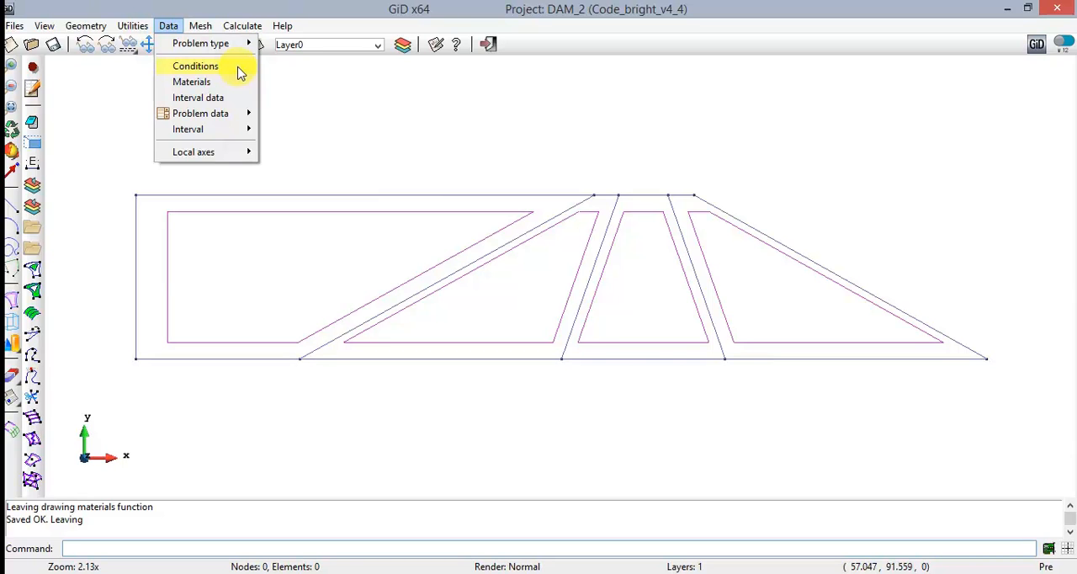
{"action": "left_click", "coordinate": [239, 69]}
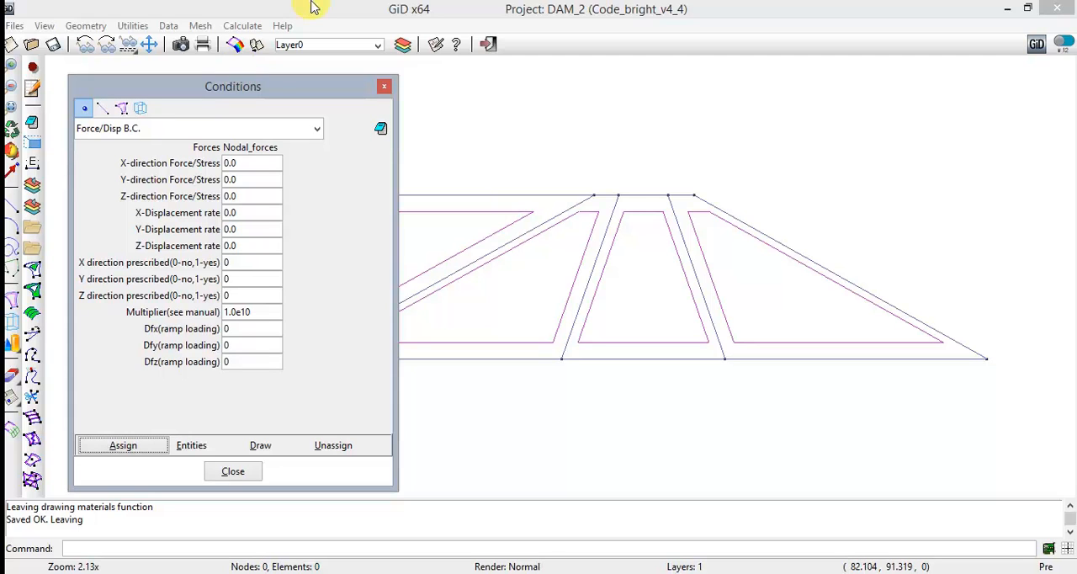
Define a line Force/Disp B.C. as Boundary Stress with X and Y direction prescribed set to 1
{"action": "left_click", "coordinate": [116, 109]}
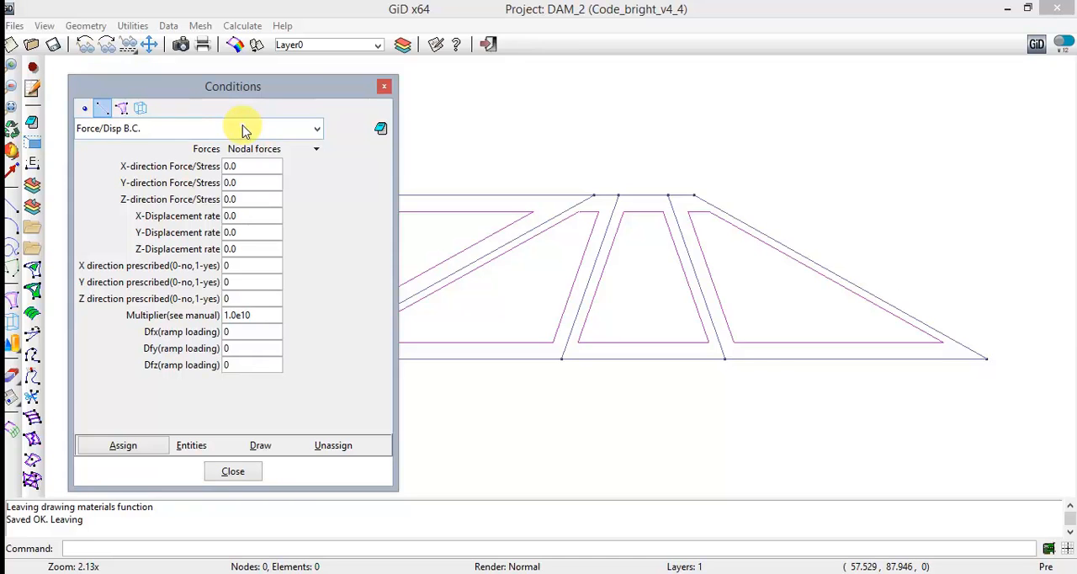
{"action": "left_click", "coordinate": [315, 151]}
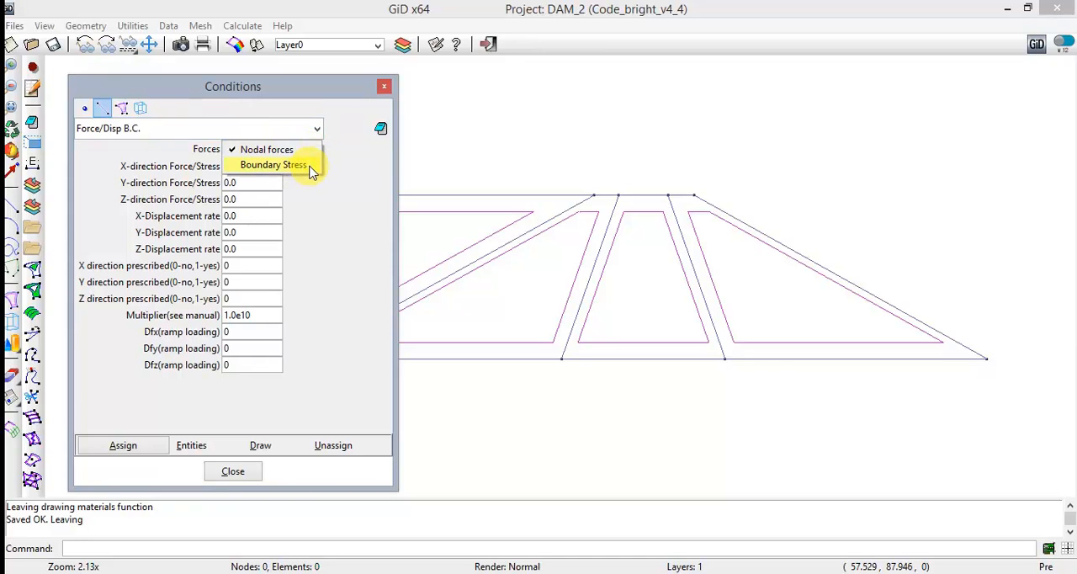
{"action": "left_click", "coordinate": [311, 165]}
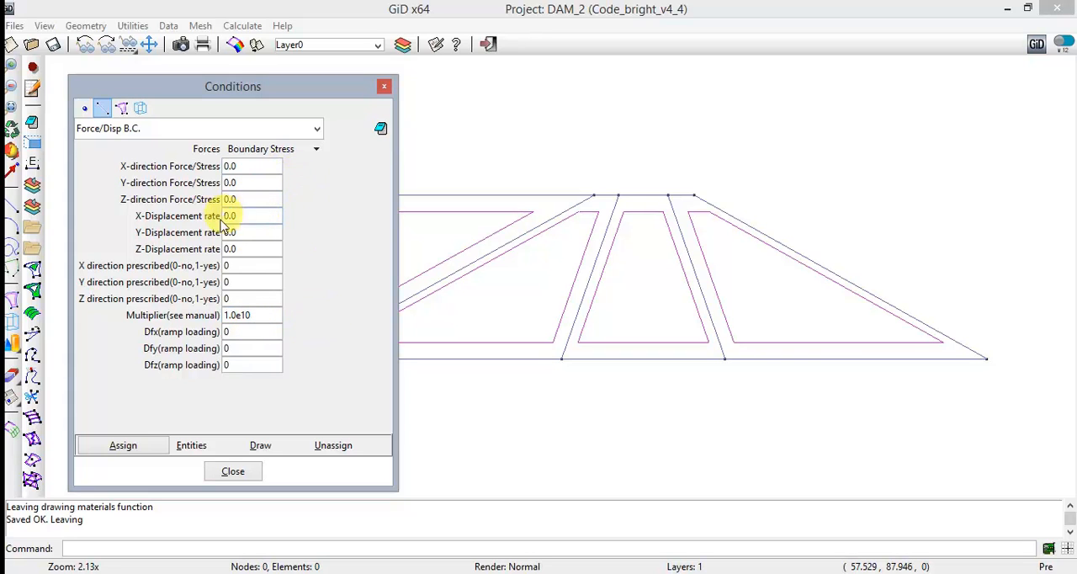
{"action": "double_click", "coordinate": [257, 268]}
{"action": "type", "text": "1"}
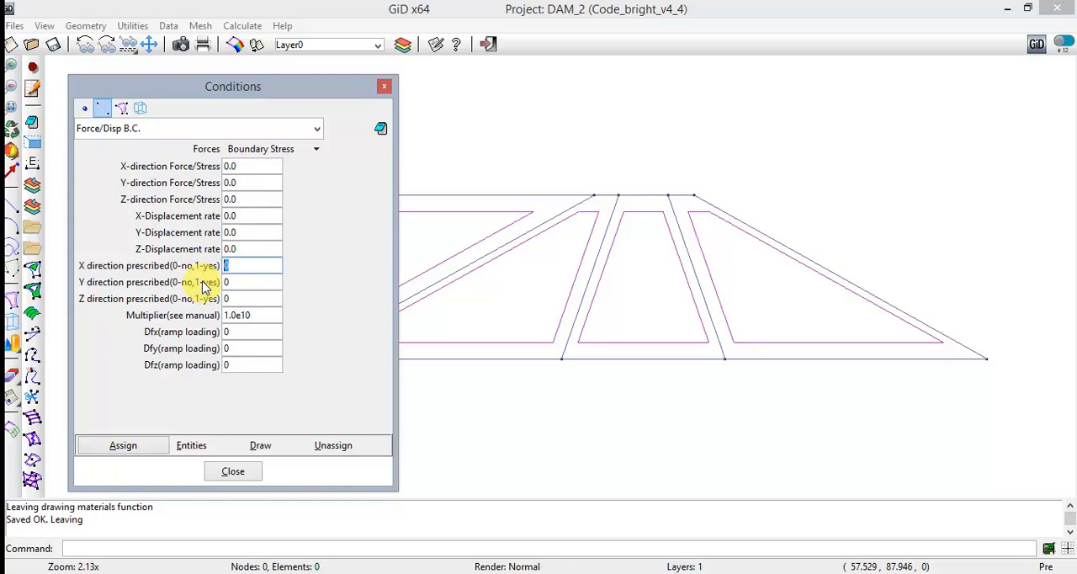
{"action": "key", "text": "Tab"}
{"action": "type", "text": "1"}
{"action": "key", "text": "Tab"}
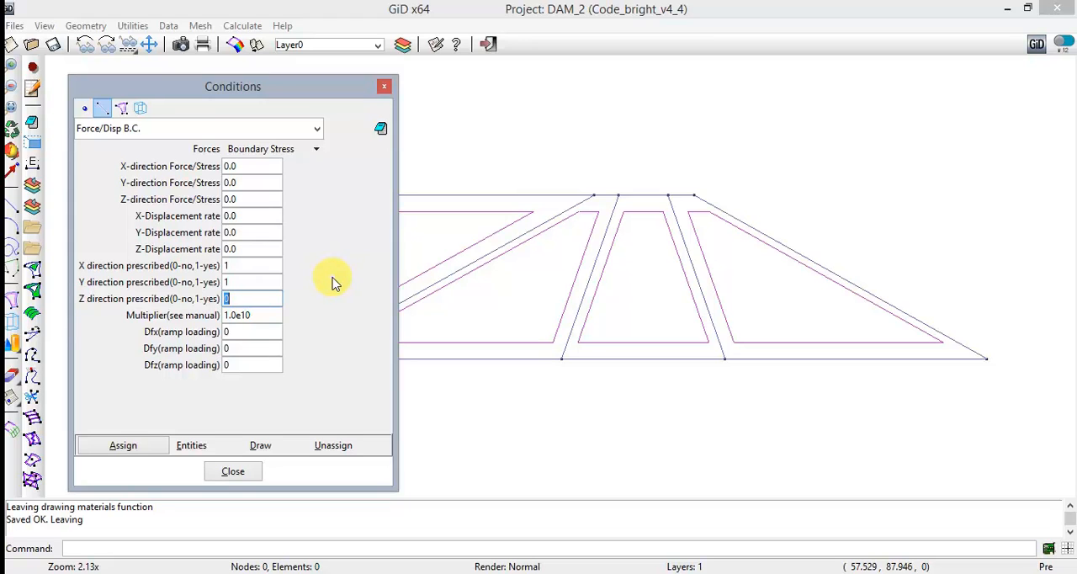
Show the number labels of all lines in the dam geometry
{"action": "left_click", "coordinate": [44, 26]}
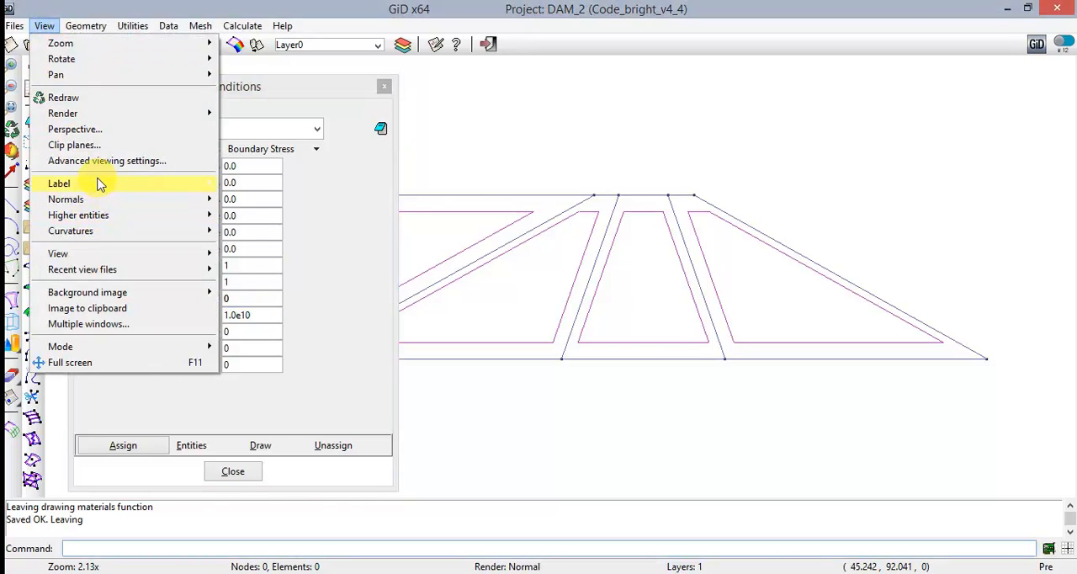
{"action": "mouse_move", "coordinate": [99, 185]}
{"action": "mouse_move", "coordinate": [281, 202]}
{"action": "left_click", "coordinate": [298, 228]}
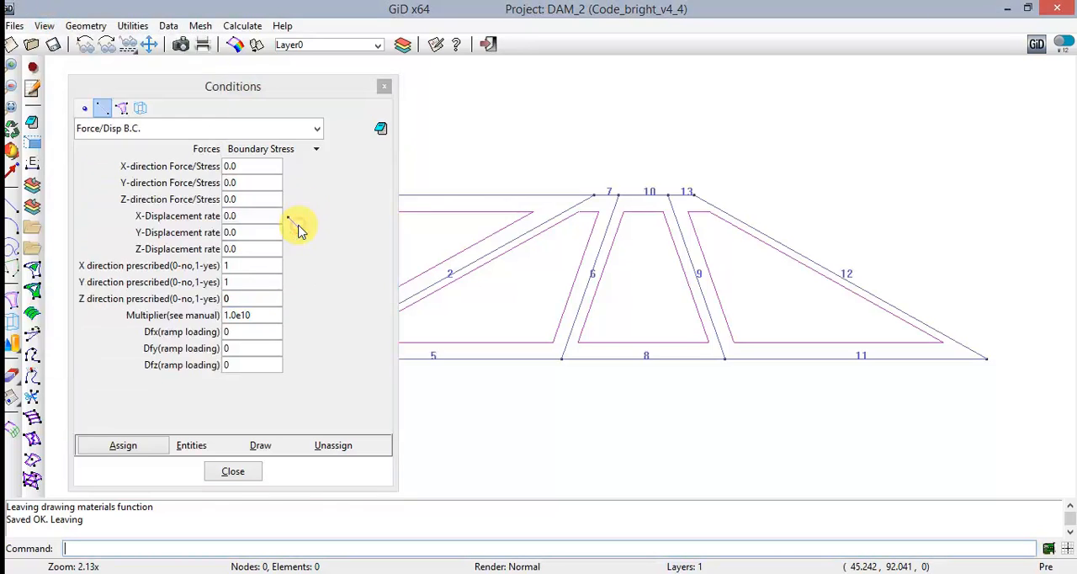
Assign the fixed X and Y displacement condition to base lines 1, 5, 8 and 11
{"action": "left_click", "coordinate": [140, 447]}
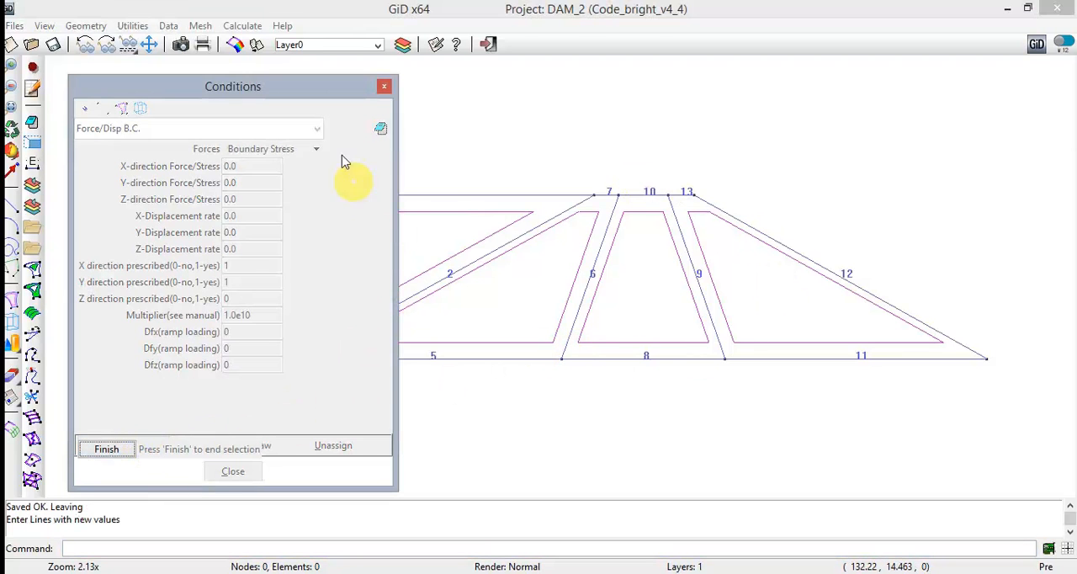
{"action": "left_click_drag", "start_coordinate": [326, 99], "coordinate": [440, 448]}
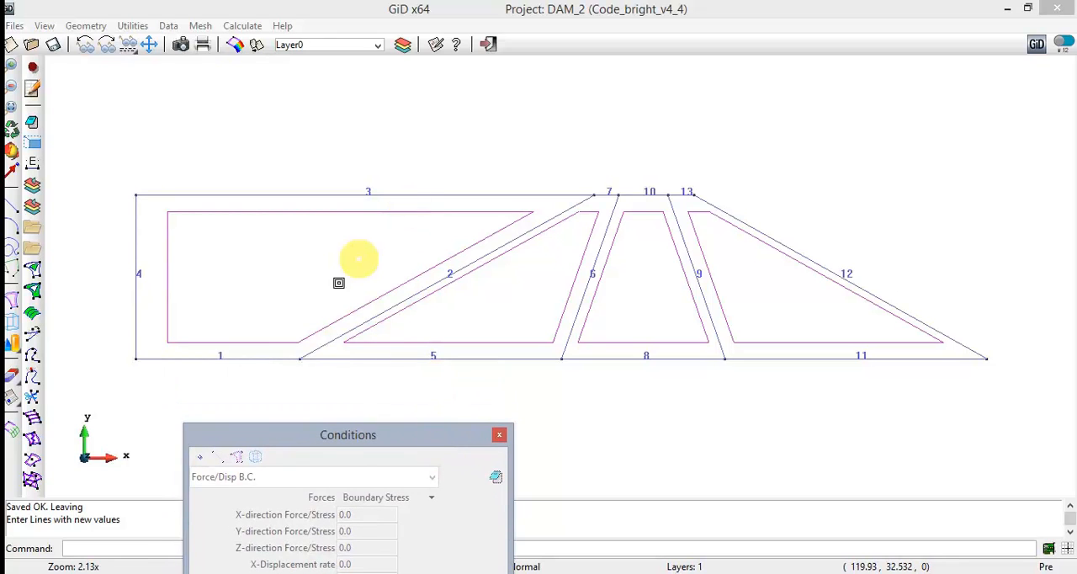
{"action": "left_click", "coordinate": [245, 363]}
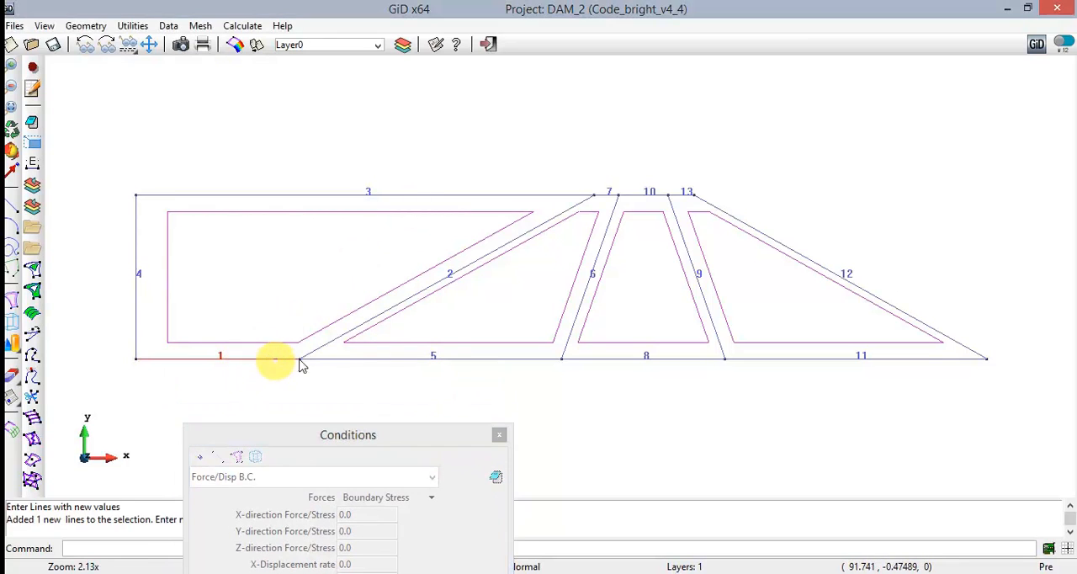
{"action": "left_click", "coordinate": [444, 360]}
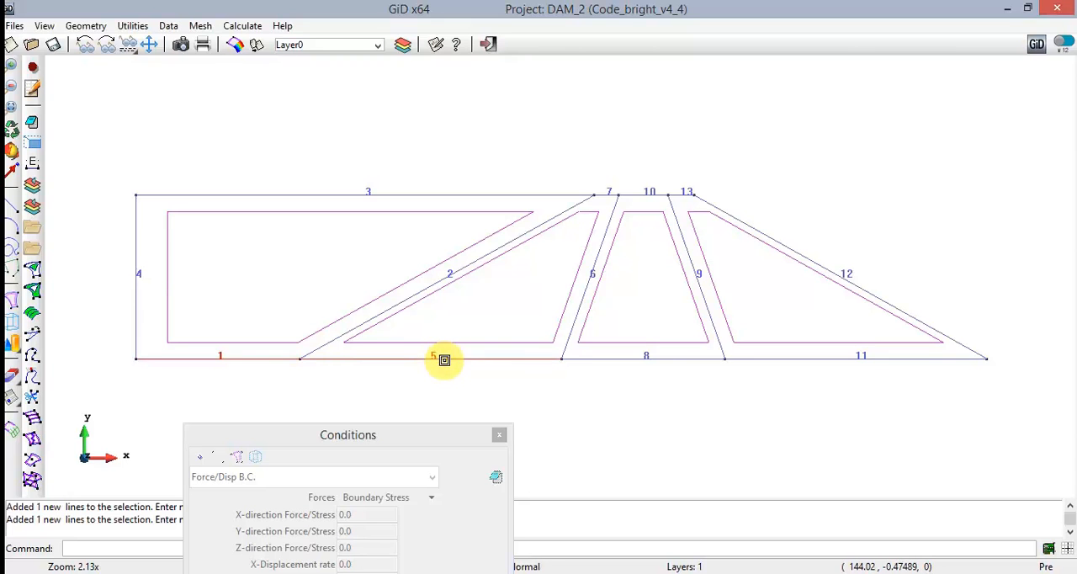
{"action": "left_click", "coordinate": [665, 359]}
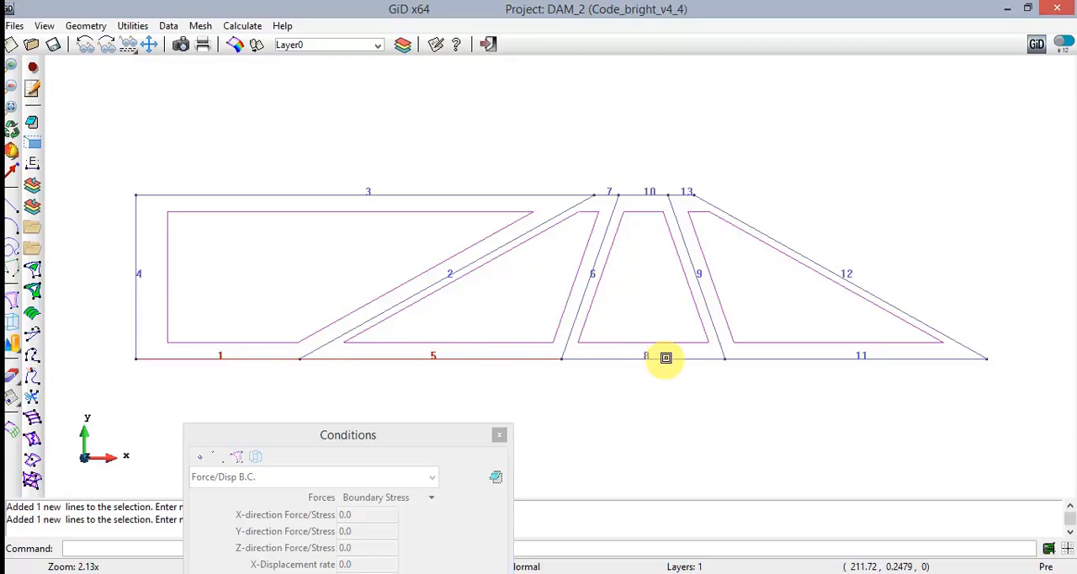
{"action": "left_click", "coordinate": [807, 358]}
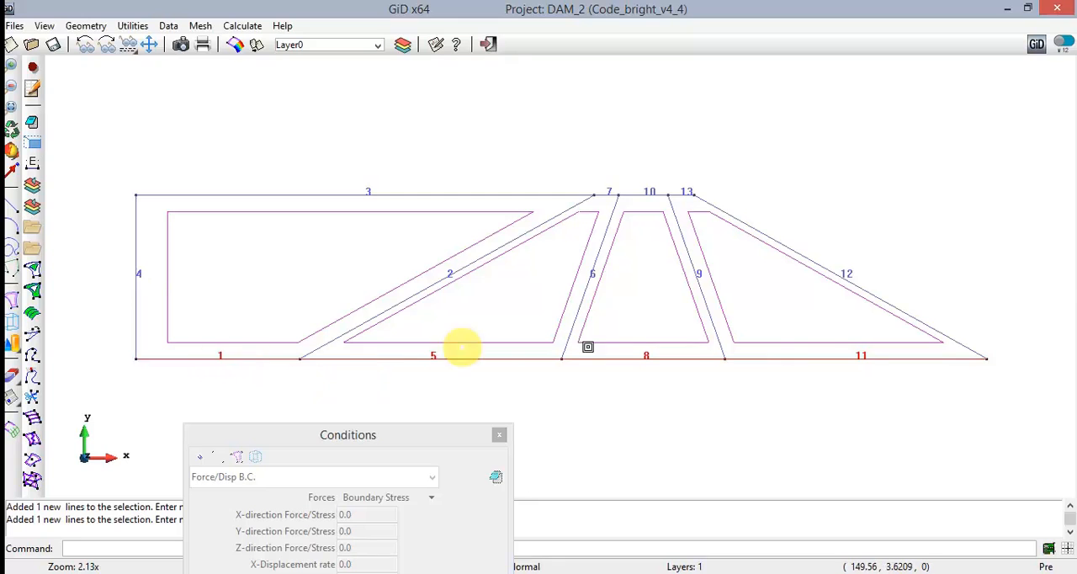
{"action": "left_click_drag", "start_coordinate": [399, 434], "coordinate": [343, 101]}
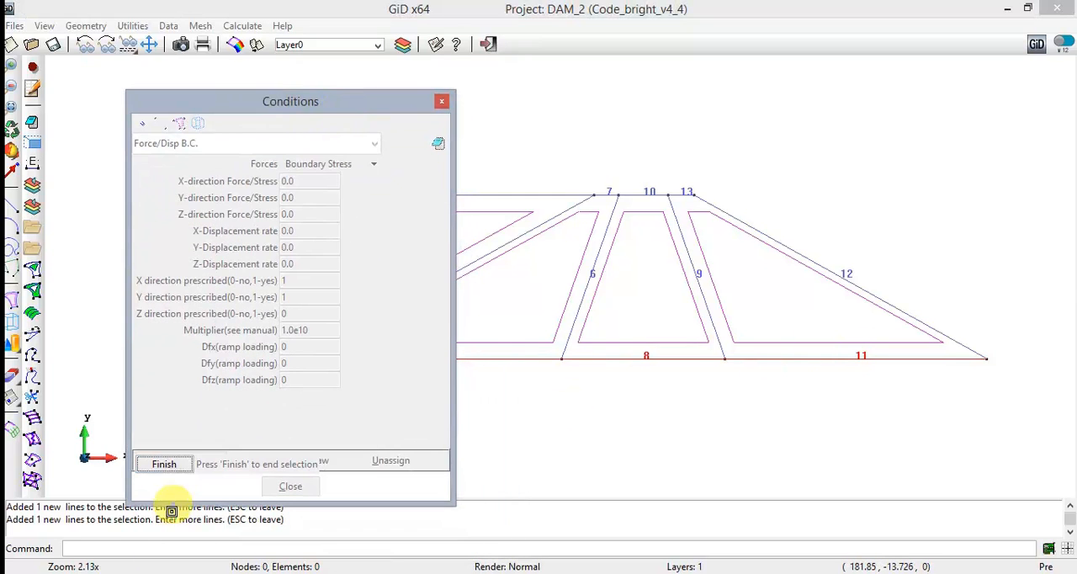
{"action": "left_click", "coordinate": [173, 463]}
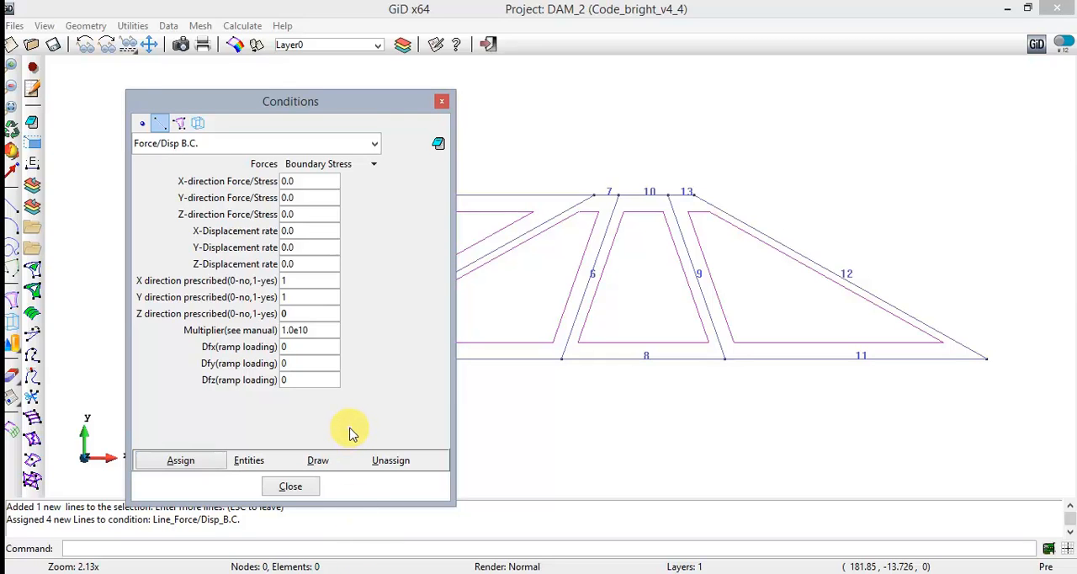
Set Y direction prescribed to 0 and assign the X-only condition to the reservoir's upstream vertical line 4
{"action": "left_click_drag", "start_coordinate": [298, 296], "coordinate": [274, 296]}
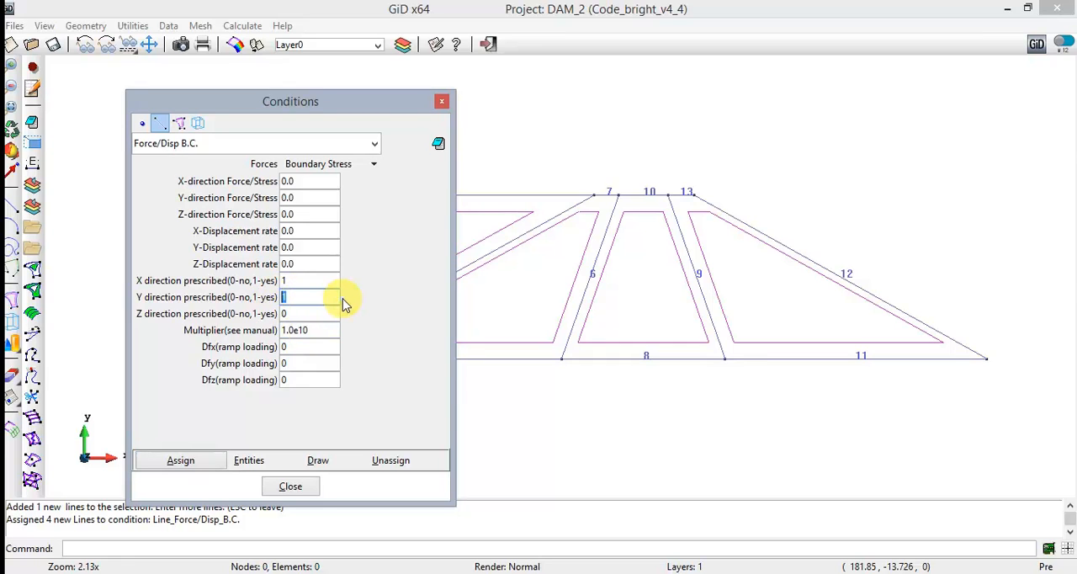
{"action": "type", "text": "0"}
{"action": "left_click", "coordinate": [200, 462]}
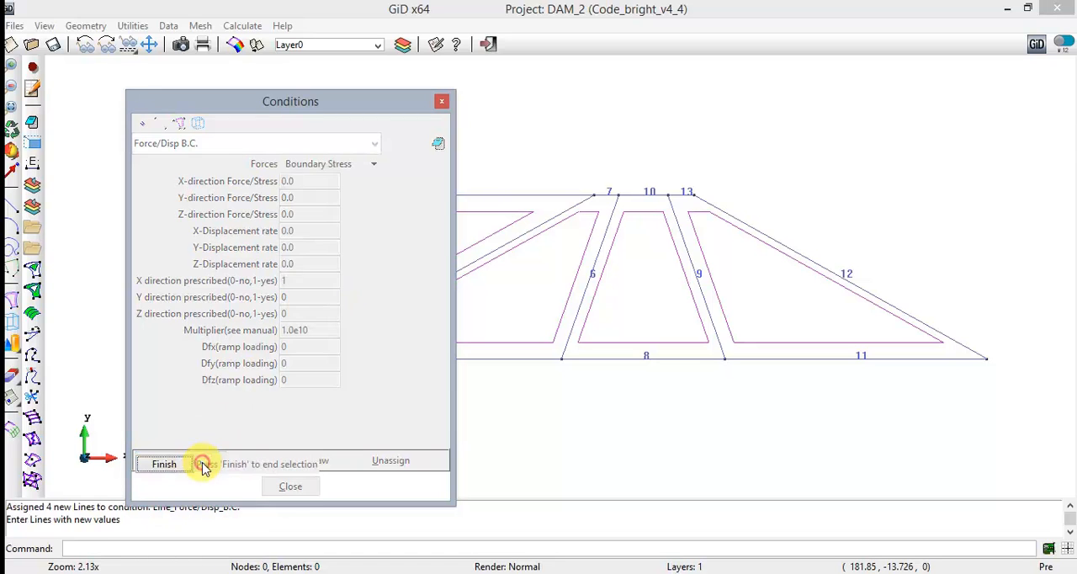
{"action": "left_click_drag", "start_coordinate": [295, 108], "coordinate": [565, 115]}
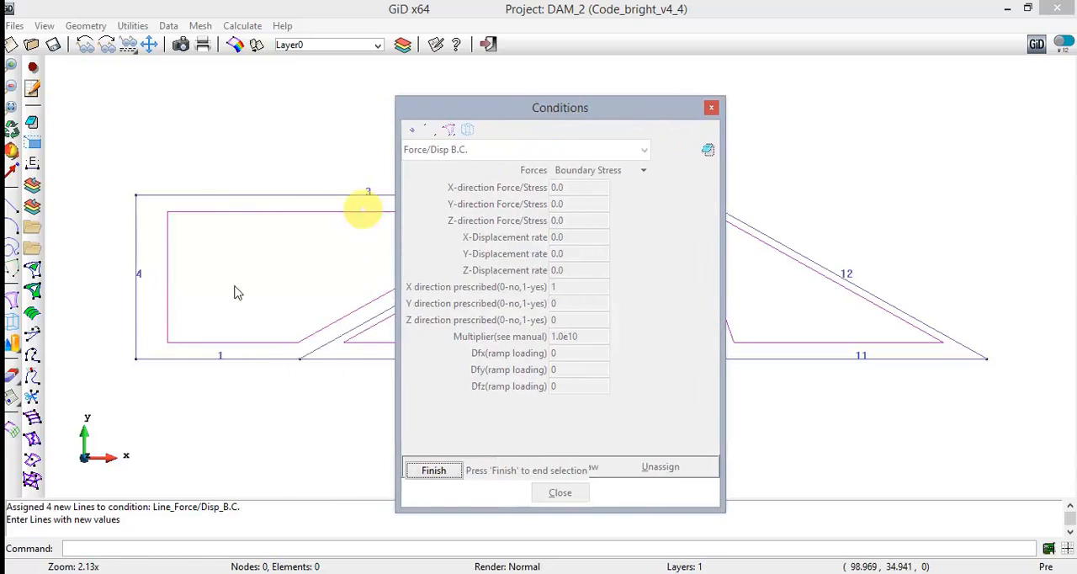
{"action": "left_click", "coordinate": [137, 310]}
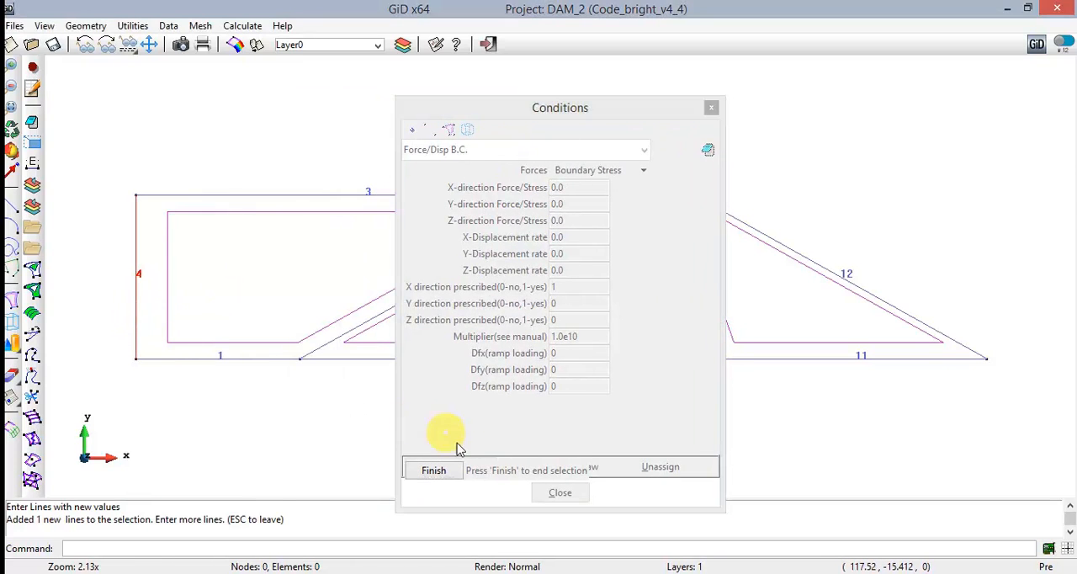
{"action": "left_click", "coordinate": [433, 469]}
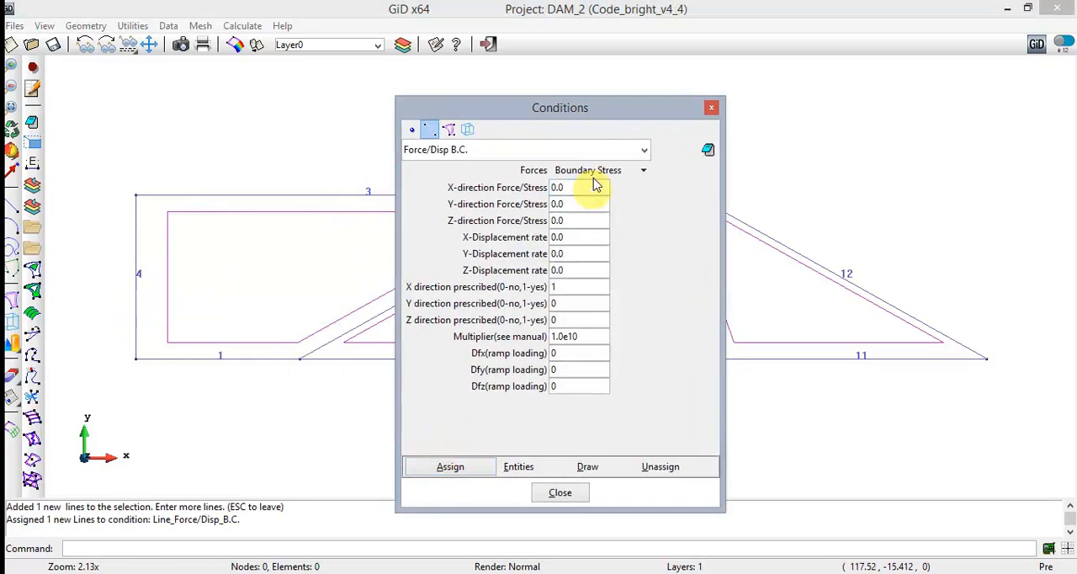
Draw the Force/Disp B.C. on the model to check the constrained lines, and end the display
{"action": "left_click_drag", "start_coordinate": [592, 118], "coordinate": [288, 97]}
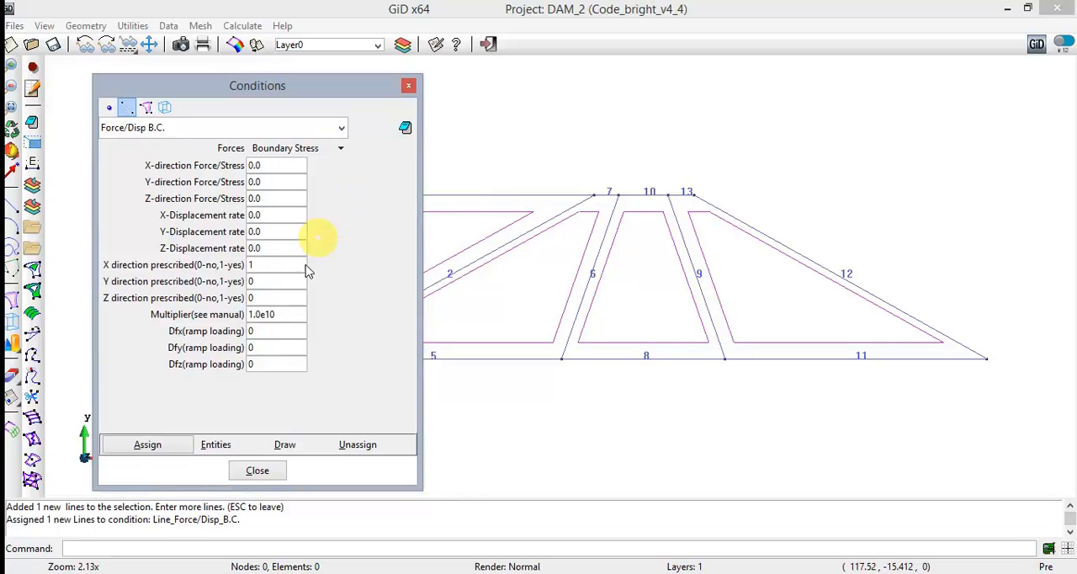
{"action": "left_click", "coordinate": [284, 444]}
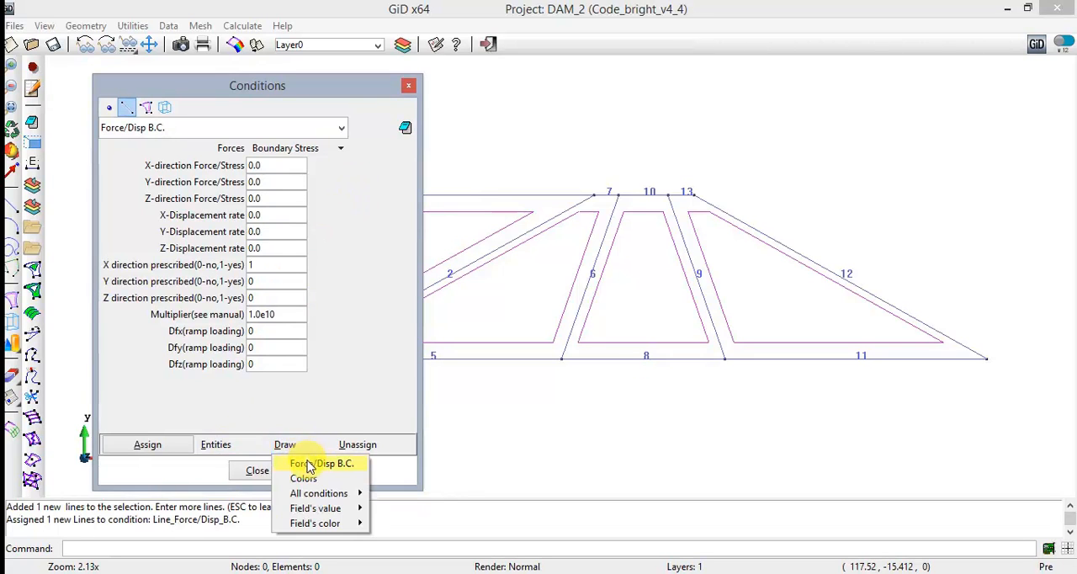
{"action": "left_click", "coordinate": [313, 463]}
{"action": "mouse_move", "coordinate": [301, 87]}
{"action": "left_mouse_down"}
{"action": "mouse_move", "coordinate": [437, 453]}
{"action": "mouse_move", "coordinate": [317, 104]}
{"action": "left_mouse_up"}
{"action": "left_click", "coordinate": [145, 460]}
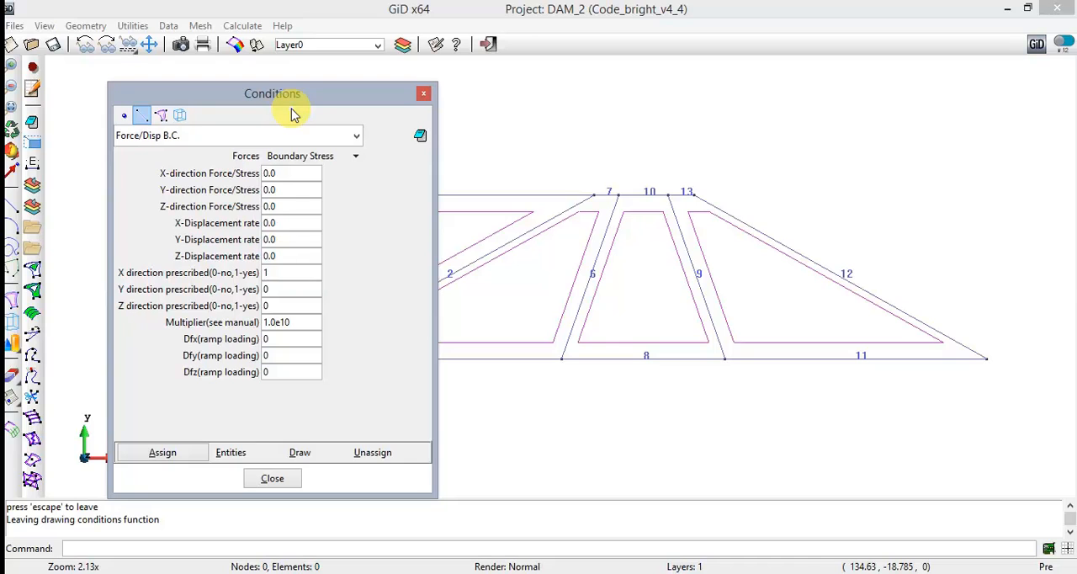
Assign a line Flux B.C. with Gamma for liquid 1e3 to line 1 at the reservoir's base
{"action": "left_click", "coordinate": [356, 137]}
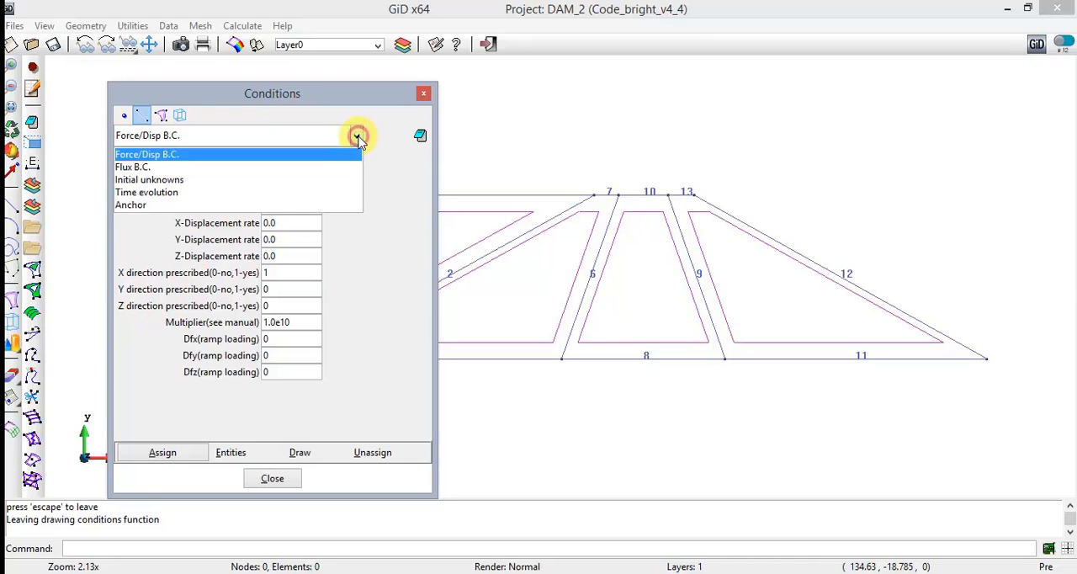
{"action": "left_click", "coordinate": [311, 171]}
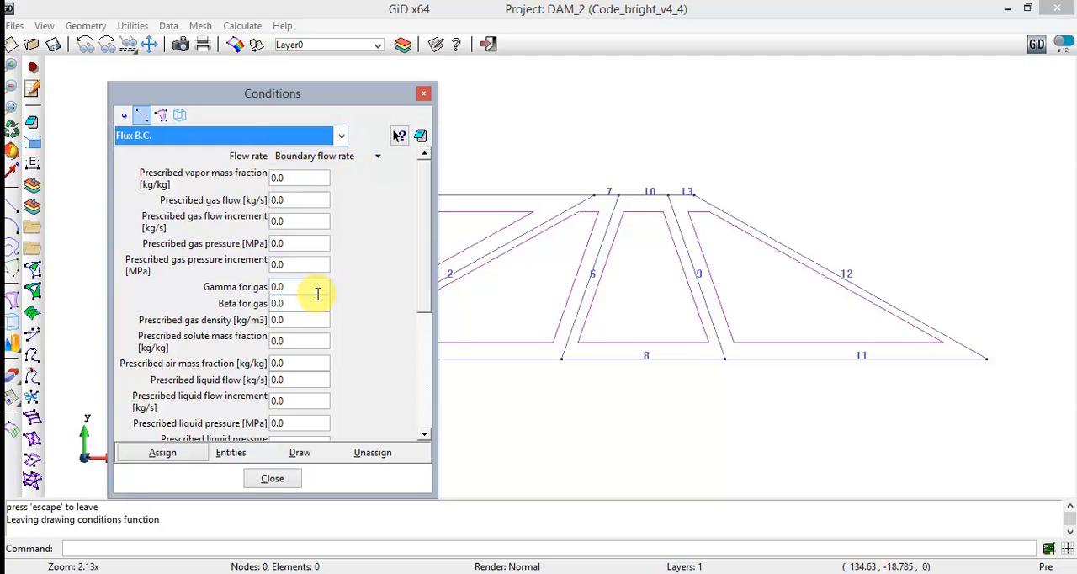
{"action": "left_click_drag", "start_coordinate": [421, 284], "coordinate": [413, 370]}
{"action": "double_click", "coordinate": [291, 305]}
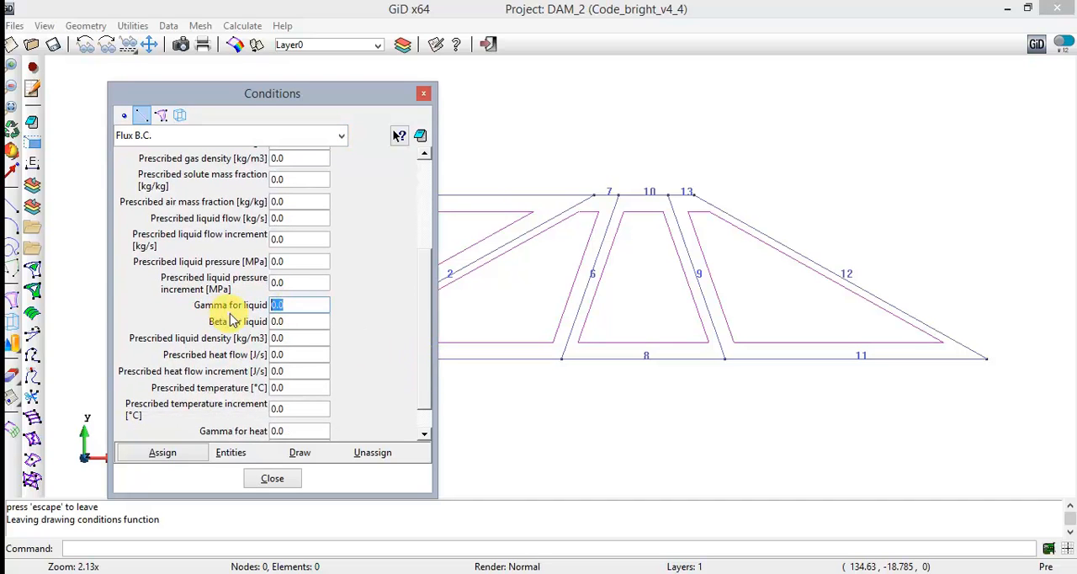
{"action": "type", "text": "1e3"}
{"action": "left_click", "coordinate": [178, 454]}
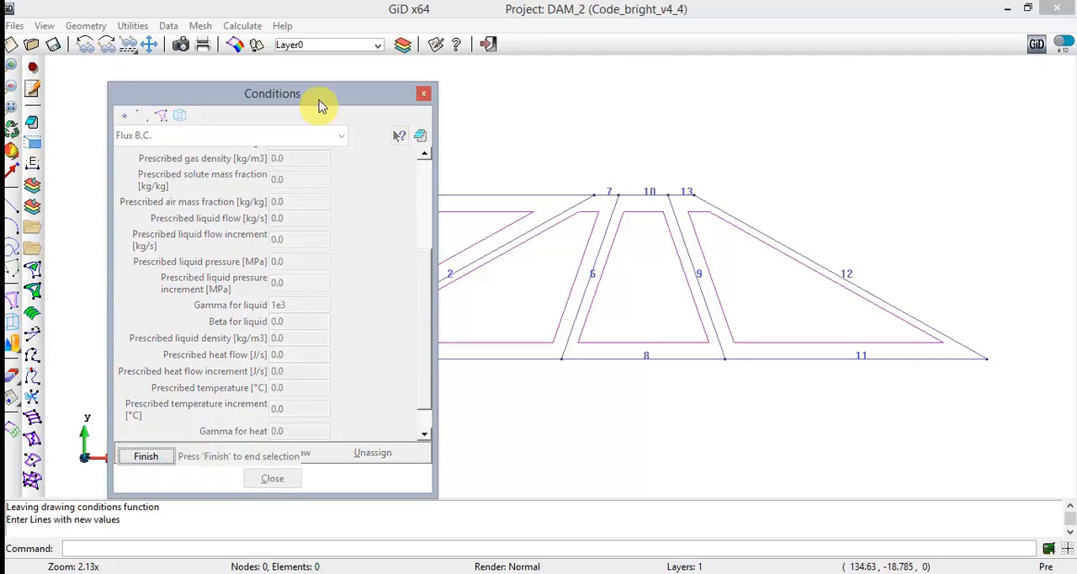
{"action": "left_click_drag", "start_coordinate": [320, 96], "coordinate": [762, 173]}
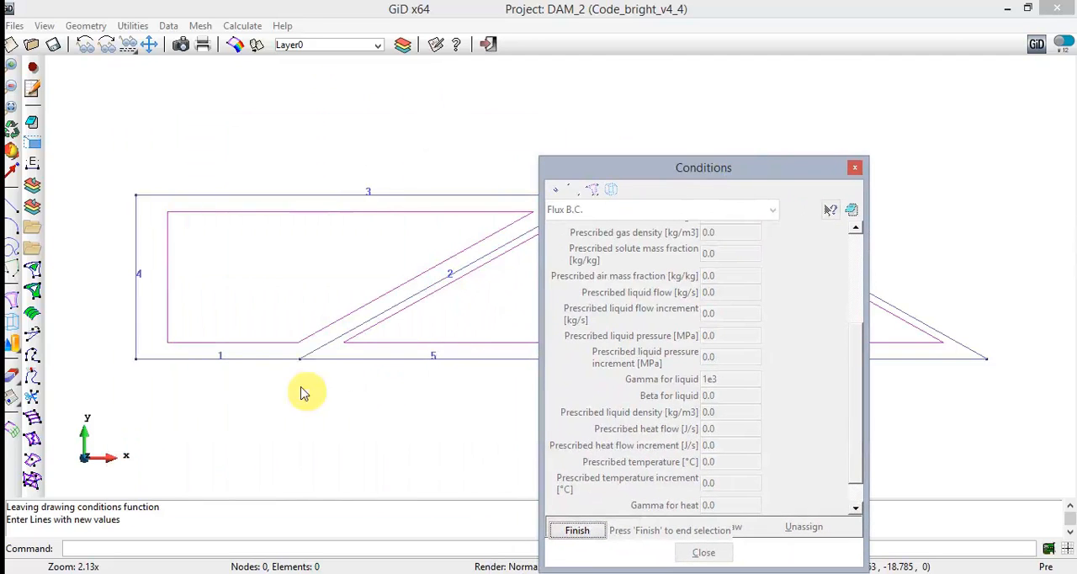
{"action": "left_click", "coordinate": [256, 359]}
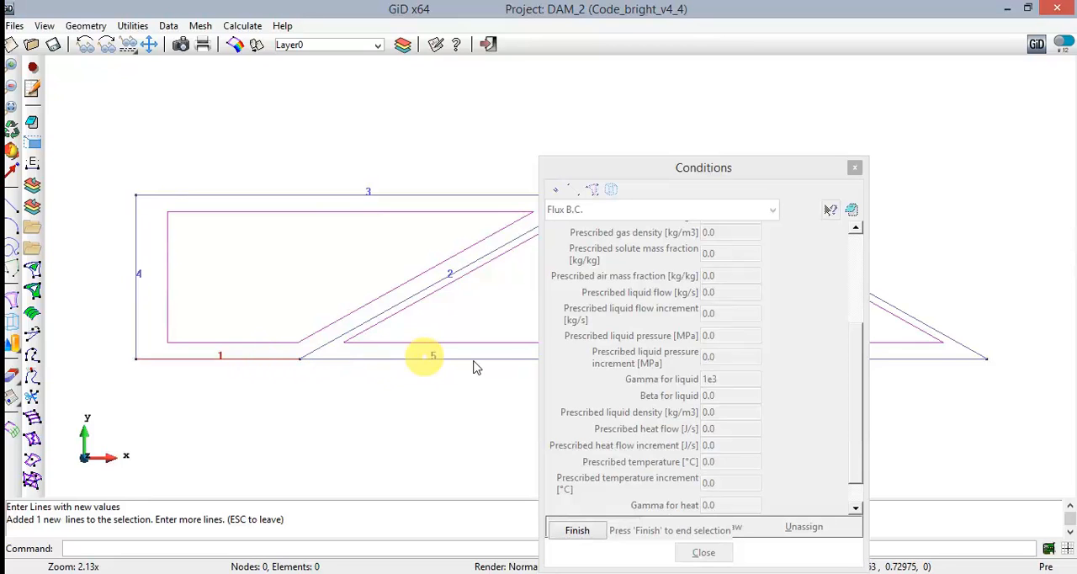
{"action": "left_click", "coordinate": [594, 530]}
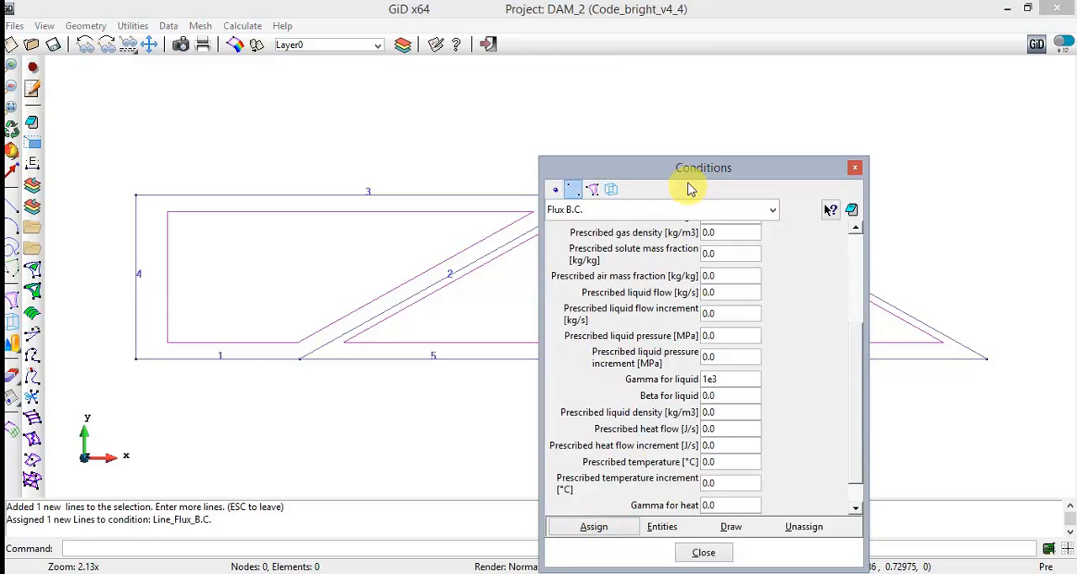
Draw the Flux B.C. to check its assignment on the reservoir base, and end the display
{"action": "left_click_drag", "start_coordinate": [698, 168], "coordinate": [712, 86]}
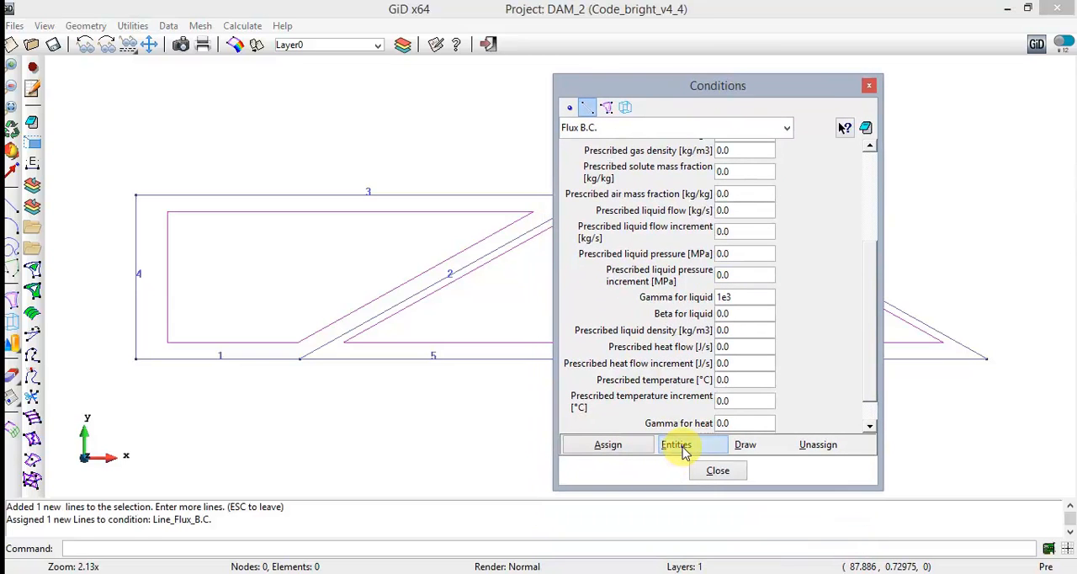
{"action": "left_click", "coordinate": [744, 445]}
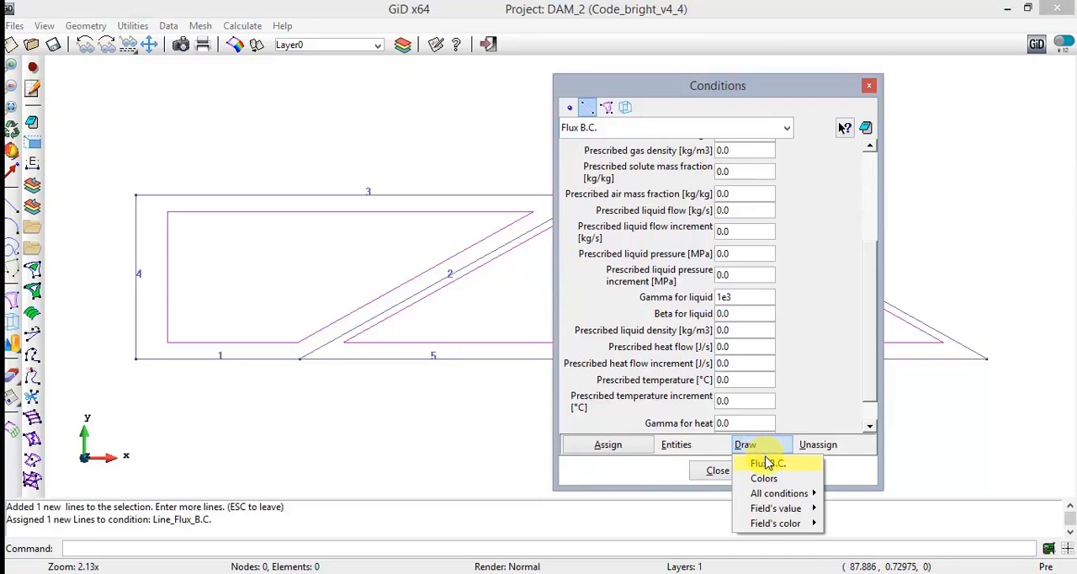
{"action": "left_click", "coordinate": [767, 462]}
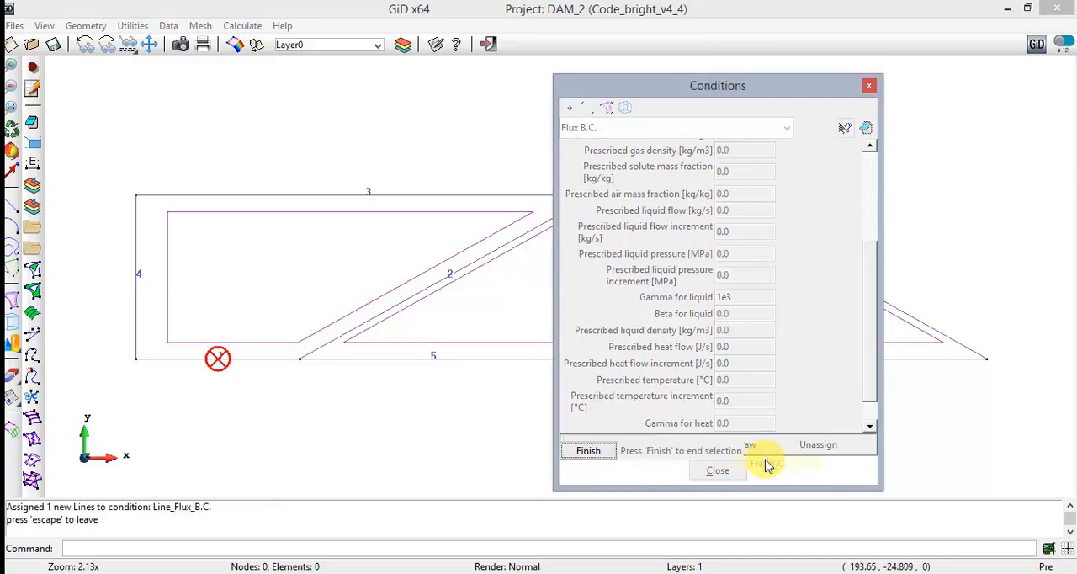
{"action": "left_click", "coordinate": [586, 451]}
{"action": "left_click_drag", "start_coordinate": [722, 95], "coordinate": [246, 94]}
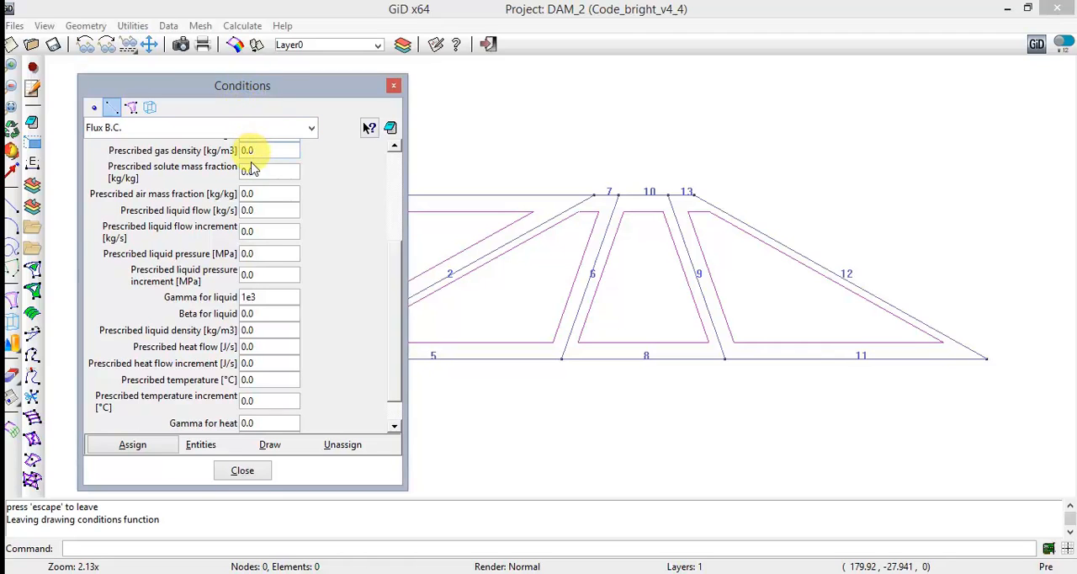
Set Gamma for liquid to 0 and assign the line Flux B.C. to the dam's base lines 5, 8 and 11
{"action": "double_click", "coordinate": [249, 297]}
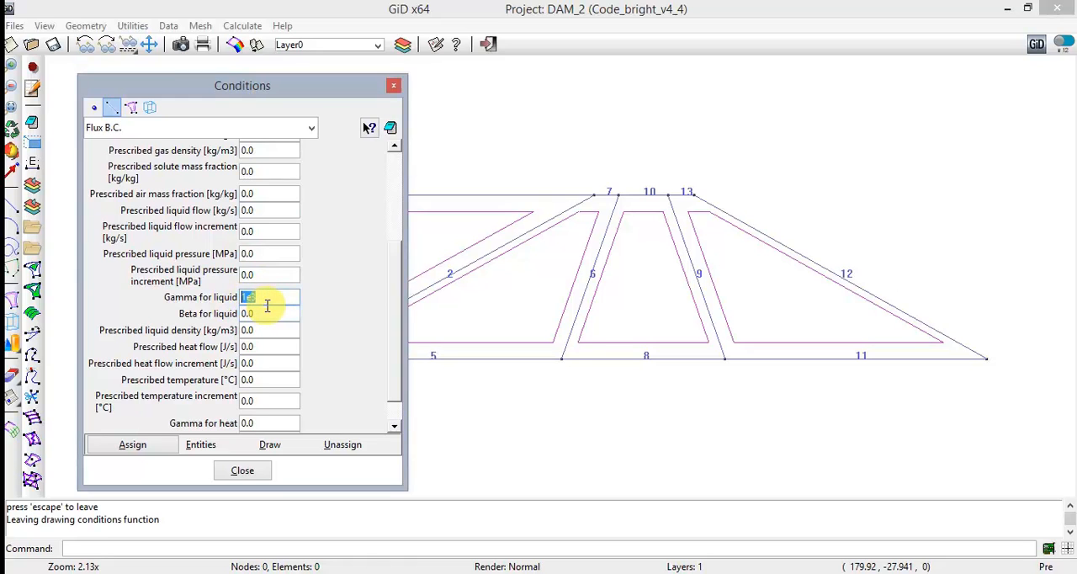
{"action": "type", "text": "0"}
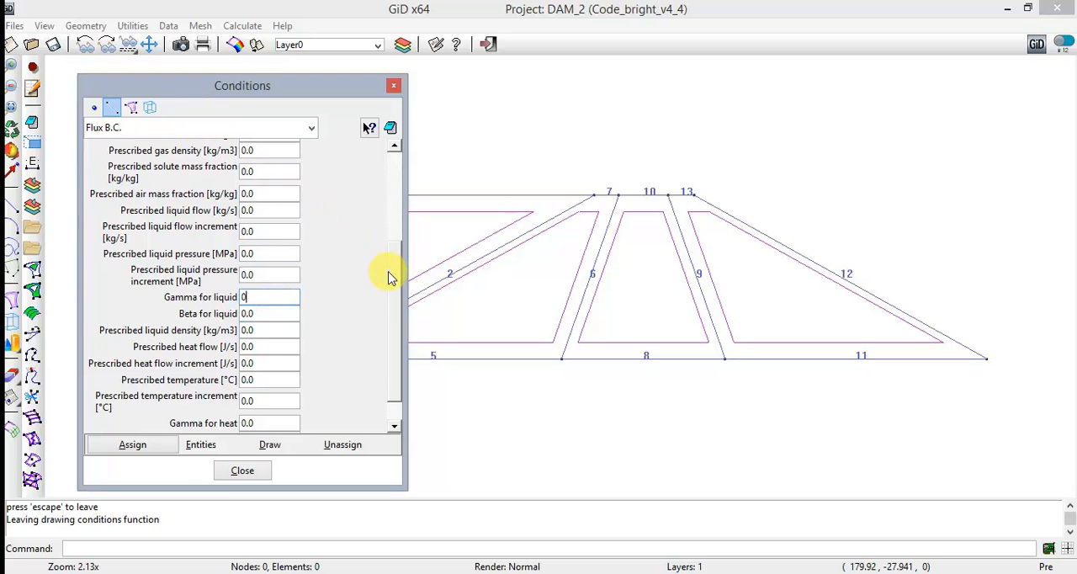
{"action": "mouse_move", "coordinate": [393, 280]}
{"action": "left_mouse_down"}
{"action": "mouse_move", "coordinate": [394, 329]}
{"action": "mouse_move", "coordinate": [372, 193]}
{"action": "mouse_move", "coordinate": [385, 276]}
{"action": "left_mouse_up"}
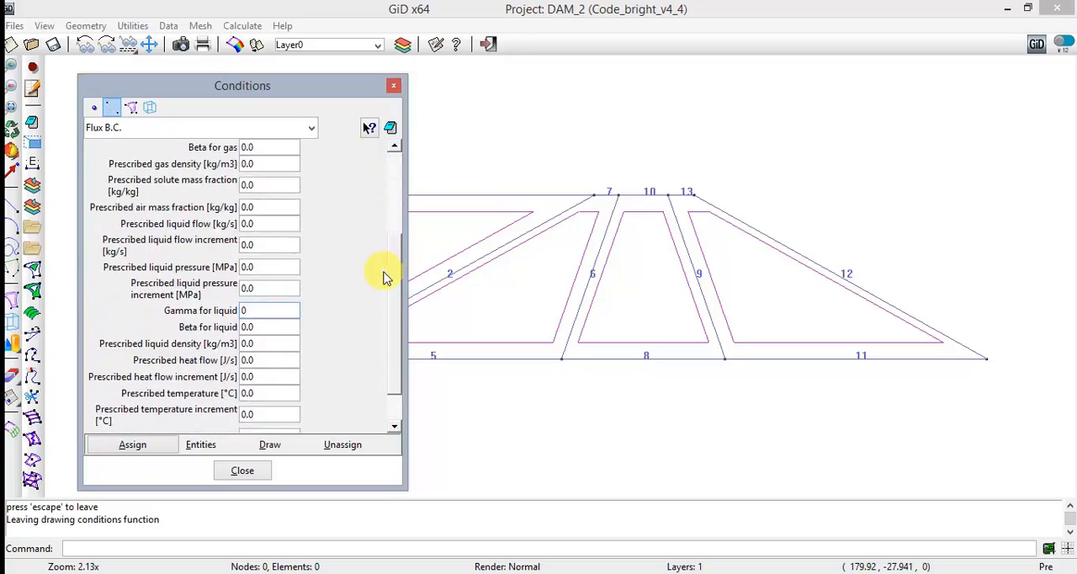
{"action": "left_click", "coordinate": [141, 446]}
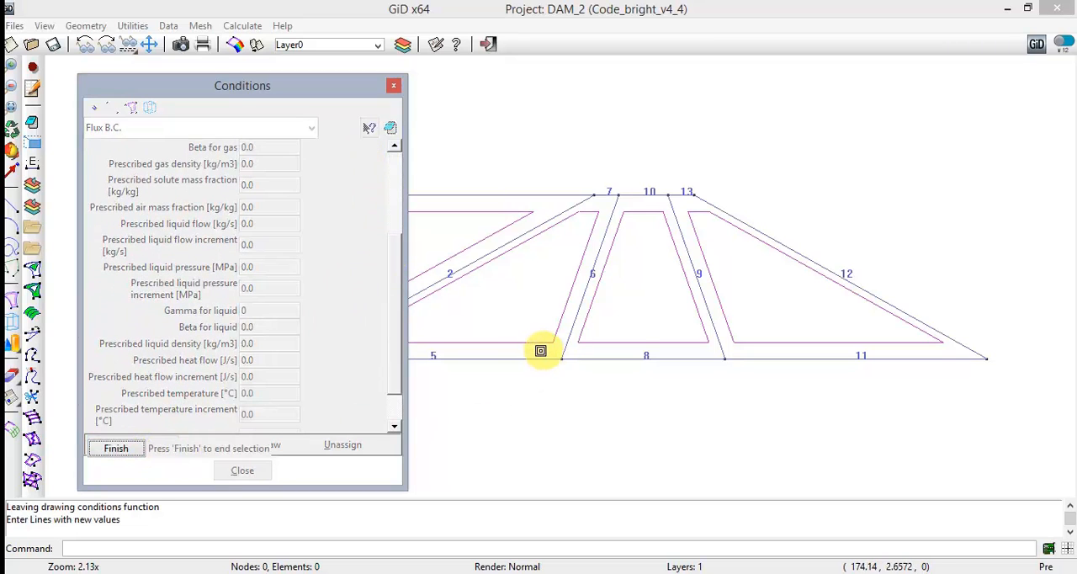
{"action": "left_click", "coordinate": [532, 360]}
{"action": "left_click", "coordinate": [644, 360]}
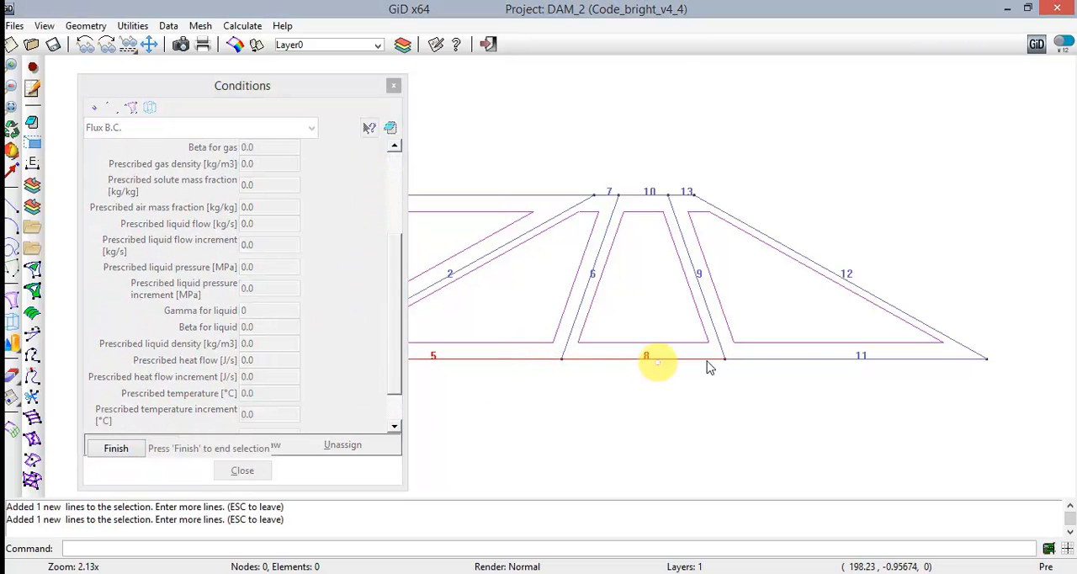
{"action": "left_click", "coordinate": [789, 359]}
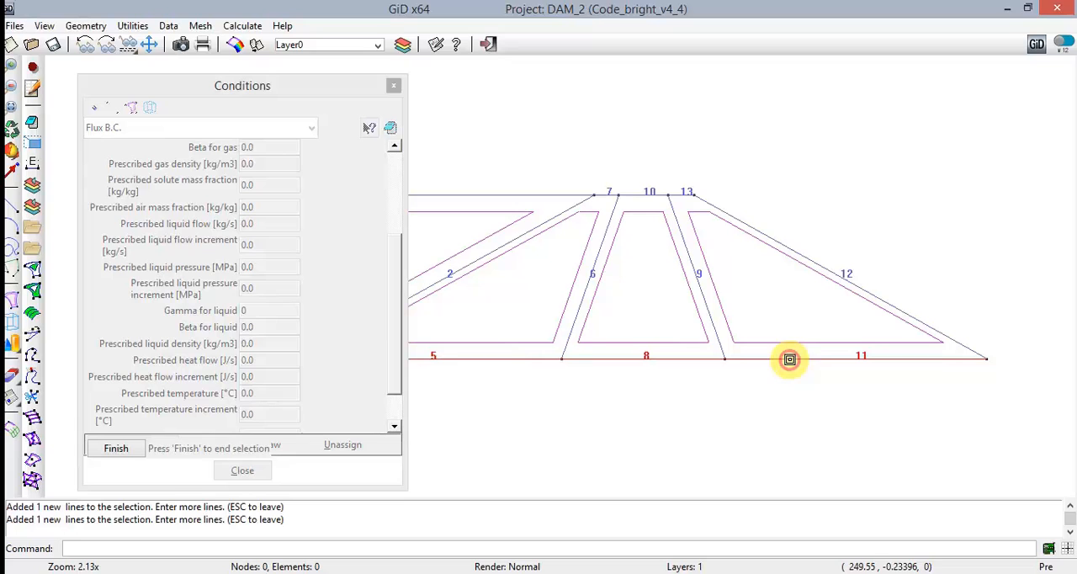
{"action": "left_click", "coordinate": [132, 450]}
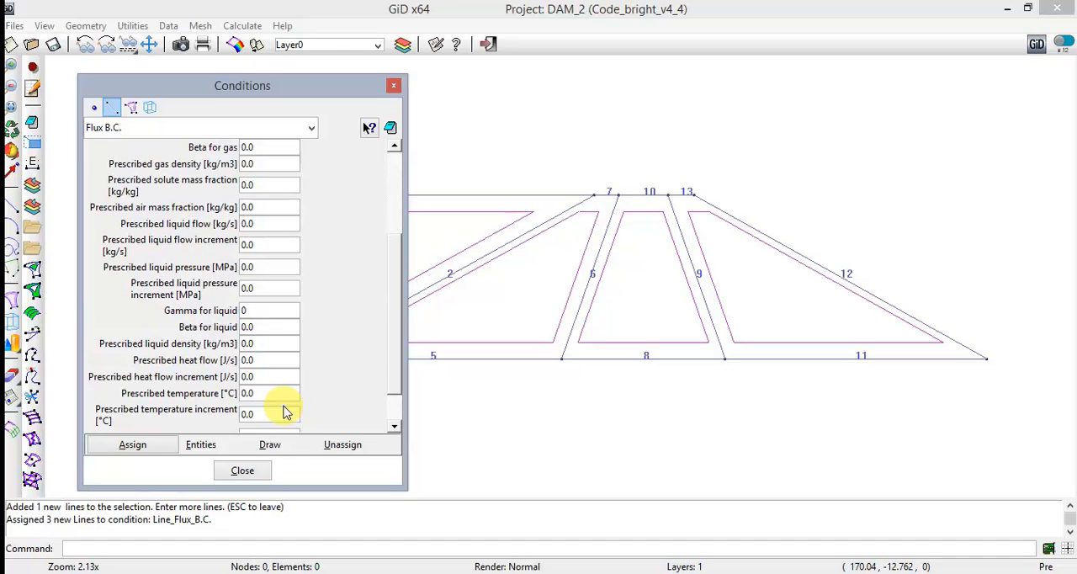
Set Gamma for liquid to -1e6 and assign the Flux B.C. to the dam's downstream slope, line 12
{"action": "left_click", "coordinate": [266, 310]}
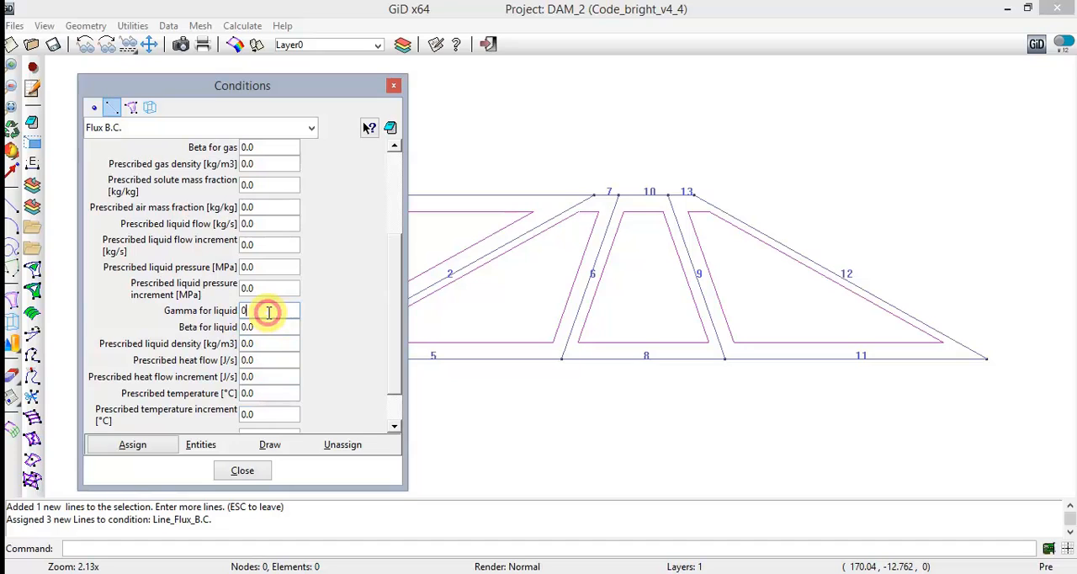
{"action": "key", "text": "BackSpace"}
{"action": "type", "text": "-1e6"}
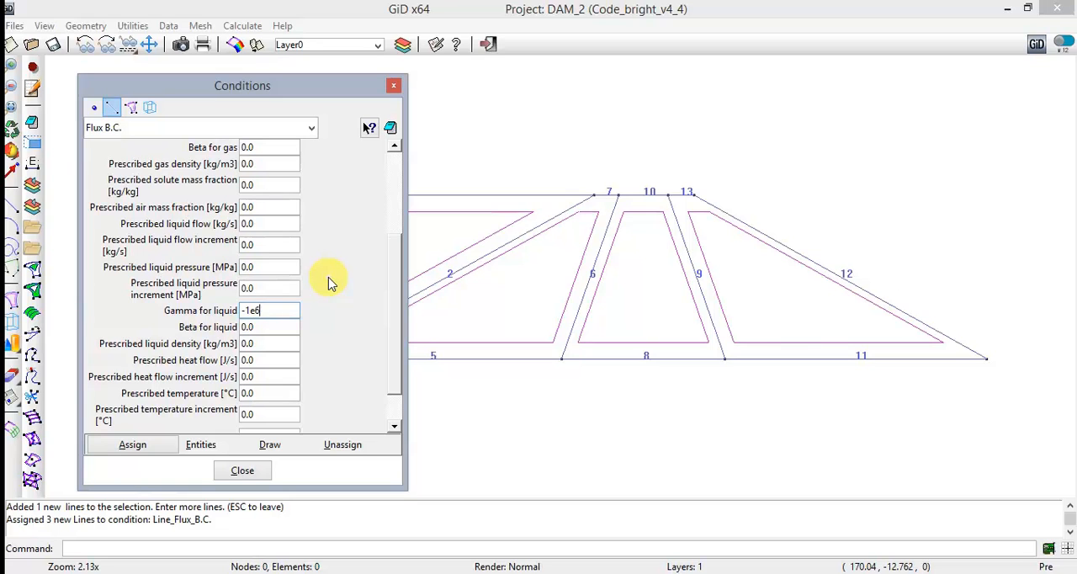
{"action": "left_click", "coordinate": [141, 446]}
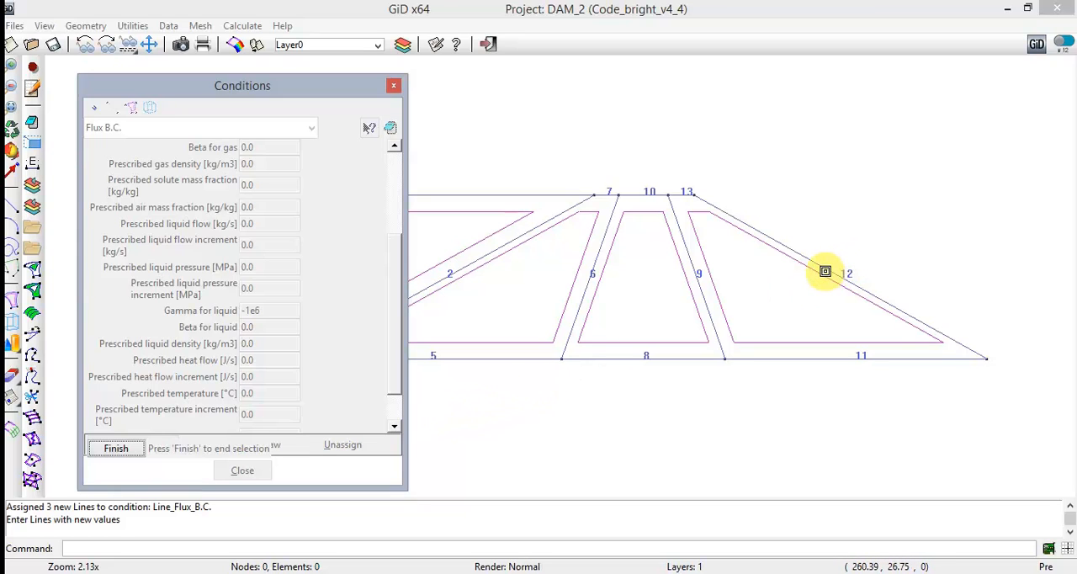
{"action": "left_click", "coordinate": [825, 267]}
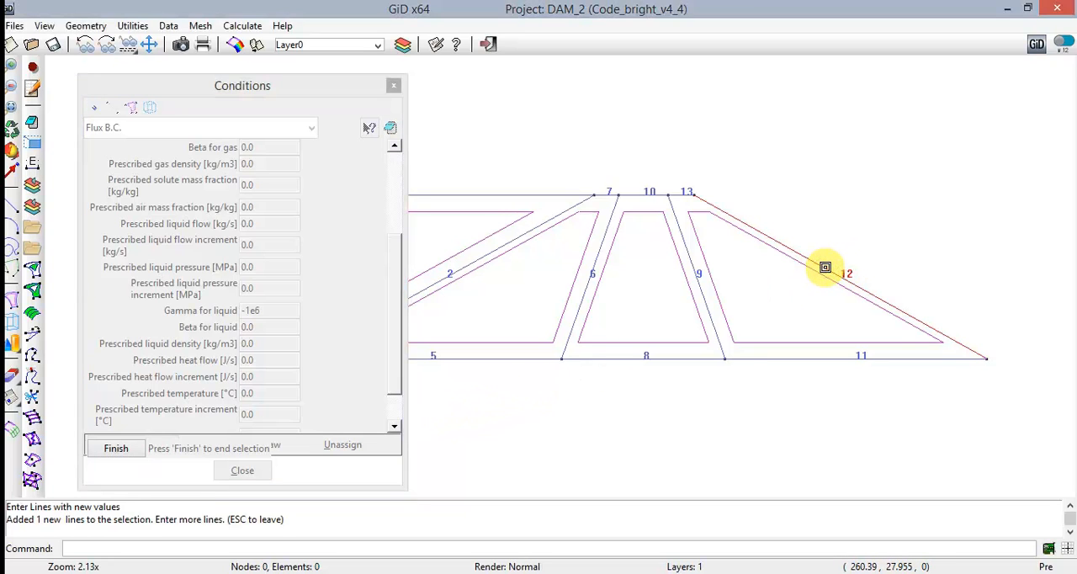
{"action": "left_click", "coordinate": [138, 449]}
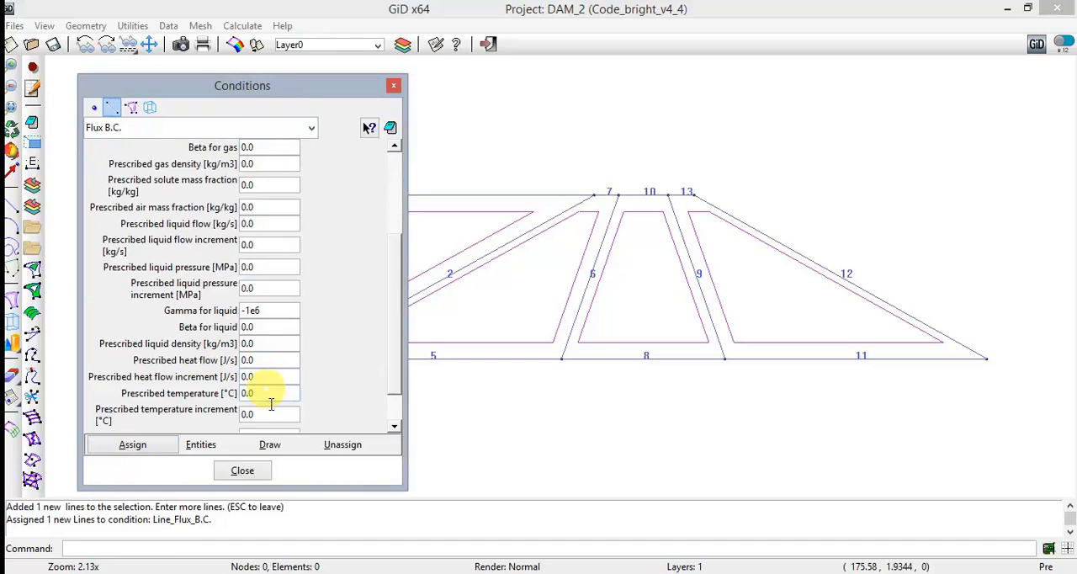
Draw the Flux B.C. to check all lines carrying it, including the reservoir base, and end the display
{"action": "left_click", "coordinate": [270, 444]}
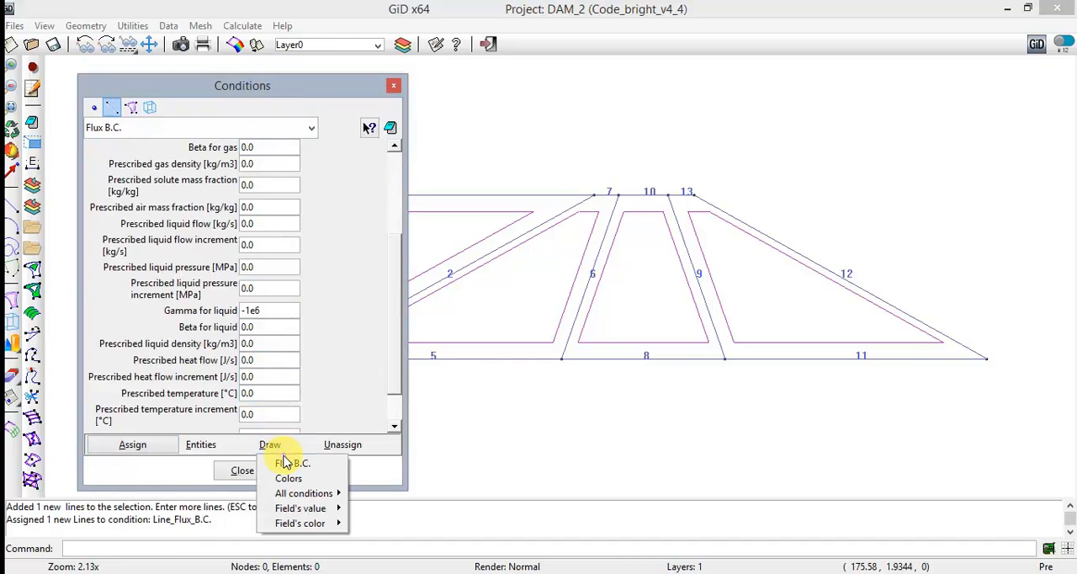
{"action": "left_click", "coordinate": [287, 463]}
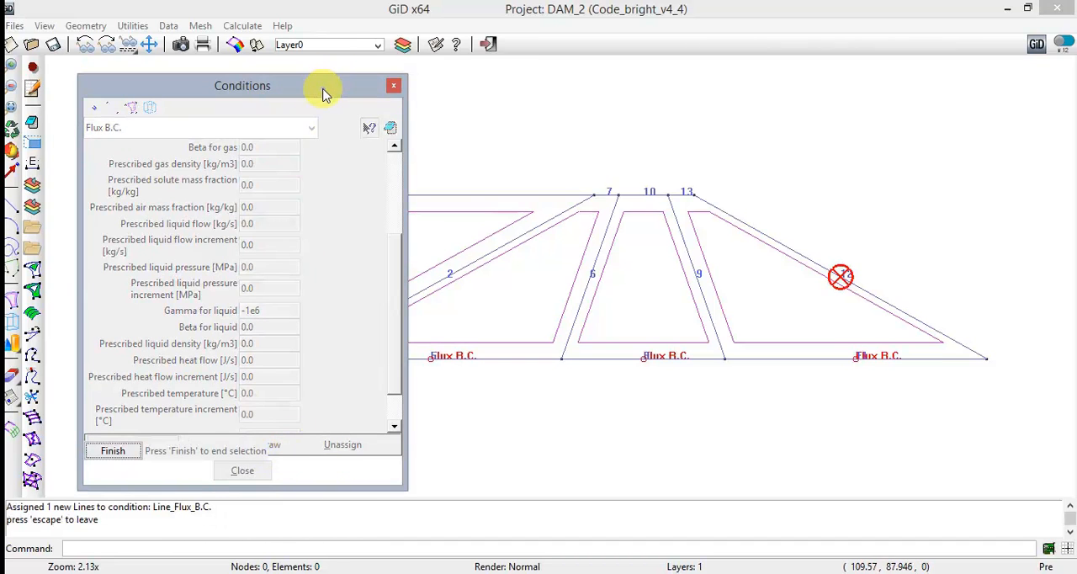
{"action": "left_click_drag", "start_coordinate": [326, 87], "coordinate": [354, 418]}
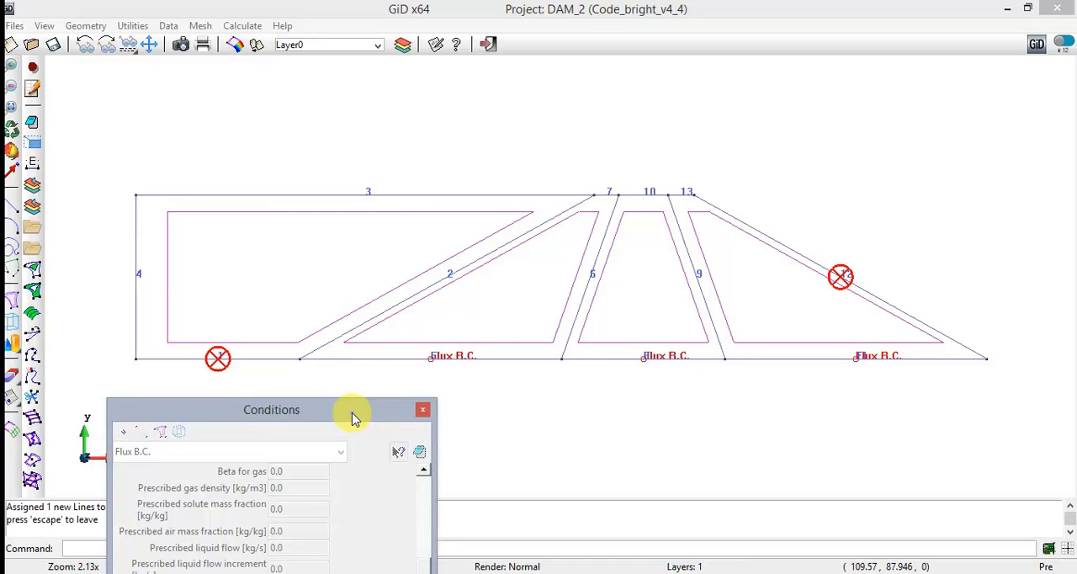
{"action": "left_click_drag", "start_coordinate": [353, 418], "coordinate": [316, 103]}
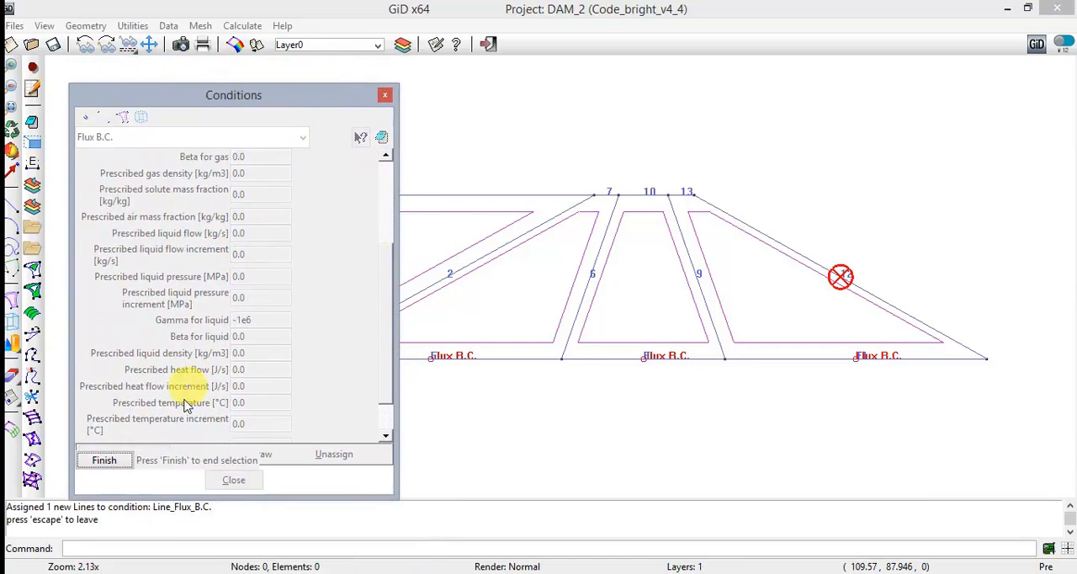
{"action": "left_click", "coordinate": [112, 459]}
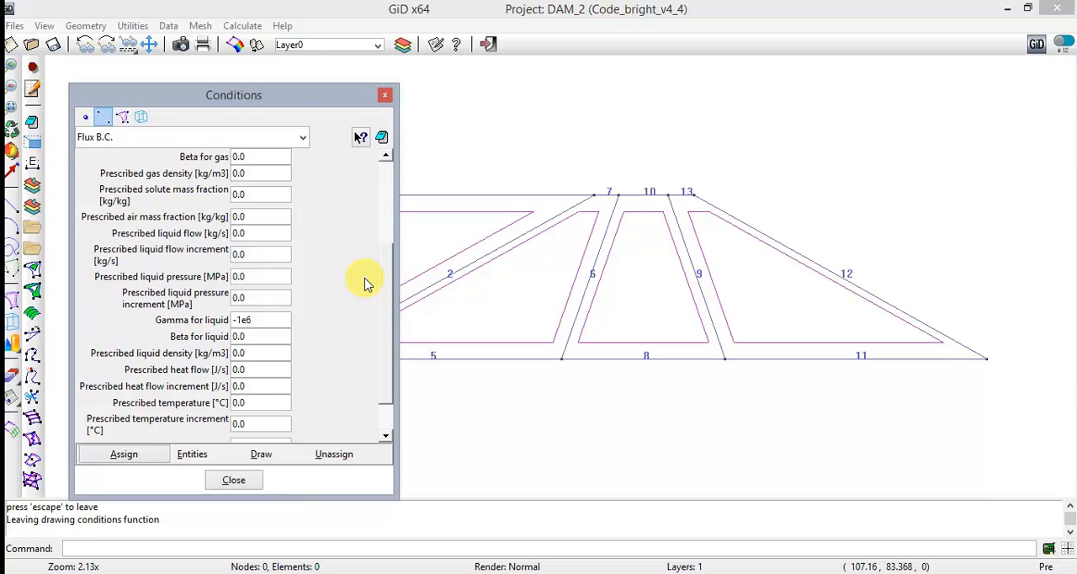
Assign surface Initial unknowns with a liquid pressure Pl of -0.4 MPa to the dam's central core
{"action": "left_click", "coordinate": [123, 116]}
{"action": "left_click", "coordinate": [226, 138]}
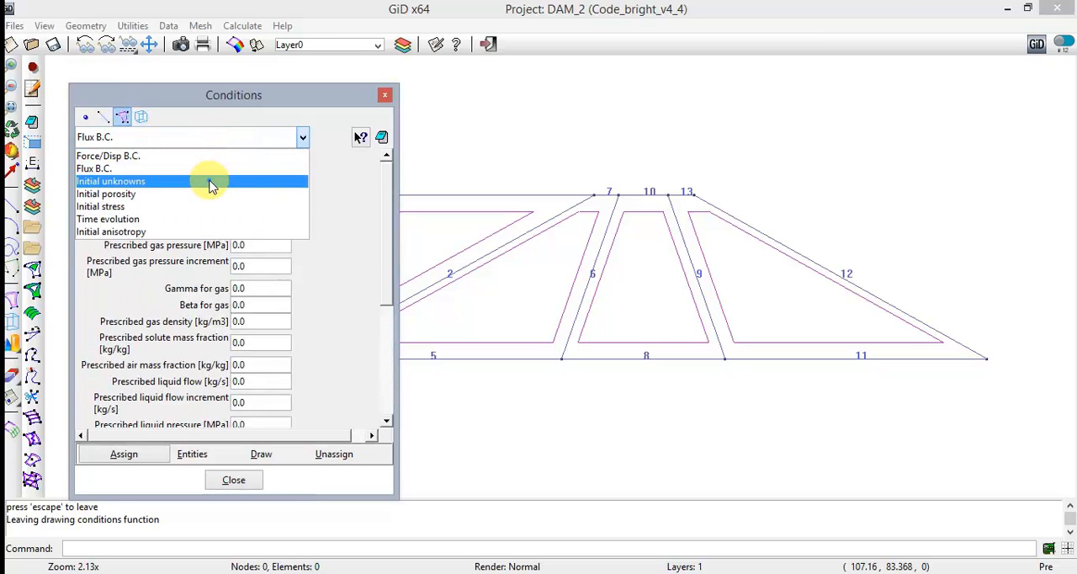
{"action": "left_click", "coordinate": [210, 183]}
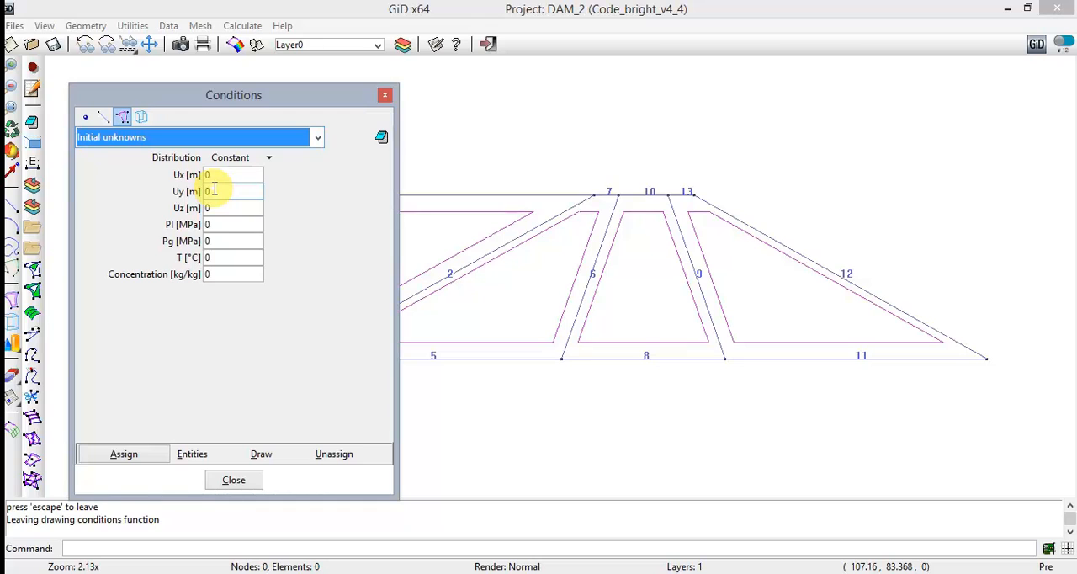
{"action": "left_click_drag", "start_coordinate": [220, 224], "coordinate": [185, 228]}
{"action": "type", "text": "-"}
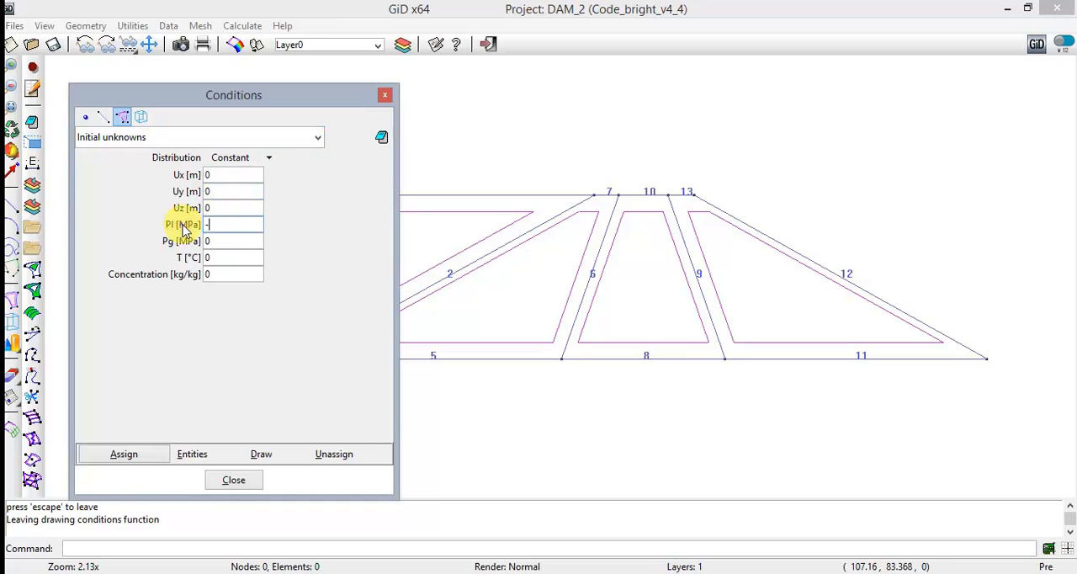
{"action": "type", "text": "0.4"}
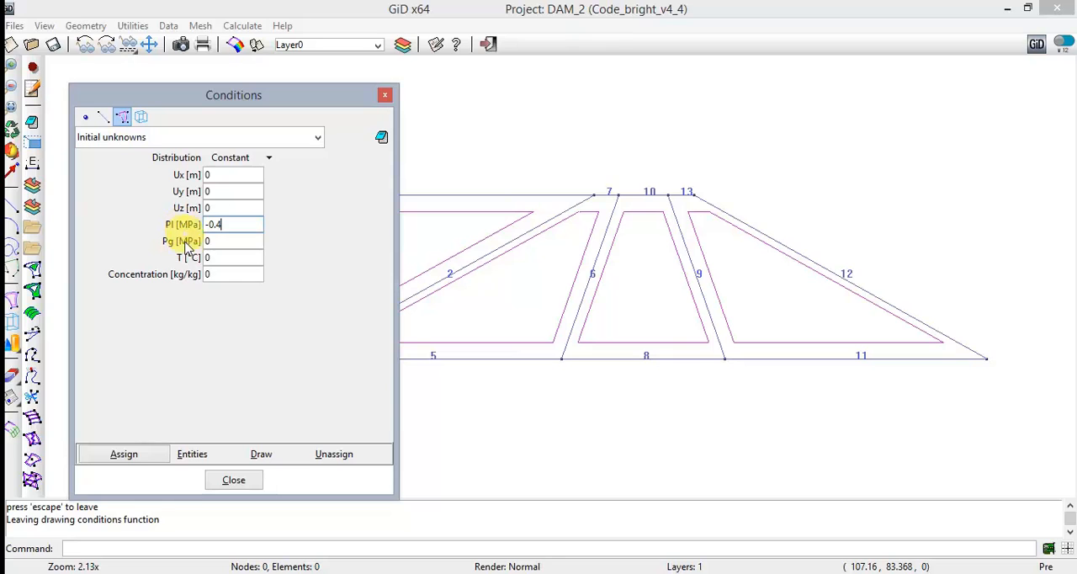
{"action": "left_click", "coordinate": [123, 454]}
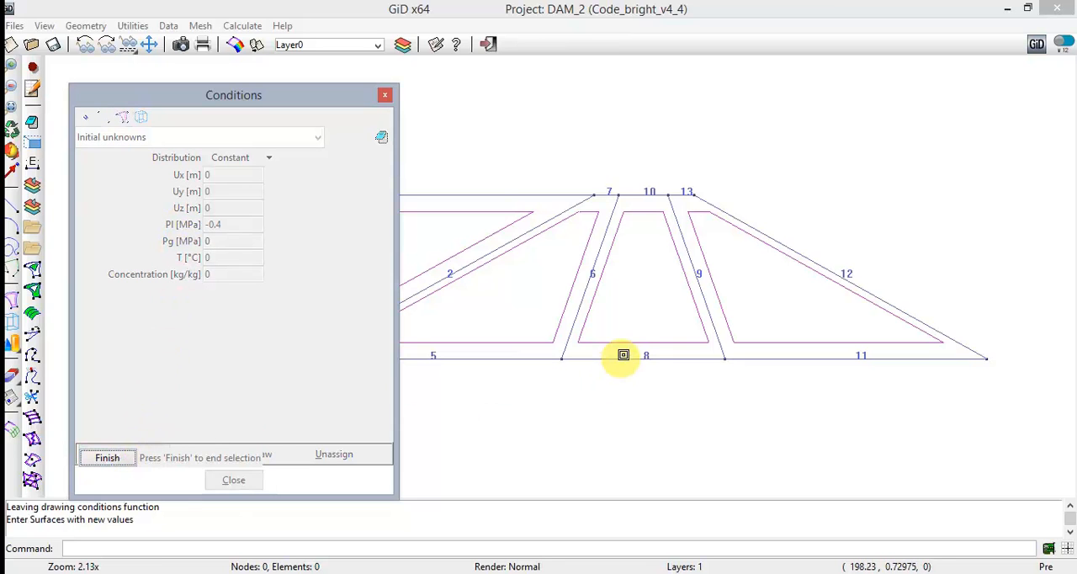
{"action": "left_click", "coordinate": [626, 345]}
{"action": "left_click", "coordinate": [117, 457]}
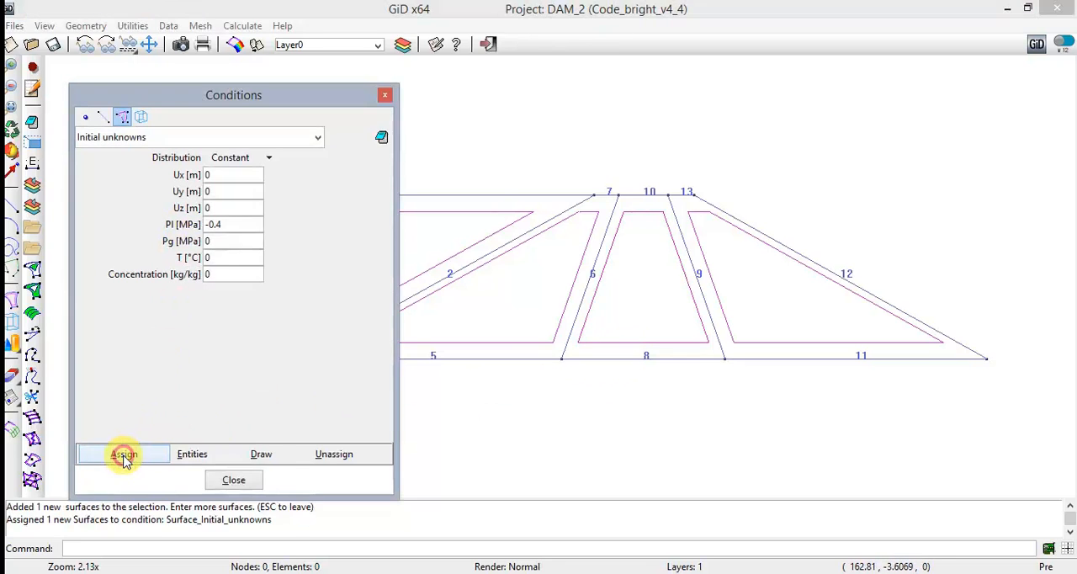
Set the initial Pl to -0.2 MPa and assign it to the two shoulder surfaces either side of the core
{"action": "left_click", "coordinate": [245, 225]}
{"action": "key", "text": "BackSpace"}
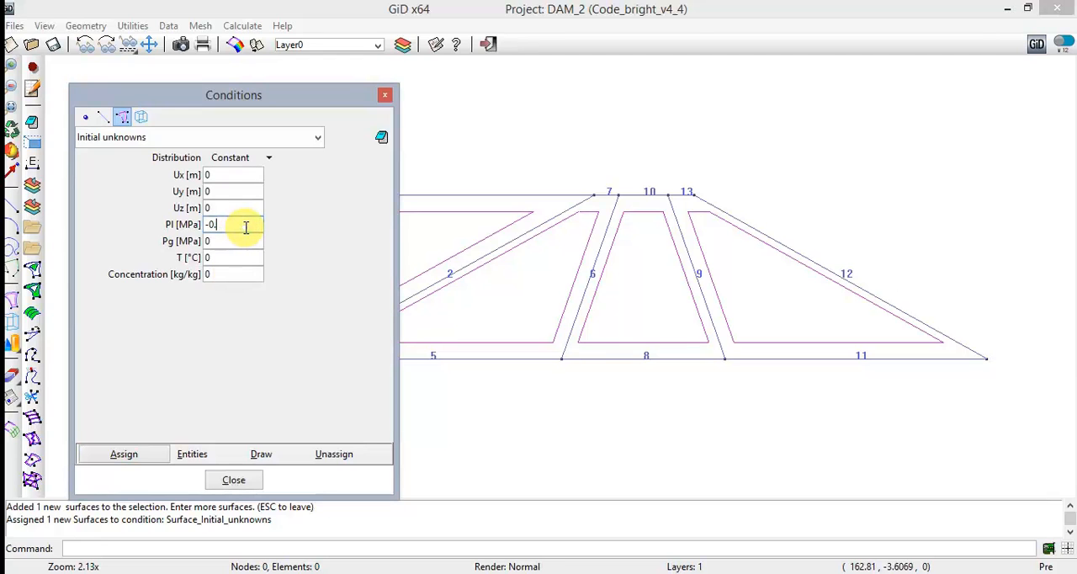
{"action": "type", "text": "2"}
{"action": "left_click", "coordinate": [149, 455]}
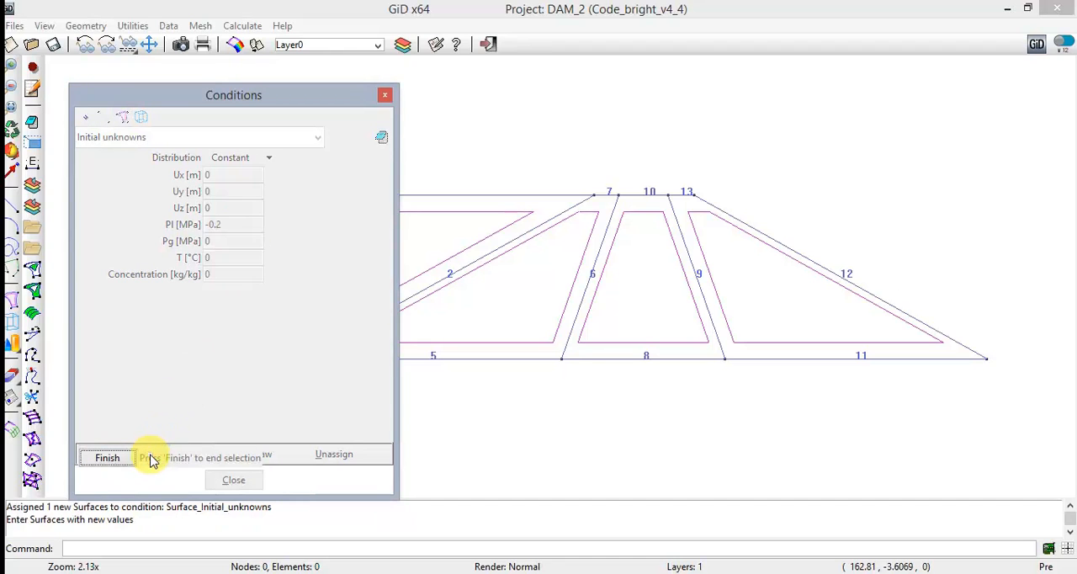
{"action": "left_click", "coordinate": [493, 345]}
{"action": "left_click", "coordinate": [769, 340]}
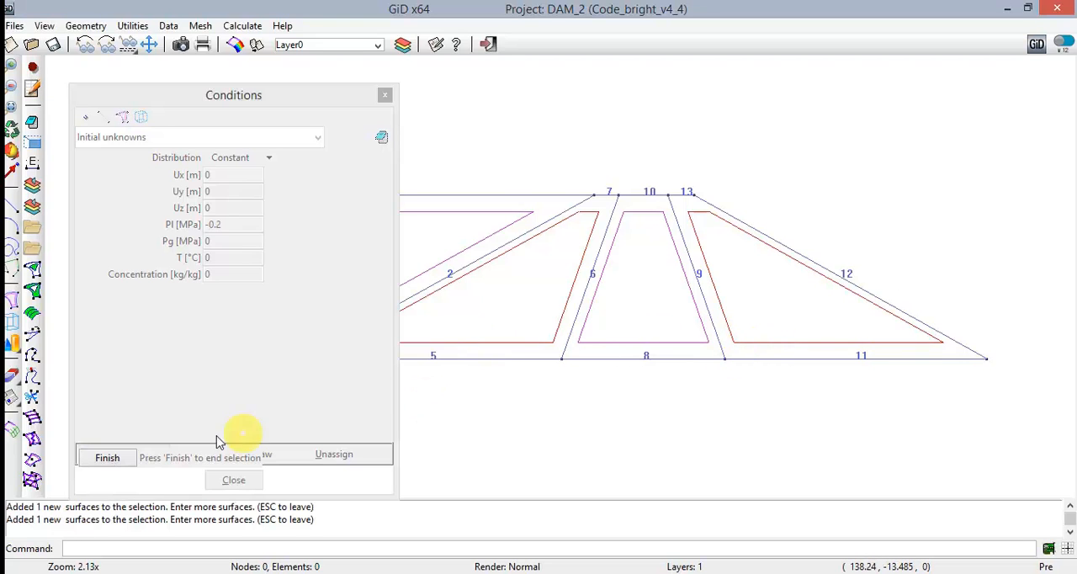
{"action": "left_click", "coordinate": [107, 458]}
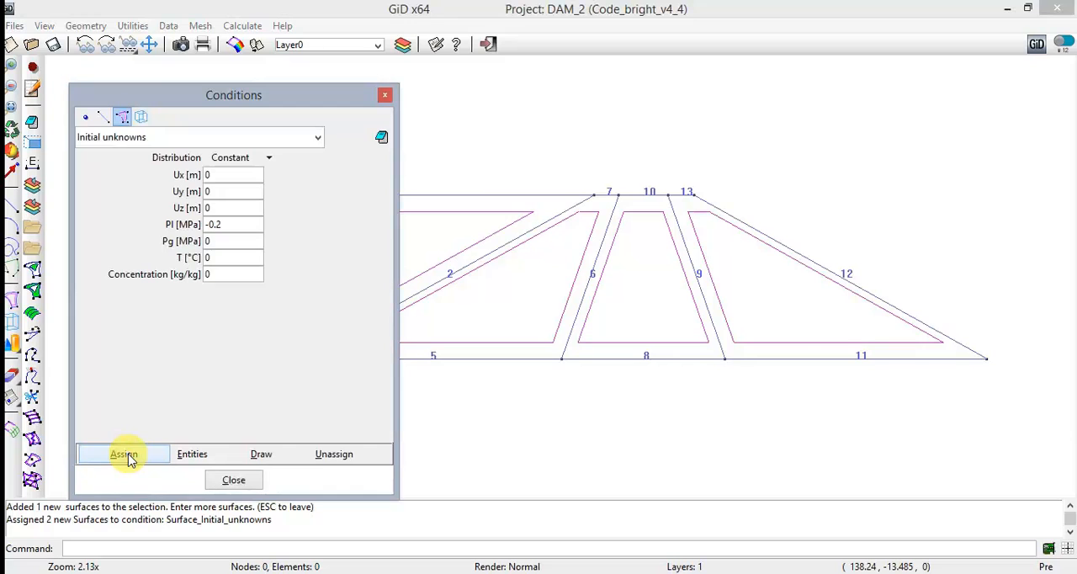
Set the initial Pl to -0.1 MPa and assign it to the reservoir surface
{"action": "left_click", "coordinate": [247, 224]}
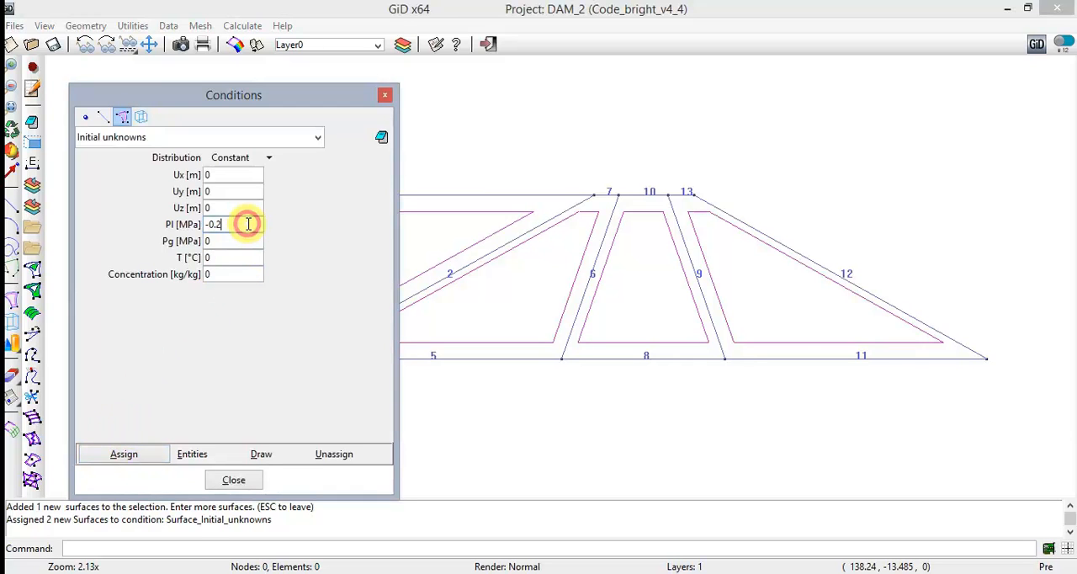
{"action": "key", "text": "BackSpace"}
{"action": "type", "text": "1"}
{"action": "left_click", "coordinate": [142, 457]}
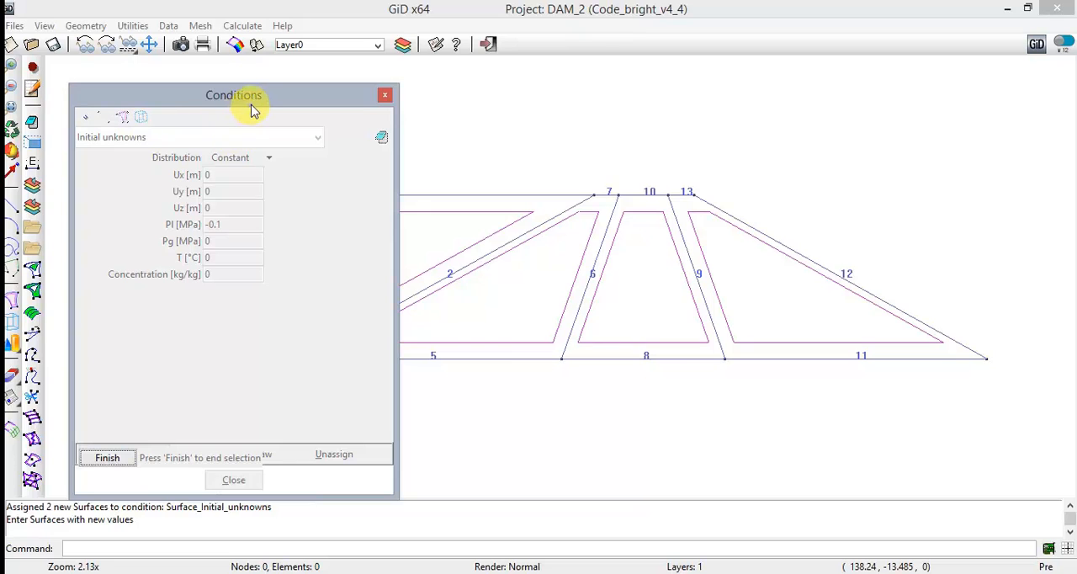
{"action": "mouse_move", "coordinate": [258, 99]}
{"action": "left_mouse_down"}
{"action": "mouse_move", "coordinate": [281, 298]}
{"action": "mouse_move", "coordinate": [302, 96]}
{"action": "left_mouse_up"}
{"action": "left_click", "coordinate": [299, 210]}
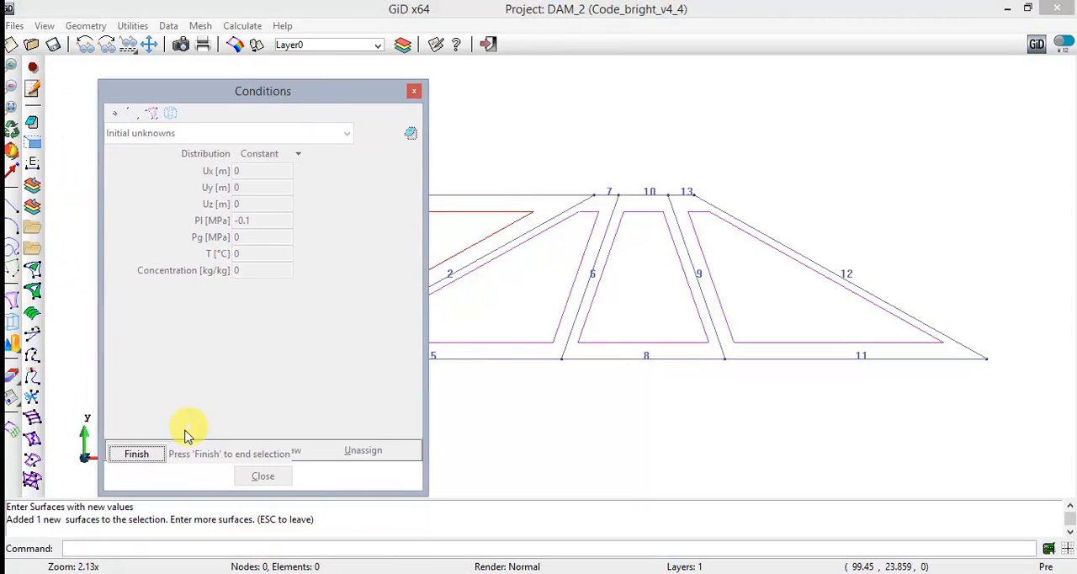
{"action": "left_click", "coordinate": [137, 458]}
Draw the Initial unknowns by colour to check the assignment on every surface, and end the display
{"action": "left_click", "coordinate": [290, 451]}
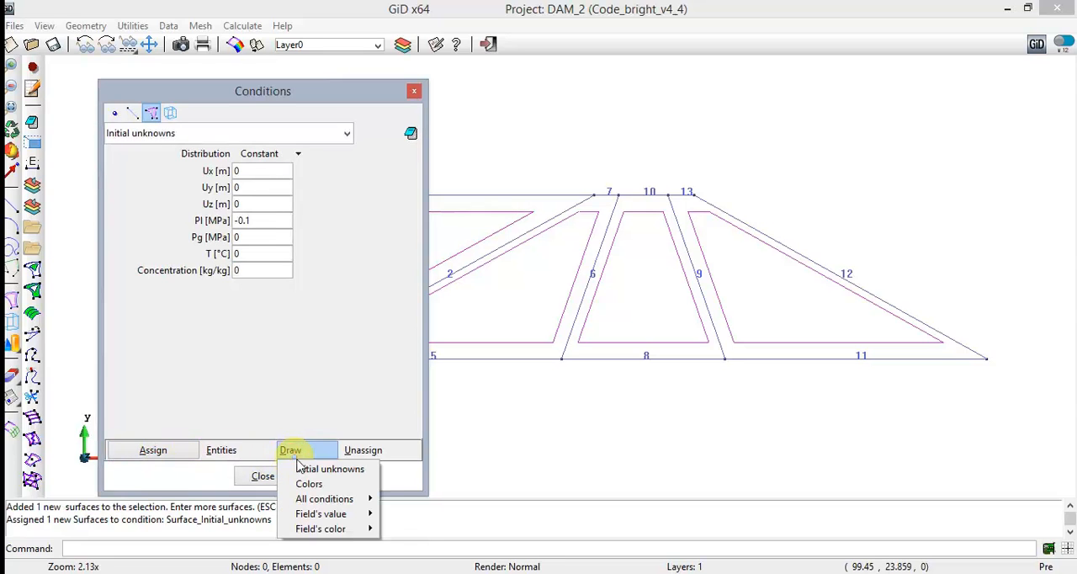
{"action": "left_click", "coordinate": [306, 483]}
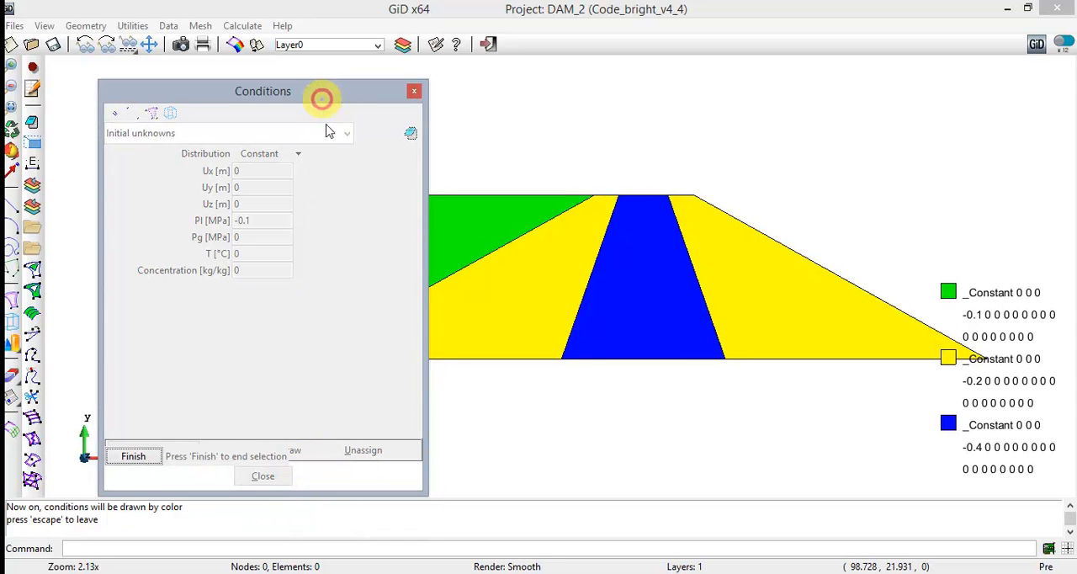
{"action": "left_click_drag", "start_coordinate": [322, 103], "coordinate": [327, 467]}
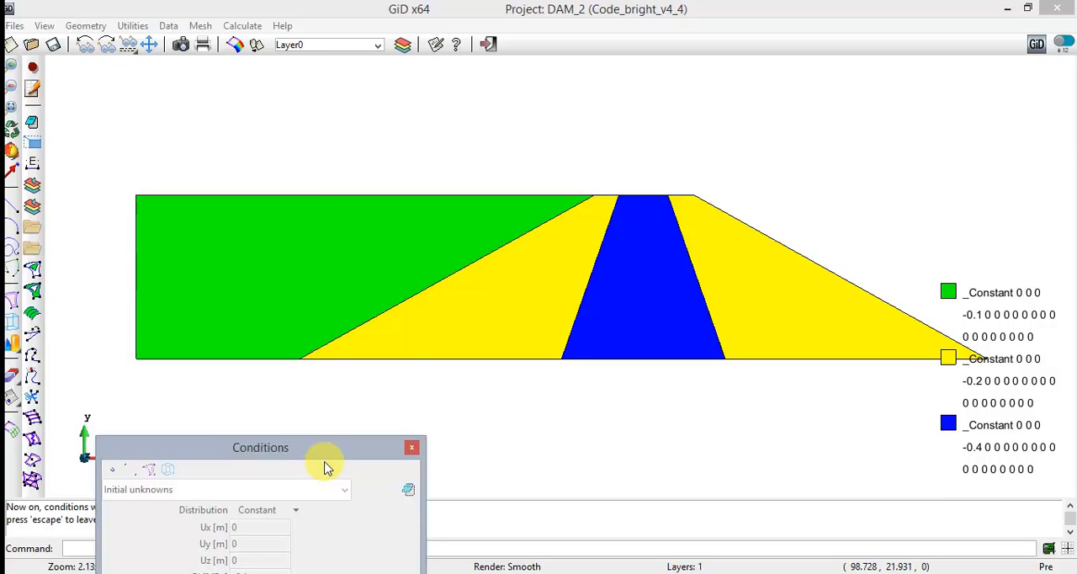
{"action": "left_click_drag", "start_coordinate": [328, 449], "coordinate": [343, 103]}
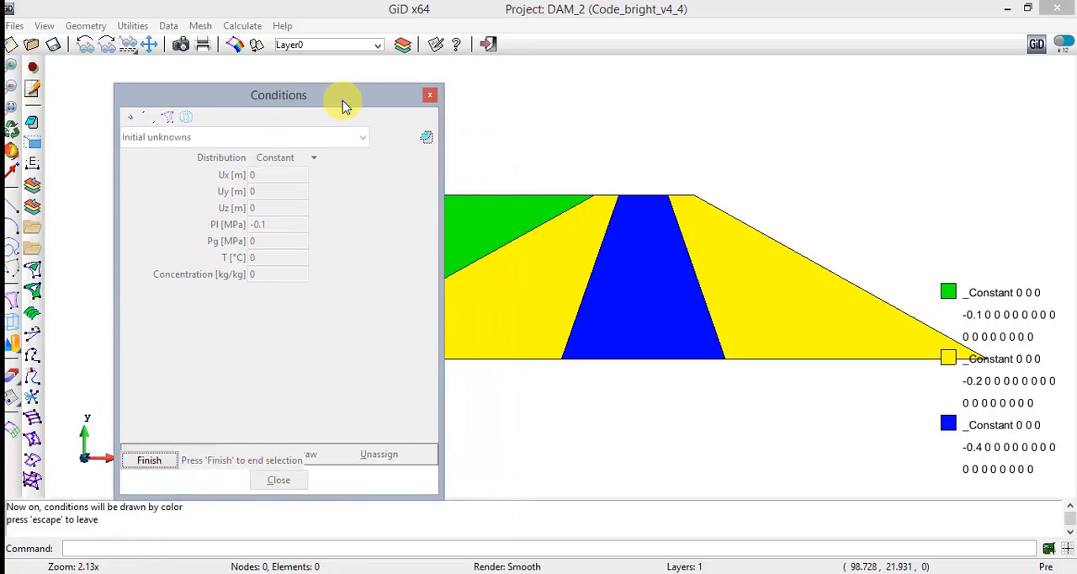
{"action": "left_click", "coordinate": [149, 460]}
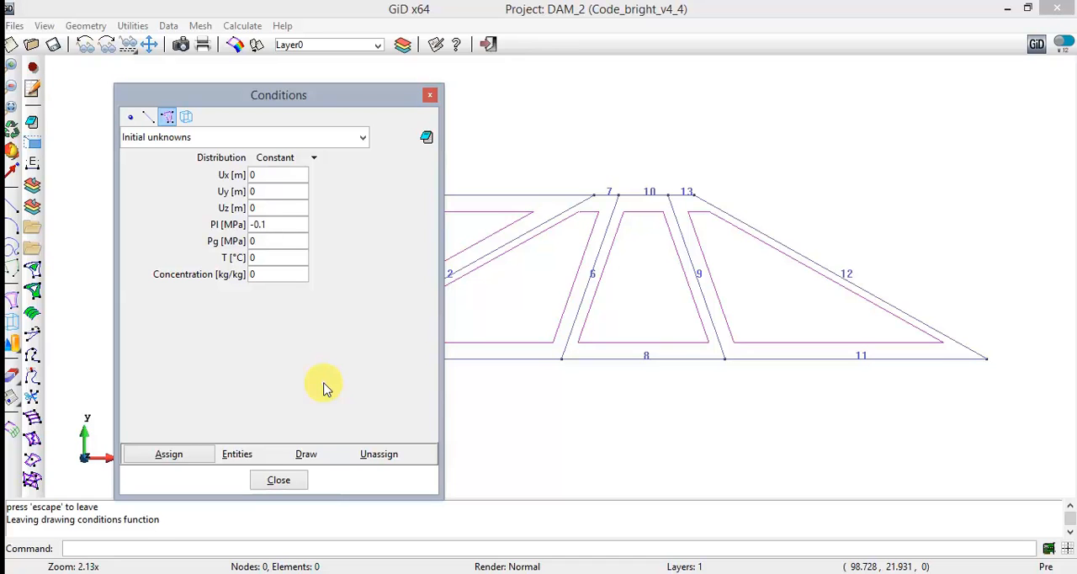
Switch the surface condition to Initial stress and set the X, Y and Z stress to -0.01
{"action": "left_click", "coordinate": [362, 137]}
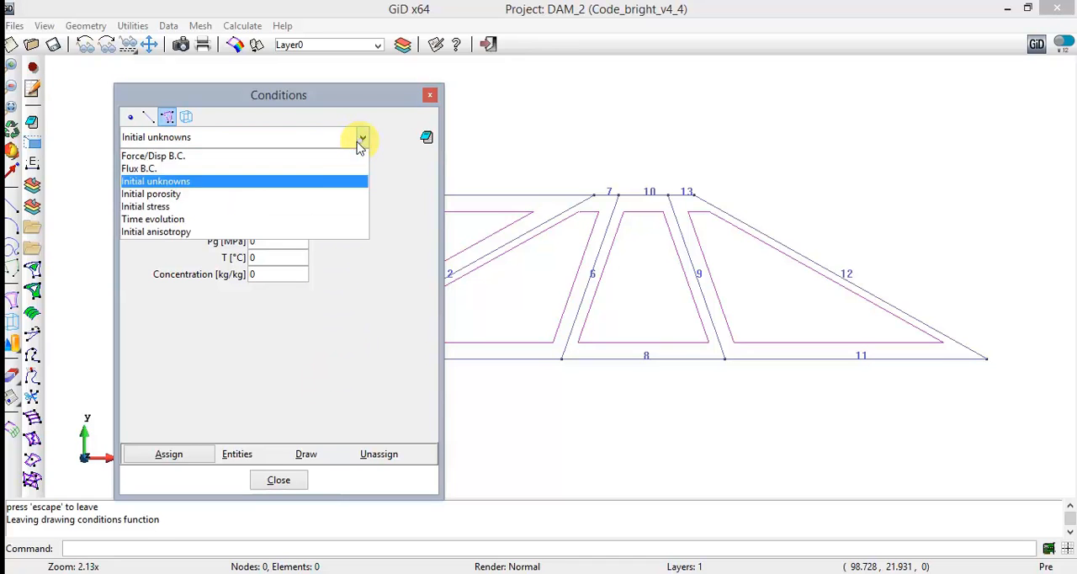
{"action": "left_click", "coordinate": [301, 209]}
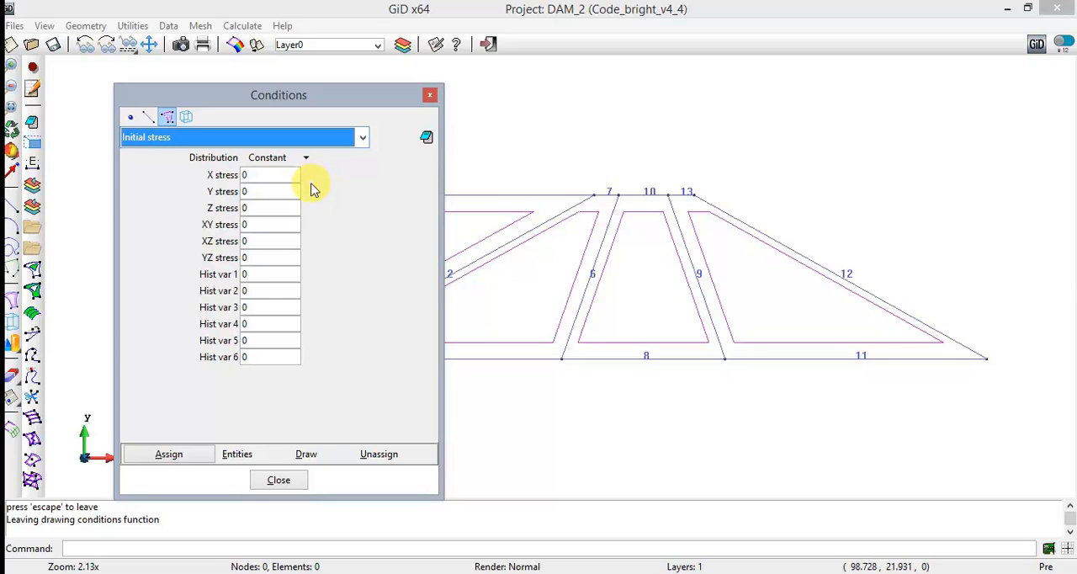
{"action": "double_click", "coordinate": [278, 175]}
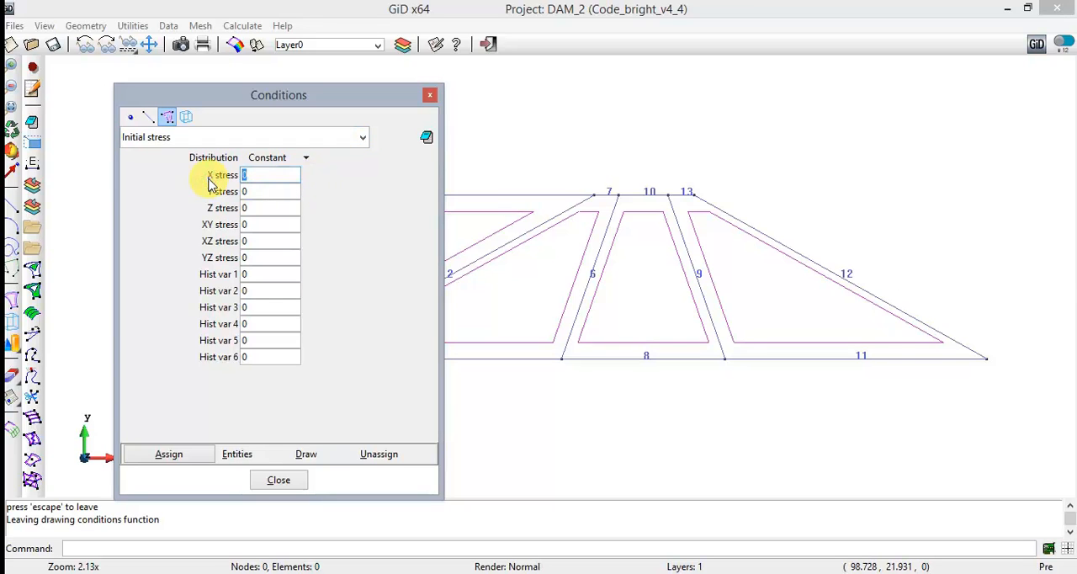
{"action": "type", "text": "-0.01"}
{"action": "key", "text": "Tab"}
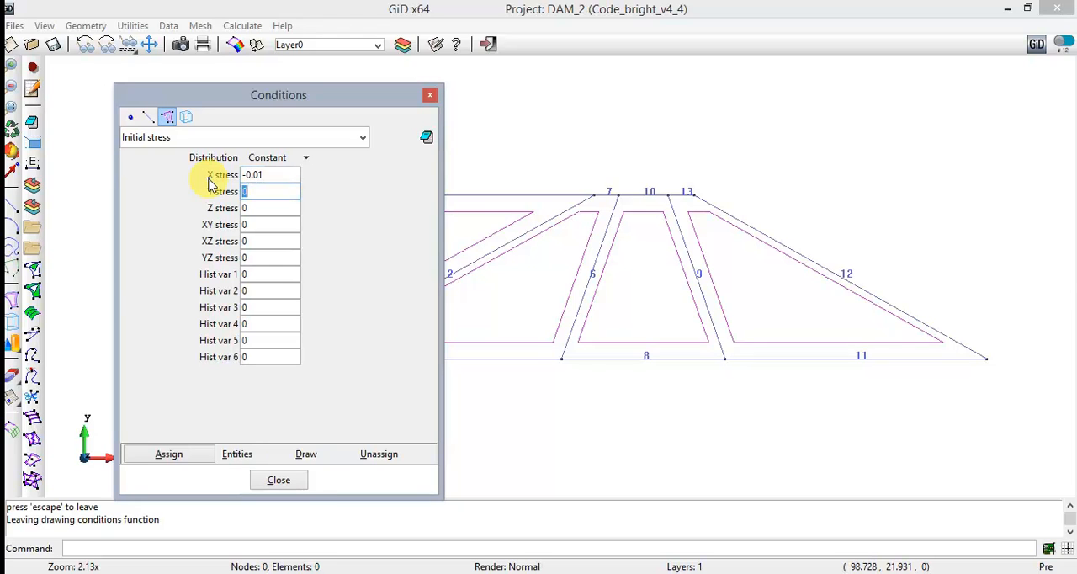
{"action": "type", "text": "-001"}
{"action": "key", "text": "BackSpace"}
{"action": "key", "text": "BackSpace"}
{"action": "type", "text": ",9"}
{"action": "key", "text": "BackSpace"}
{"action": "key", "text": "BackSpace"}
{"action": "type", "text": ".01"}
{"action": "key", "text": "Tab"}
{"action": "type", "text": "-0.0"}
Assign the initial stress to the core and the two shoulder surfaces of the dam
{"action": "left_click", "coordinate": [172, 454]}
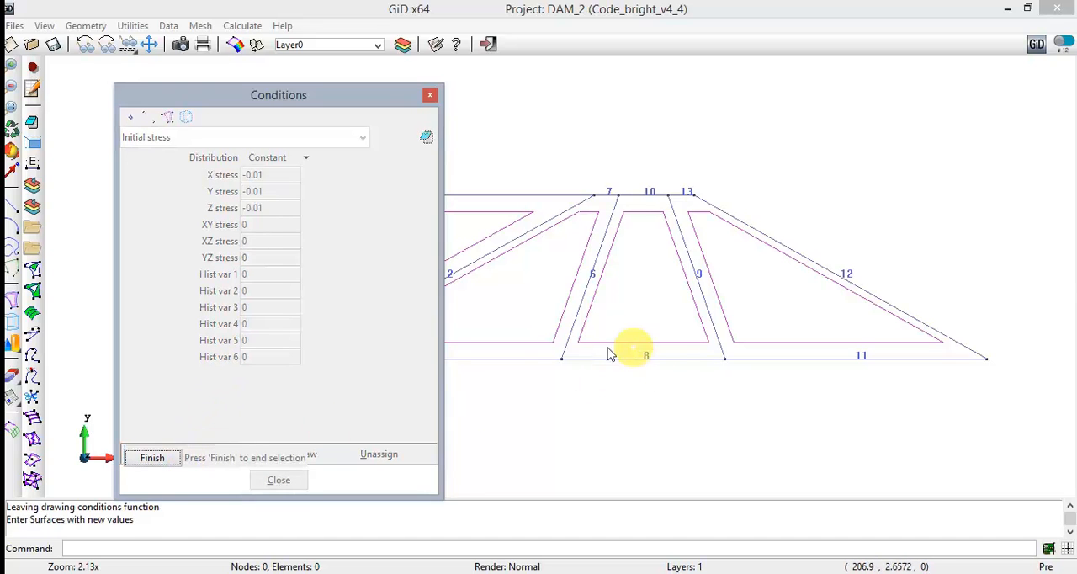
{"action": "left_click", "coordinate": [543, 342]}
{"action": "left_click", "coordinate": [608, 341]}
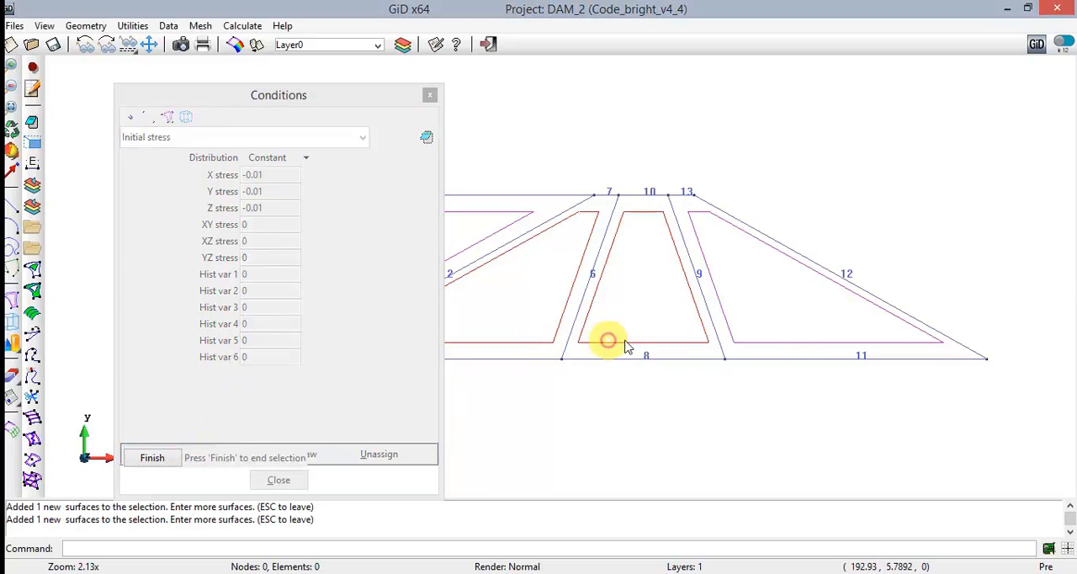
{"action": "left_click", "coordinate": [770, 347]}
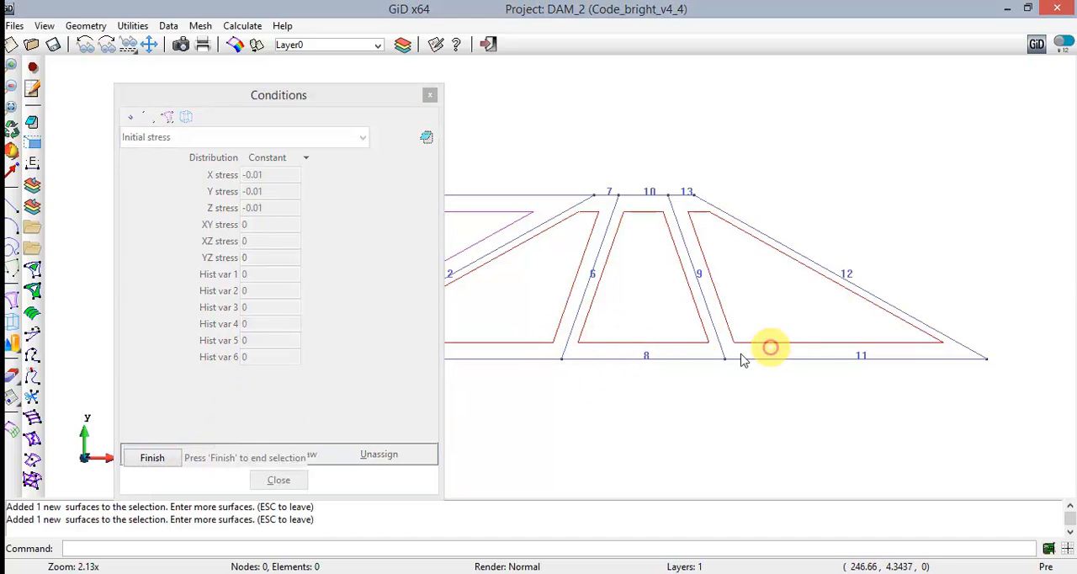
{"action": "left_click", "coordinate": [152, 458]}
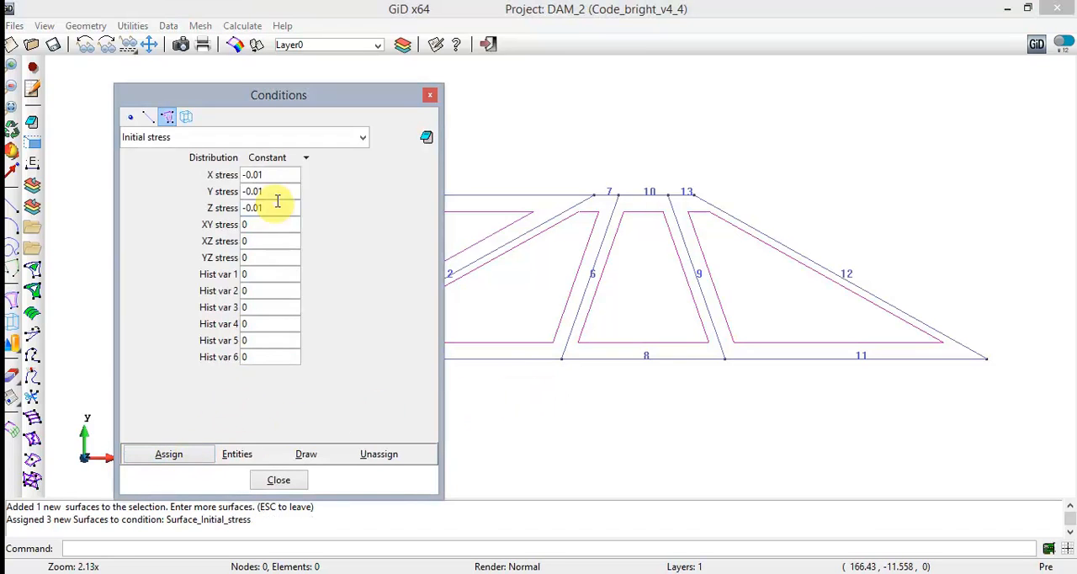
Set the initial X, Y and Z stress to -0.001 and assign it to the reservoir surface
{"action": "left_click", "coordinate": [254, 174]}
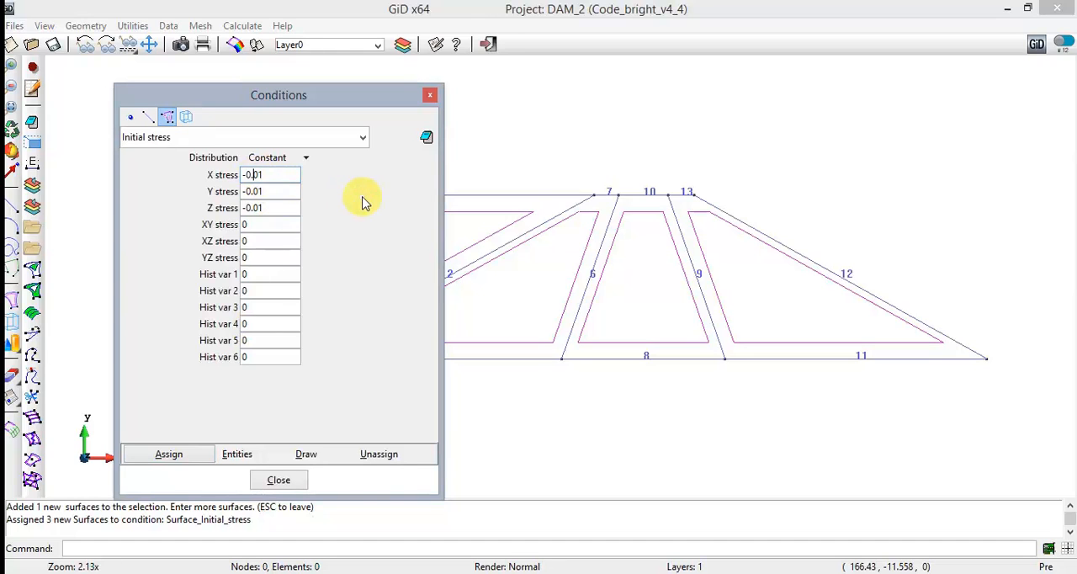
{"action": "type", "text": "0"}
{"action": "key", "text": "Tab"}
{"action": "type", "text": "-0.001"}
{"action": "key", "text": "Tab"}
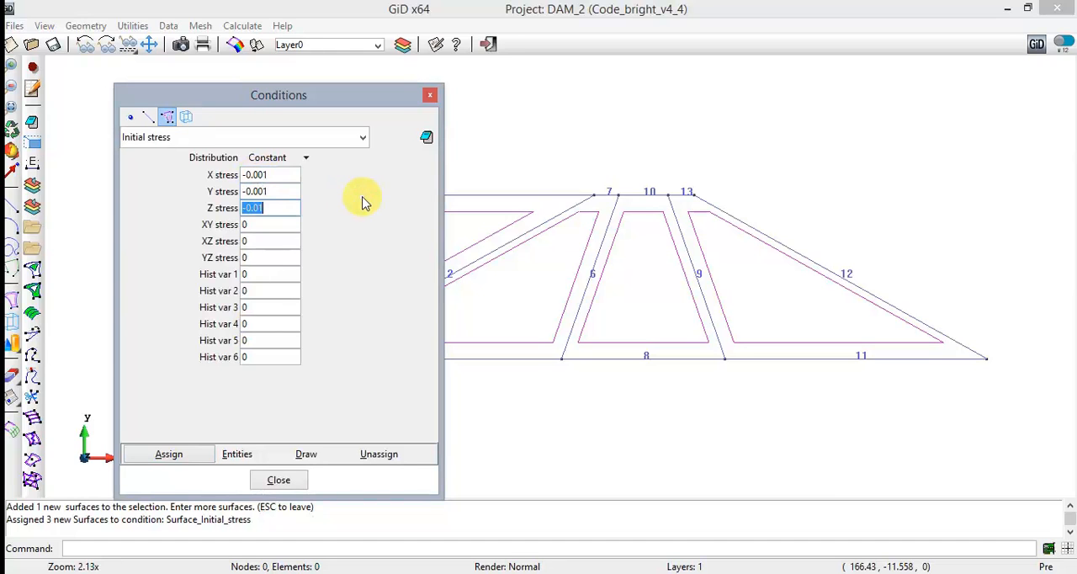
{"action": "type", "text": "-0.001"}
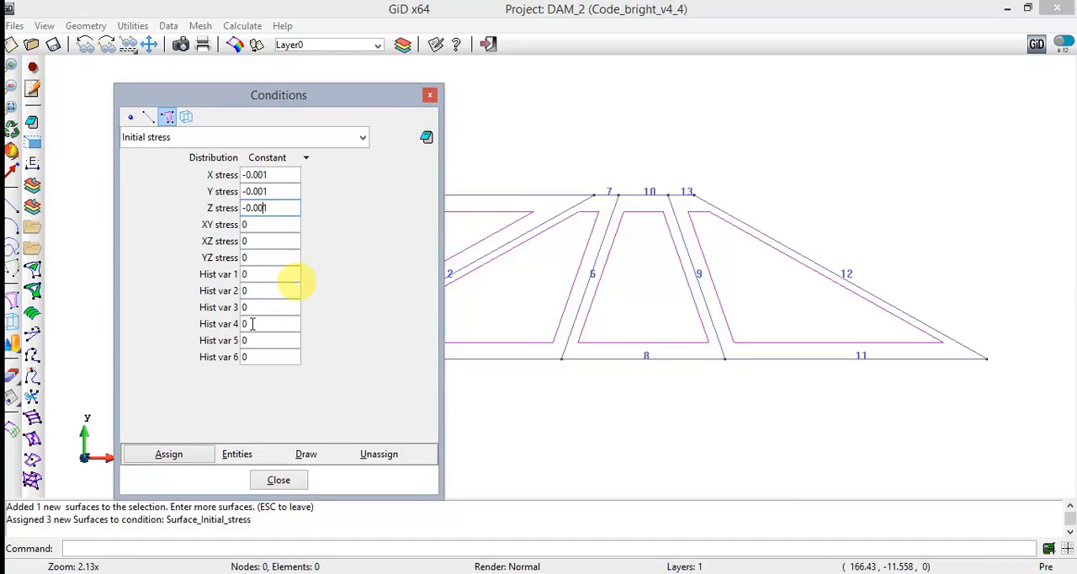
{"action": "left_click", "coordinate": [186, 454]}
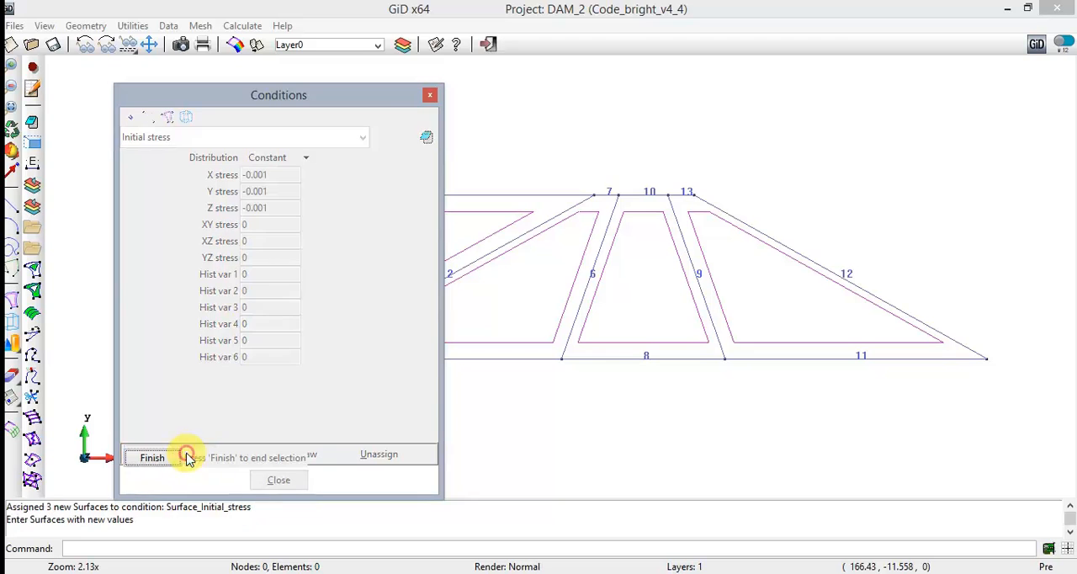
{"action": "left_click", "coordinate": [480, 238]}
{"action": "left_click_drag", "start_coordinate": [358, 96], "coordinate": [833, 87]}
{"action": "left_click", "coordinate": [645, 450]}
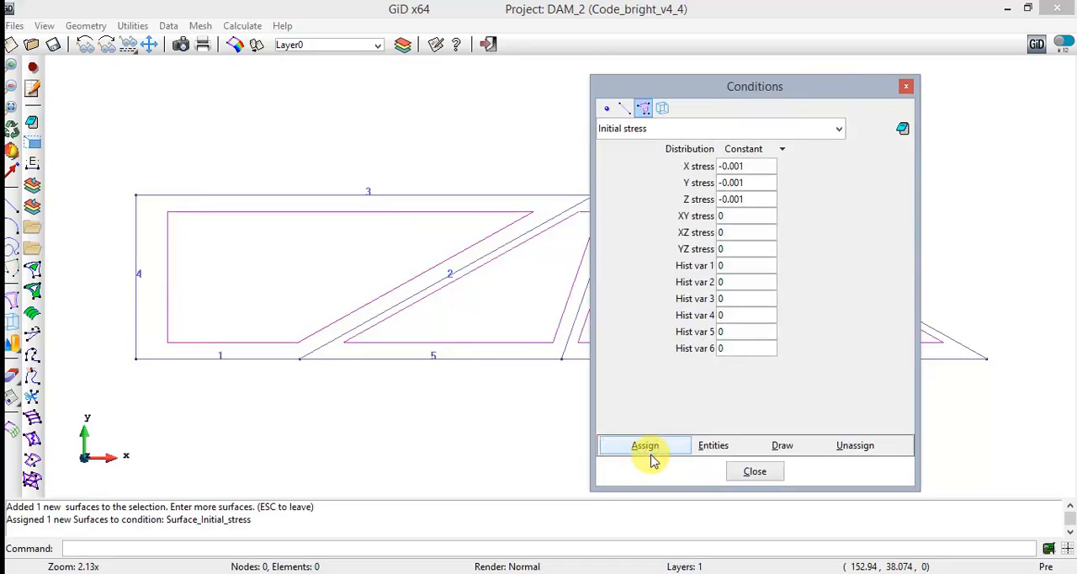
Switch to Initial porosity, set the porosity to 0.3 and assign it to the core and both shoulder surfaces
{"action": "left_click_drag", "start_coordinate": [813, 84], "coordinate": [272, 83]}
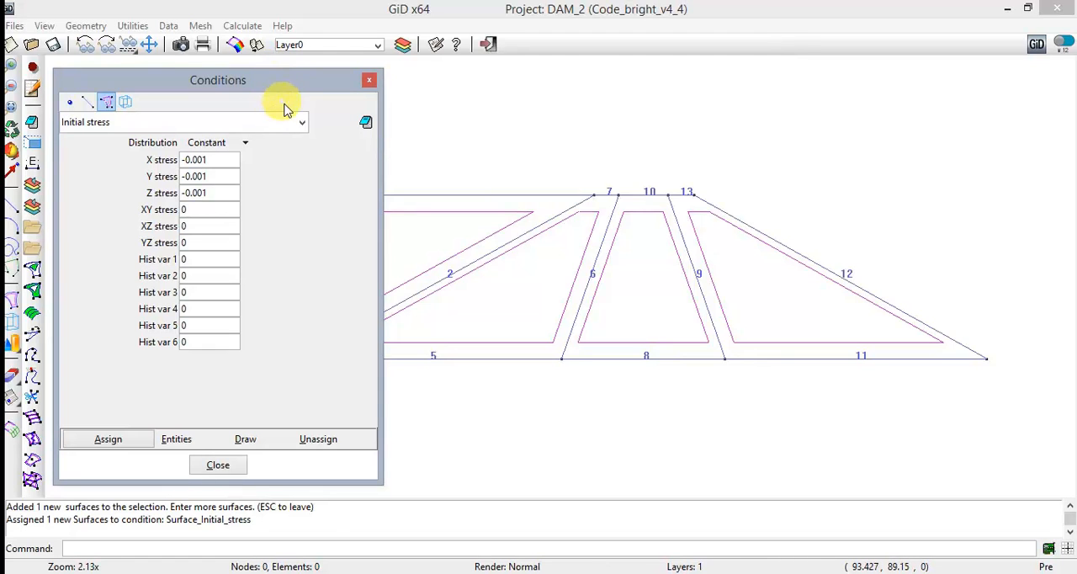
{"action": "left_click", "coordinate": [299, 123]}
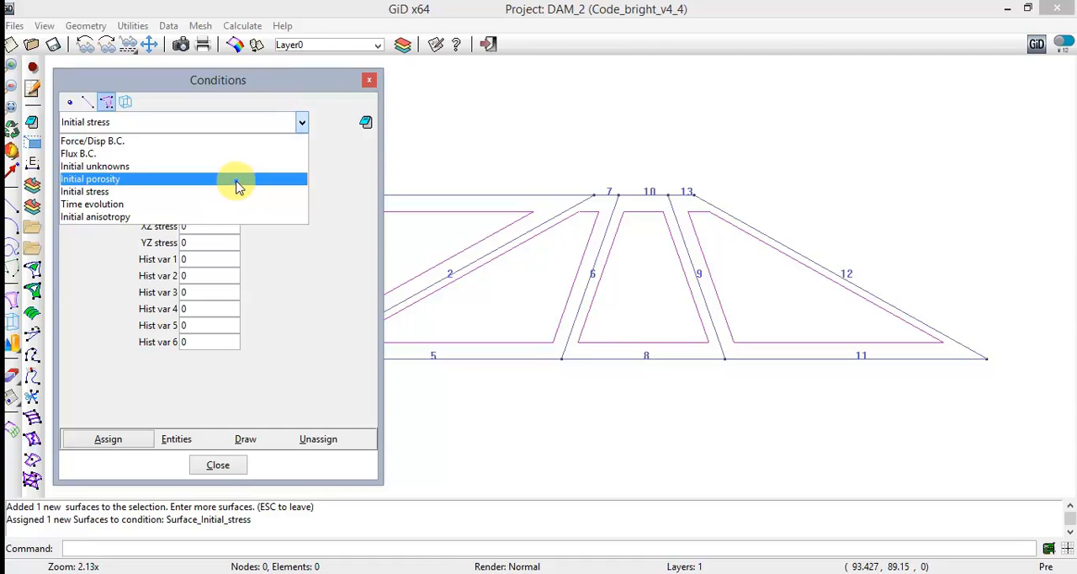
{"action": "left_click", "coordinate": [236, 179]}
{"action": "left_click", "coordinate": [164, 158]}
{"action": "type", "text": "."}
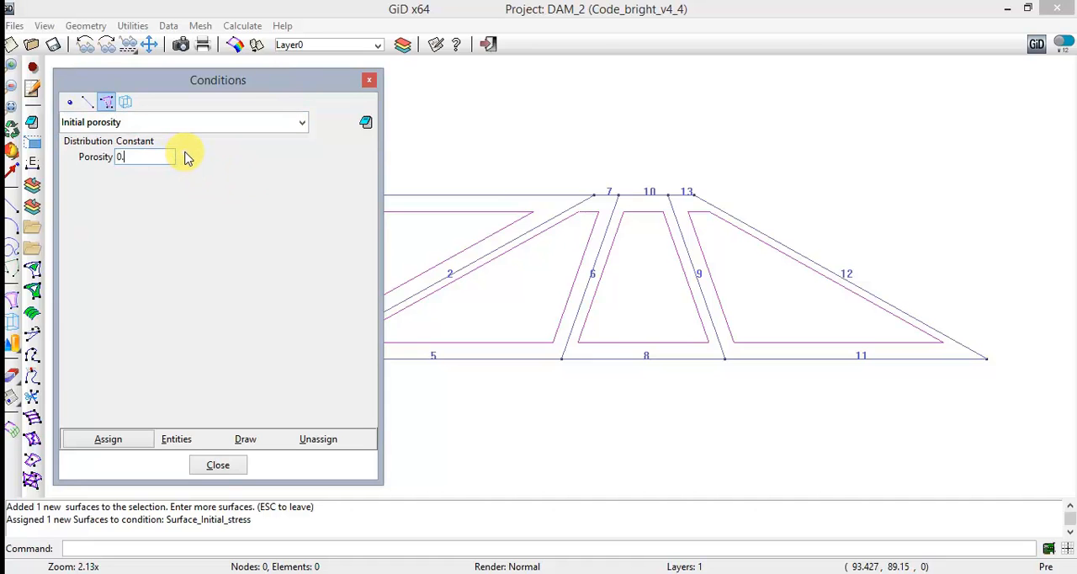
{"action": "type", "text": "3"}
{"action": "left_click", "coordinate": [98, 440]}
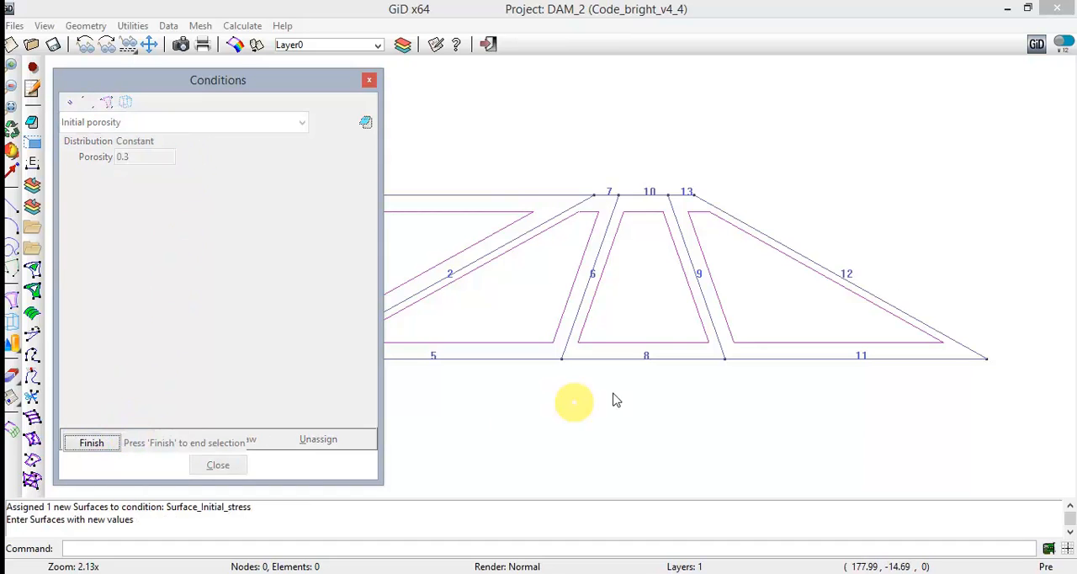
{"action": "left_click_drag", "start_coordinate": [569, 243], "coordinate": [740, 378]}
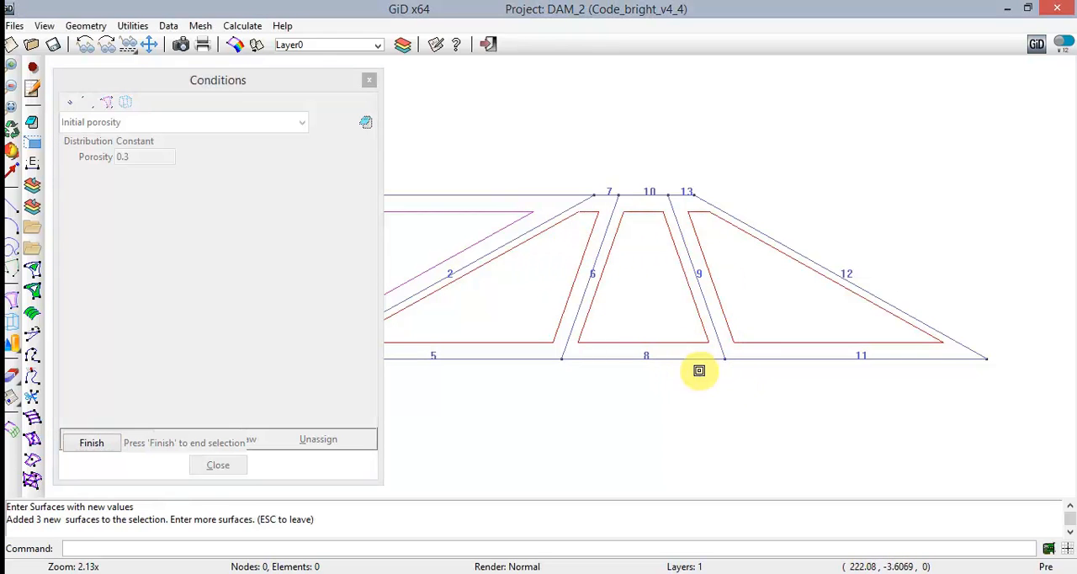
{"action": "left_click", "coordinate": [92, 442]}
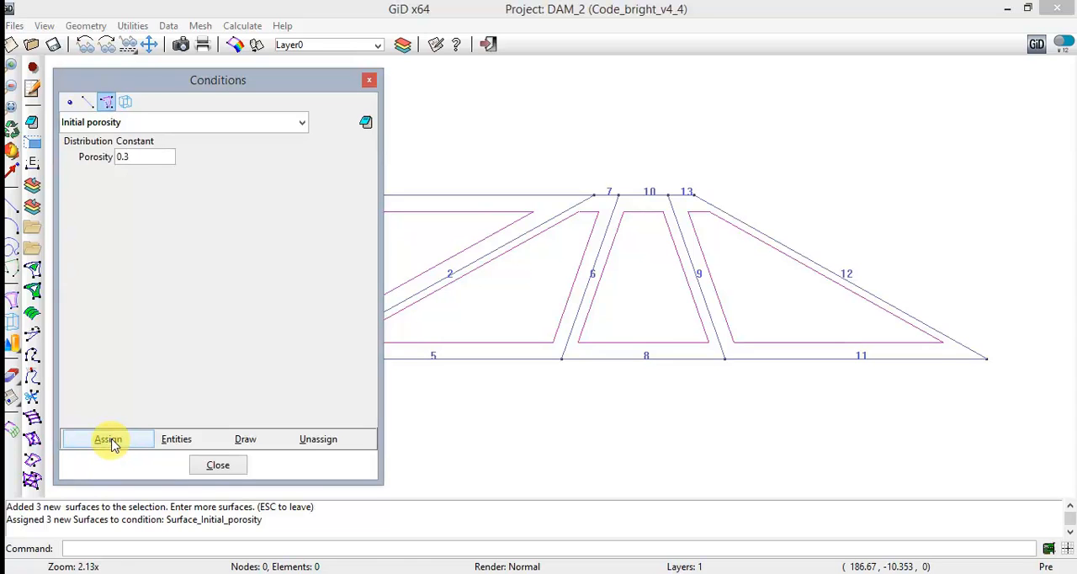
Set the initial porosity to 0.9 and assign it to the reservoir surface
{"action": "left_click", "coordinate": [163, 160]}
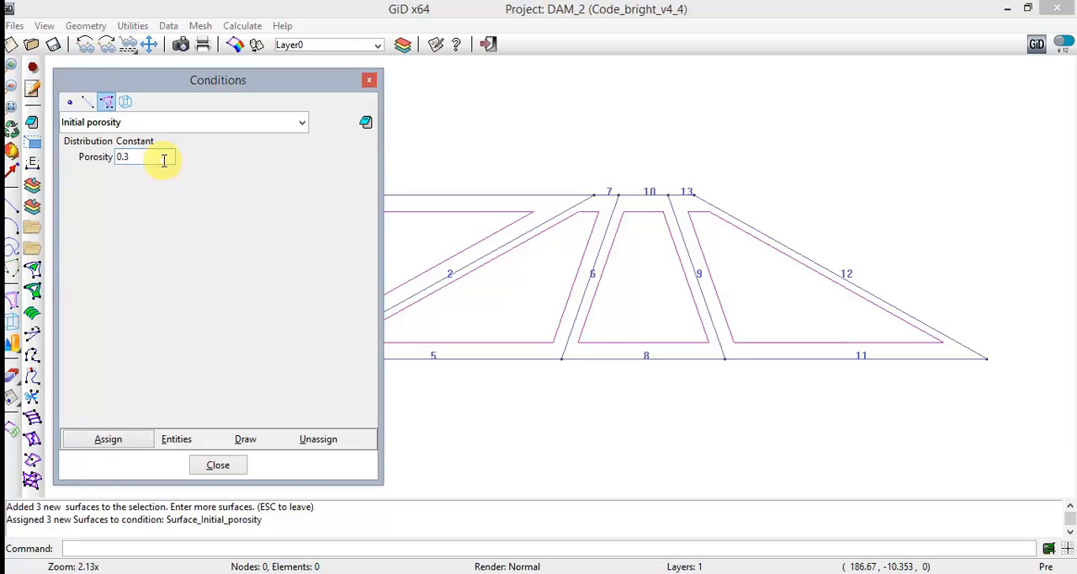
{"action": "key", "text": "BackSpace"}
{"action": "type", "text": "9"}
{"action": "left_click", "coordinate": [109, 438]}
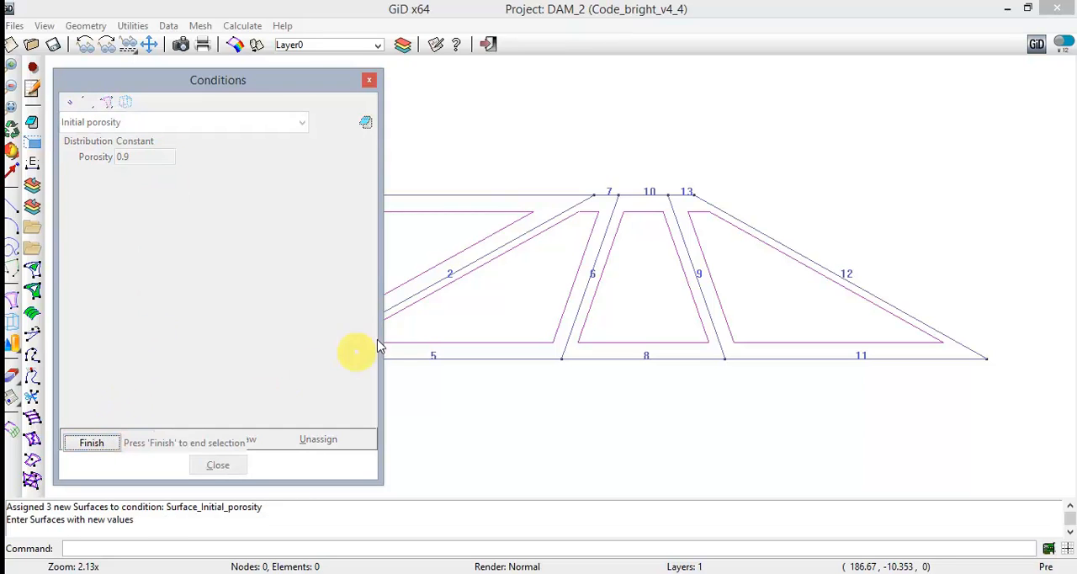
{"action": "left_click", "coordinate": [453, 258]}
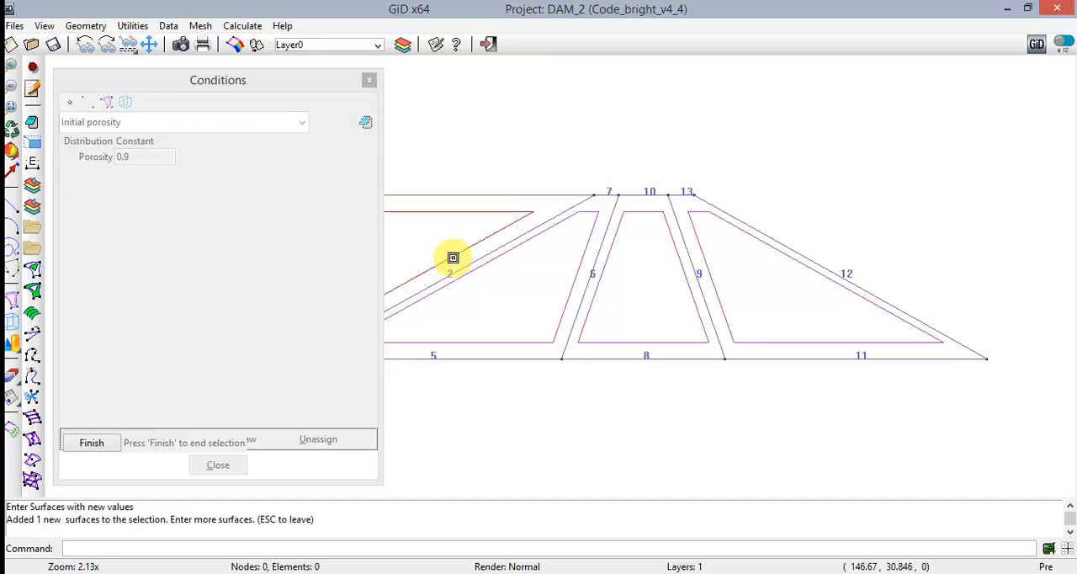
{"action": "left_click", "coordinate": [92, 442]}
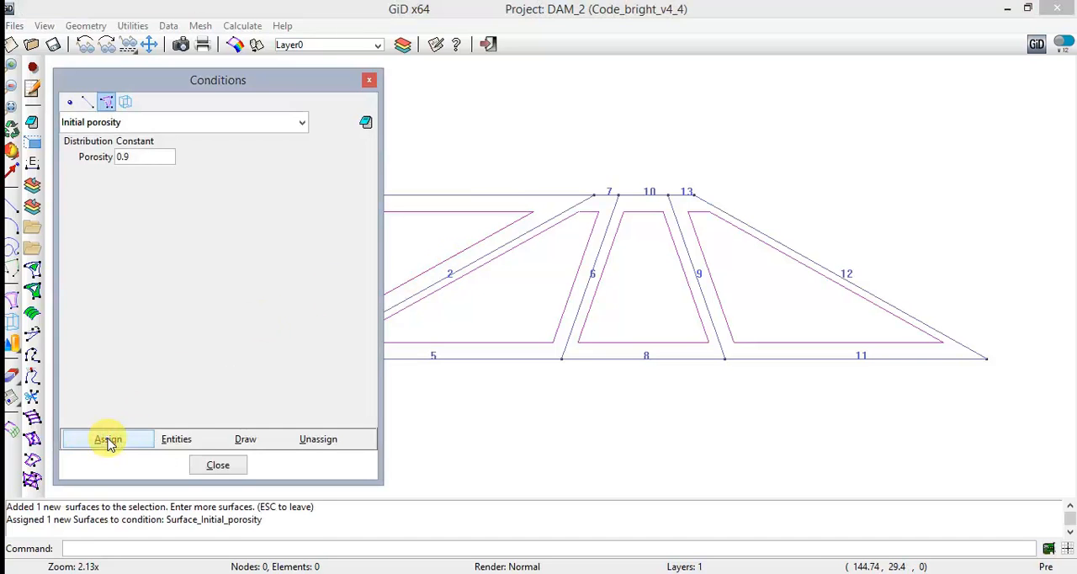
List all assigned conditions to check the line and surface entries, and close the list
{"action": "left_click", "coordinate": [207, 444]}
{"action": "left_click", "coordinate": [208, 471]}
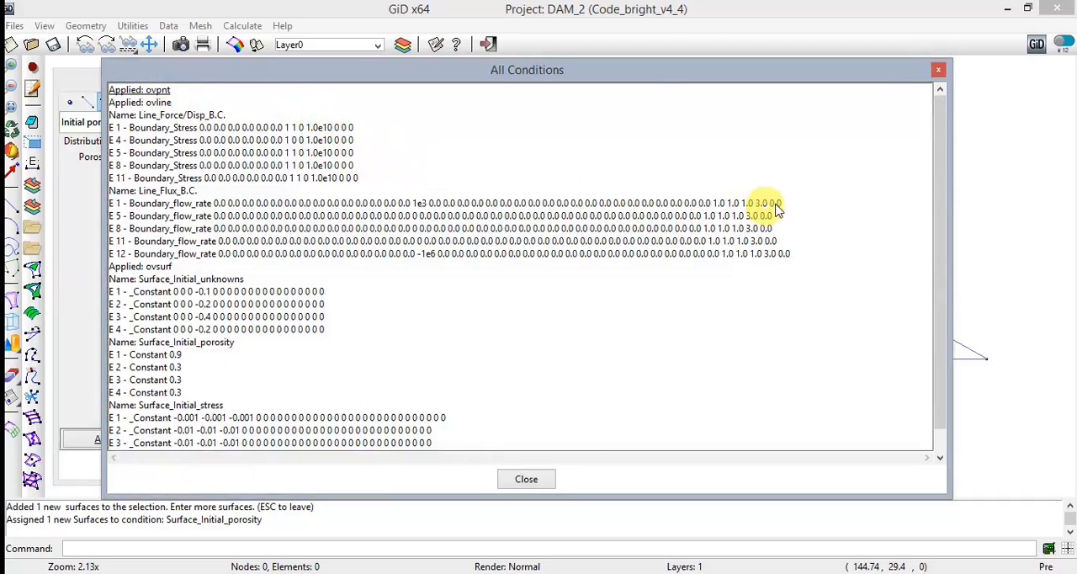
{"action": "left_click_drag", "start_coordinate": [937, 211], "coordinate": [909, 176]}
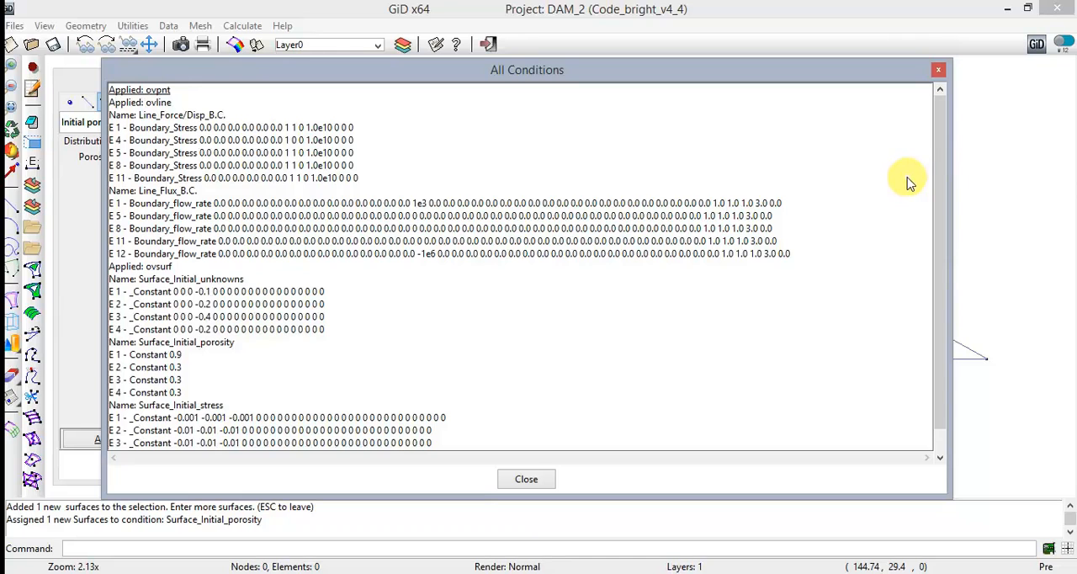
{"action": "left_click", "coordinate": [528, 479]}
Close the Conditions window and save the project
{"action": "left_click", "coordinate": [221, 466]}
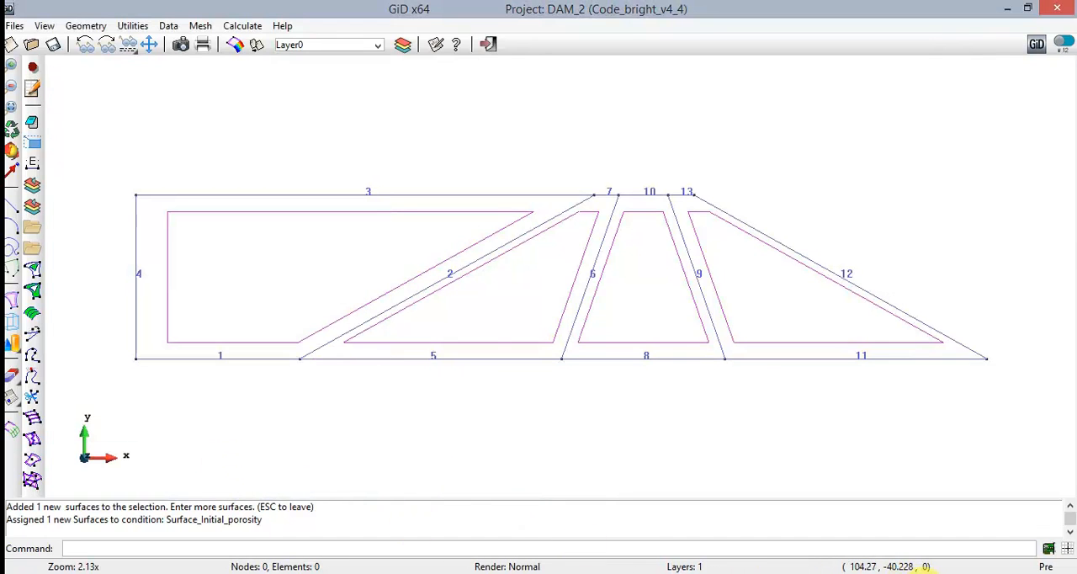
{"action": "left_click", "coordinate": [53, 44]}
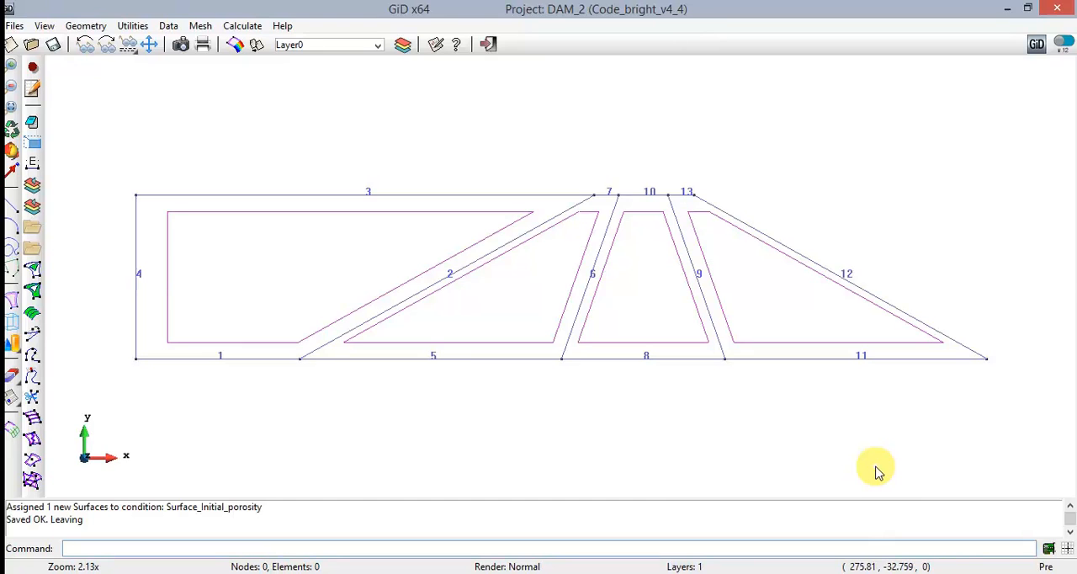
Open the Interval data and set the units of time discretization for interval 1 to Days
{"action": "left_click", "coordinate": [169, 26]}
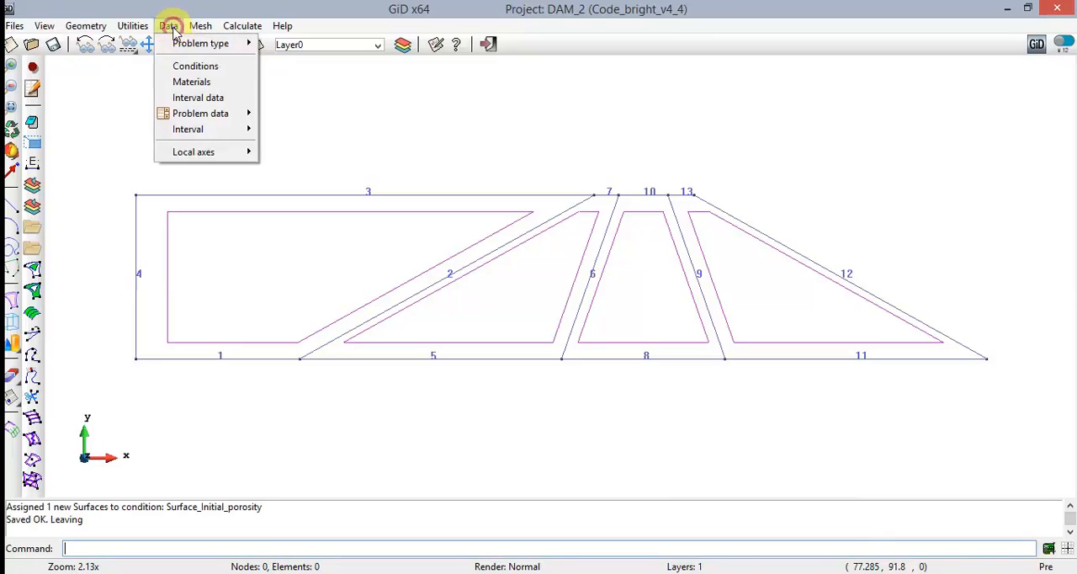
{"action": "left_click", "coordinate": [208, 99]}
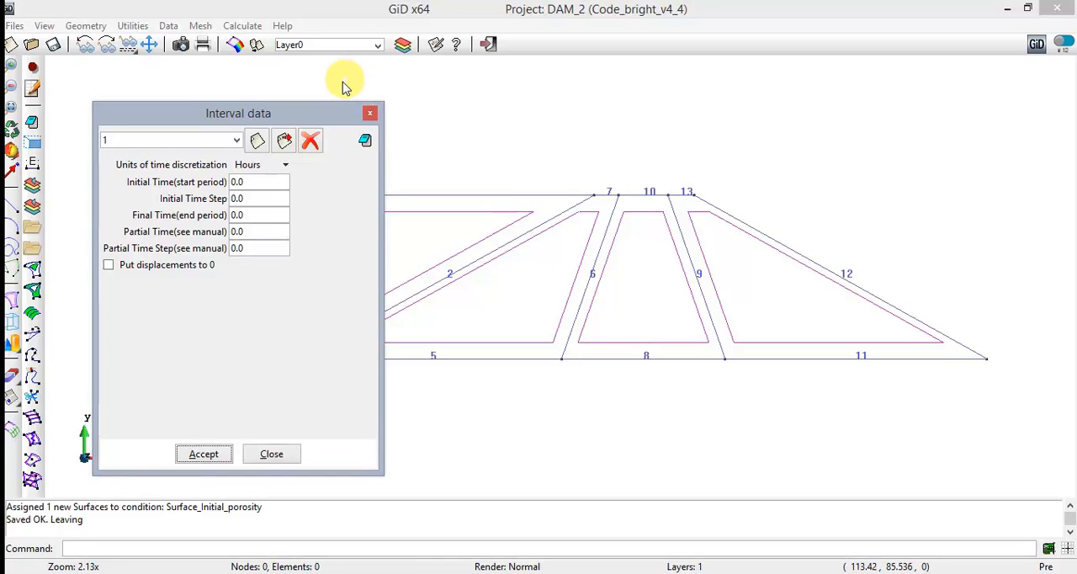
{"action": "left_click", "coordinate": [285, 168]}
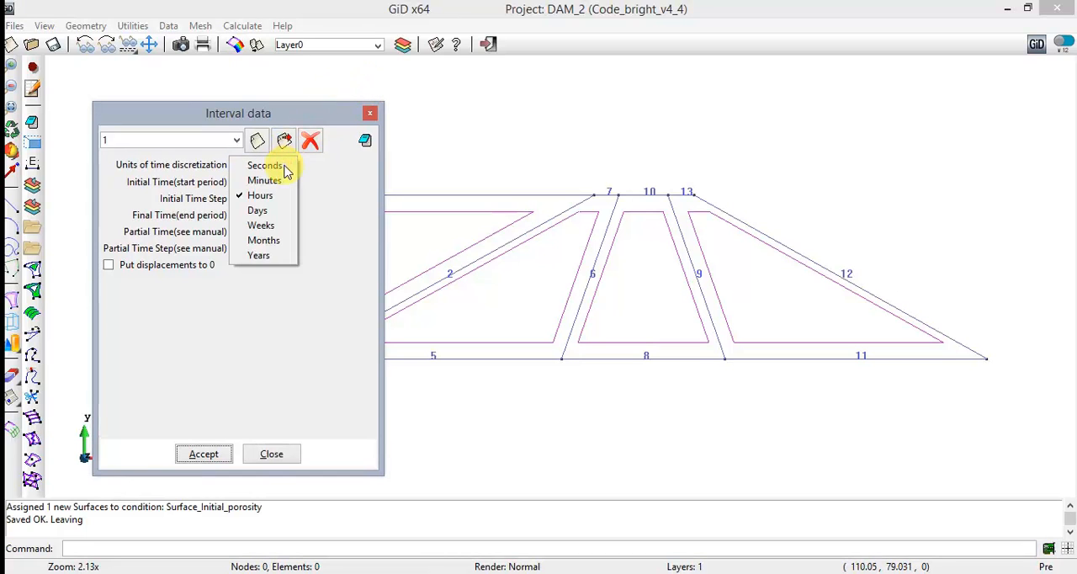
{"action": "left_click", "coordinate": [280, 209]}
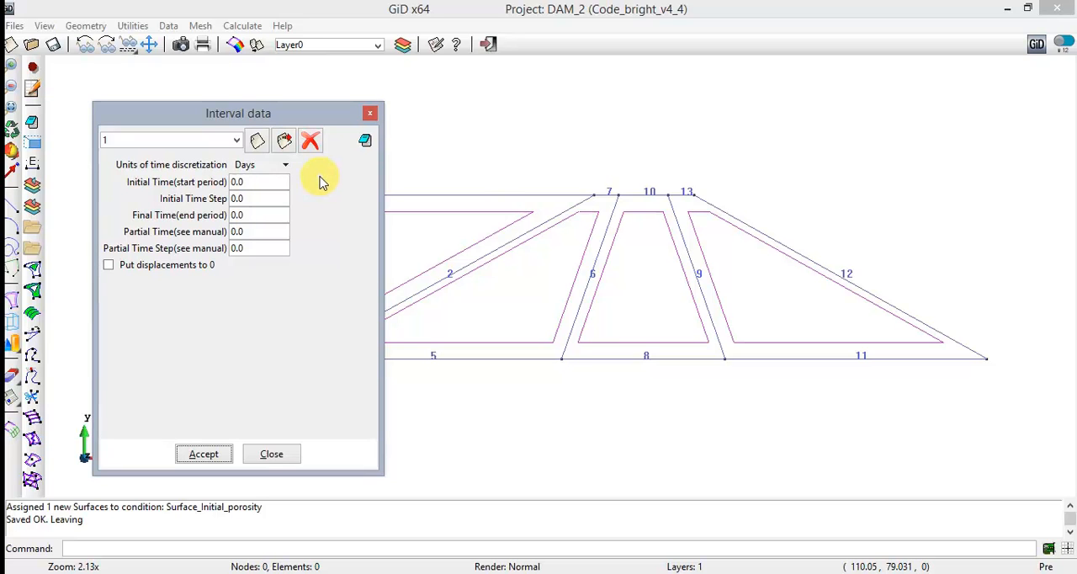
Give interval 1 an initial time step of 1e-8 and a final time of 1.1 days, keeping the start at 0.0
{"action": "left_click_drag", "start_coordinate": [257, 178], "coordinate": [211, 180]}
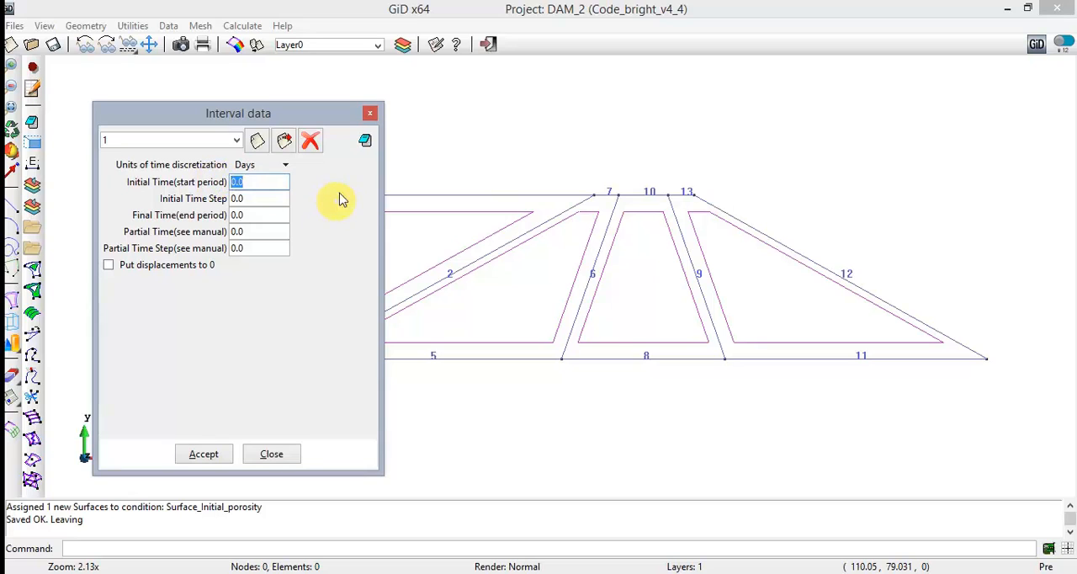
{"action": "key", "text": "Tab"}
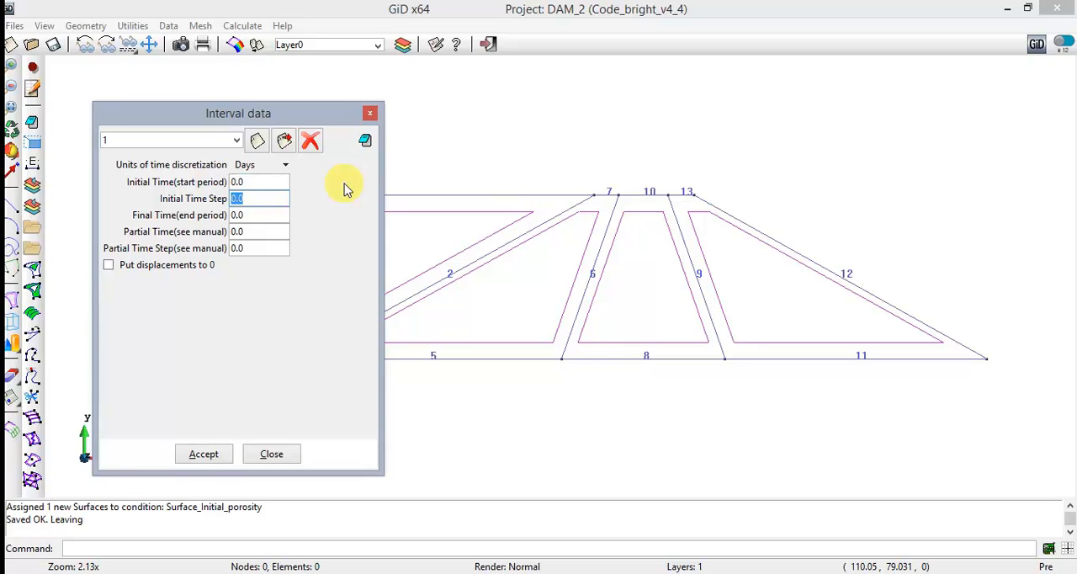
{"action": "type", "text": "1e-8"}
{"action": "key", "text": "Tab"}
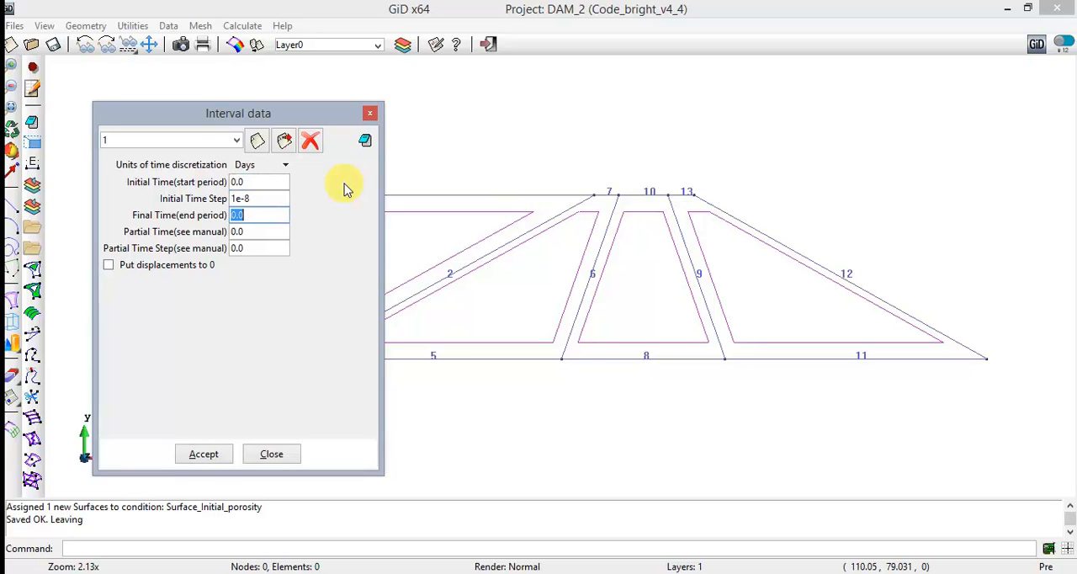
{"action": "type", "text": "1.1"}
Set interval 1's partial time and partial time step to 0.01, enable Put displacements to 0, and accept the interval data
{"action": "key", "text": "Tab"}
{"action": "type", "text": "0.01"}
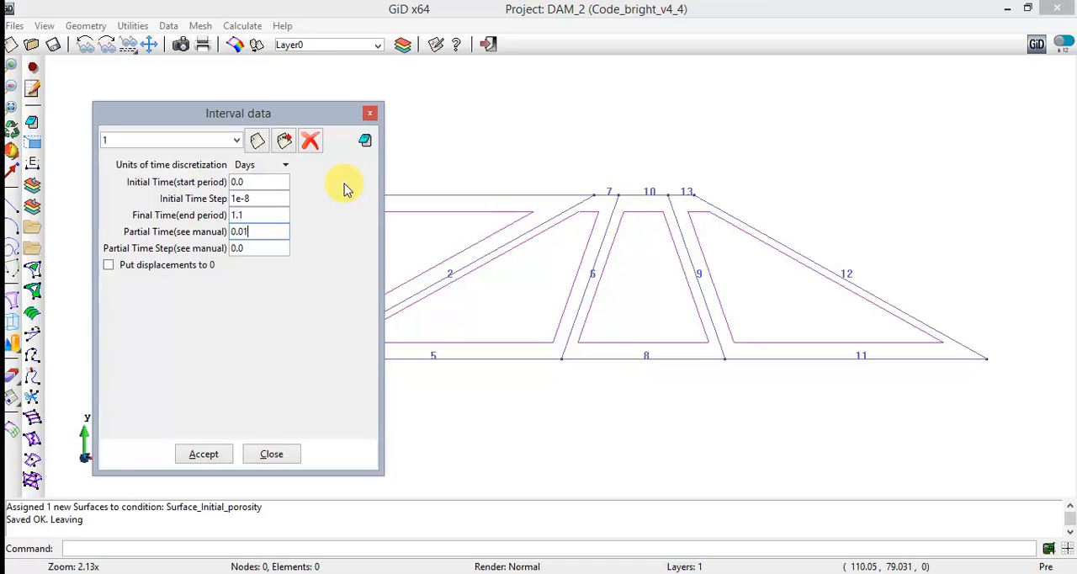
{"action": "key", "text": "Tab"}
{"action": "type", "text": "0.01"}
{"action": "left_click", "coordinate": [108, 265]}
{"action": "left_click", "coordinate": [208, 452]}
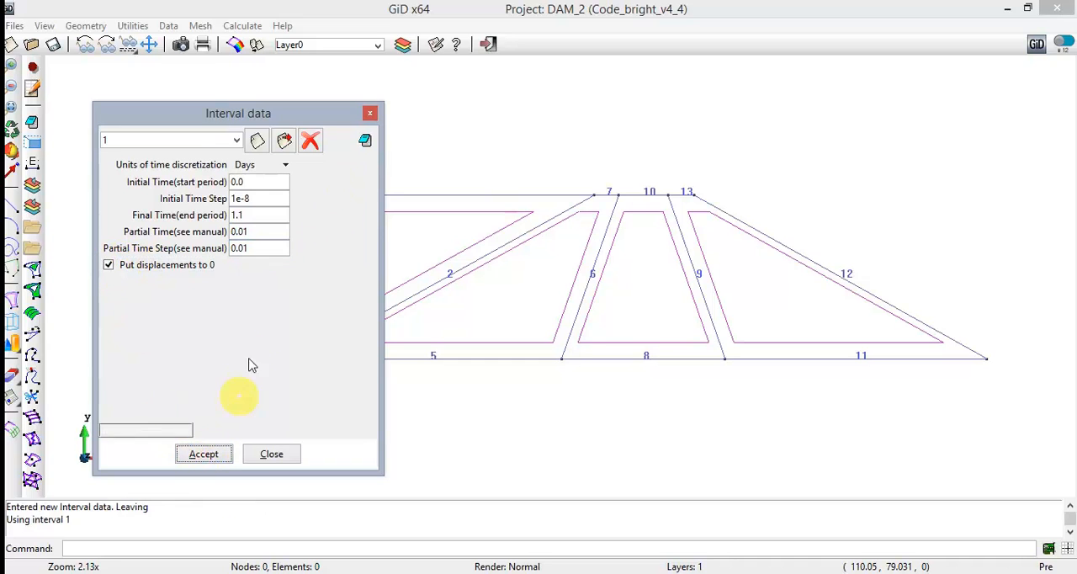
Append interval 2 with the condition entities copied from interval 1, and disable Put displacements to 0 for it
{"action": "left_click", "coordinate": [257, 141]}
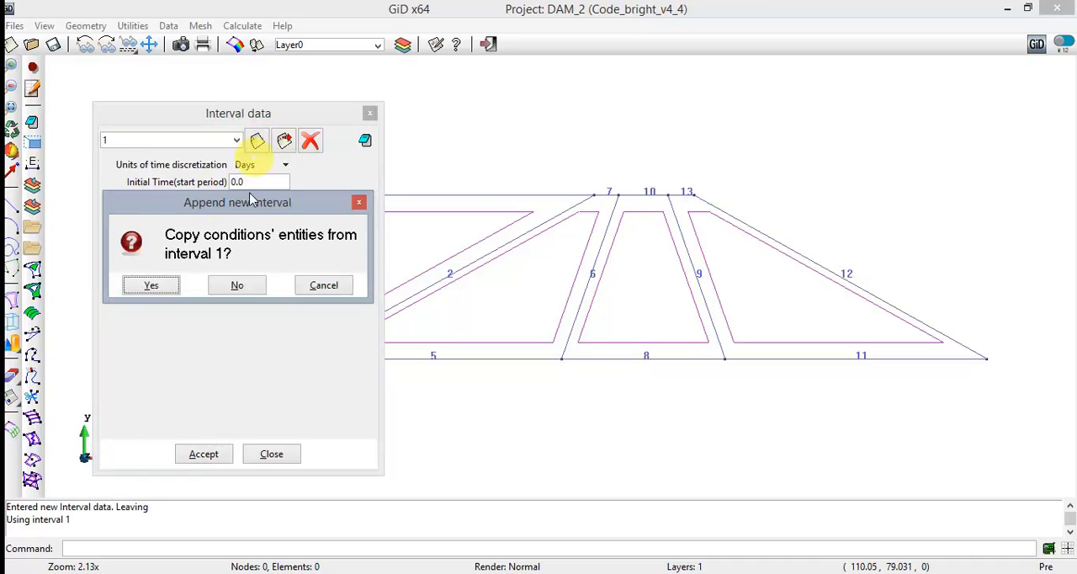
{"action": "left_click", "coordinate": [151, 285]}
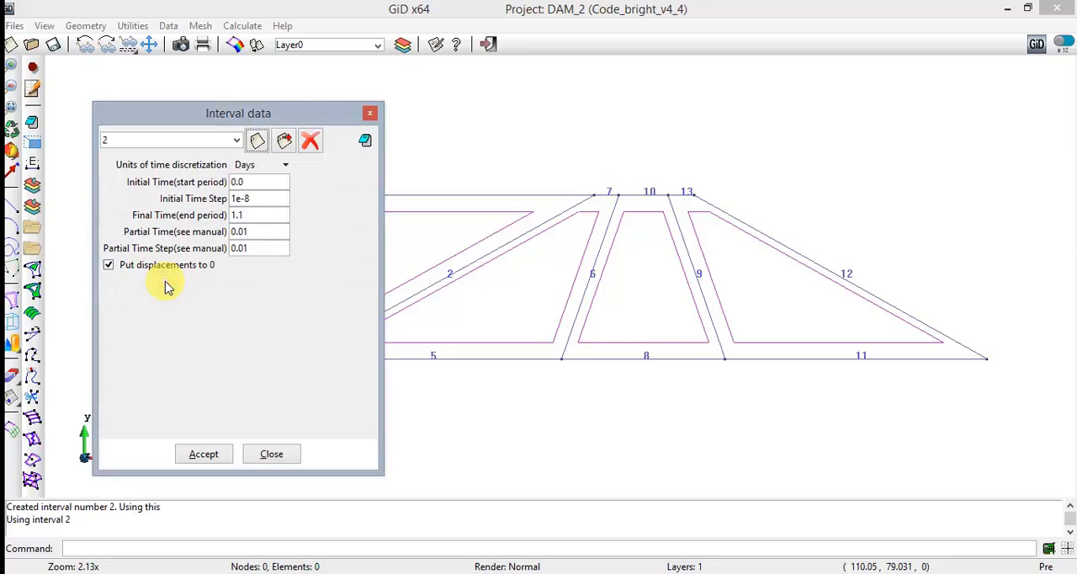
{"action": "left_click", "coordinate": [192, 266]}
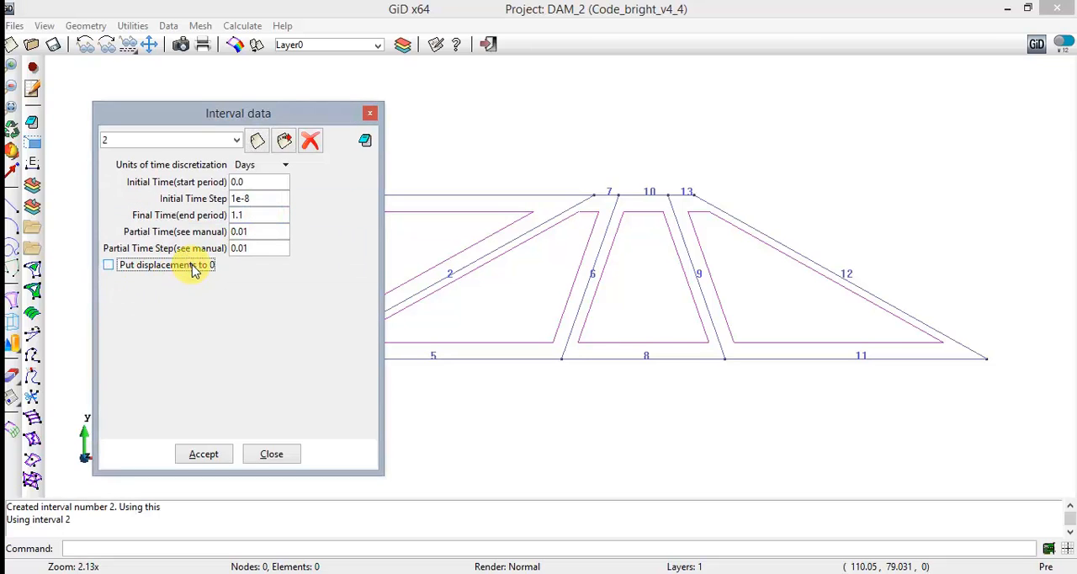
Set interval 2's initial time to 1.1, initial time step to 0.01 and final time to 300 days
{"action": "left_click_drag", "start_coordinate": [269, 182], "coordinate": [225, 182]}
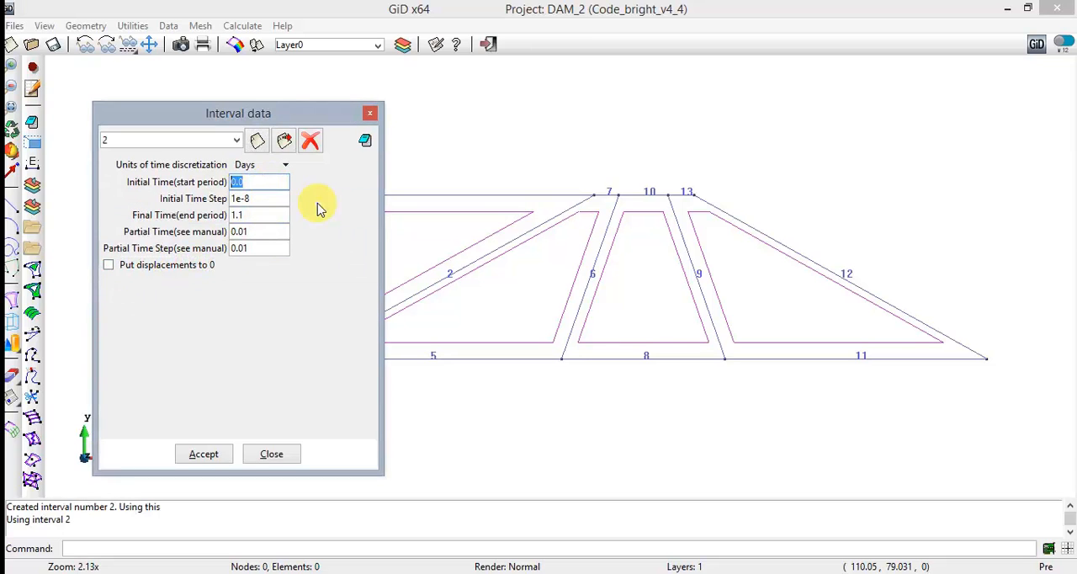
{"action": "type", "text": "1.1"}
{"action": "key", "text": "Tab"}
{"action": "type", "text": "0.01"}
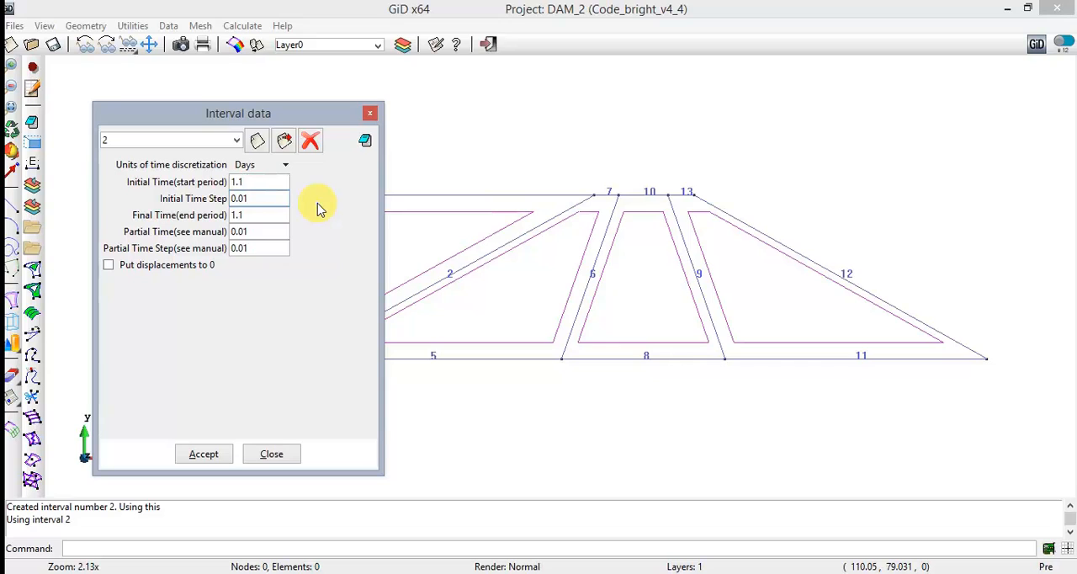
{"action": "key", "text": "Tab"}
{"action": "type", "text": "300"}
Set interval 2's partial time to 2 and partial time step to 0.5, and accept the interval data
{"action": "key", "text": "Tab"}
{"action": "type", "text": "2"}
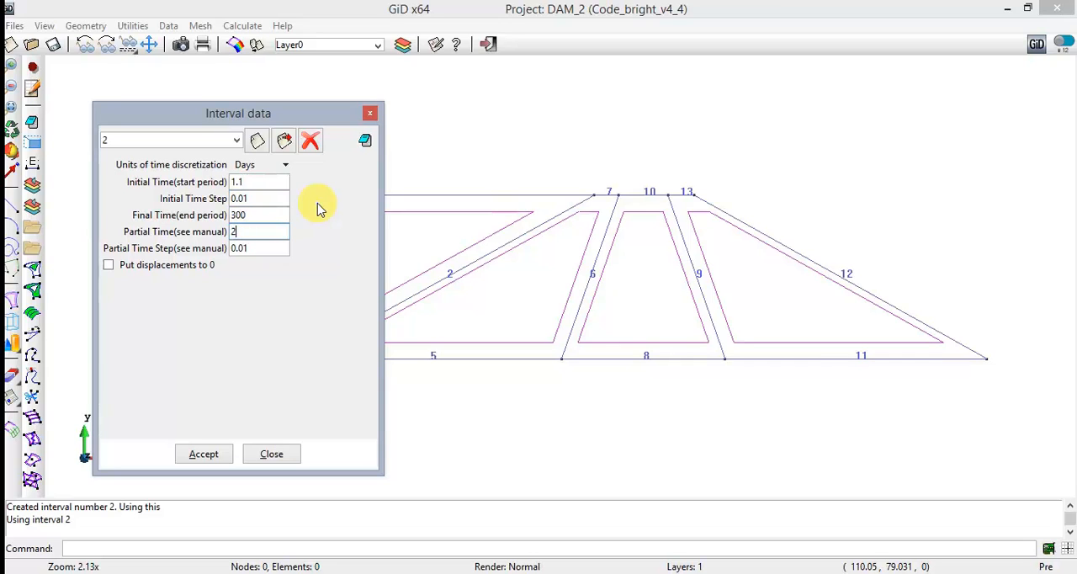
{"action": "key", "text": "Tab"}
{"action": "type", "text": "0.5"}
{"action": "left_click", "coordinate": [204, 453]}
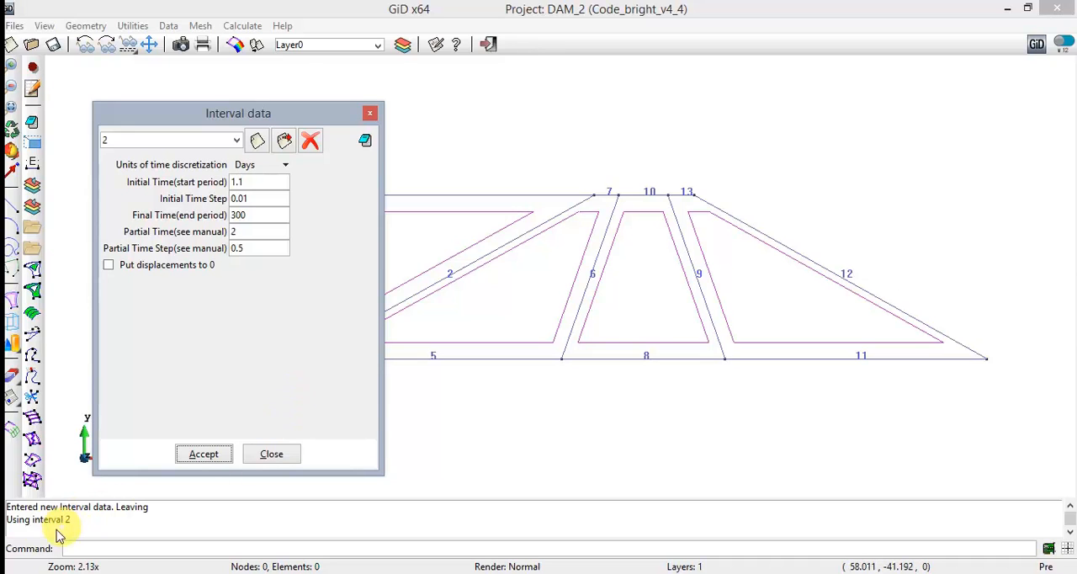
In the line conditions for interval 2, transfer the assigned Flux B.C. values of line 1 into the form and close the entity list
{"action": "left_click", "coordinate": [365, 141]}
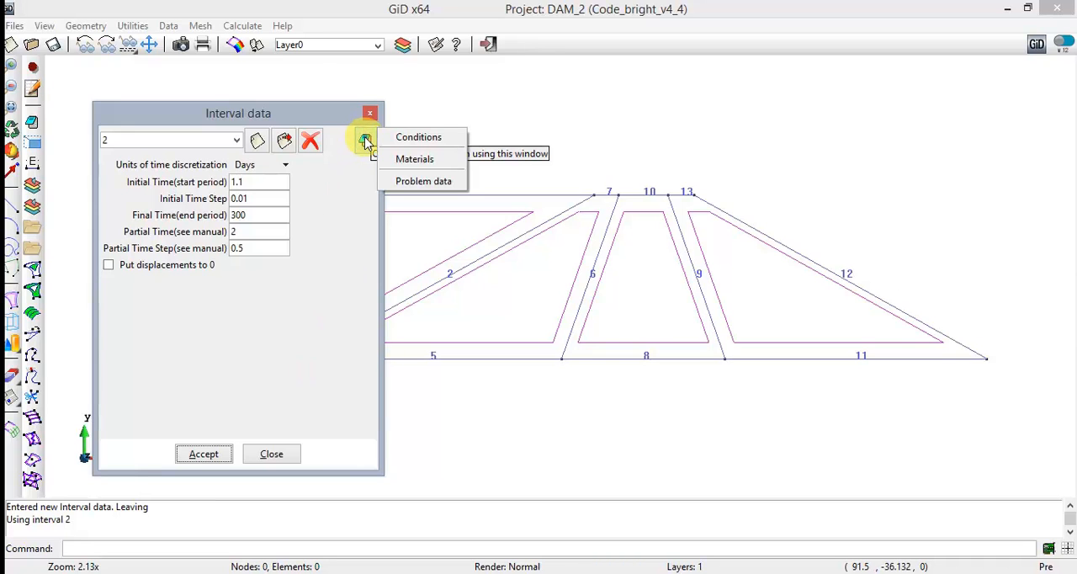
{"action": "left_click", "coordinate": [421, 138]}
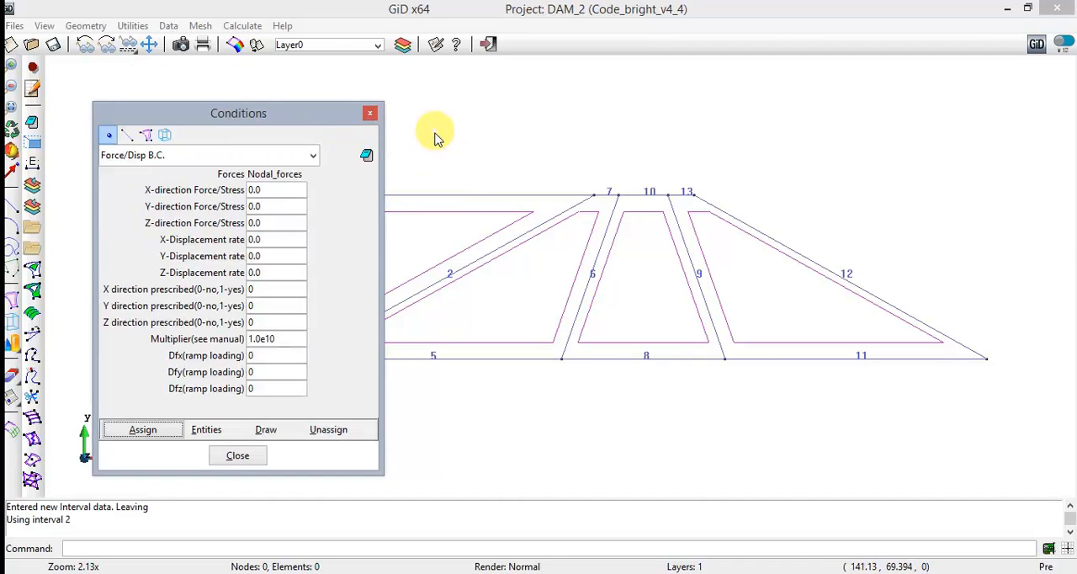
{"action": "left_click", "coordinate": [128, 136]}
{"action": "left_click", "coordinate": [312, 154]}
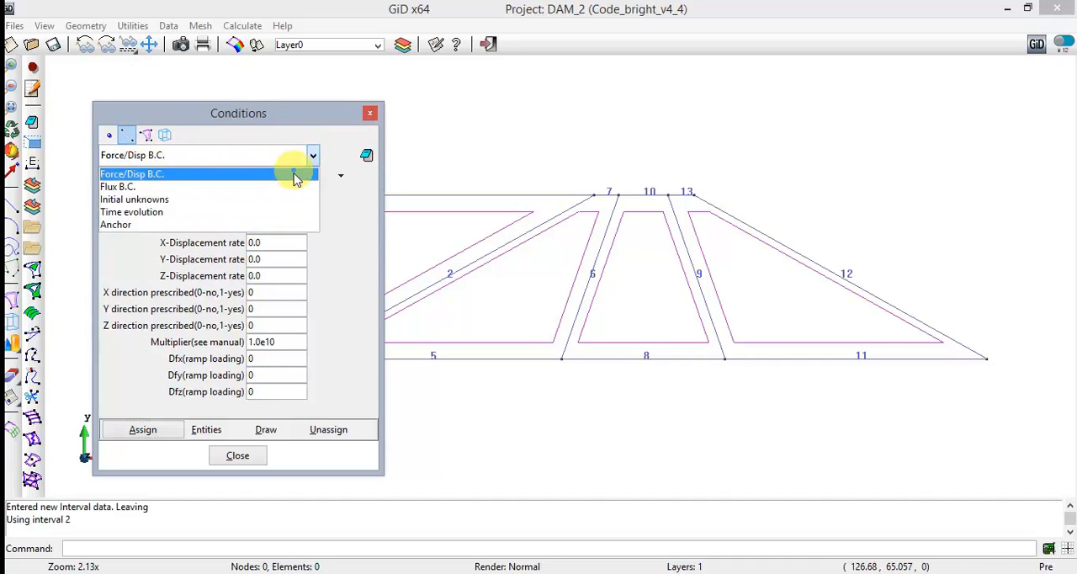
{"action": "left_click", "coordinate": [294, 187]}
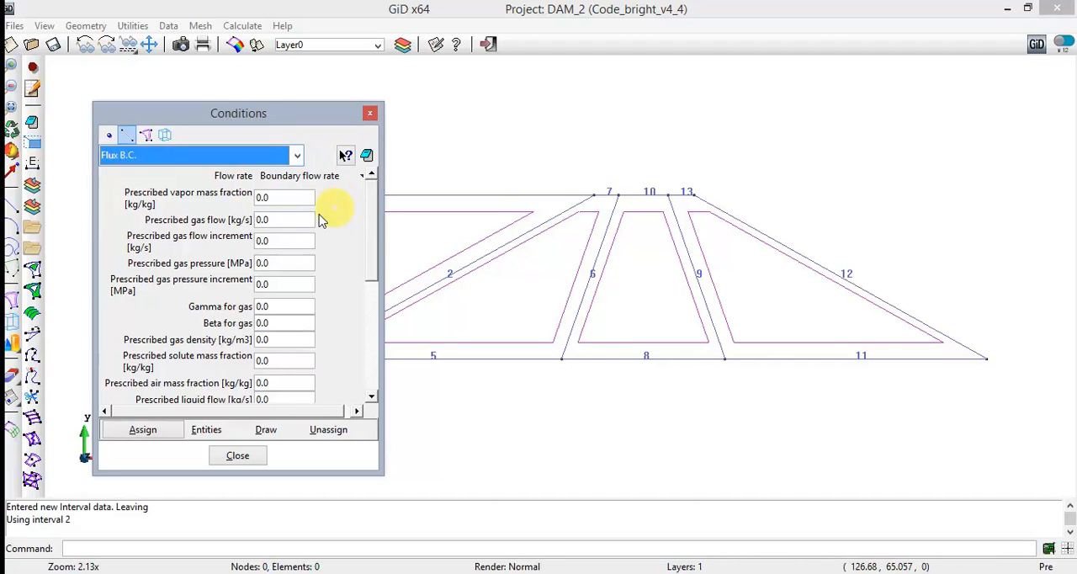
{"action": "left_click", "coordinate": [206, 431]}
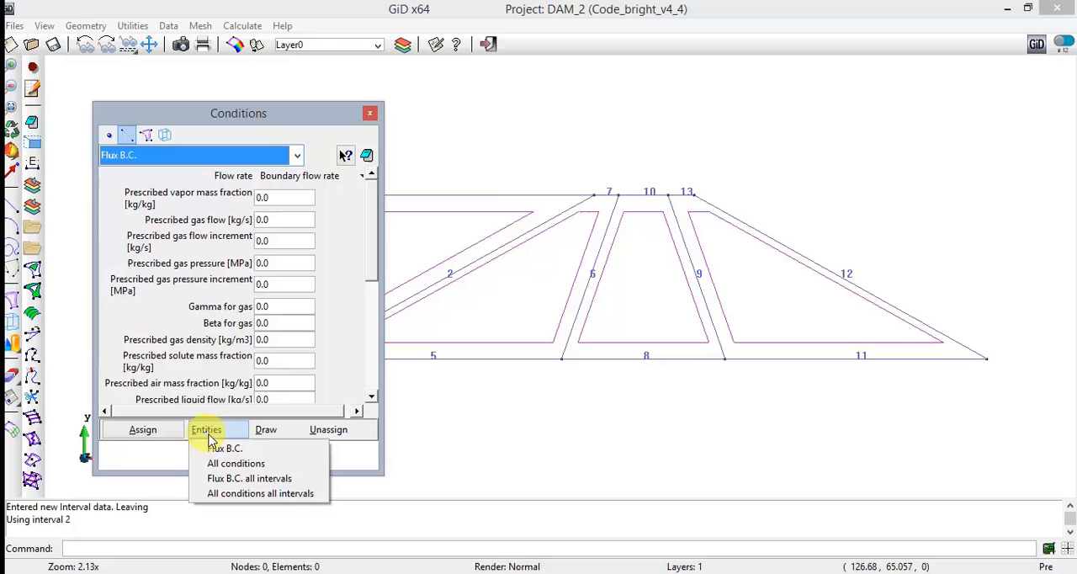
{"action": "left_click", "coordinate": [284, 454]}
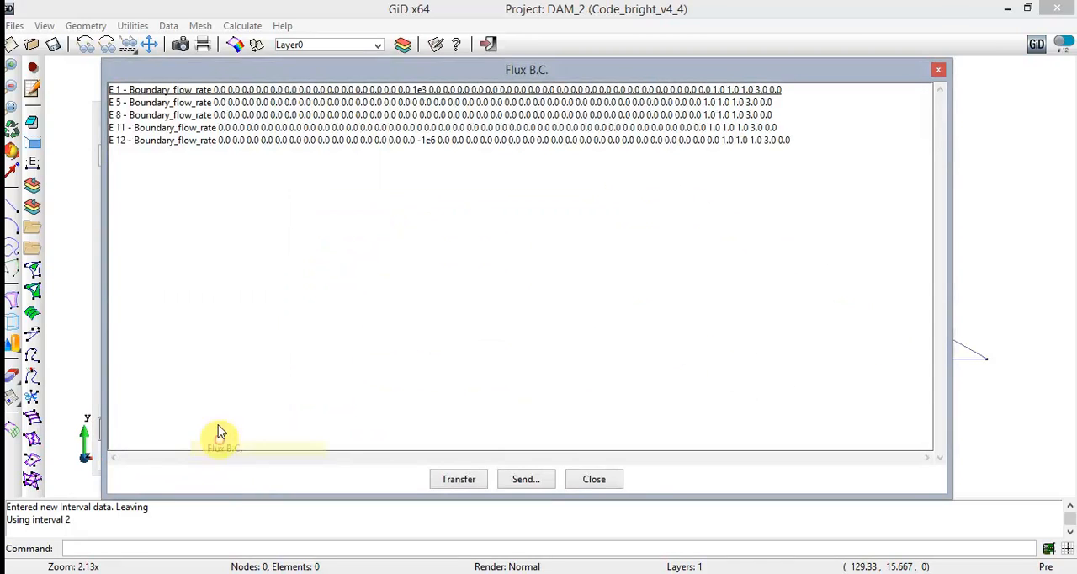
{"action": "left_click", "coordinate": [181, 93]}
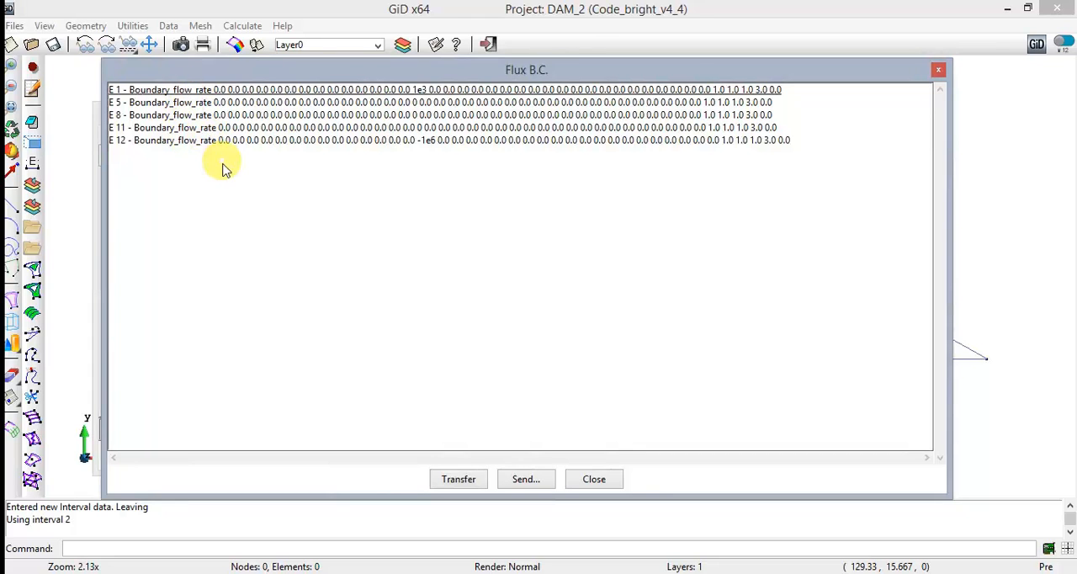
{"action": "left_click", "coordinate": [464, 482]}
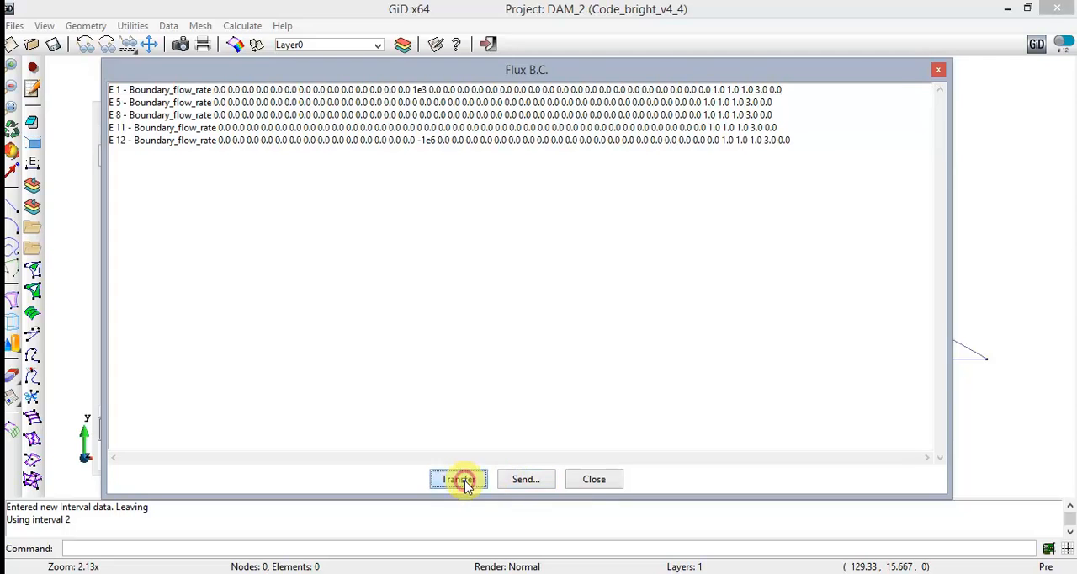
{"action": "left_click", "coordinate": [612, 486]}
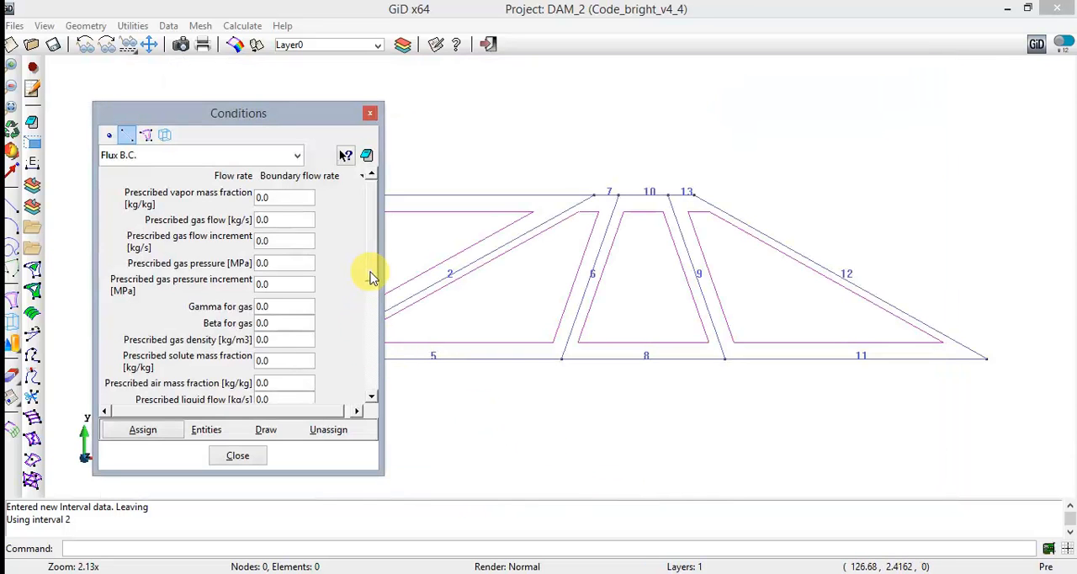
Set the prescribed liquid pressure increment to 0.47 MPa and gamma for liquid to 1e8, and assign this Flux B.C. to line 1
{"action": "left_click_drag", "start_coordinate": [373, 277], "coordinate": [372, 332]}
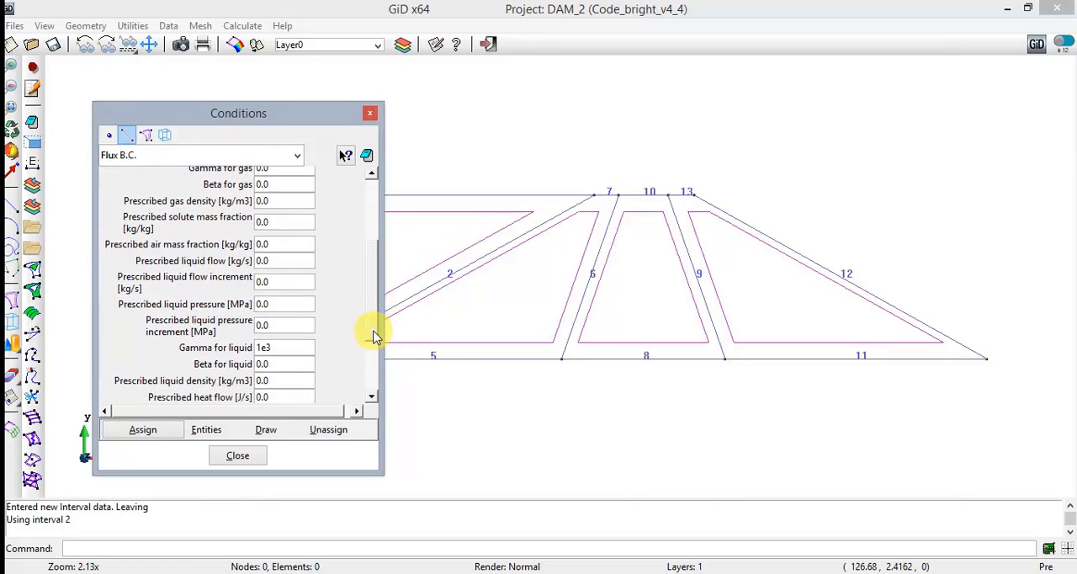
{"action": "left_click", "coordinate": [298, 324]}
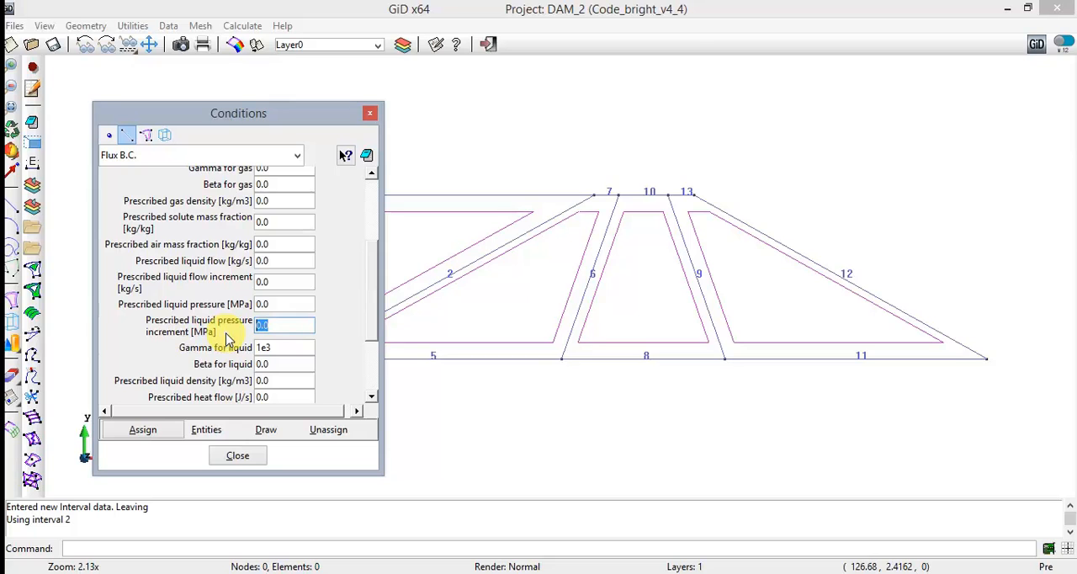
{"action": "type", "text": "0.47"}
{"action": "key", "text": "Tab"}
{"action": "type", "text": "1e8"}
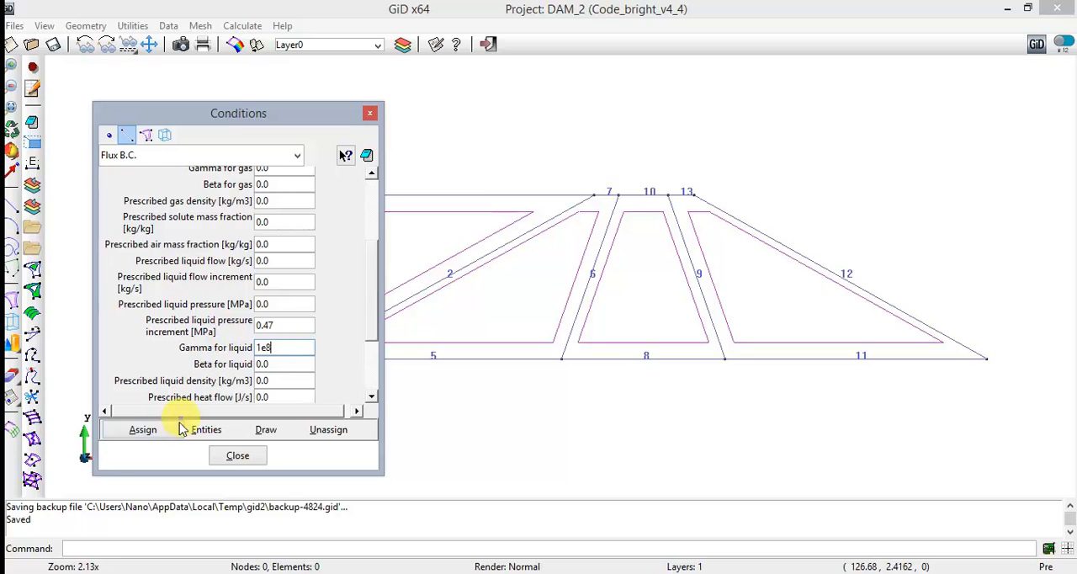
{"action": "left_click", "coordinate": [151, 429]}
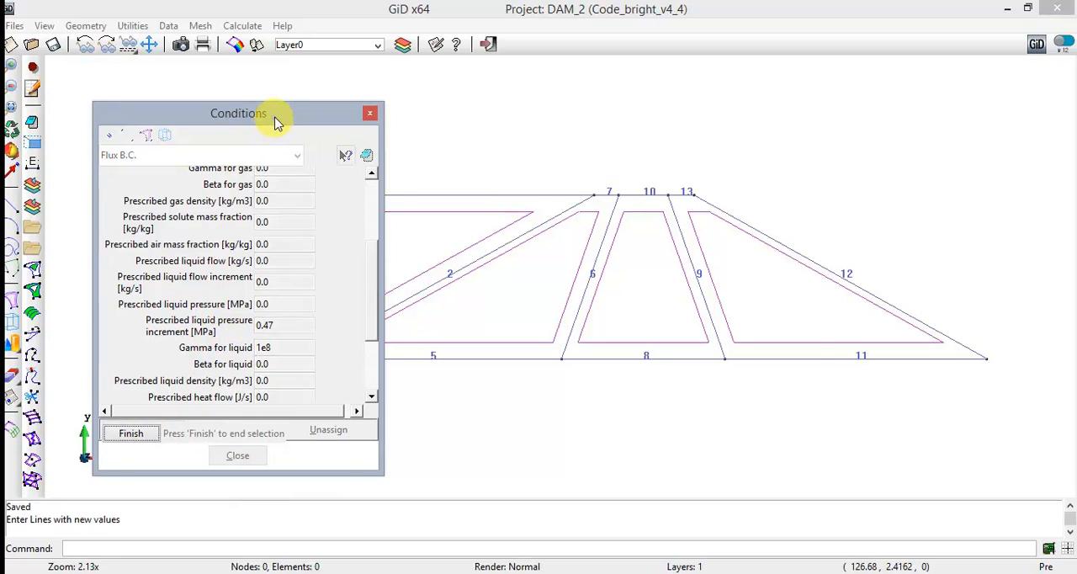
{"action": "left_click_drag", "start_coordinate": [275, 119], "coordinate": [712, 108]}
{"action": "left_click", "coordinate": [246, 359]}
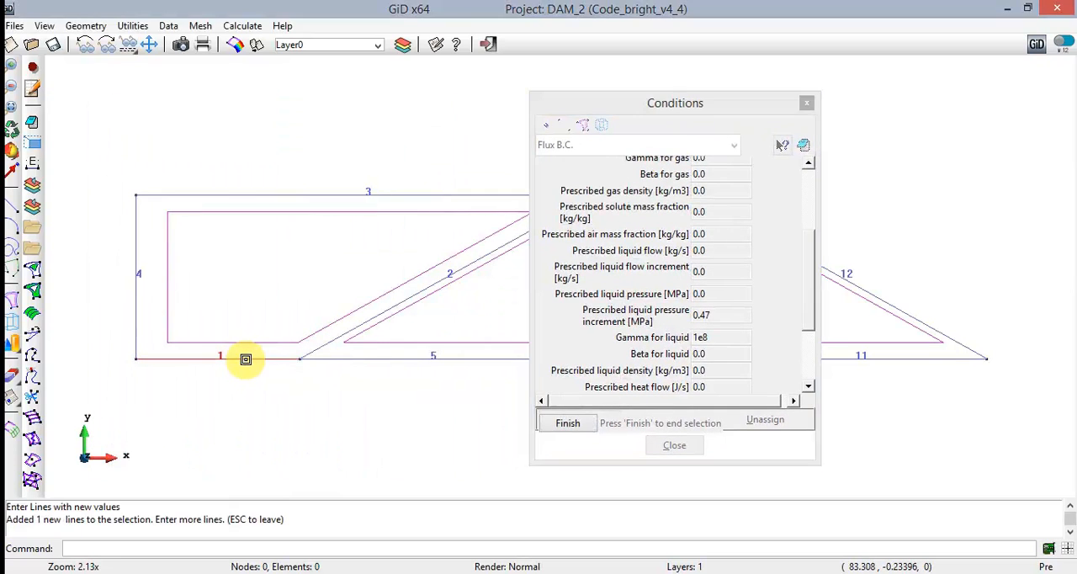
{"action": "left_click", "coordinate": [565, 423]}
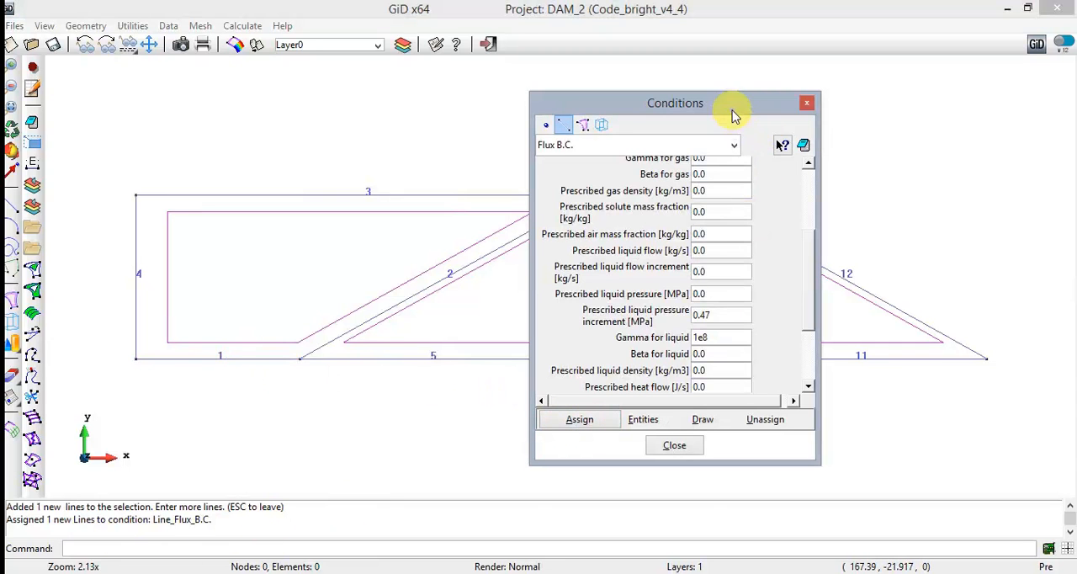
List the Flux B.C. entities of interval 2 to check the values on line 1, and close the list
{"action": "left_click_drag", "start_coordinate": [700, 114], "coordinate": [261, 112]}
{"action": "left_click", "coordinate": [205, 418]}
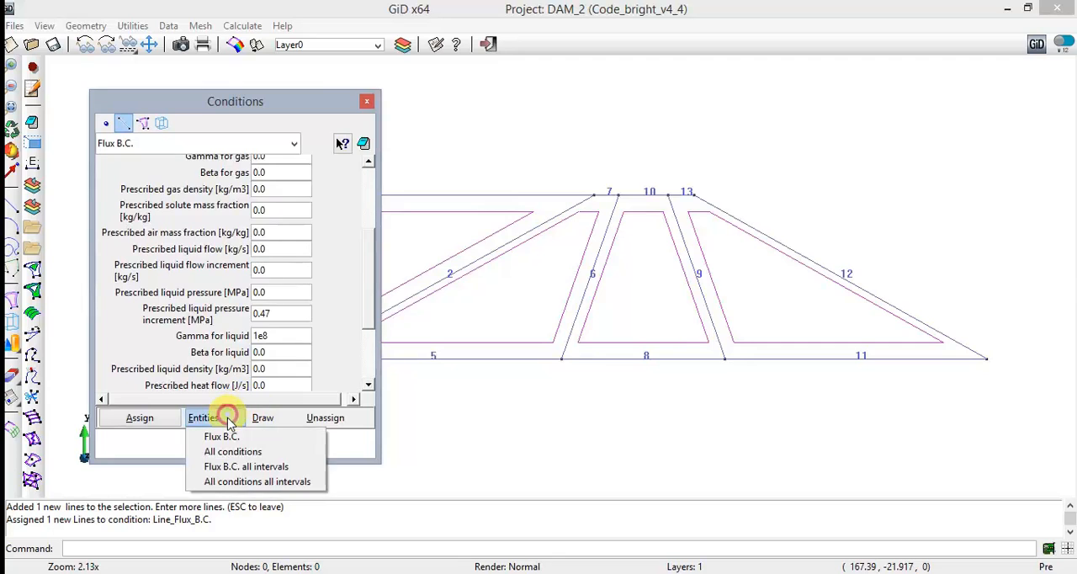
{"action": "left_click", "coordinate": [221, 437]}
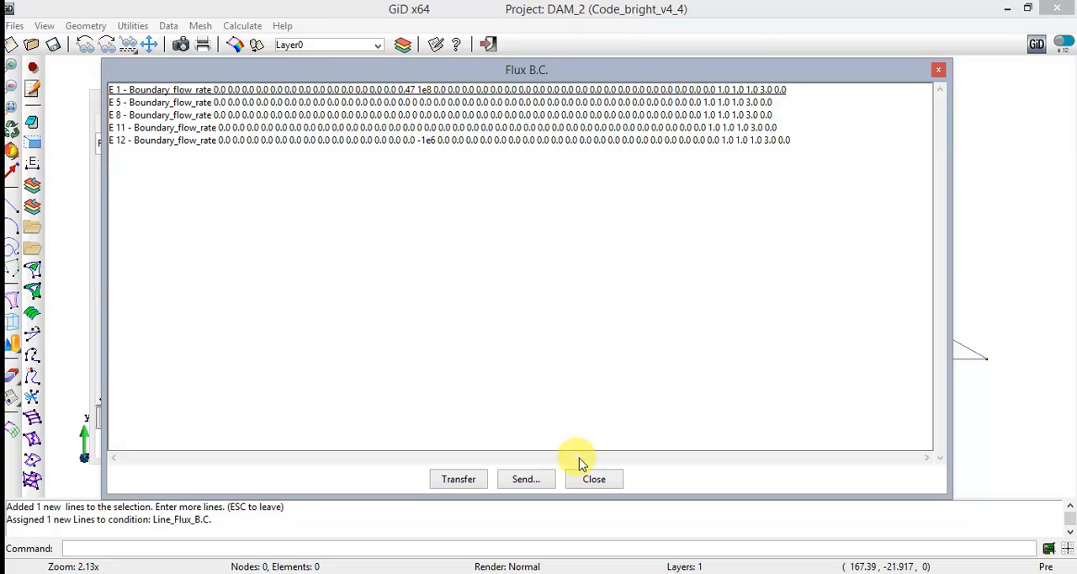
{"action": "left_click", "coordinate": [595, 479]}
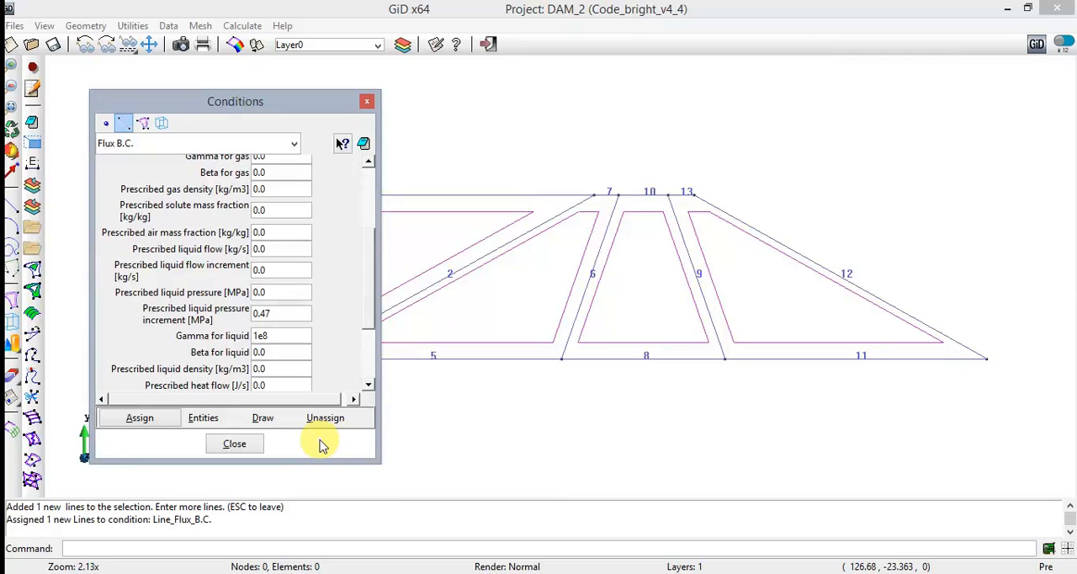
Return to the Interval data, accept the settings of interval 2, and close the window
{"action": "left_click", "coordinate": [364, 143]}
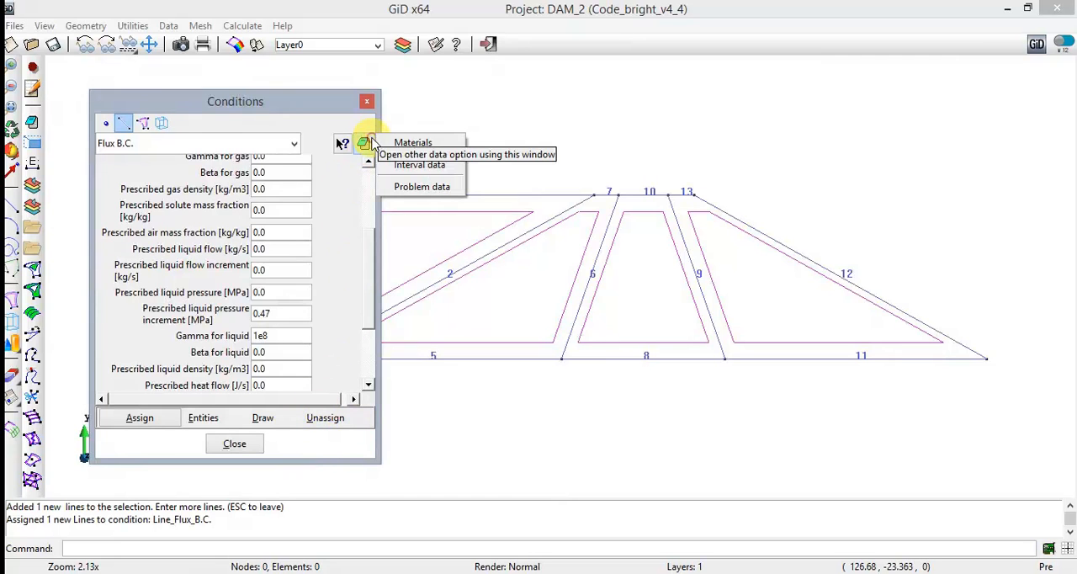
{"action": "left_click", "coordinate": [421, 165]}
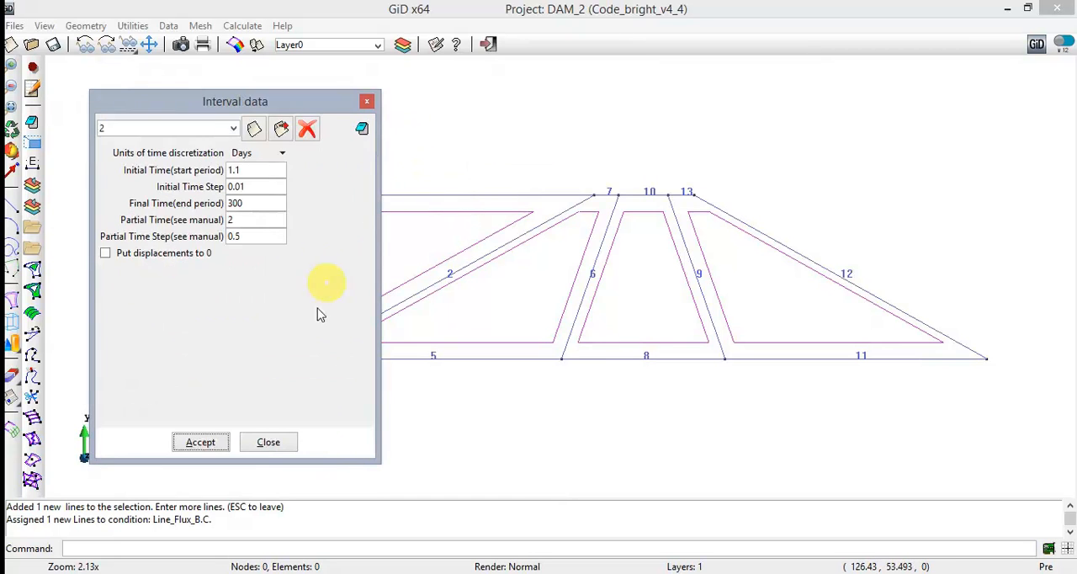
{"action": "left_click", "coordinate": [222, 441]}
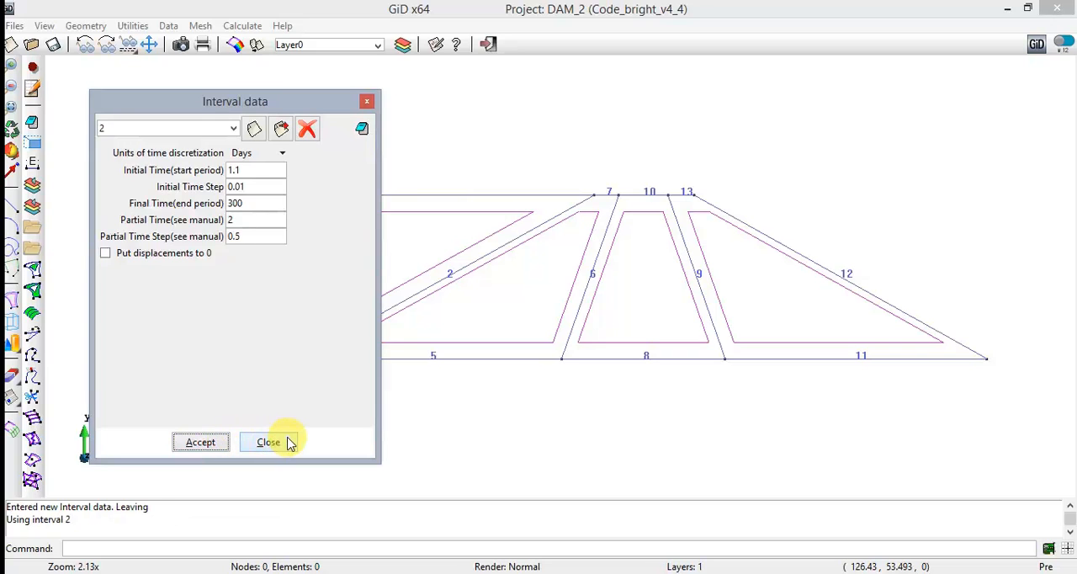
{"action": "left_click", "coordinate": [269, 441]}
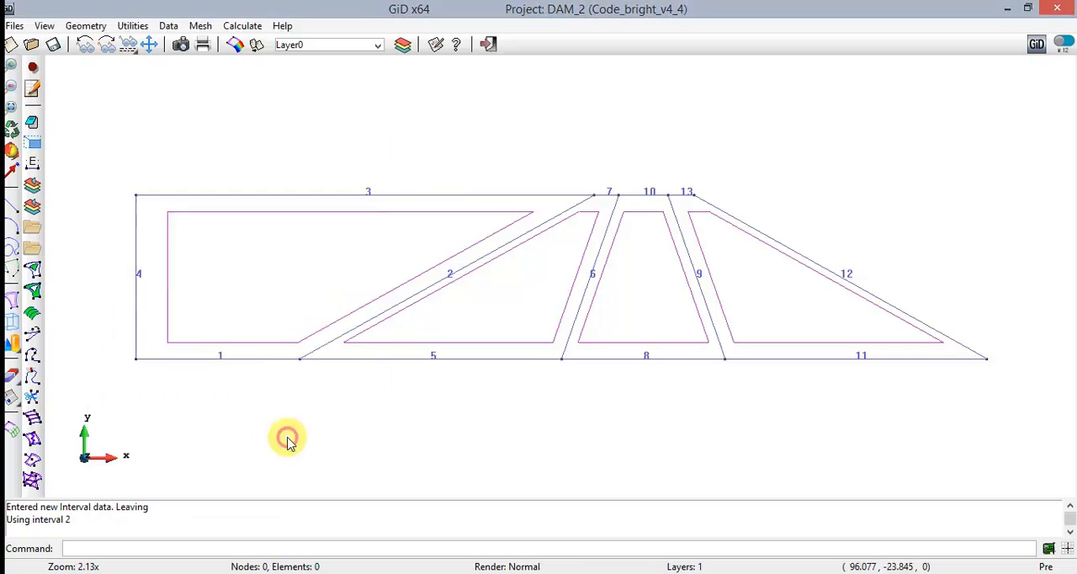
Save the project and select all four surfaces of the model for a structured mesh defined by number of cells
{"action": "left_click", "coordinate": [53, 44]}
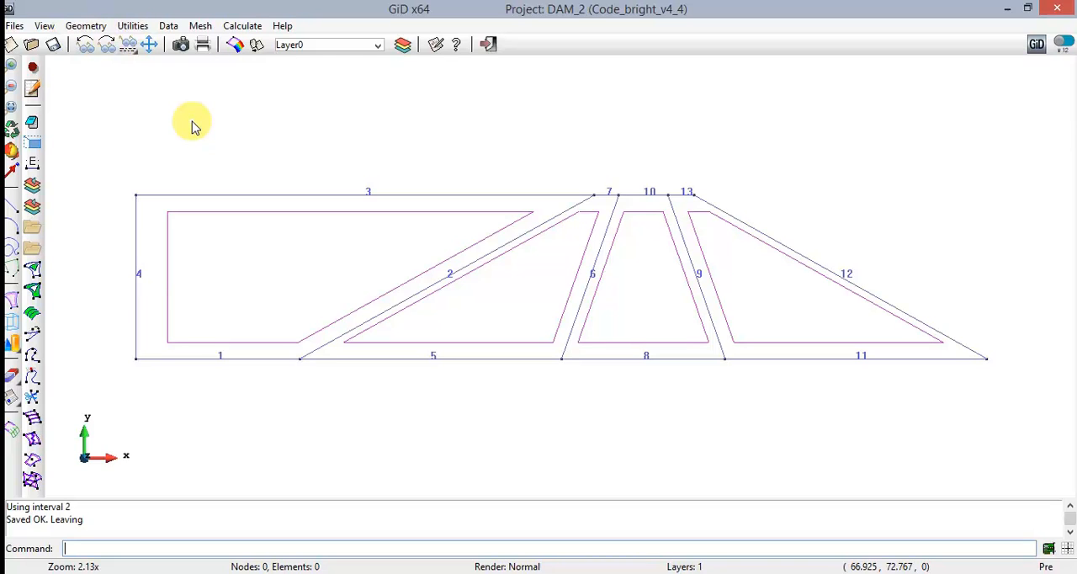
{"action": "left_click", "coordinate": [204, 25]}
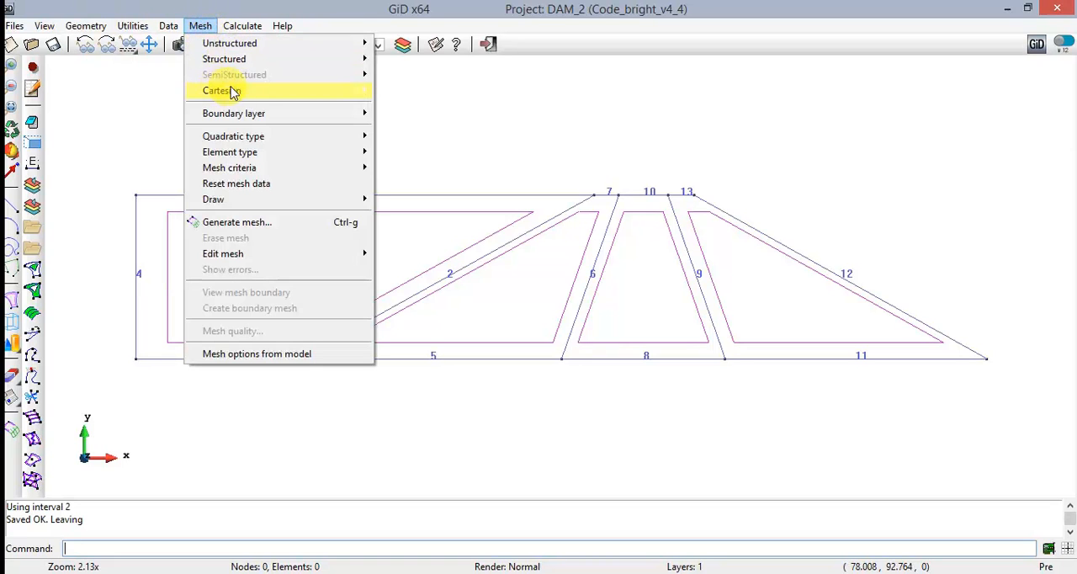
{"action": "mouse_move", "coordinate": [345, 66]}
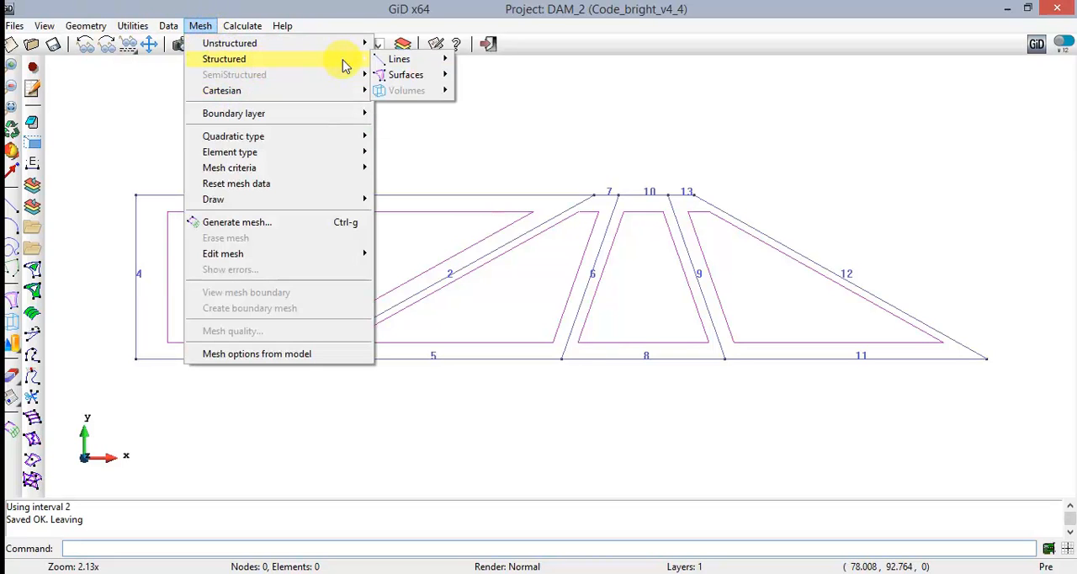
{"action": "mouse_move", "coordinate": [421, 75]}
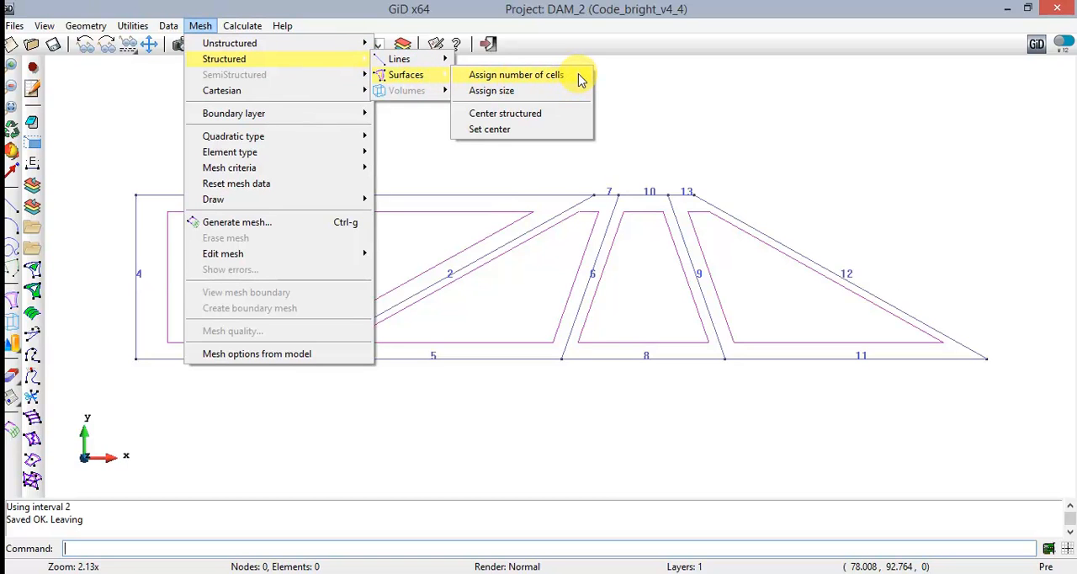
{"action": "left_click", "coordinate": [516, 75]}
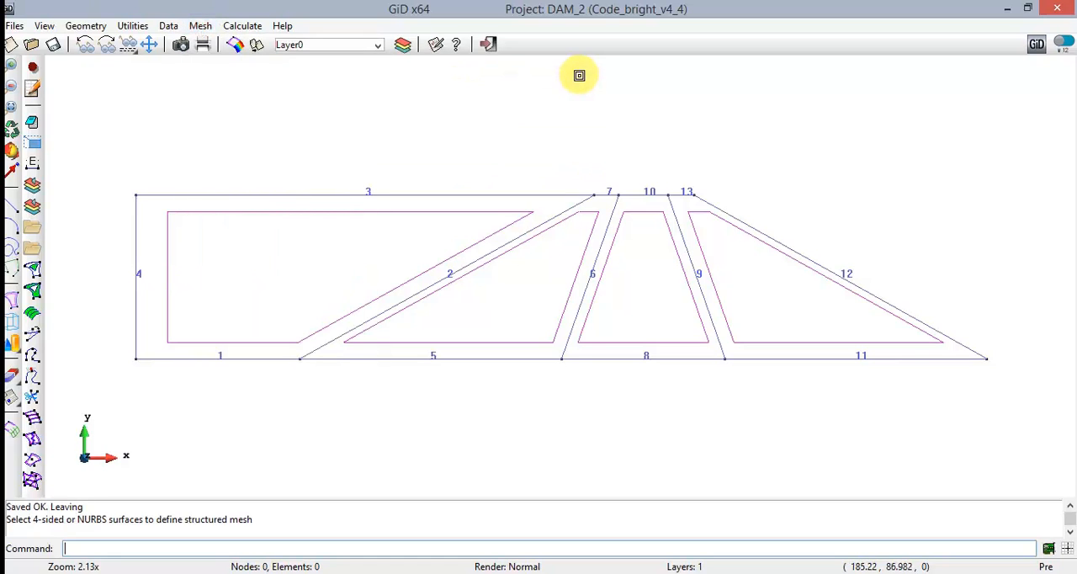
{"action": "left_click", "coordinate": [114, 158]}
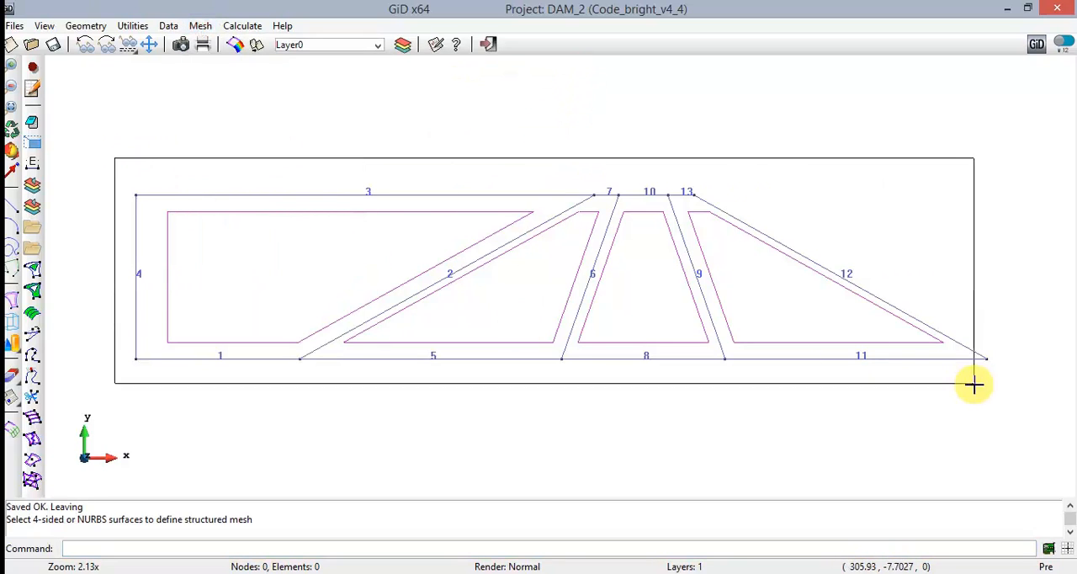
{"action": "left_click", "coordinate": [1004, 402]}
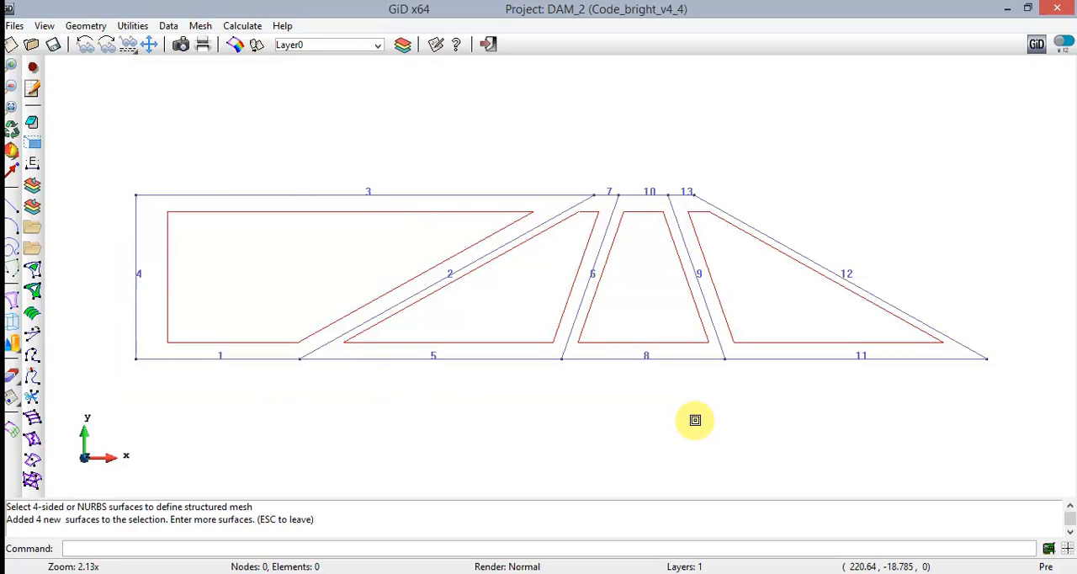
{"action": "key", "text": "Escape"}
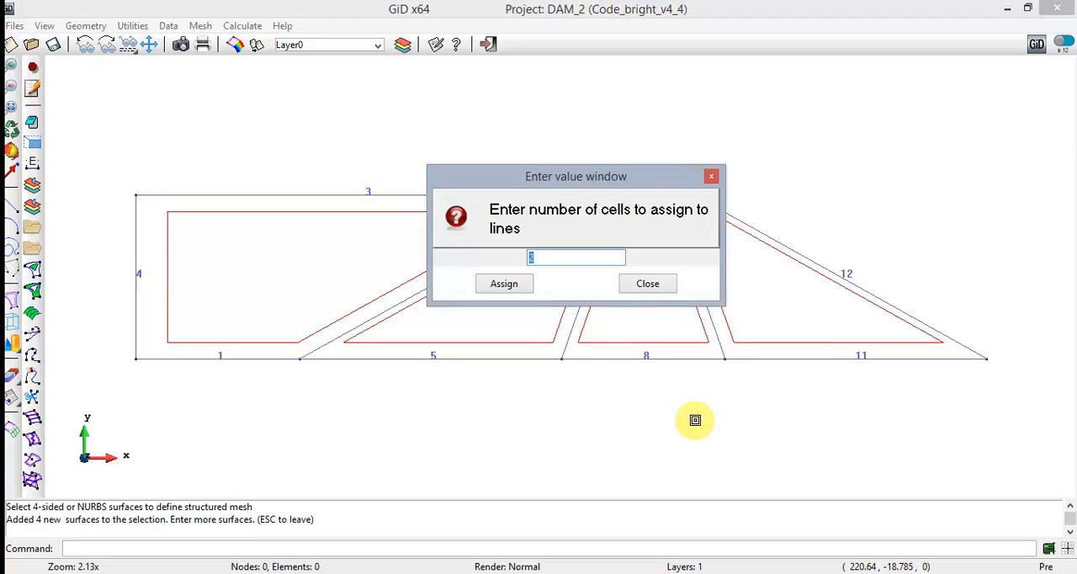
Assign 10 cells to all 13 lines of the model and finish the structured surface assignment
{"action": "type", "text": "10"}
{"action": "left_click", "coordinate": [522, 283]}
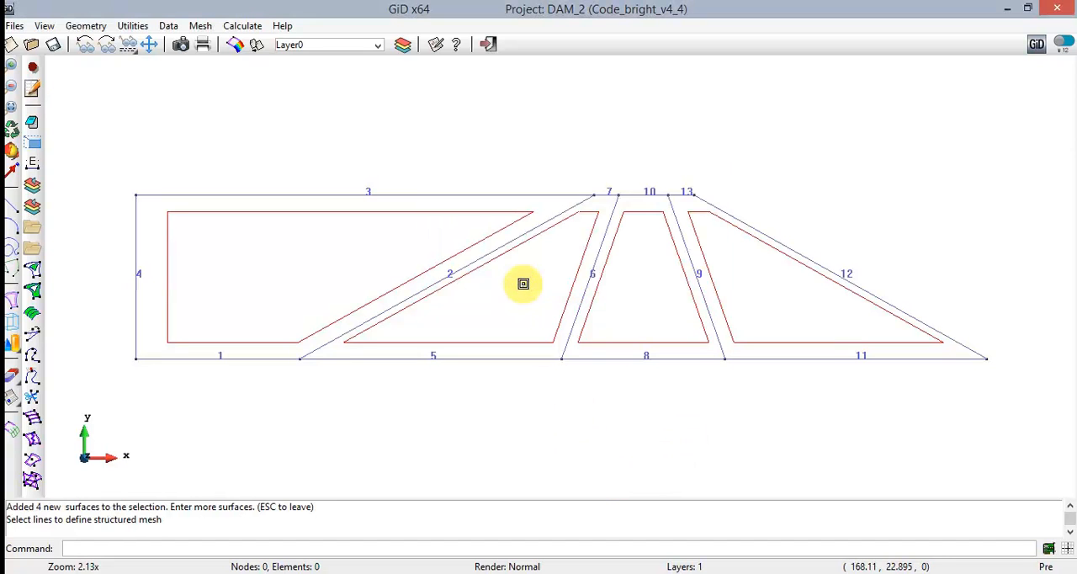
{"action": "left_click", "coordinate": [110, 165]}
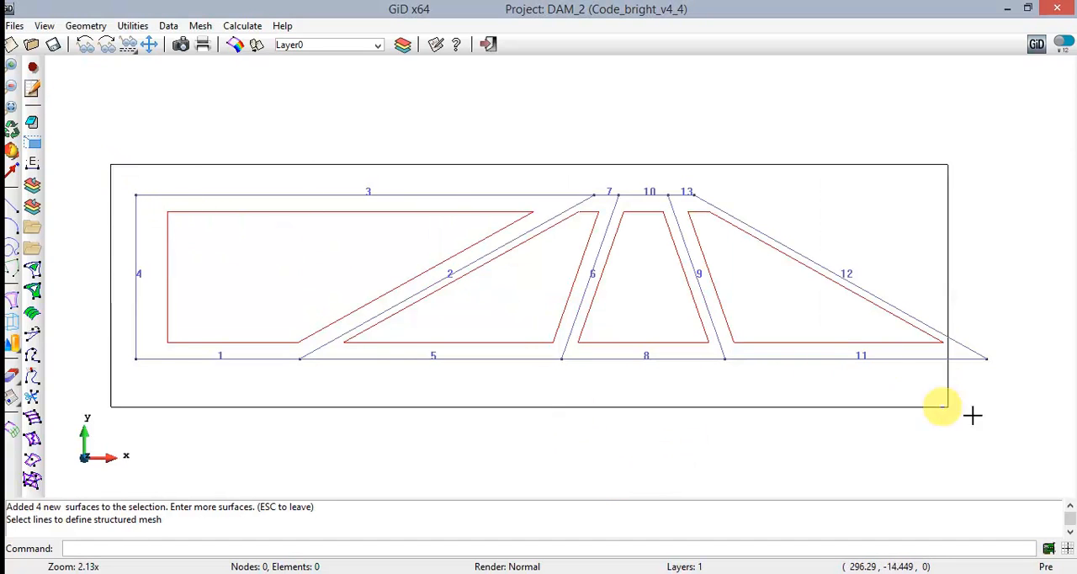
{"action": "left_click", "coordinate": [999, 409]}
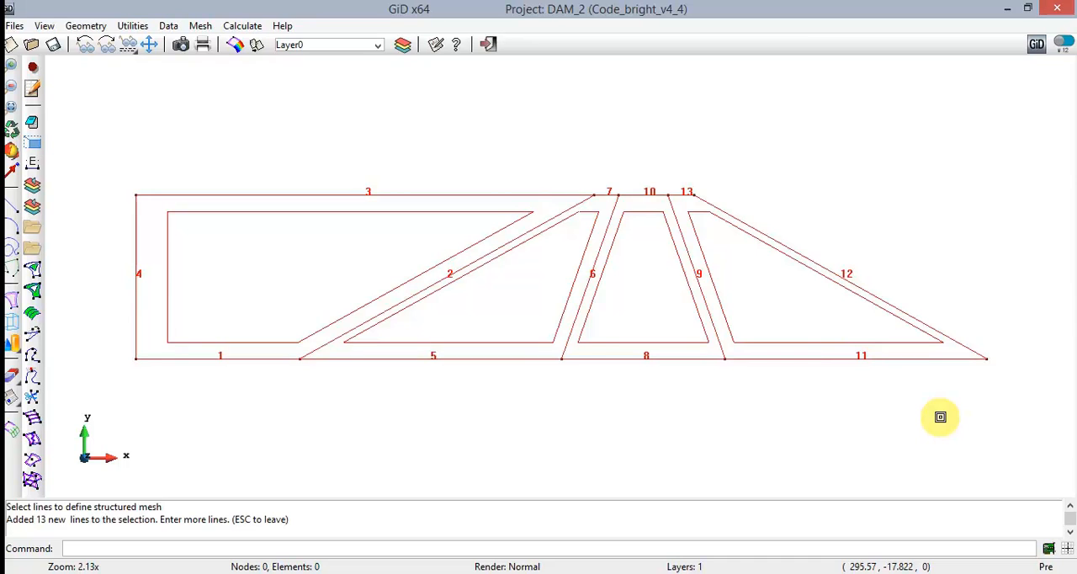
{"action": "key", "text": "Escape"}
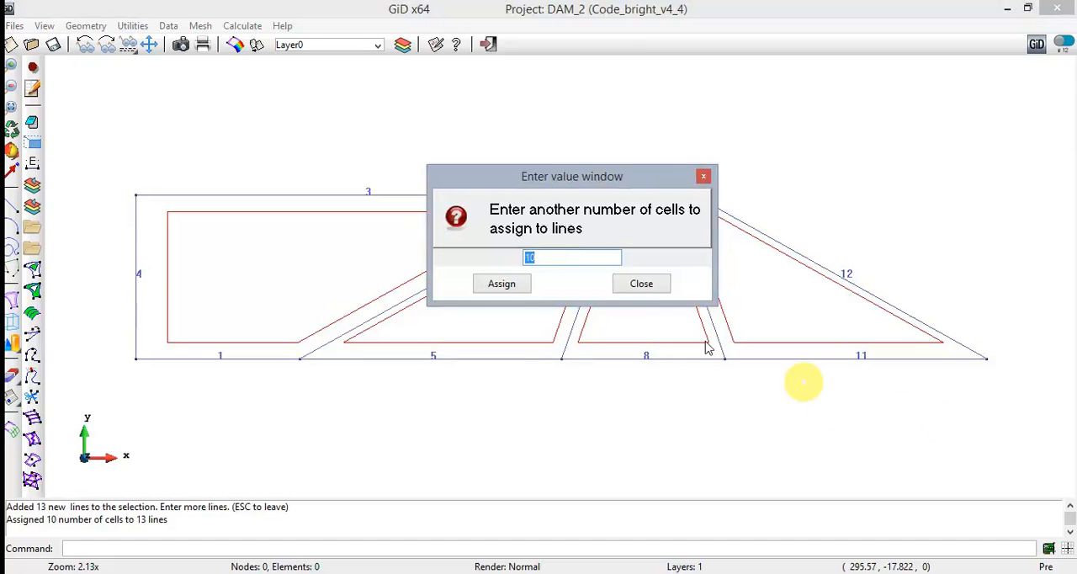
{"action": "left_click", "coordinate": [637, 285]}
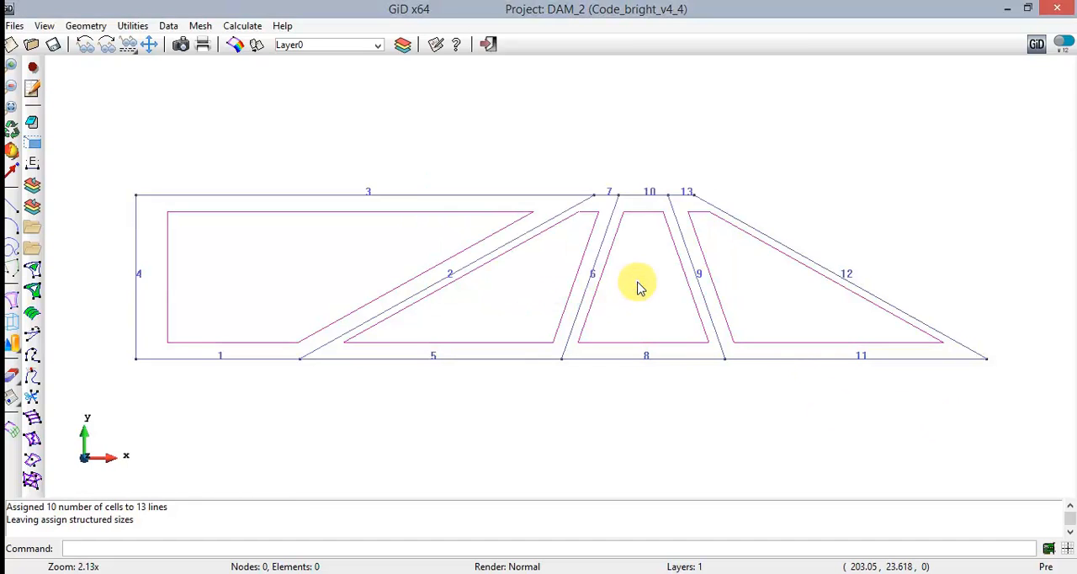
Assign 4 structured mesh cells to lines 1 and 3 of the reservoir-side zone
{"action": "left_click", "coordinate": [200, 26]}
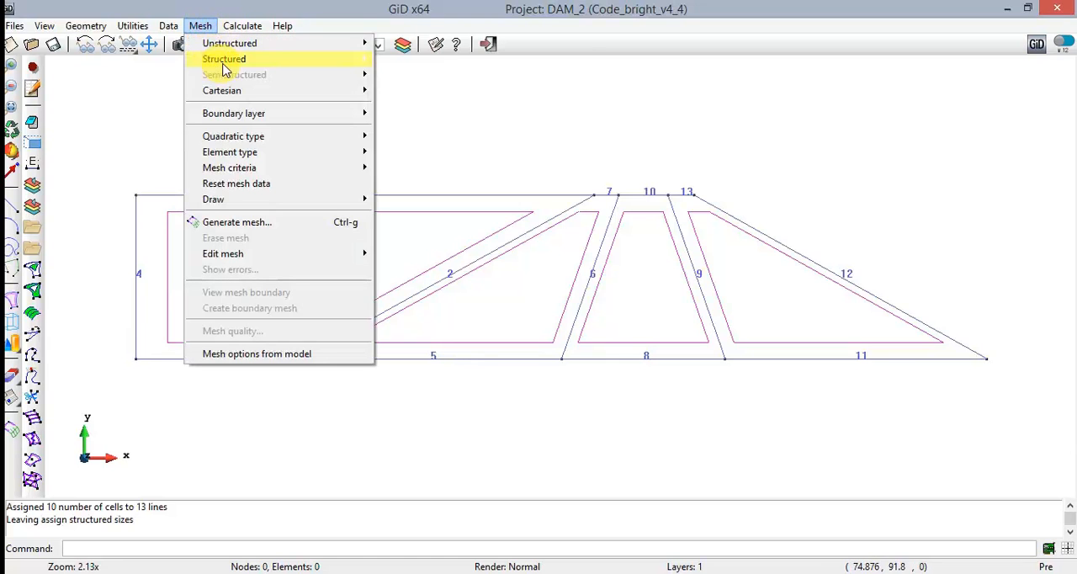
{"action": "mouse_move", "coordinate": [224, 68]}
{"action": "mouse_move", "coordinate": [437, 65]}
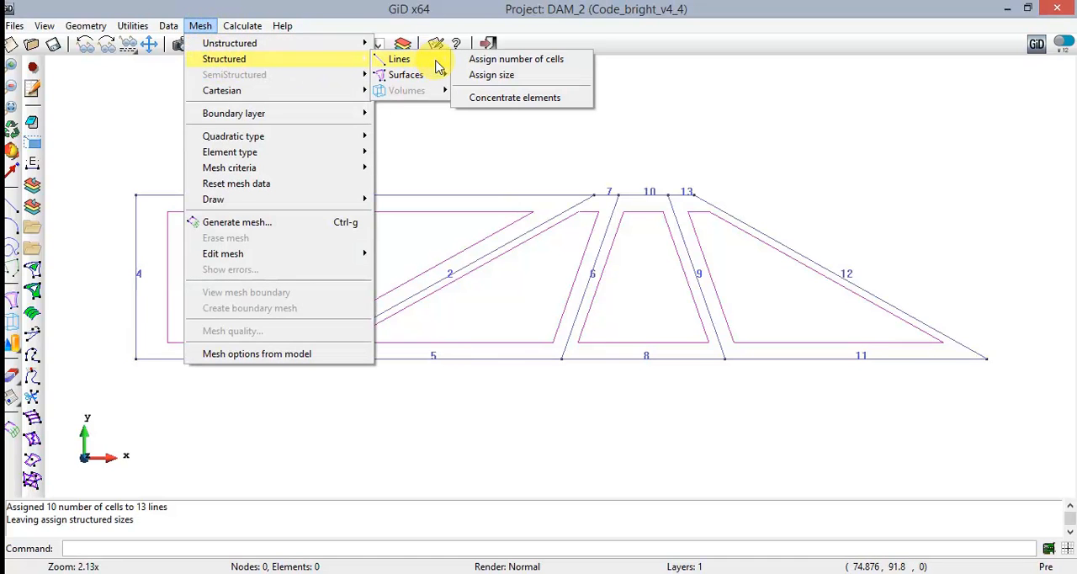
{"action": "left_click", "coordinate": [586, 63]}
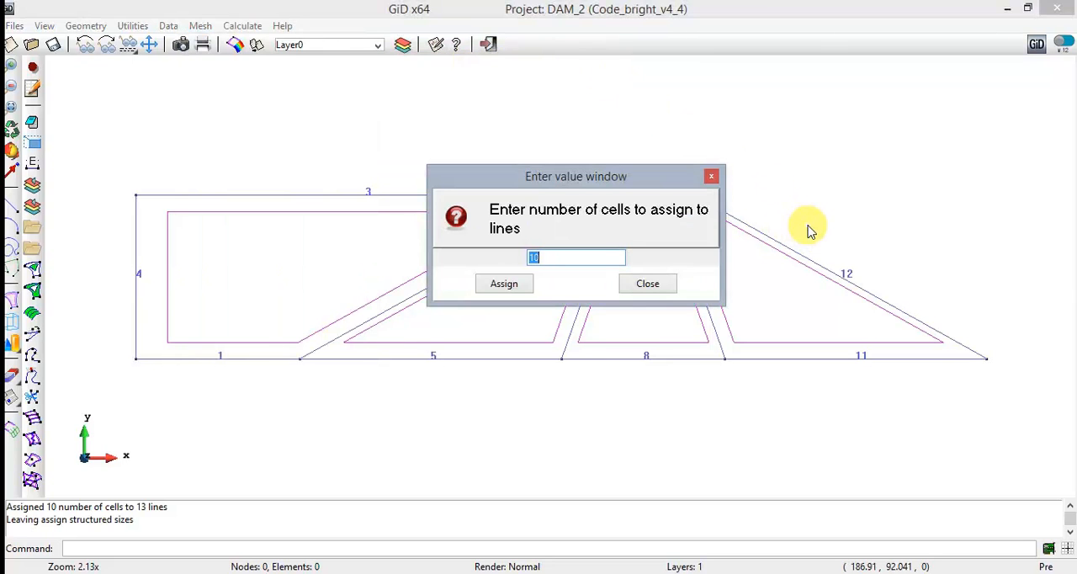
{"action": "type", "text": "4"}
{"action": "left_click", "coordinate": [513, 283]}
{"action": "left_click", "coordinate": [235, 357]}
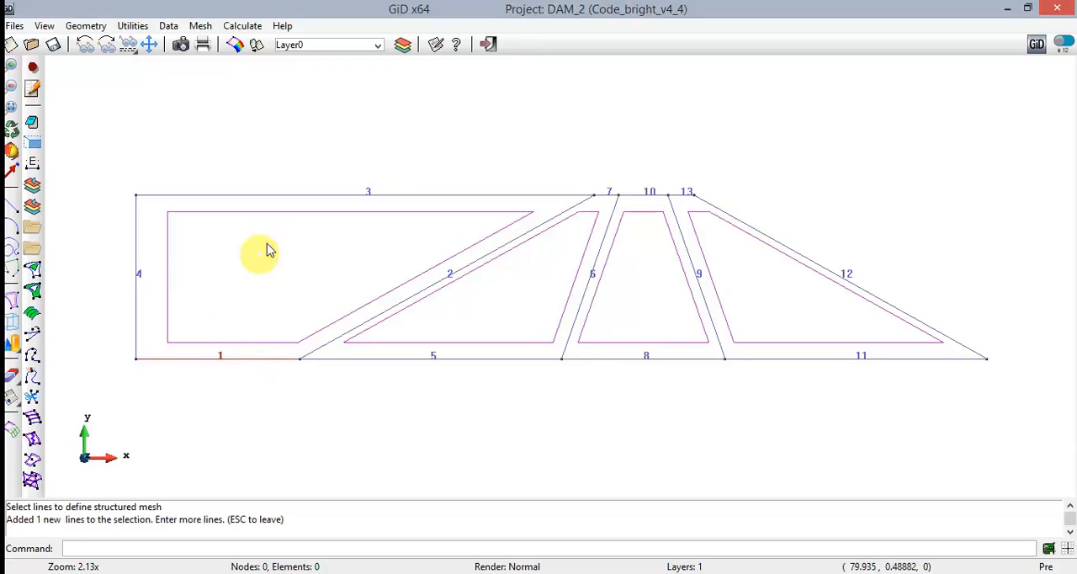
{"action": "left_click", "coordinate": [301, 196]}
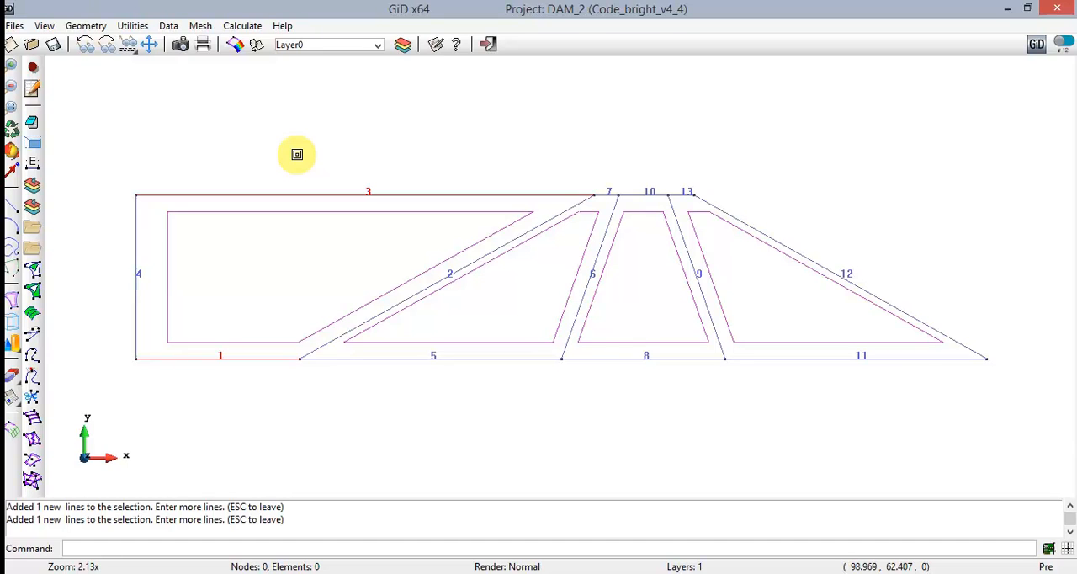
{"action": "key", "text": "Escape"}
Assign 12 structured mesh cells to base lines 5, 8 and 11 and crest lines 7, 10 and 13, and end the assignment
{"action": "type", "text": "12"}
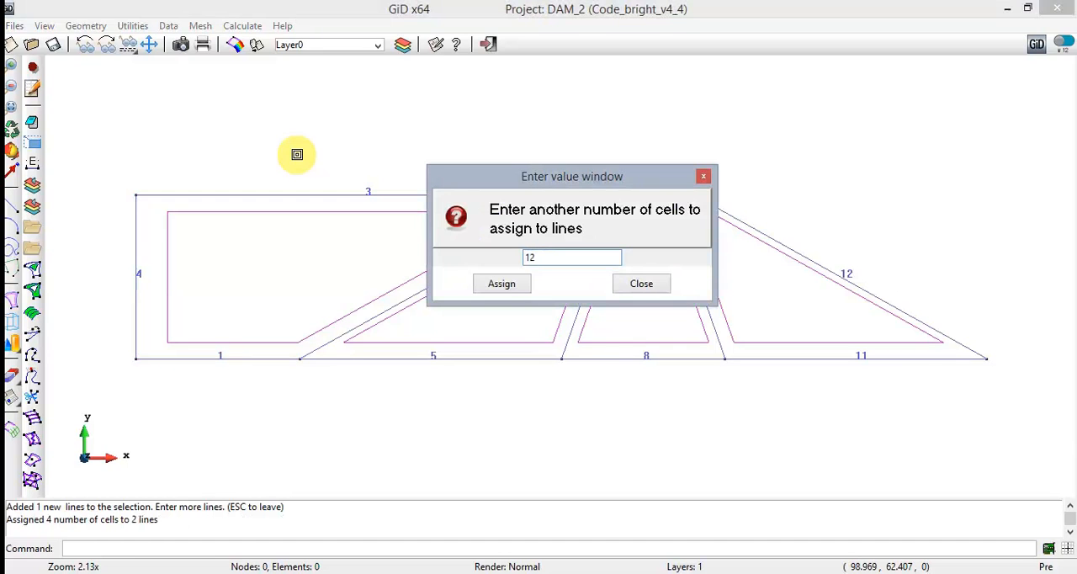
{"action": "left_click", "coordinate": [518, 287]}
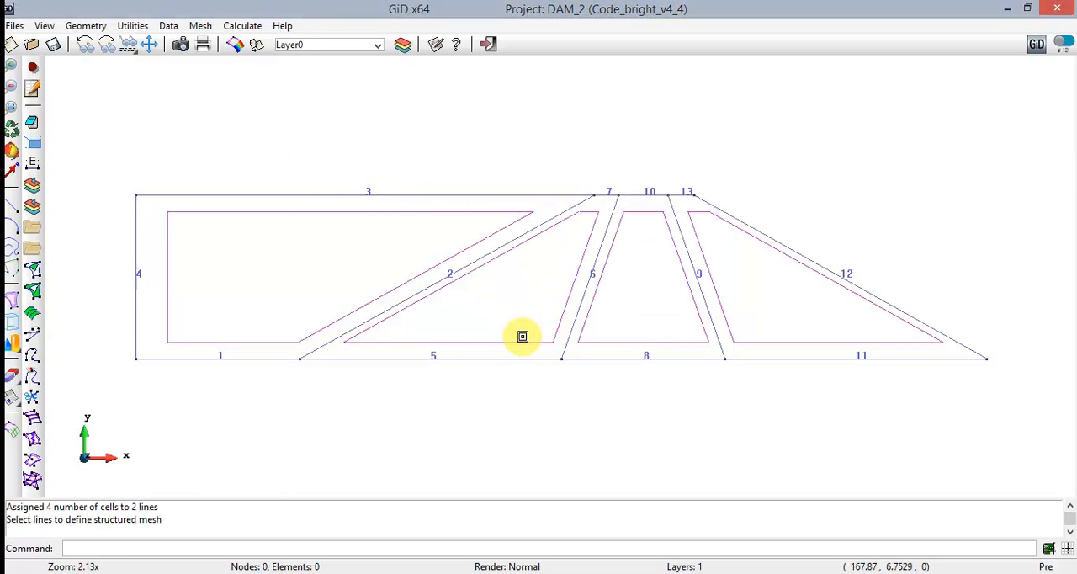
{"action": "left_click", "coordinate": [543, 357]}
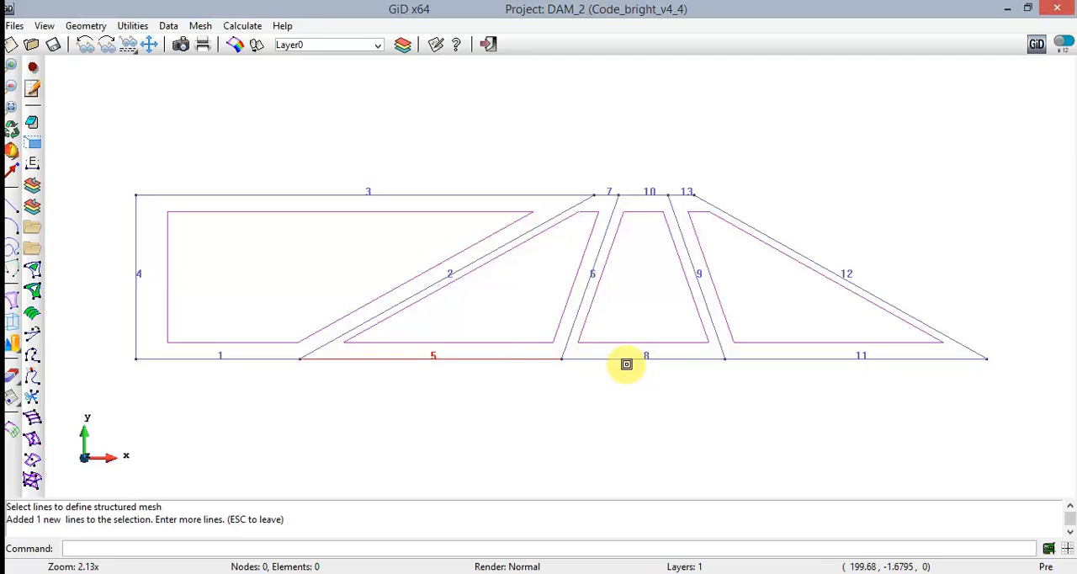
{"action": "left_click", "coordinate": [631, 359]}
{"action": "left_click", "coordinate": [762, 359]}
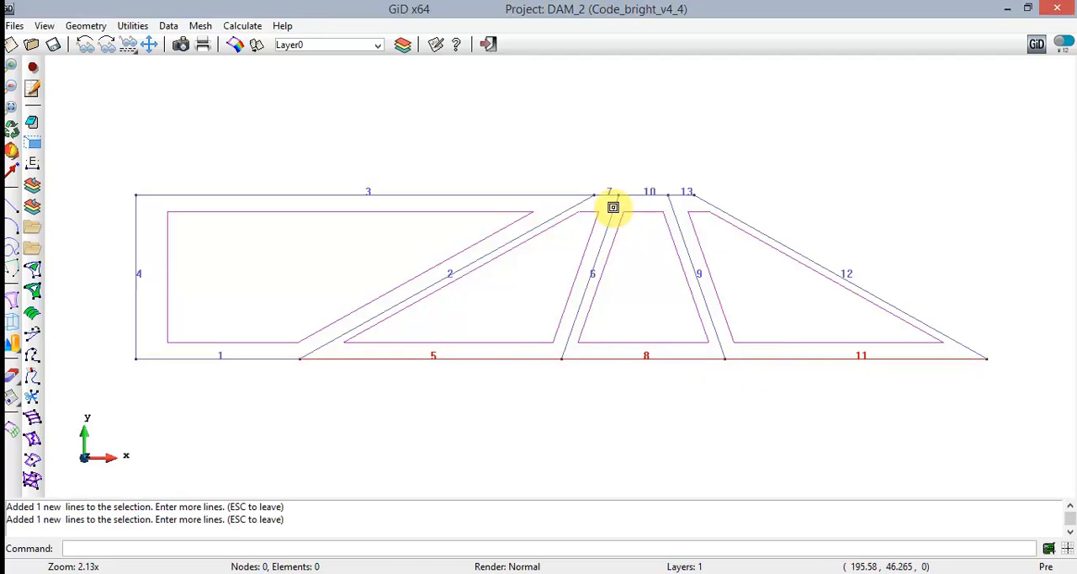
{"action": "left_click", "coordinate": [611, 196]}
{"action": "left_click", "coordinate": [644, 194]}
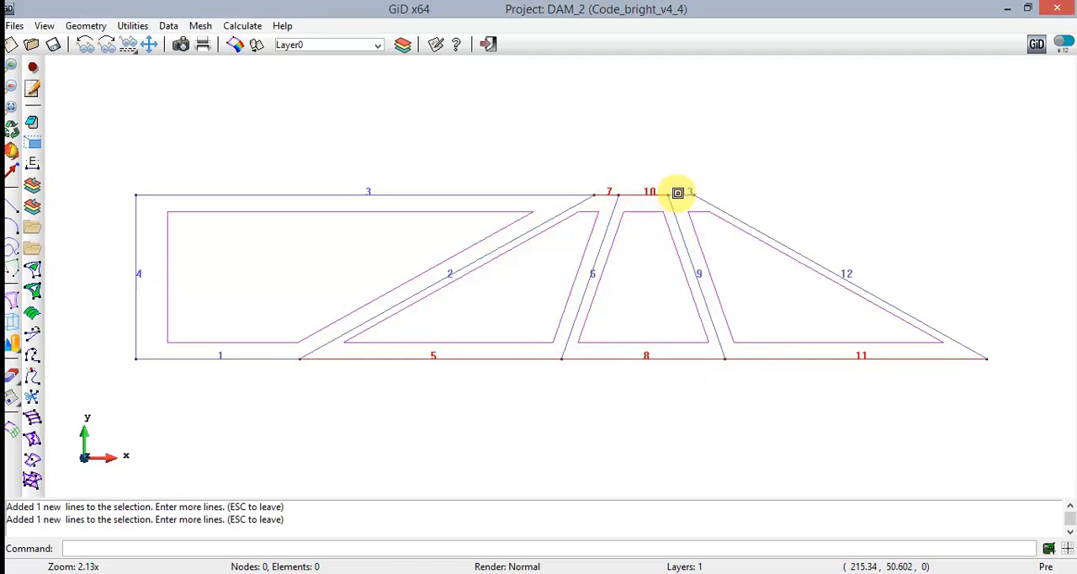
{"action": "left_click", "coordinate": [677, 193]}
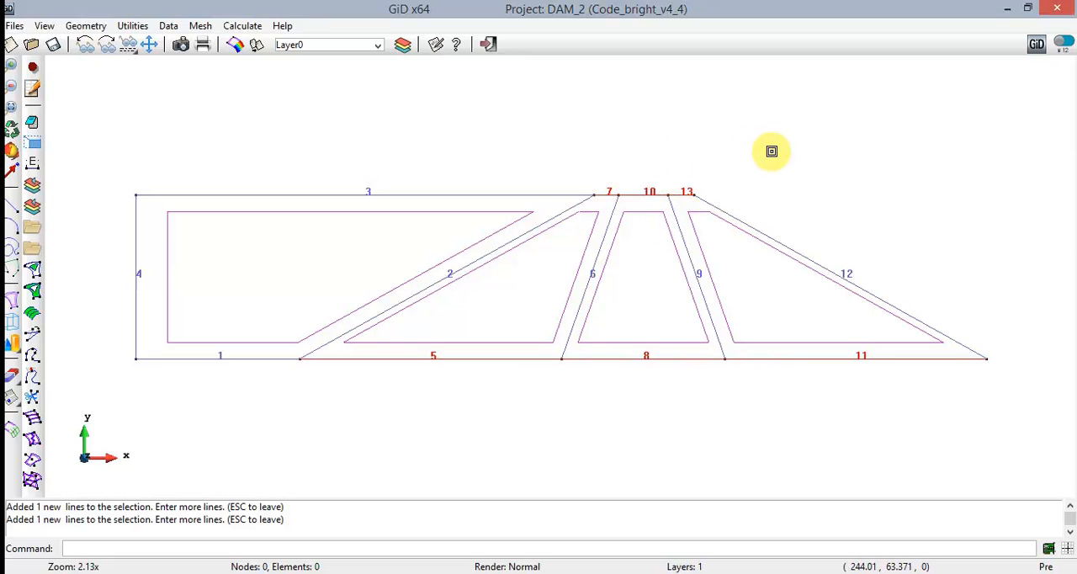
{"action": "key", "text": "Escape"}
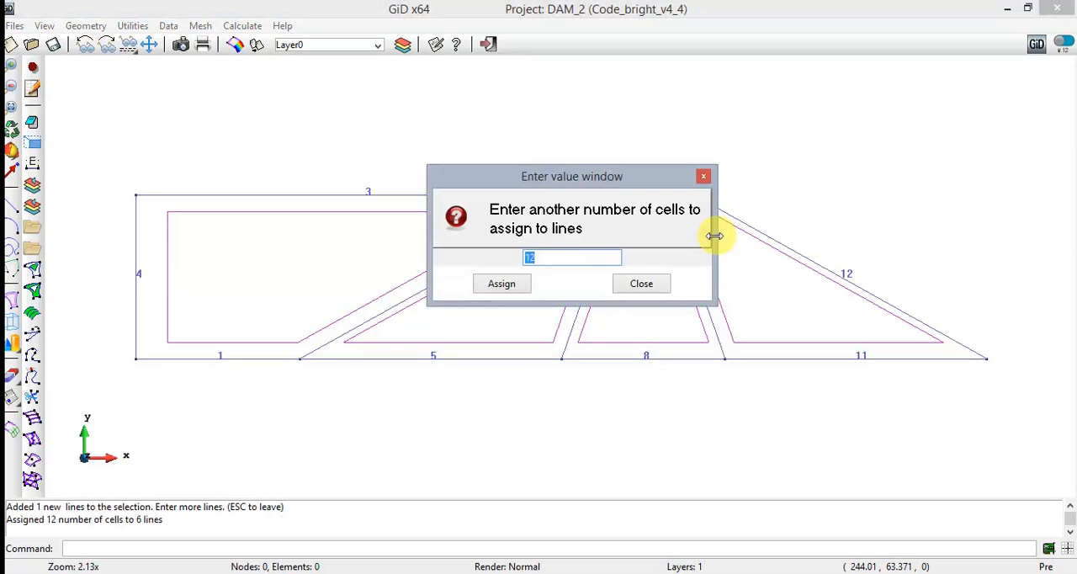
{"action": "left_click", "coordinate": [643, 284]}
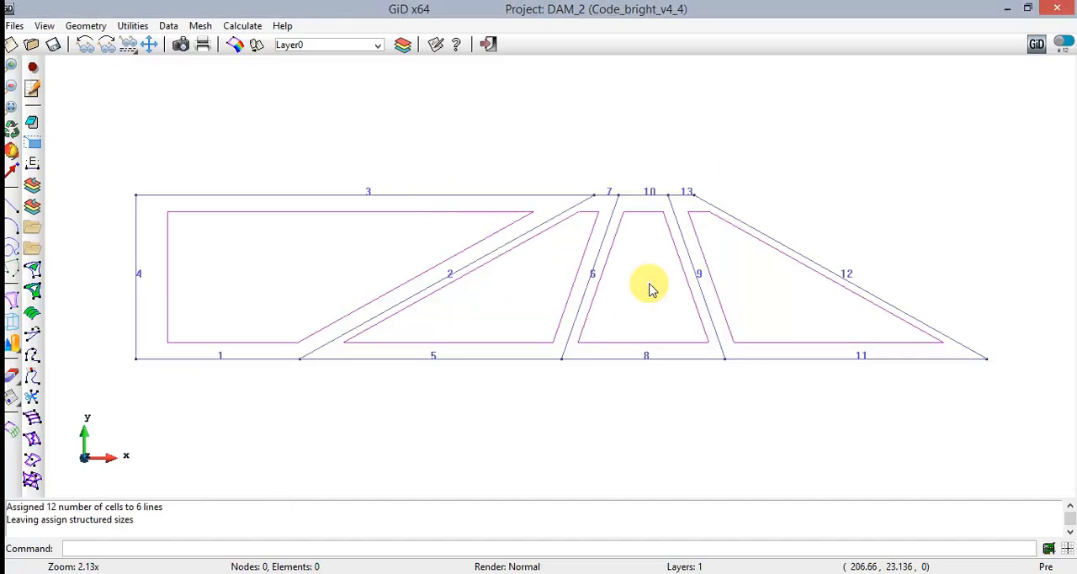
Generate the mesh with element size 13 and the meshing parameters from the model, display it, and save the project
{"action": "left_click", "coordinate": [206, 25]}
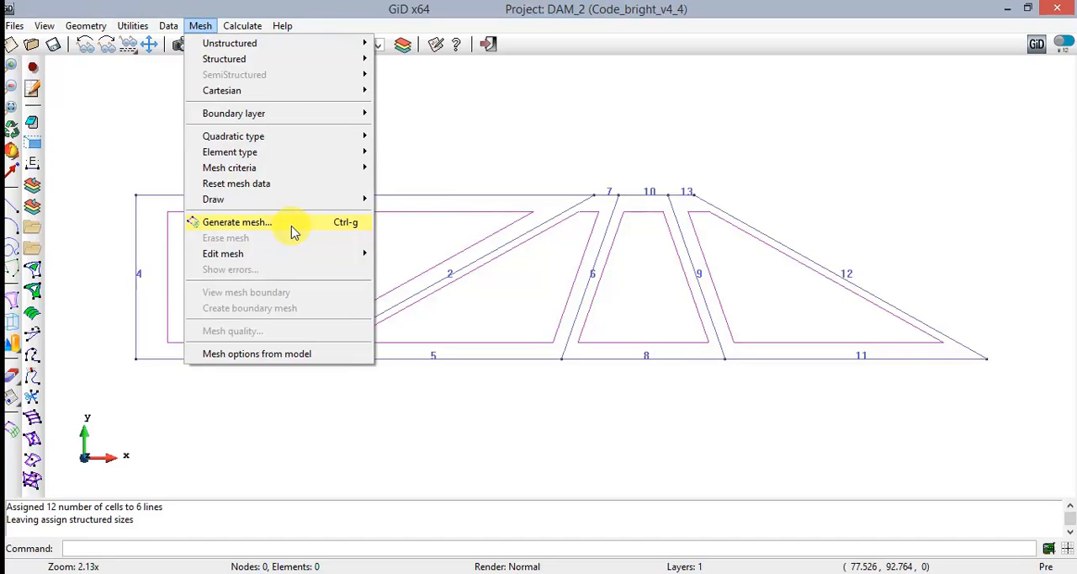
{"action": "left_click", "coordinate": [237, 222]}
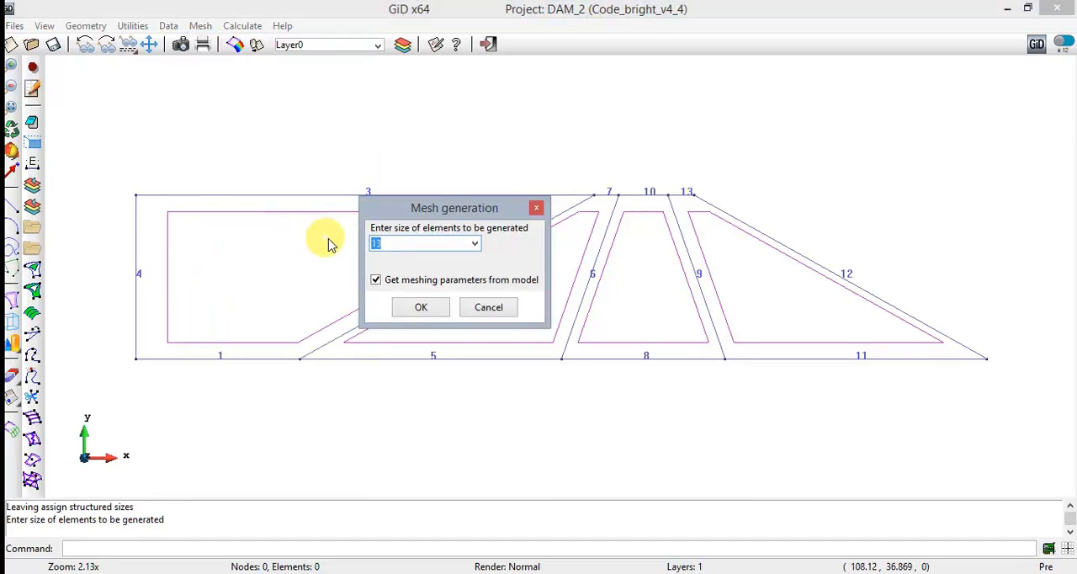
{"action": "left_click", "coordinate": [427, 313]}
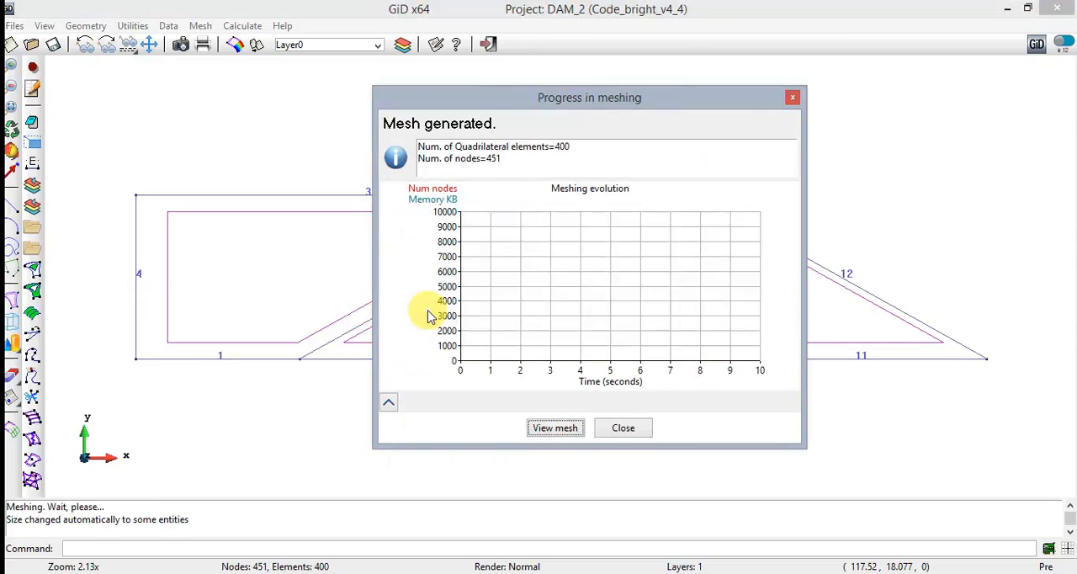
{"action": "left_click", "coordinate": [575, 432]}
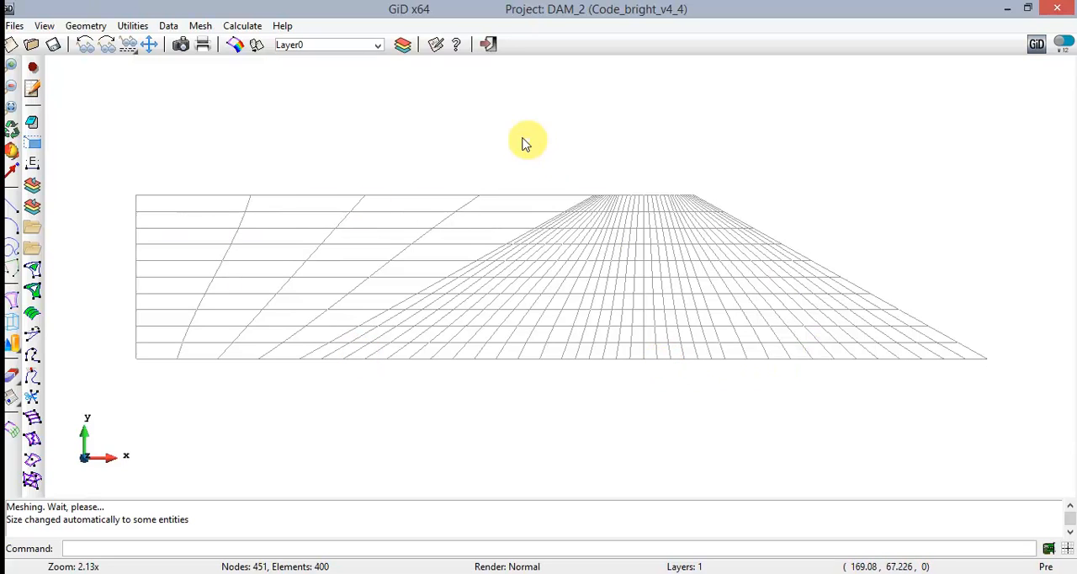
{"action": "left_click", "coordinate": [55, 45]}
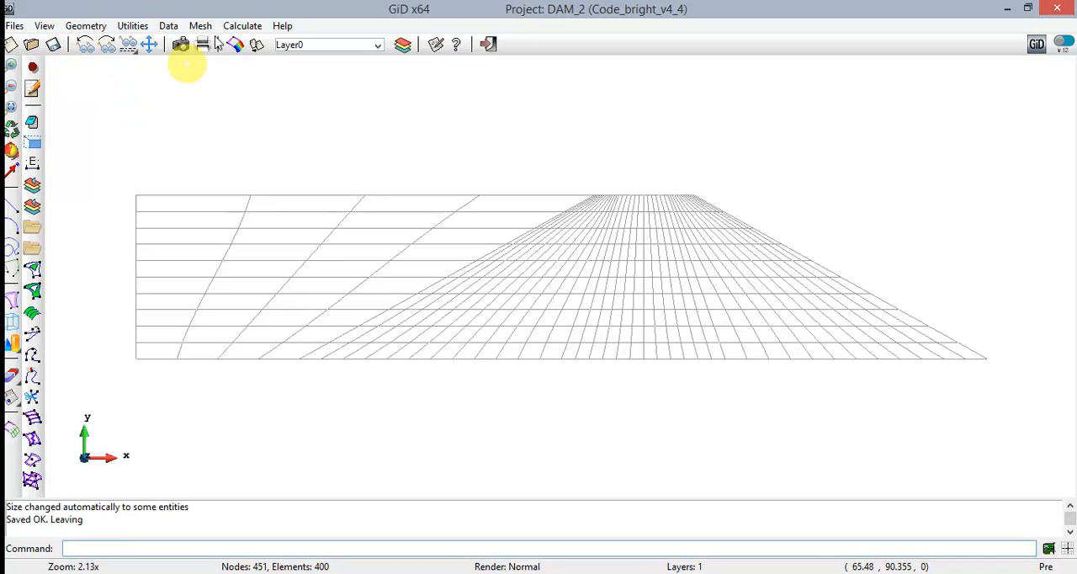
Run the calculation of the dam model and open its process output information
{"action": "left_click", "coordinate": [243, 26]}
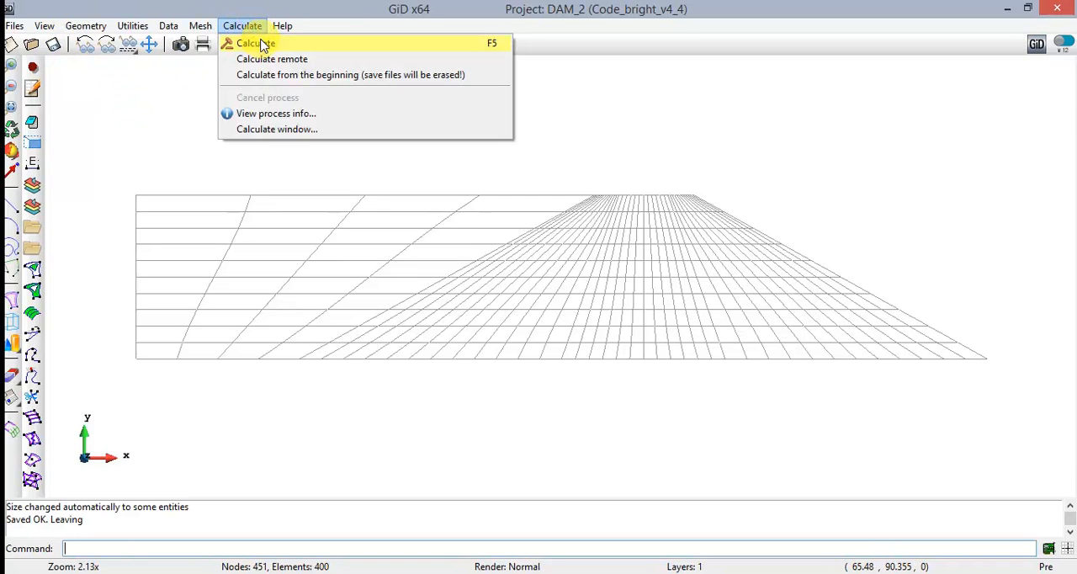
{"action": "left_click", "coordinate": [310, 48]}
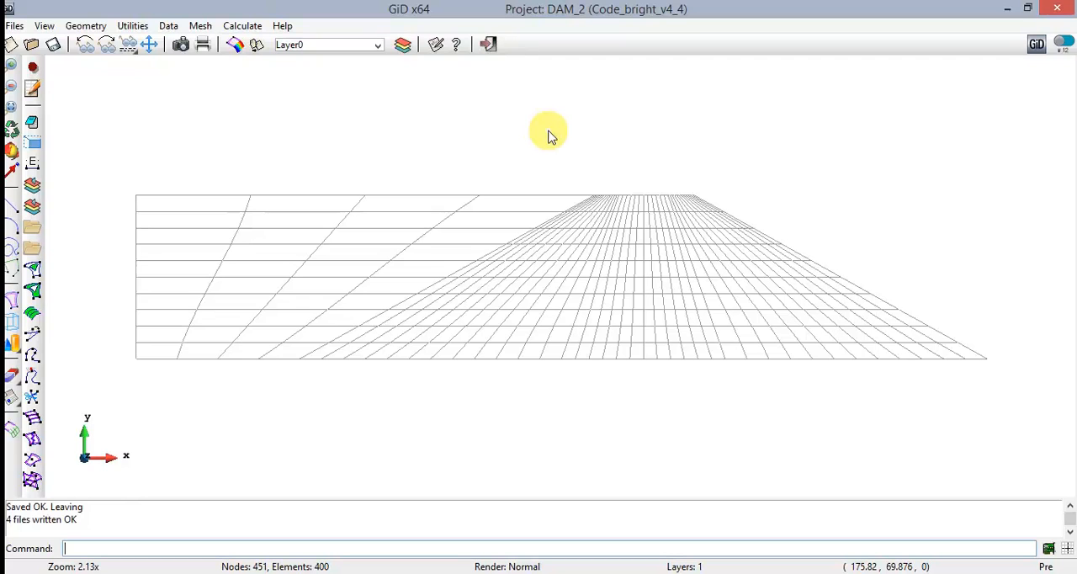
{"action": "left_click", "coordinate": [242, 25]}
{"action": "left_click", "coordinate": [286, 114]}
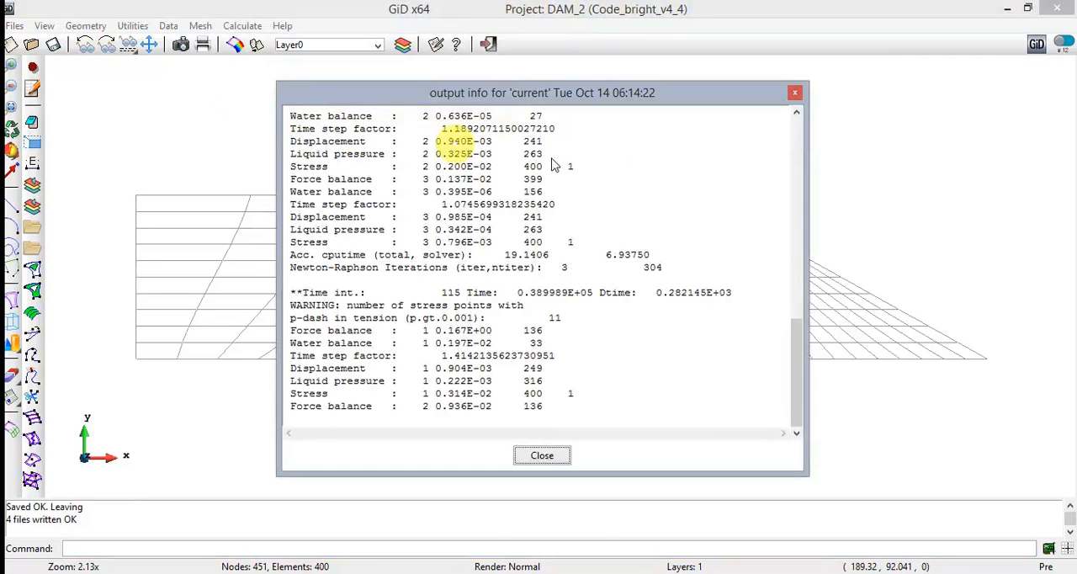
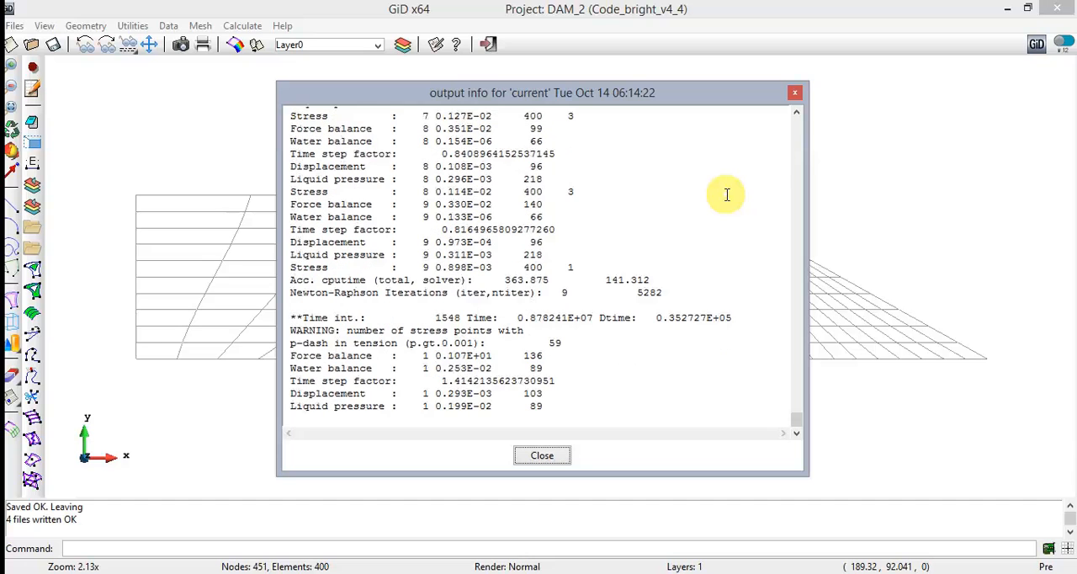
Open the finished DAM_2 calculation in postprocessing and display a contour fill of the liquid saturation degree (Liq Sat Deg)
{"action": "scroll", "coordinate": [727, 194], "scroll_direction": "up", "scroll_amount": 8}
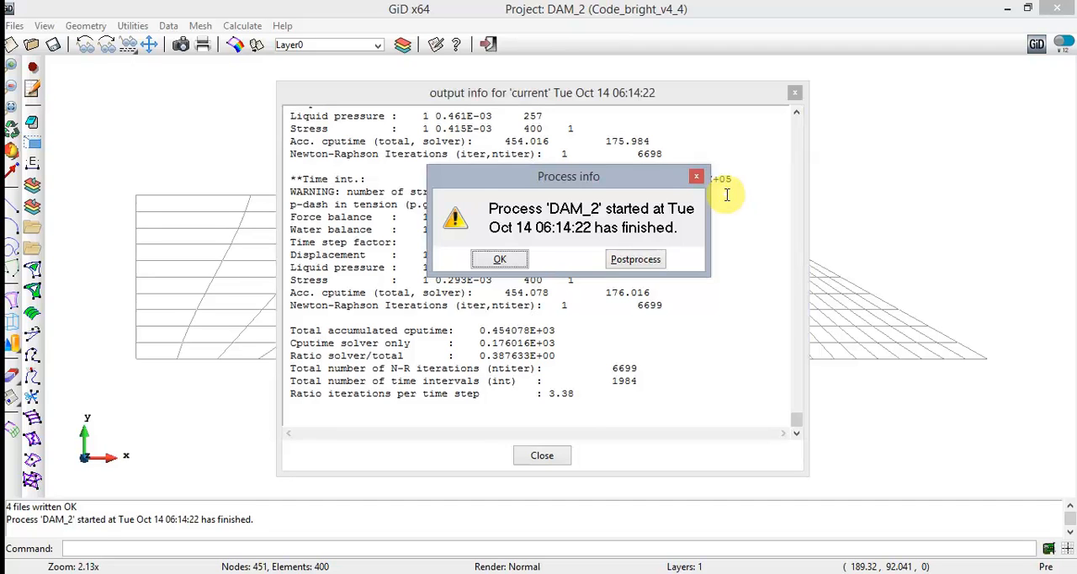
{"action": "left_click", "coordinate": [636, 260]}
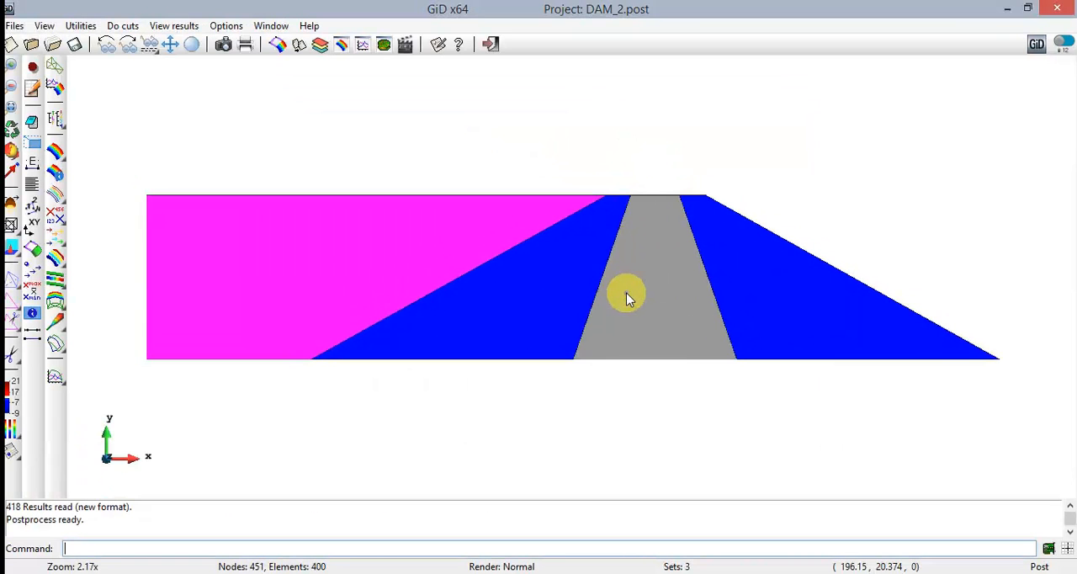
{"action": "left_click", "coordinate": [272, 26]}
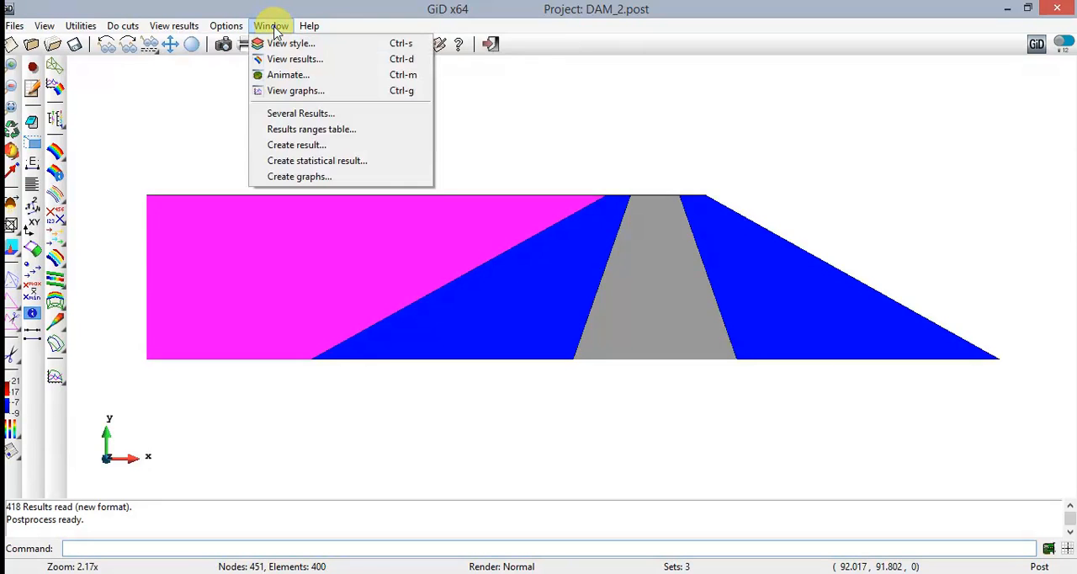
{"action": "left_click", "coordinate": [319, 65]}
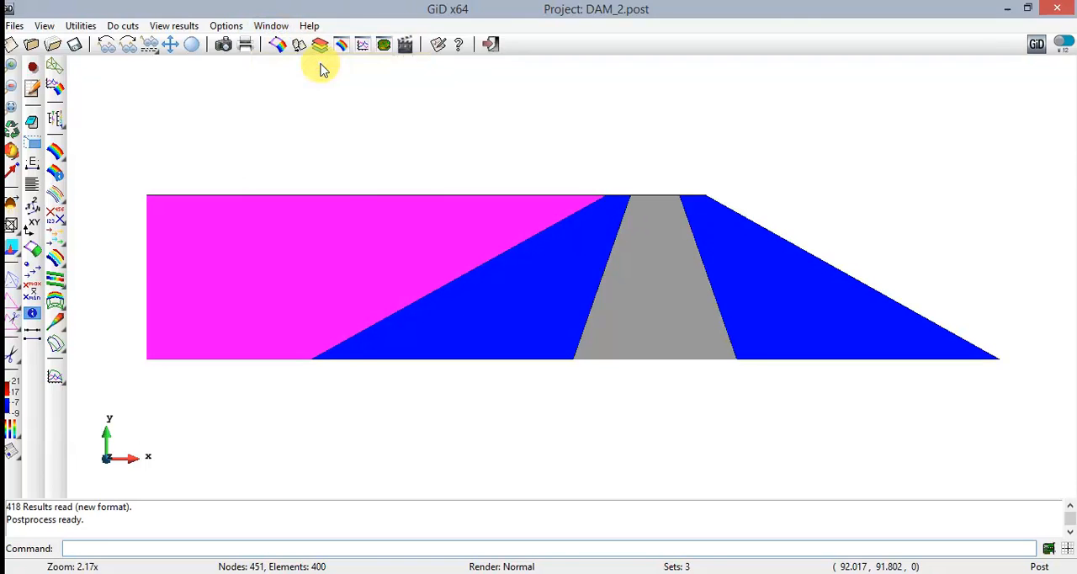
{"action": "left_click", "coordinate": [168, 135]}
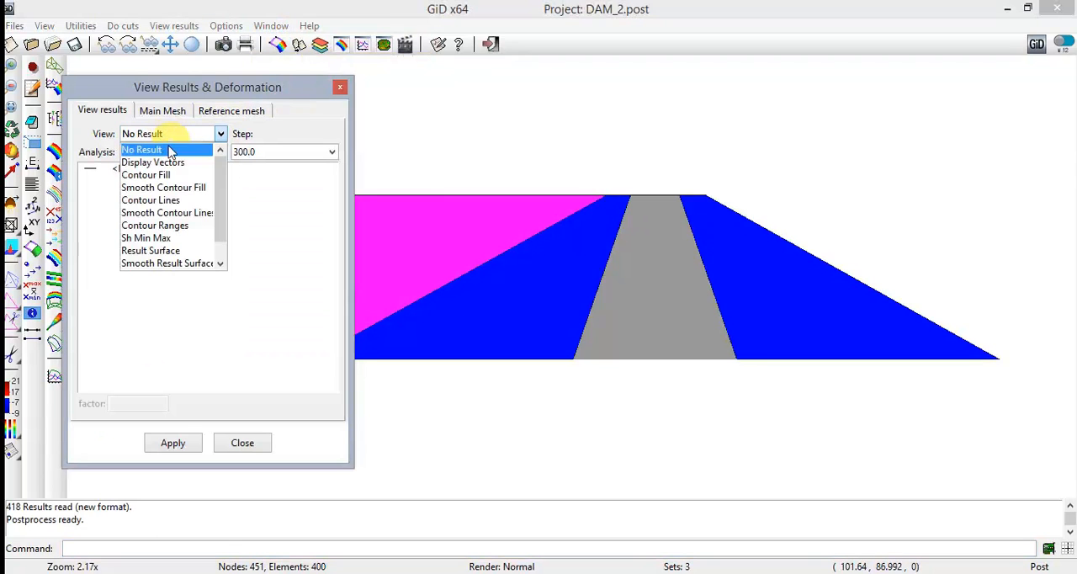
{"action": "left_click", "coordinate": [165, 176]}
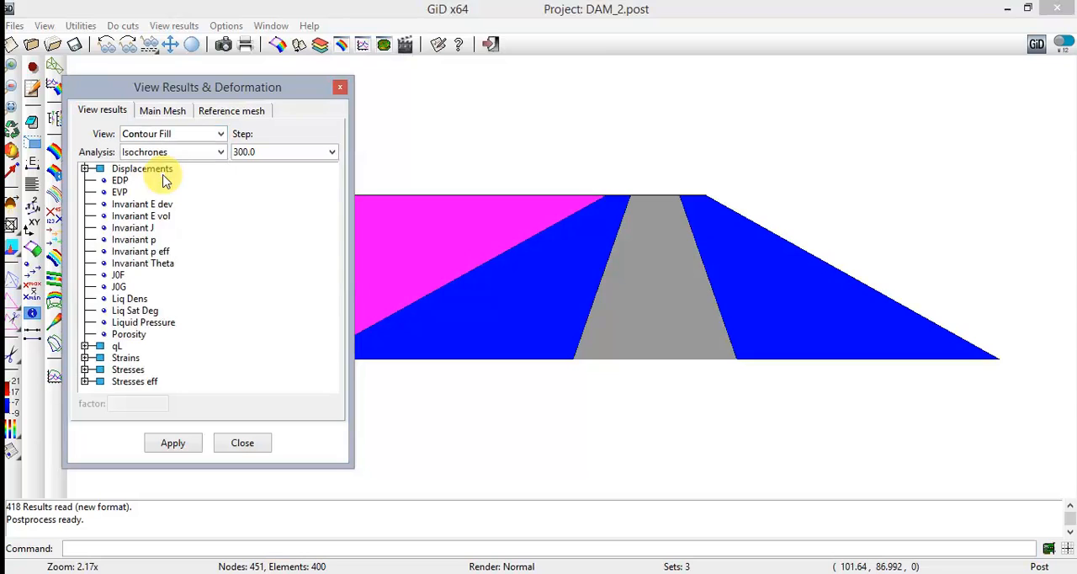
{"action": "left_click", "coordinate": [143, 310]}
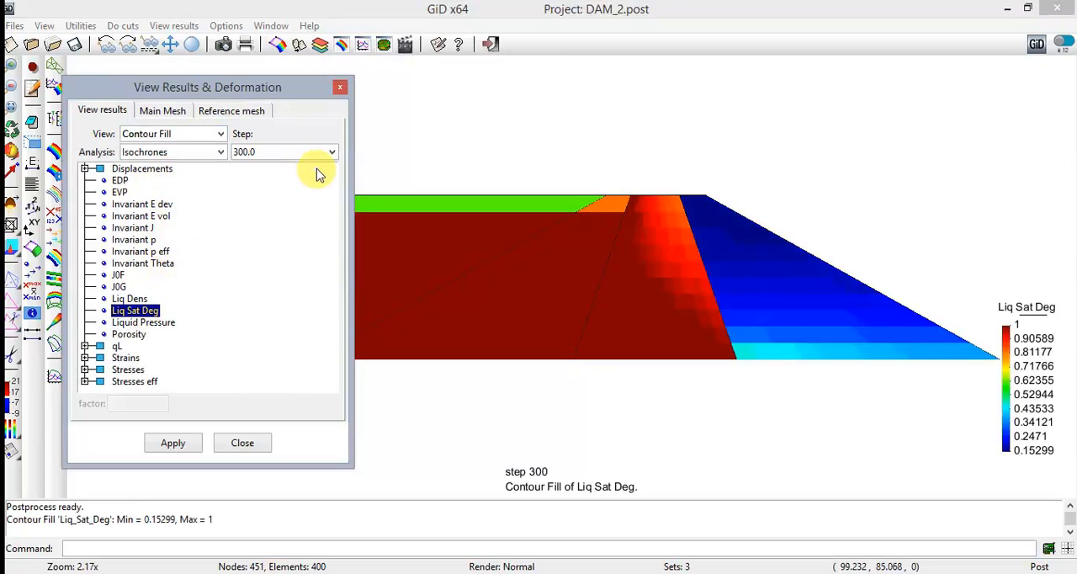
{"action": "left_click", "coordinate": [333, 152]}
{"action": "left_click", "coordinate": [333, 152]}
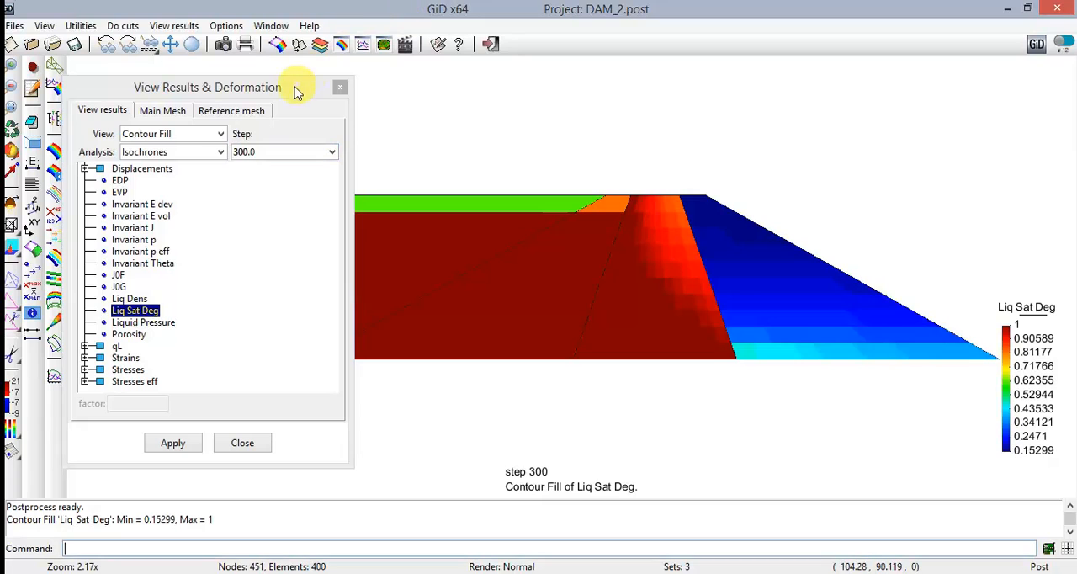
Play the animation of the liquid saturation degree over the steps with automatic limits enabled, and close the animation settings
{"action": "left_click_drag", "start_coordinate": [307, 95], "coordinate": [274, 92]}
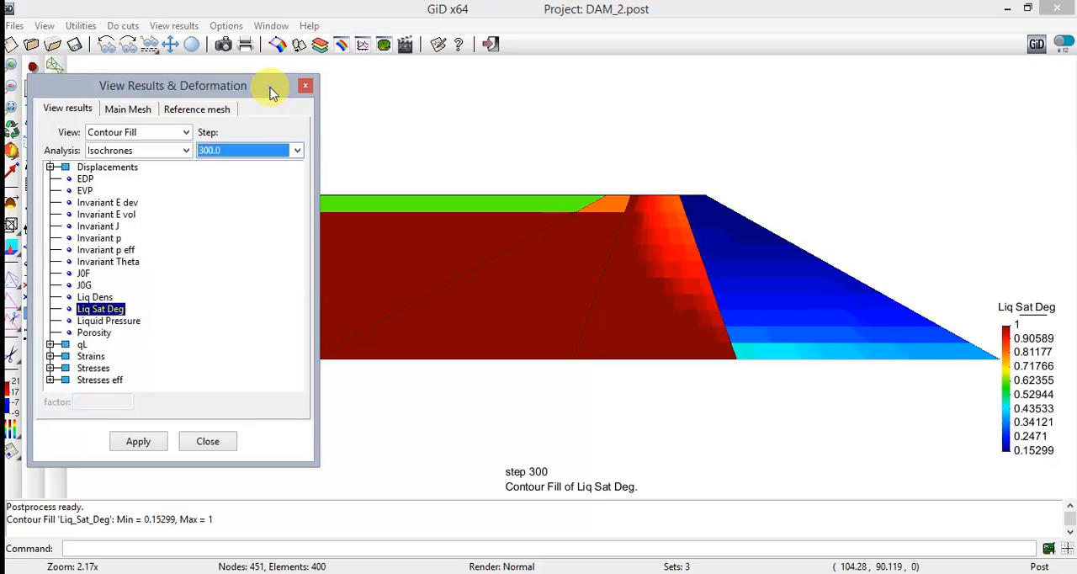
{"action": "left_click", "coordinate": [278, 26]}
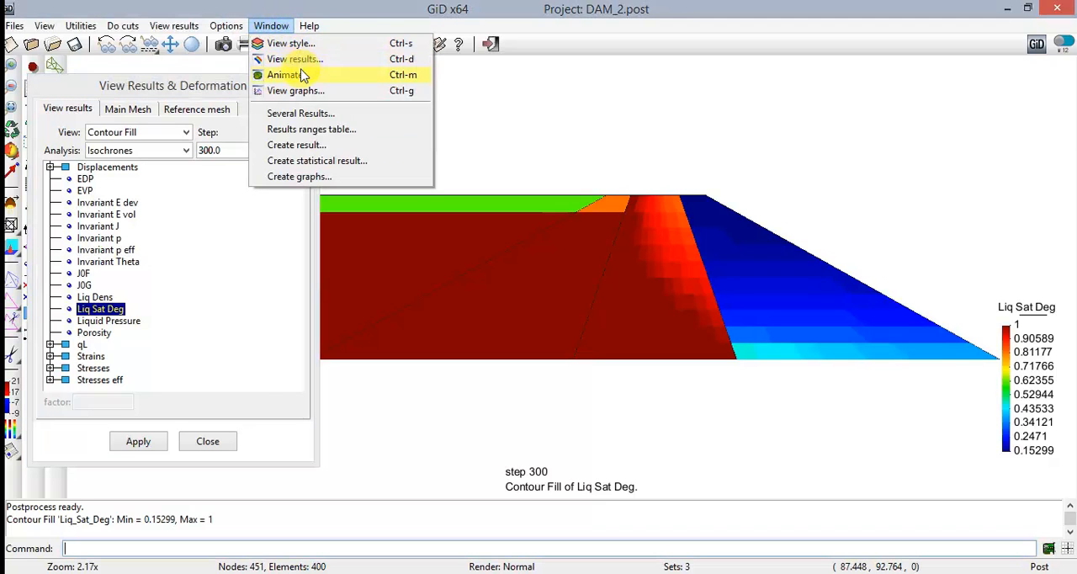
{"action": "left_click", "coordinate": [303, 75]}
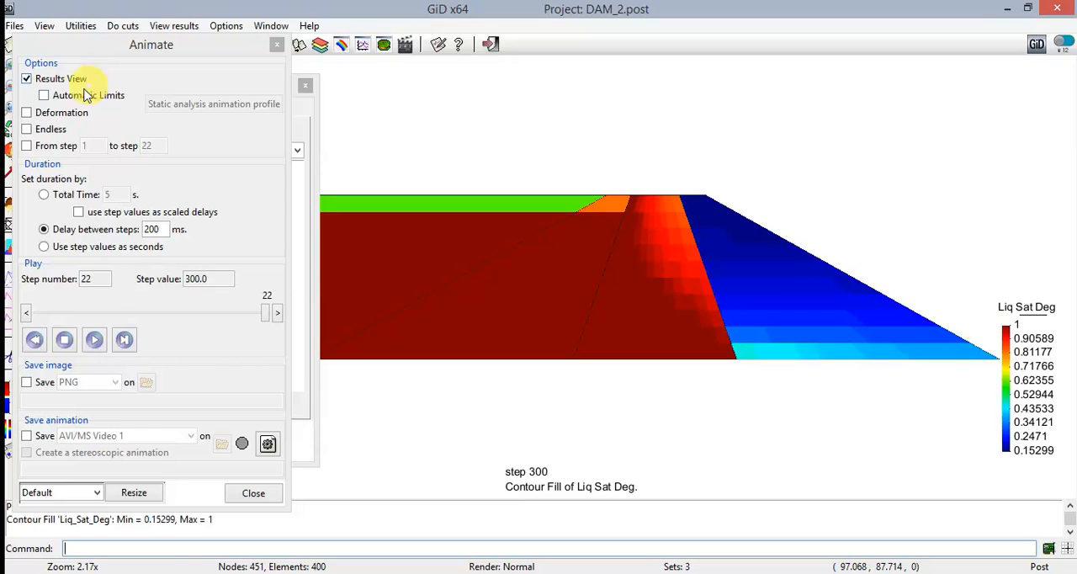
{"action": "left_click", "coordinate": [44, 96]}
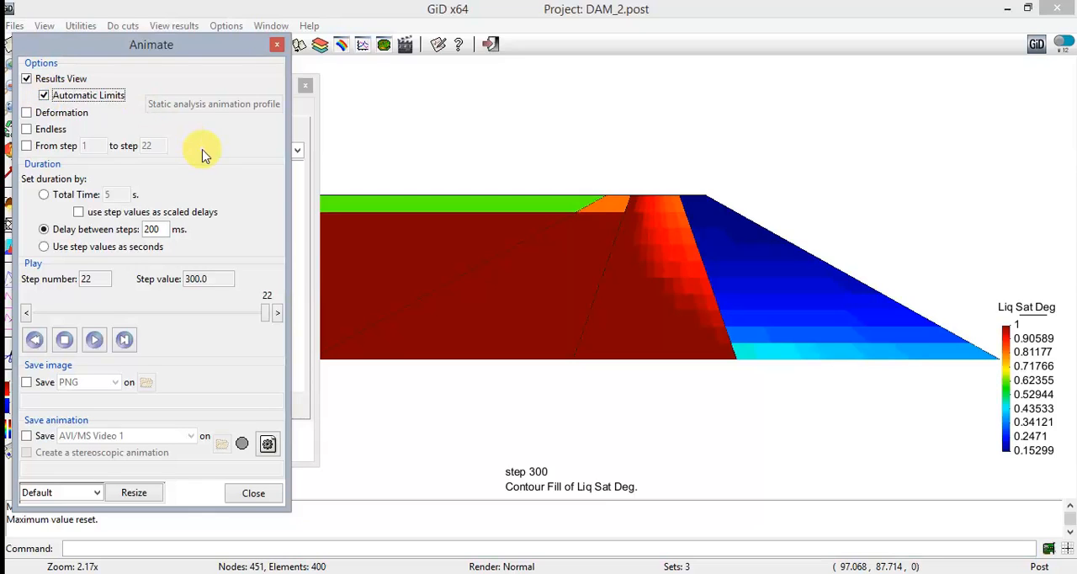
{"action": "left_click", "coordinate": [98, 340]}
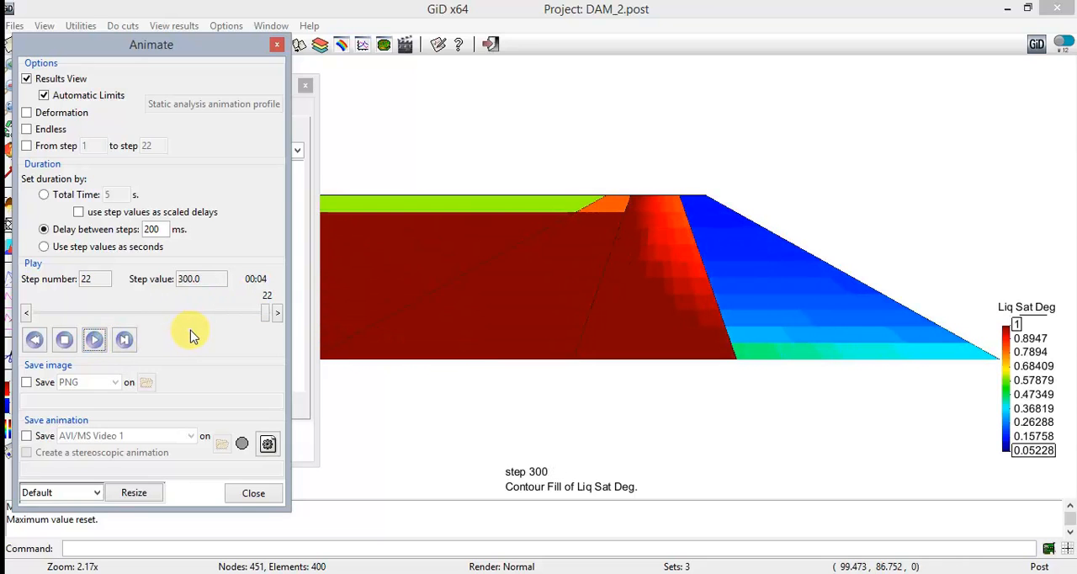
{"action": "left_click", "coordinate": [94, 339]}
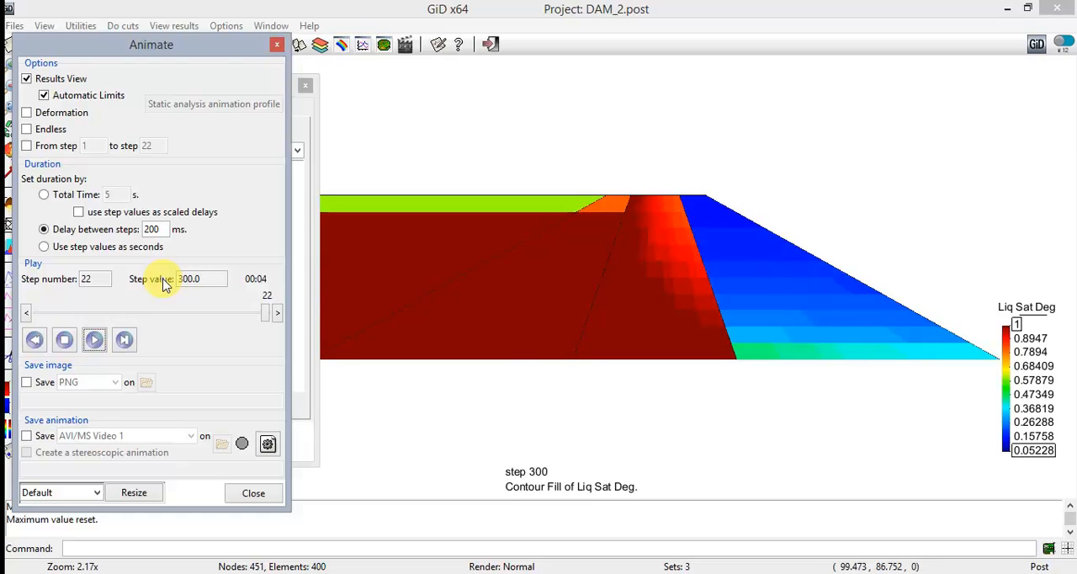
{"action": "right_click", "coordinate": [538, 266]}
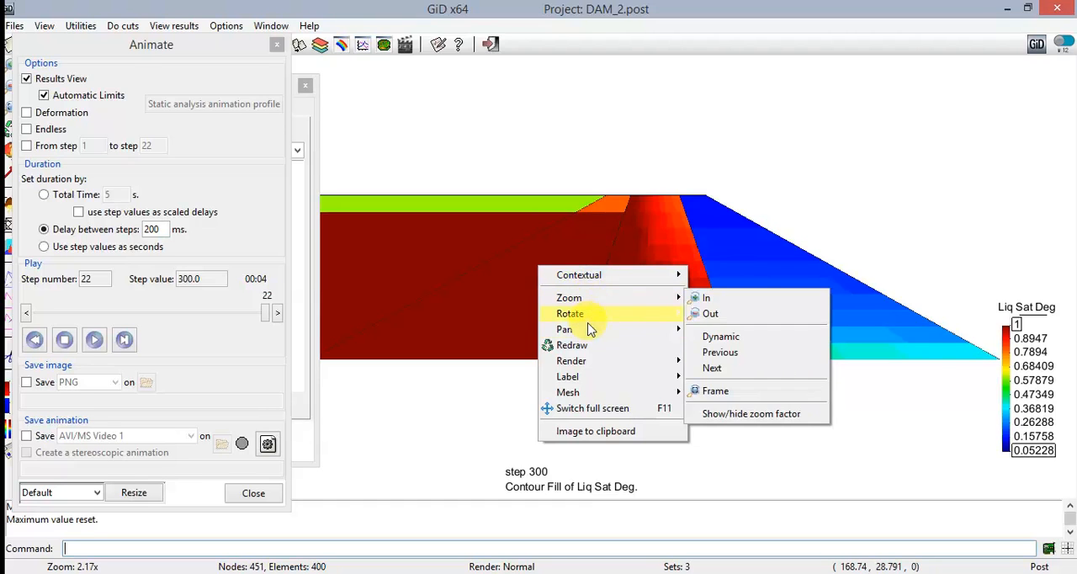
{"action": "left_click", "coordinate": [273, 208]}
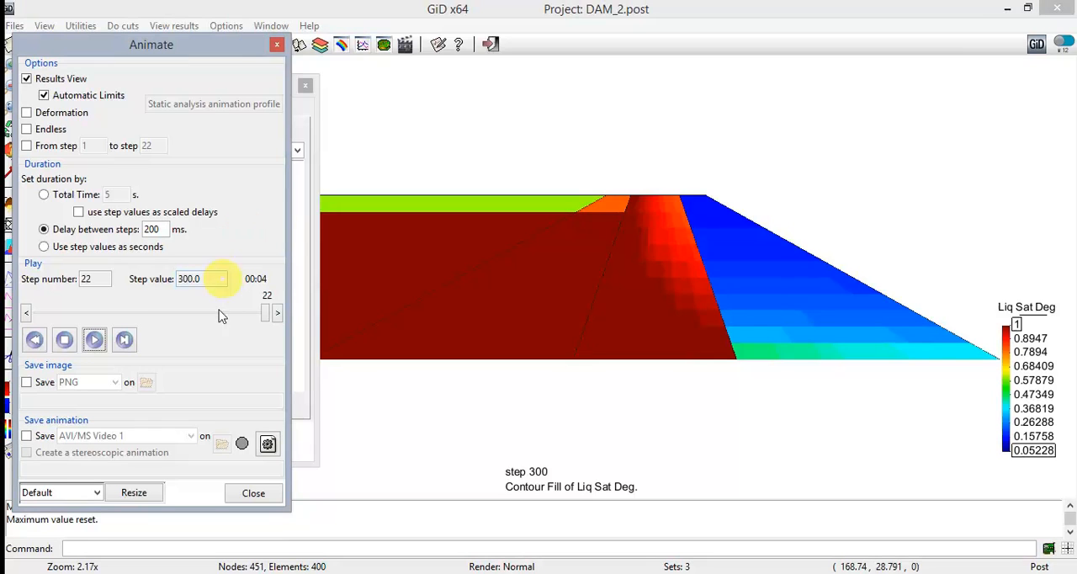
{"action": "left_click", "coordinate": [257, 493]}
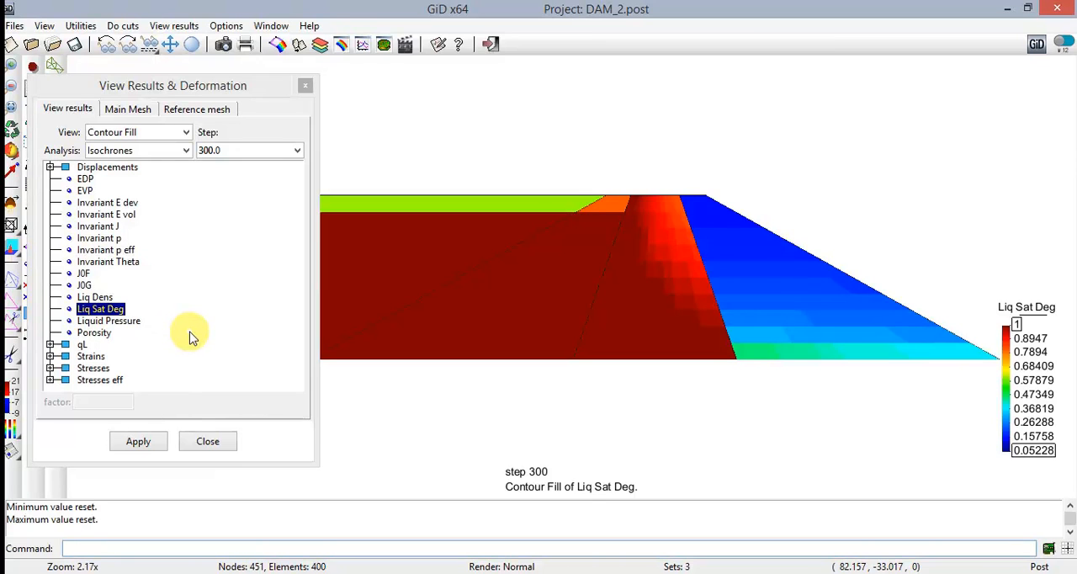
Display the contour fill of Y-Displacements and label the result value at a node in the middle of the dam core
{"action": "left_click", "coordinate": [50, 167]}
{"action": "left_click", "coordinate": [94, 190]}
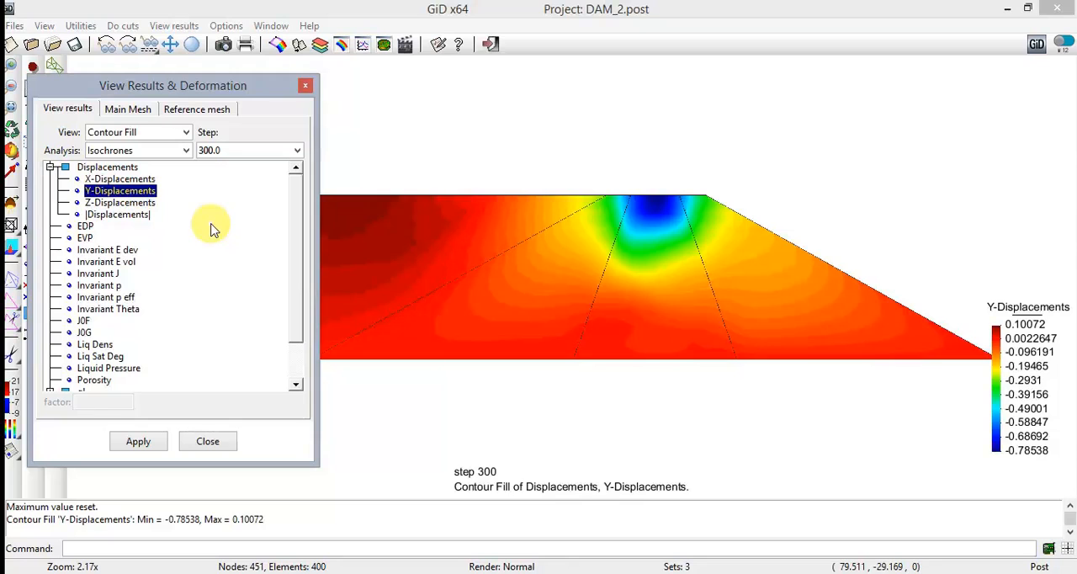
{"action": "right_click", "coordinate": [655, 286]}
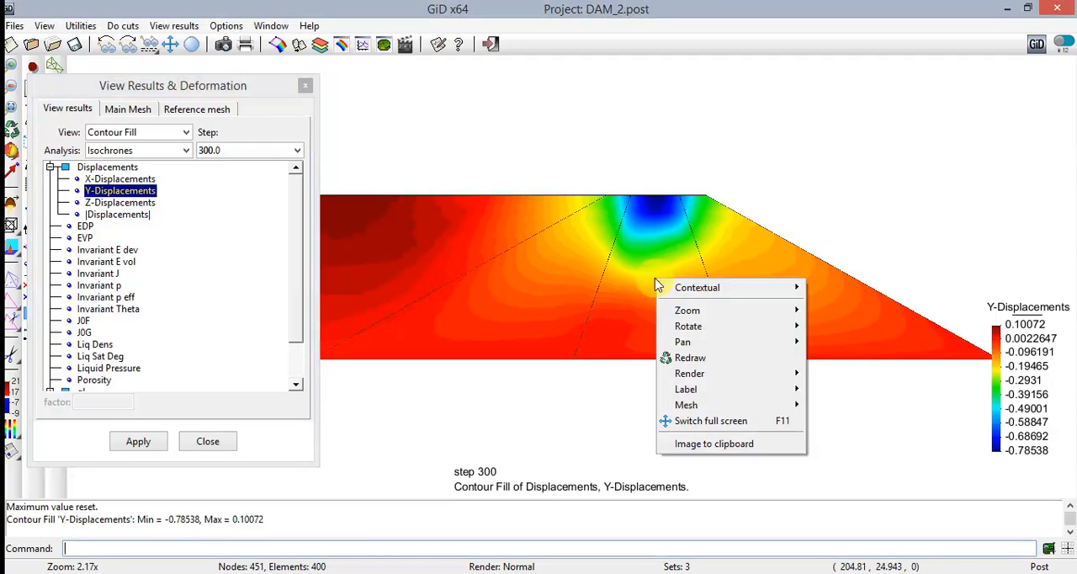
{"action": "mouse_move", "coordinate": [761, 392]}
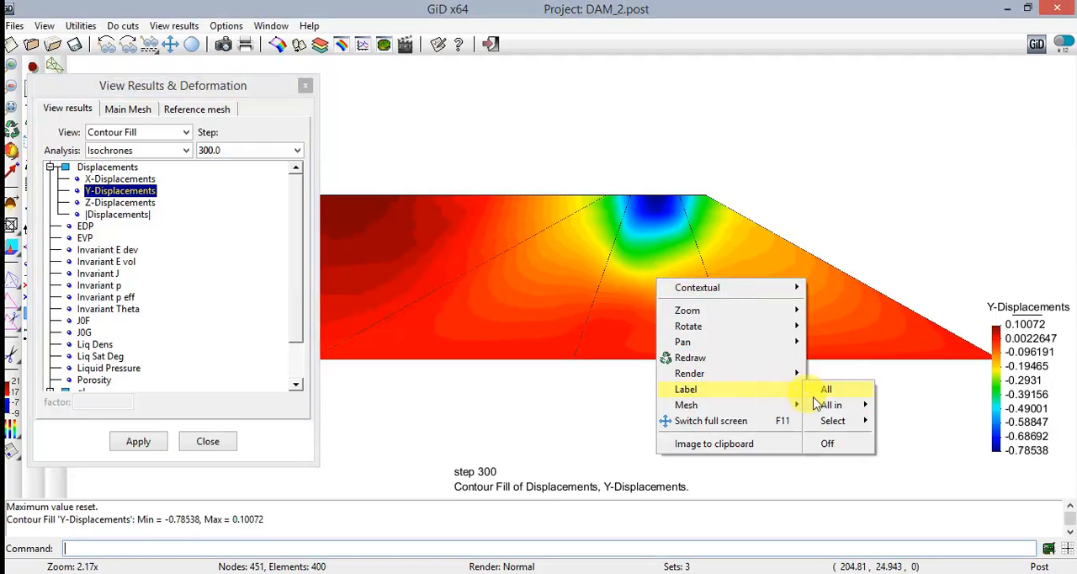
{"action": "mouse_move", "coordinate": [837, 420]}
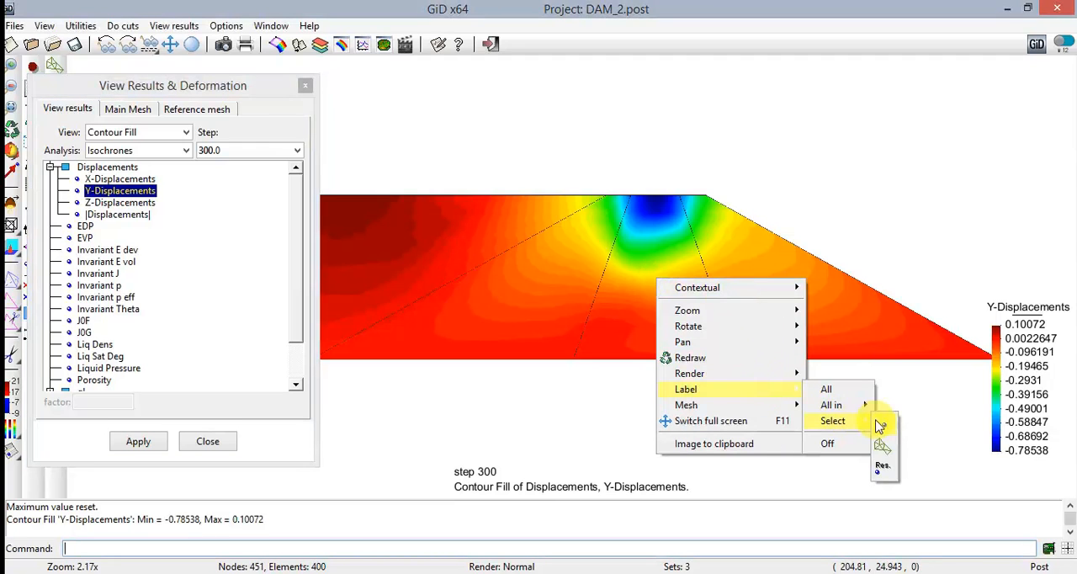
{"action": "left_click", "coordinate": [883, 468]}
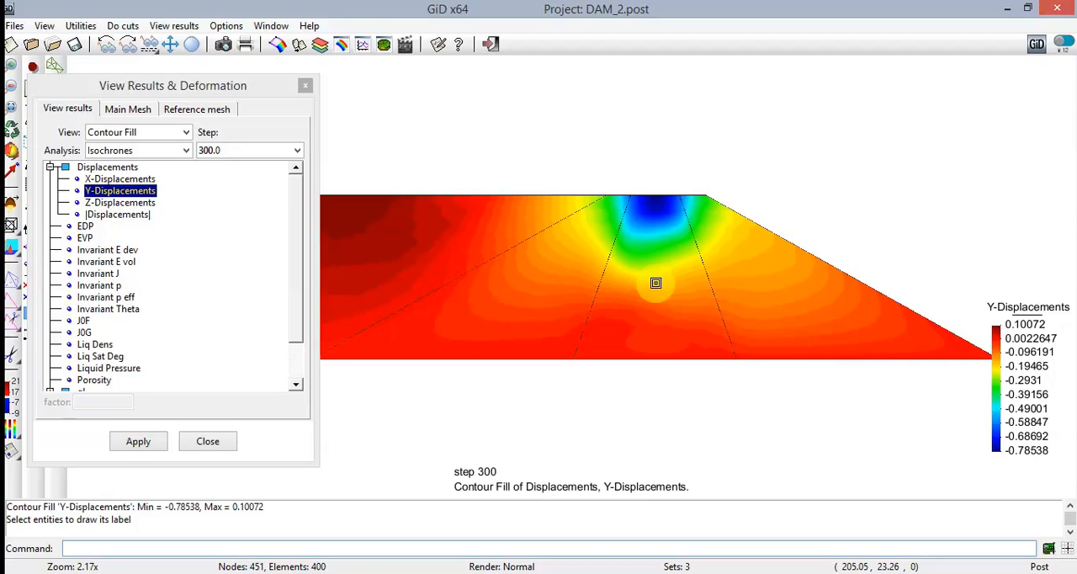
{"action": "left_click", "coordinate": [654, 283]}
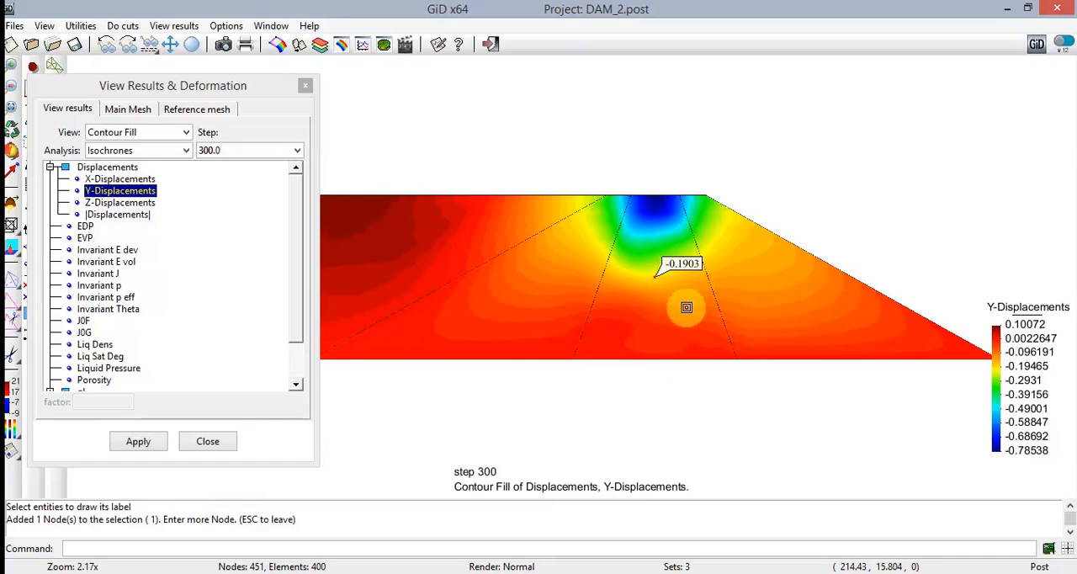
Play the animation of the Y-Displacements contour with the node's result label shown, and close the animation settings
{"action": "left_click", "coordinate": [271, 26]}
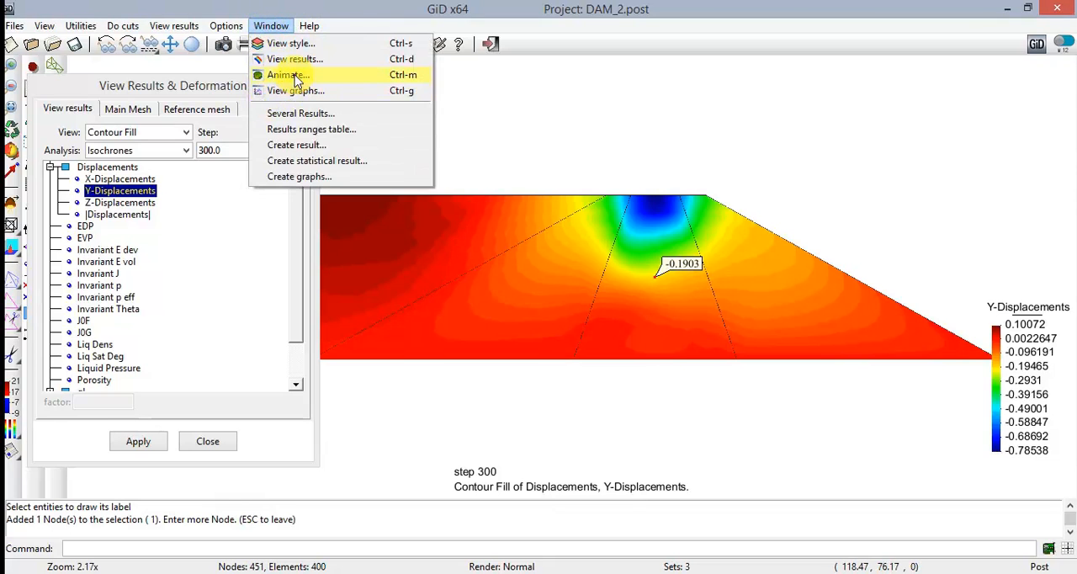
{"action": "left_click", "coordinate": [288, 75]}
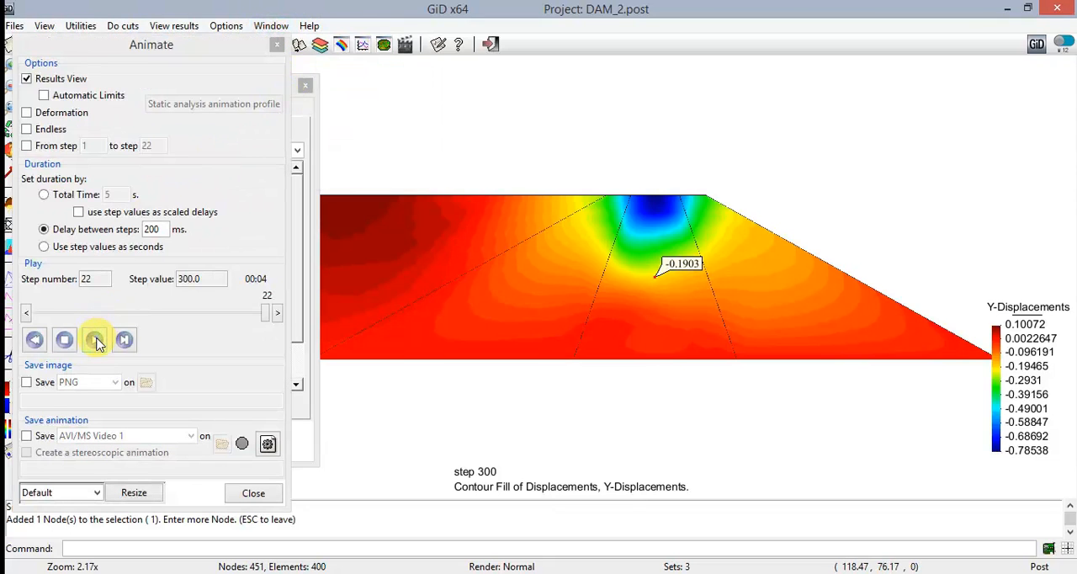
{"action": "left_click", "coordinate": [96, 341]}
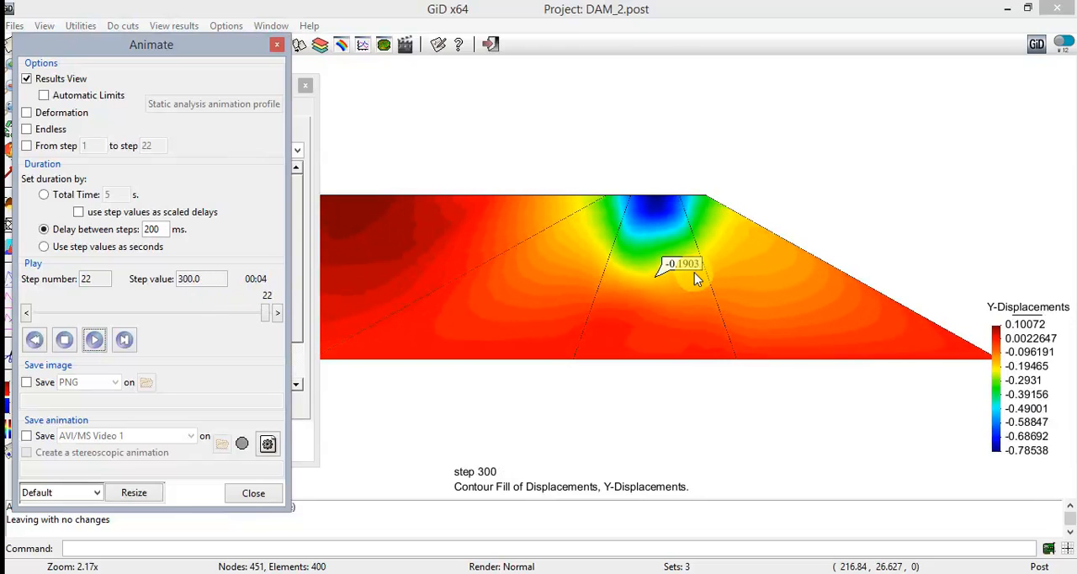
{"action": "left_click", "coordinate": [555, 299]}
{"action": "left_click", "coordinate": [253, 492]}
Display the contour fill of the plastic strain result EDP, followed by that of EVP
{"action": "left_click", "coordinate": [85, 226]}
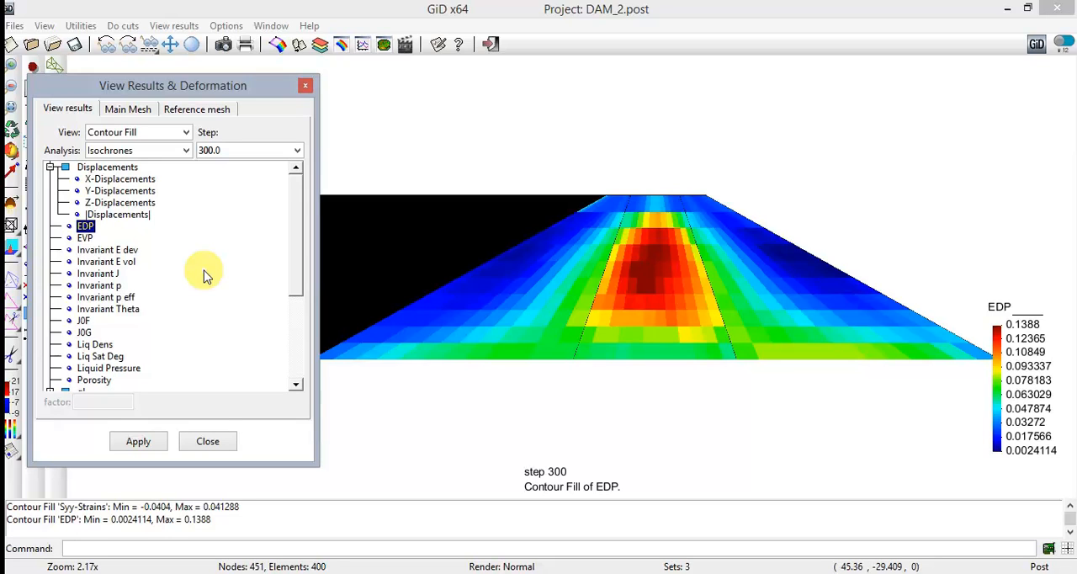
{"action": "left_click", "coordinate": [94, 240]}
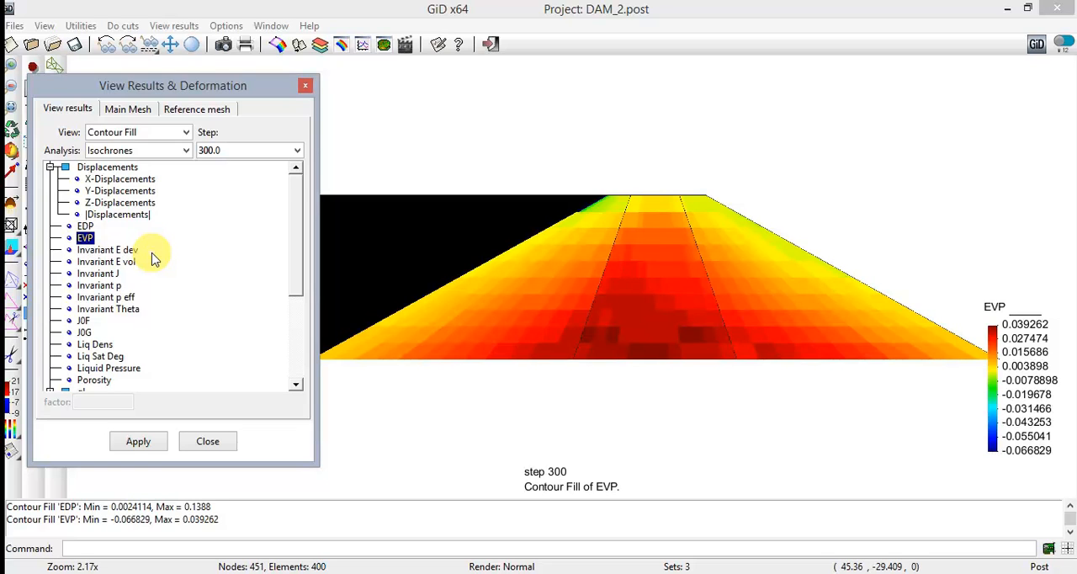
Collapse the strain results, expand the stress results and display the contour fill of Syy-Stresses
{"action": "scroll", "coordinate": [158, 315], "scroll_direction": "down", "scroll_amount": 2}
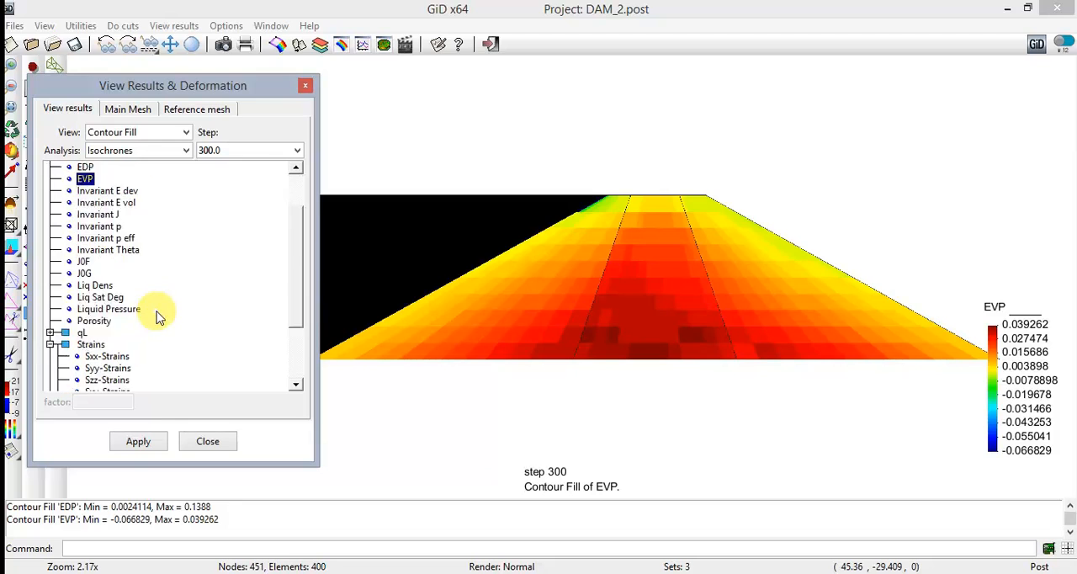
{"action": "scroll", "coordinate": [158, 315], "scroll_direction": "down", "scroll_amount": 3}
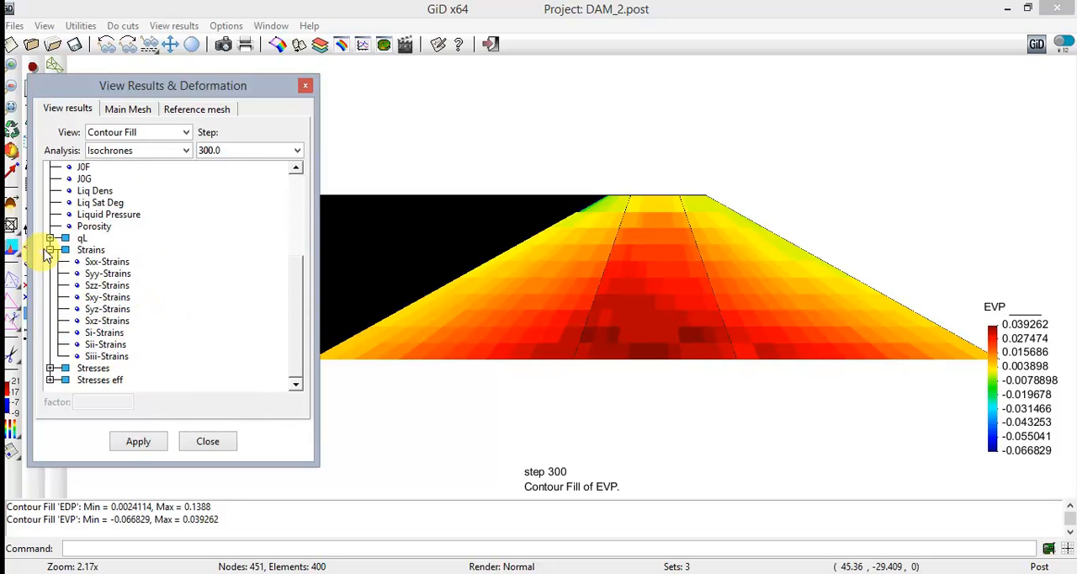
{"action": "left_click", "coordinate": [50, 250]}
{"action": "left_click", "coordinate": [50, 369]}
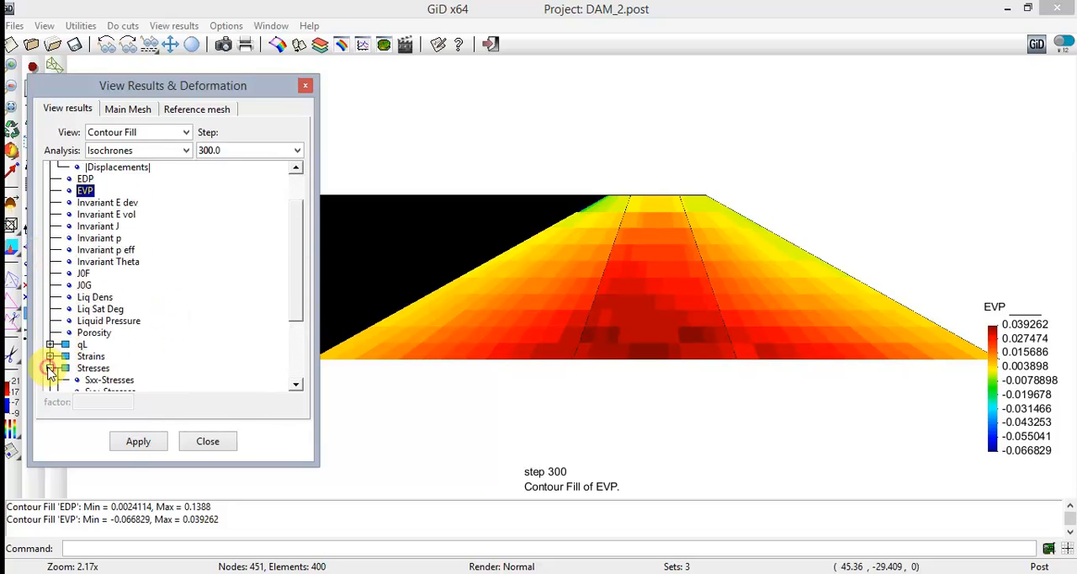
{"action": "scroll", "coordinate": [187, 319], "scroll_direction": "down", "scroll_amount": 3}
{"action": "left_click", "coordinate": [124, 286]}
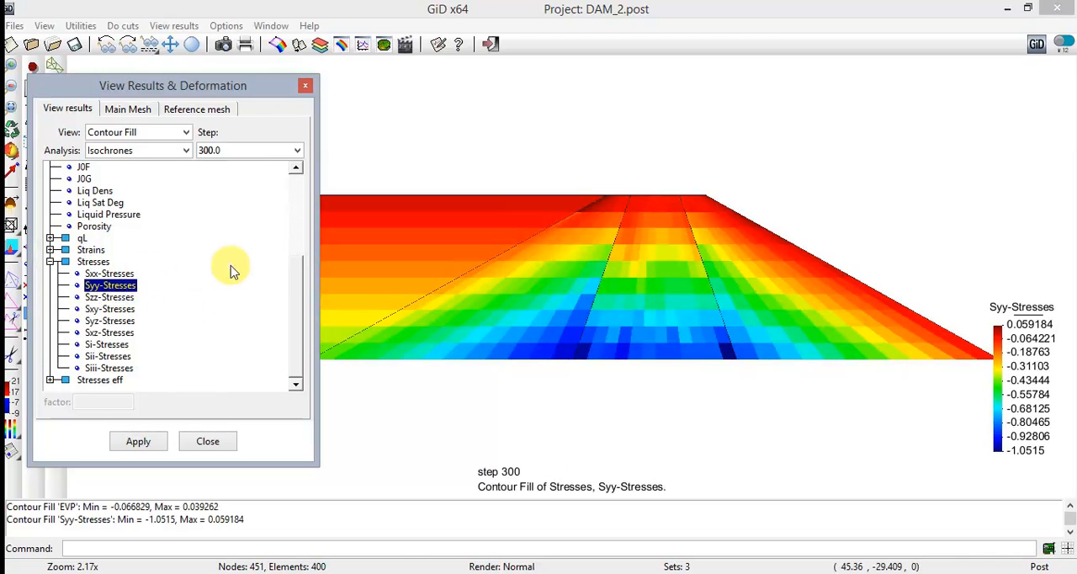
Play the animation of the Syy-Stresses contour fill over the calculation steps
{"action": "left_click", "coordinate": [278, 26]}
{"action": "left_click", "coordinate": [293, 77]}
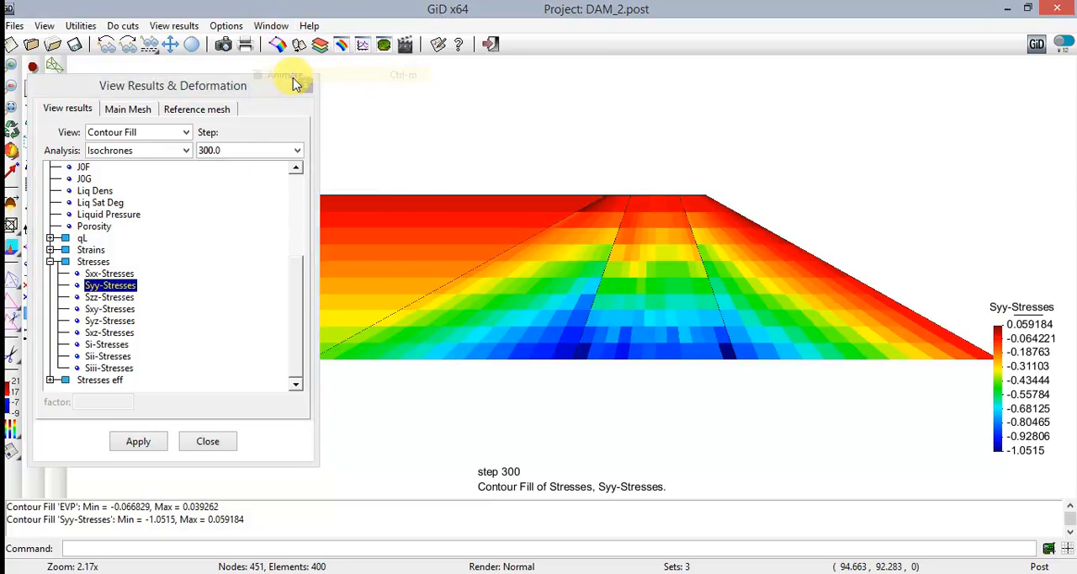
{"action": "left_click", "coordinate": [94, 340]}
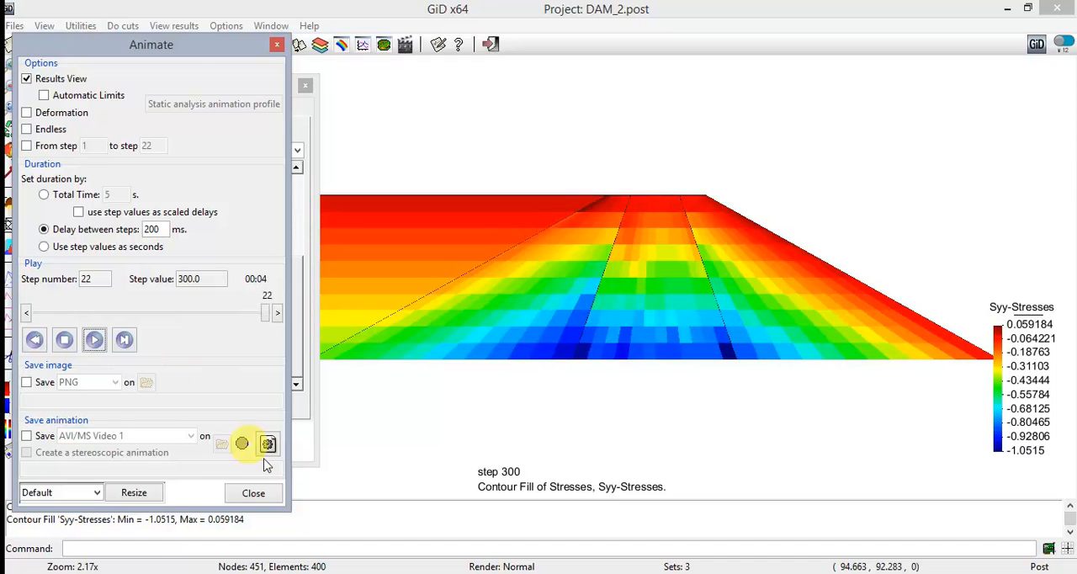
Close the animation settings and display the contour fill of the liquid saturation degree, Liq Sat Deg, at step 300
{"action": "left_click", "coordinate": [253, 492]}
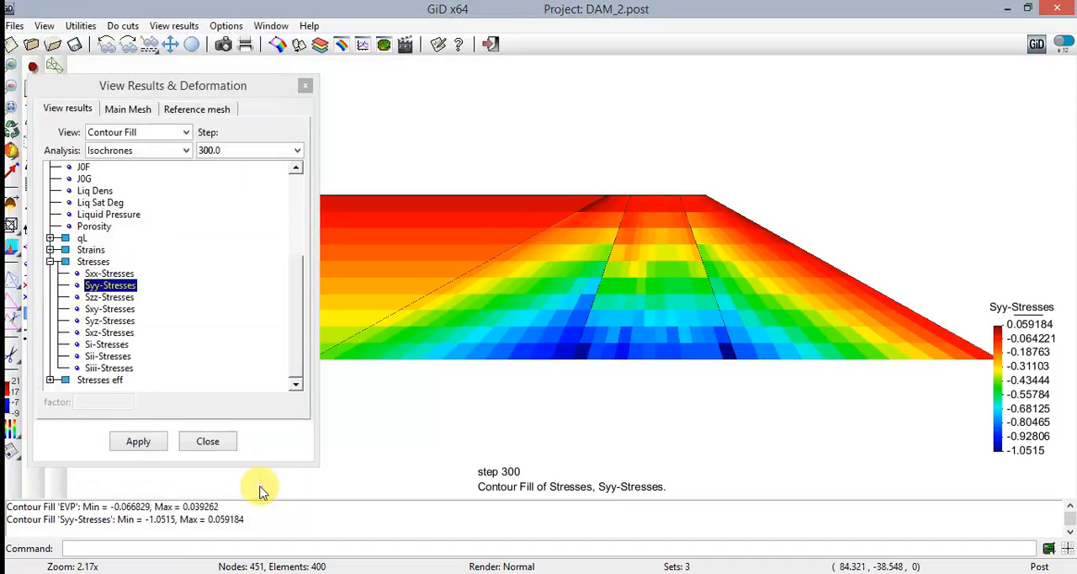
{"action": "left_click", "coordinate": [211, 439]}
{"action": "left_click", "coordinate": [271, 26]}
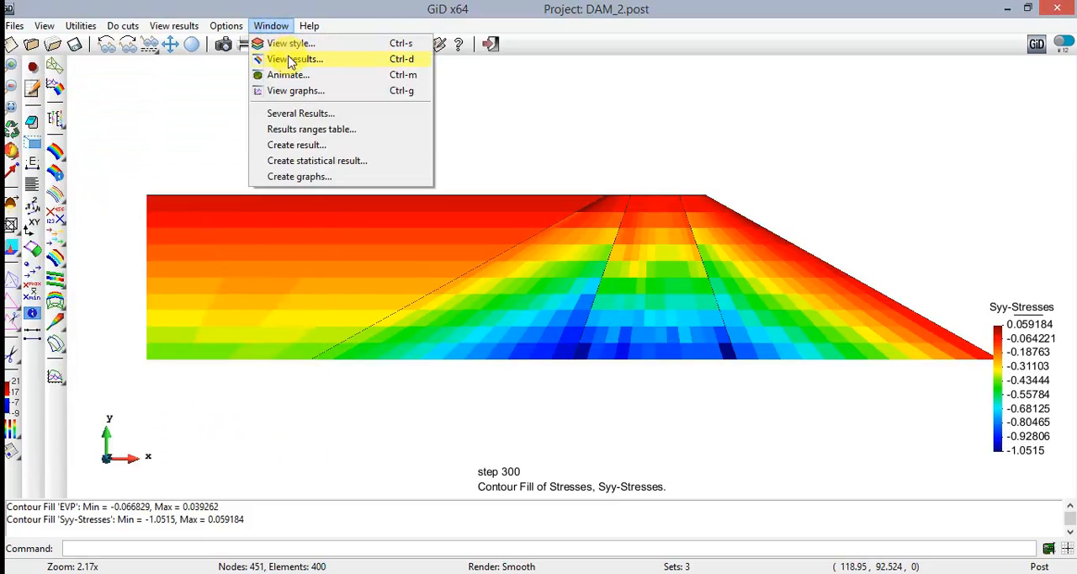
{"action": "left_click", "coordinate": [291, 59]}
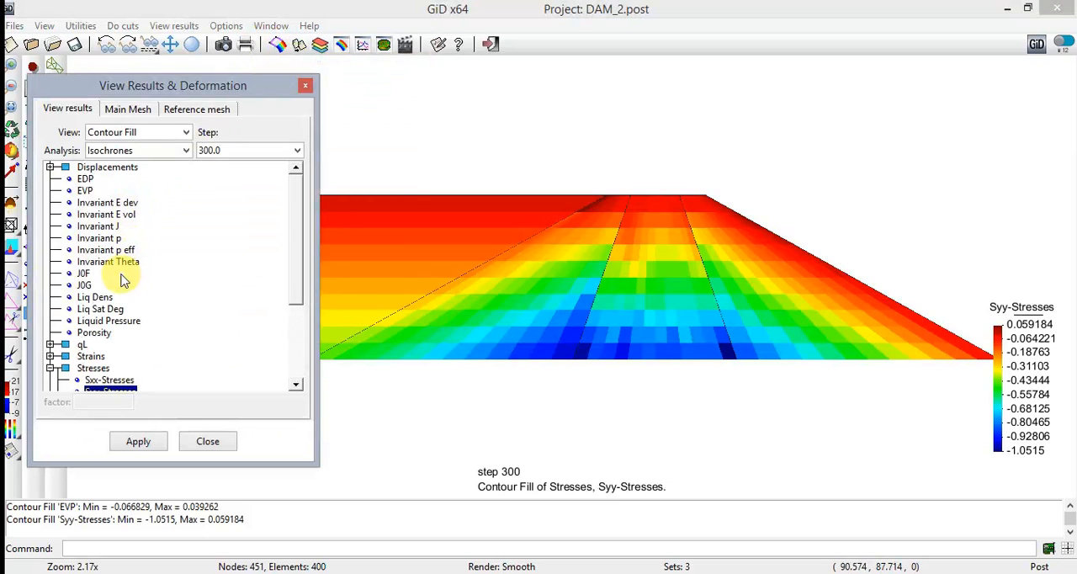
{"action": "left_click", "coordinate": [111, 308]}
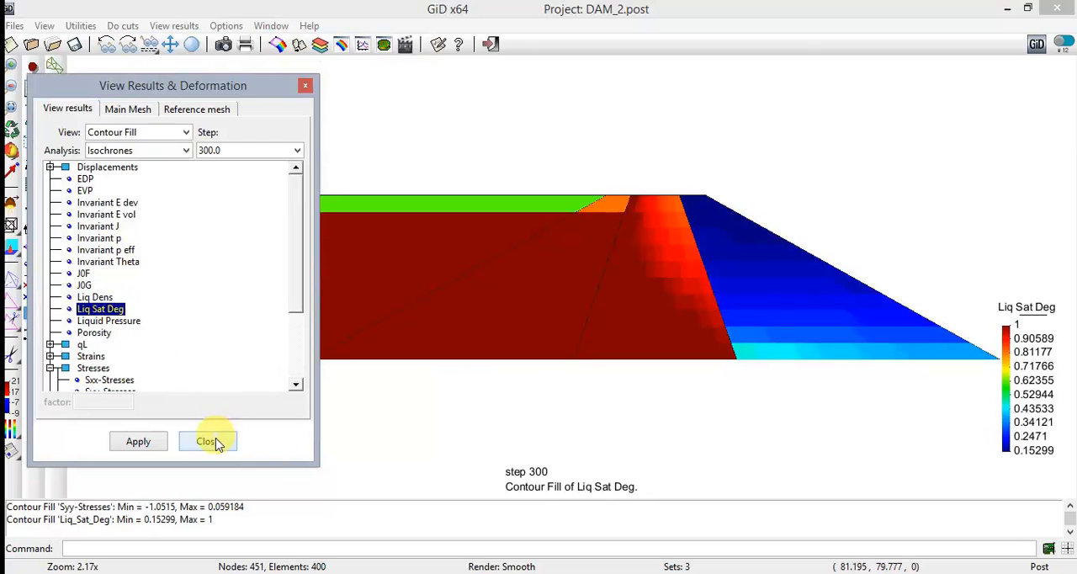
{"action": "left_click", "coordinate": [210, 439]}
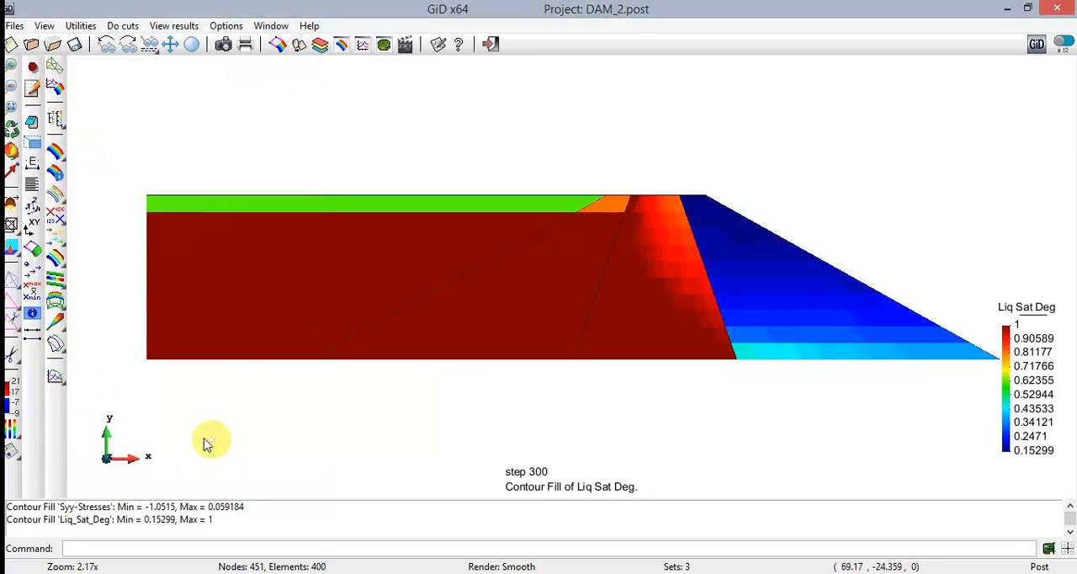
Plot a line graph of Liq Sat Deg down through the dam core, from the crest at about (204, 50) to the base at about (205, 0)
{"action": "left_click", "coordinate": [55, 379]}
{"action": "mouse_move", "coordinate": [82, 401]}
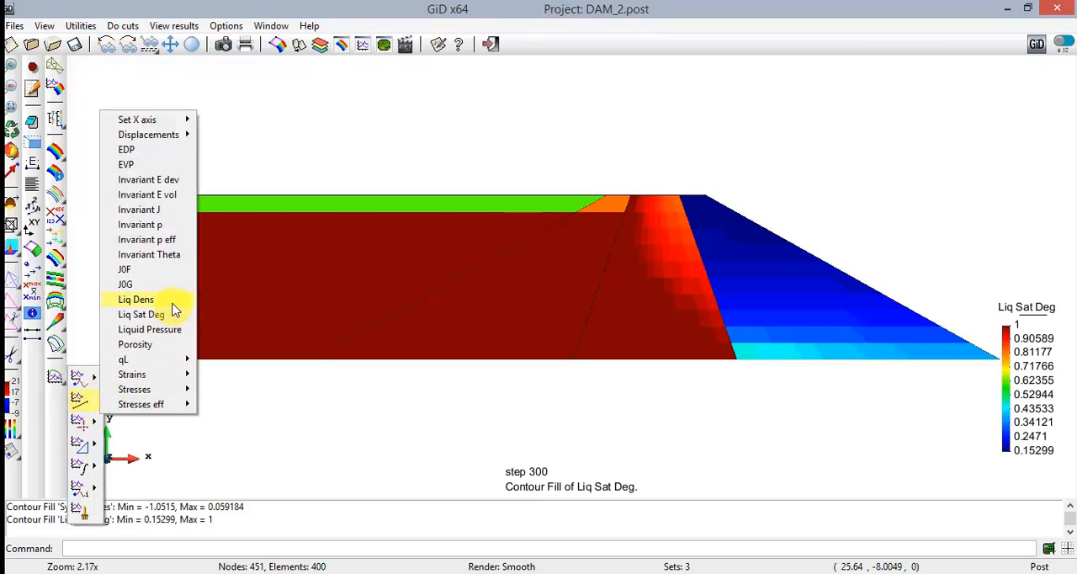
{"action": "left_click", "coordinate": [143, 314]}
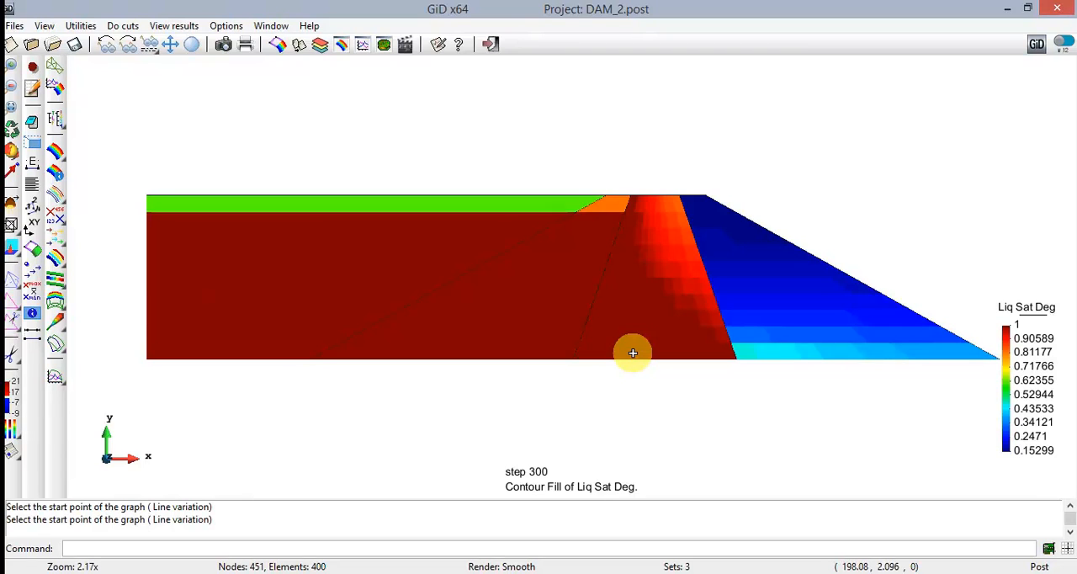
{"action": "left_click", "coordinate": [653, 196]}
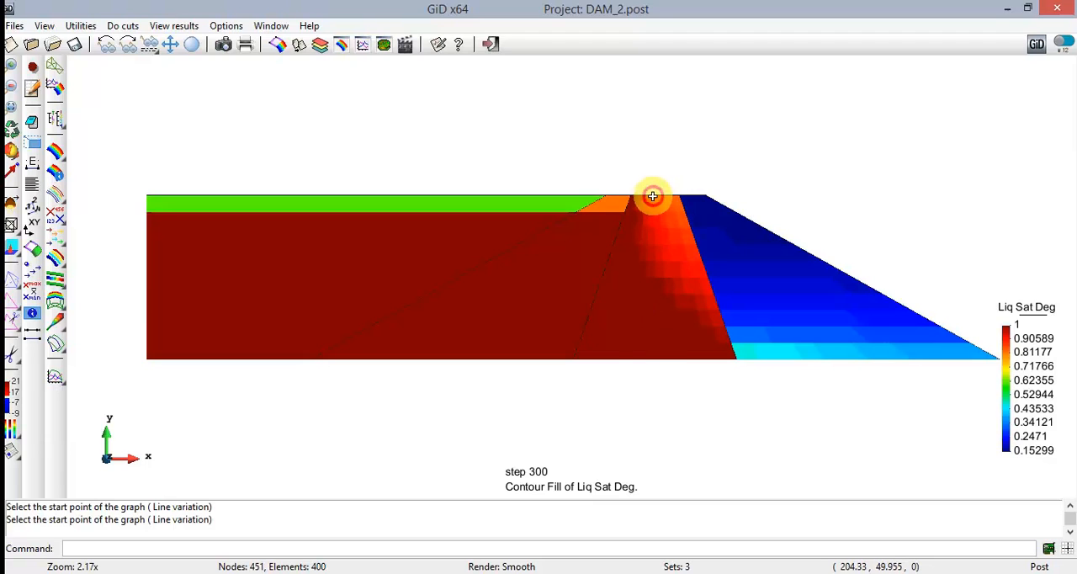
{"action": "left_click", "coordinate": [655, 360]}
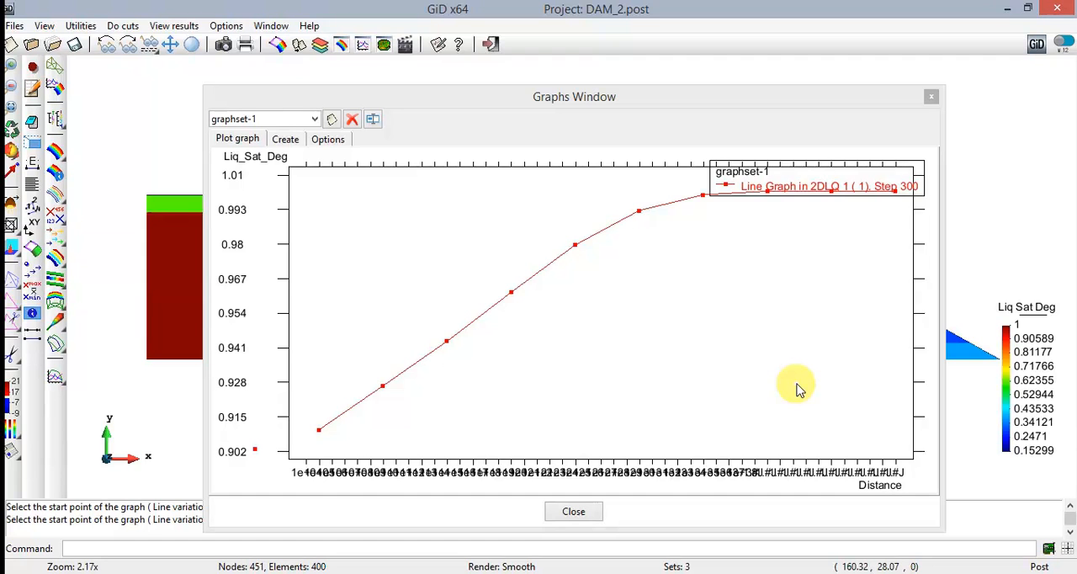
Try to turn off the logarithmic scale of the graph's X axis and view the plot
{"action": "left_click", "coordinate": [327, 139]}
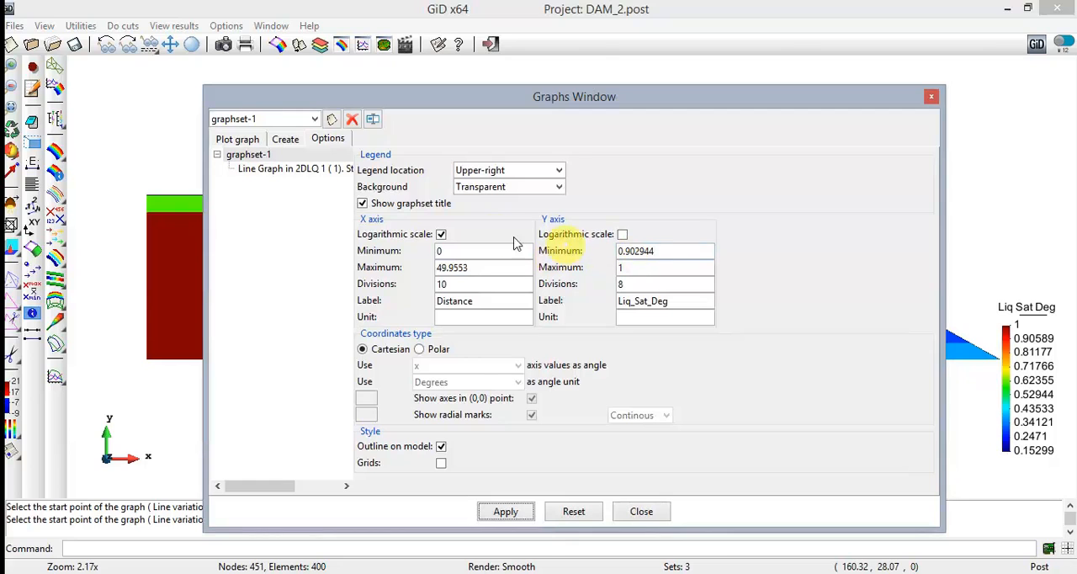
{"action": "left_click", "coordinate": [440, 235]}
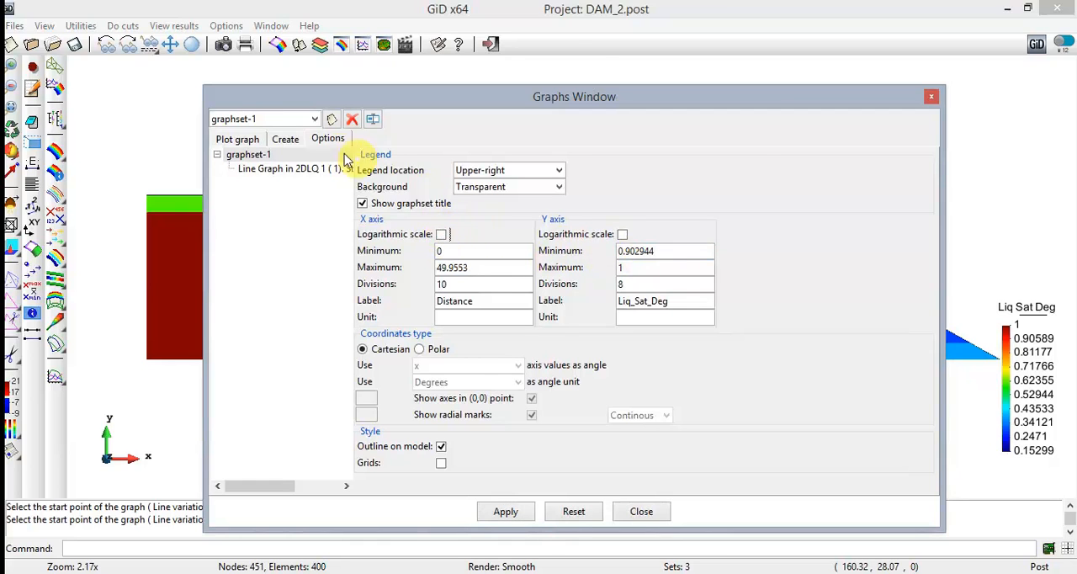
{"action": "left_click", "coordinate": [250, 139]}
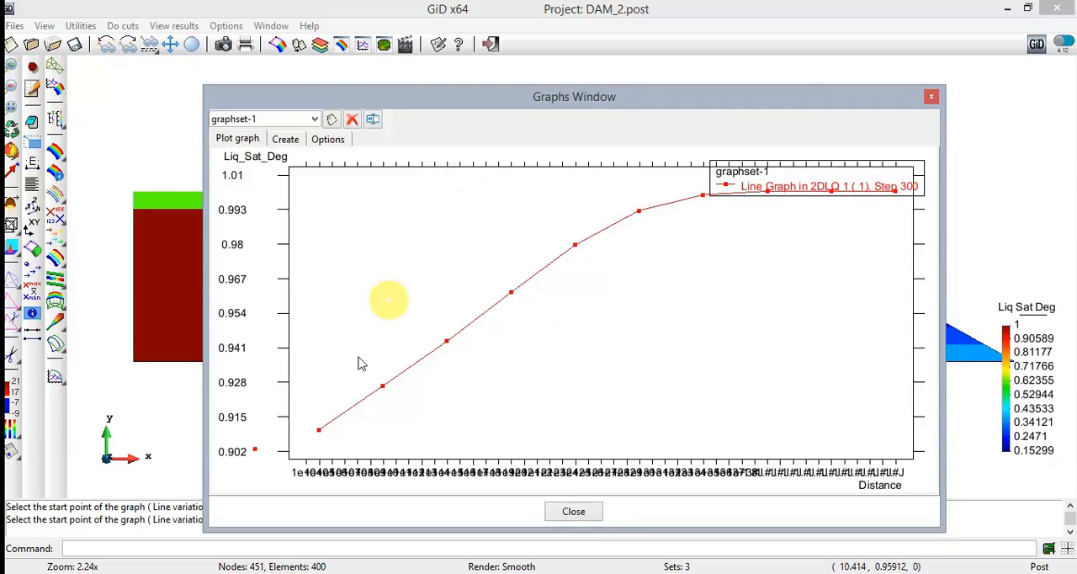
Delete the graph set graphset-1 and close the graphs window
{"action": "left_click", "coordinate": [352, 120]}
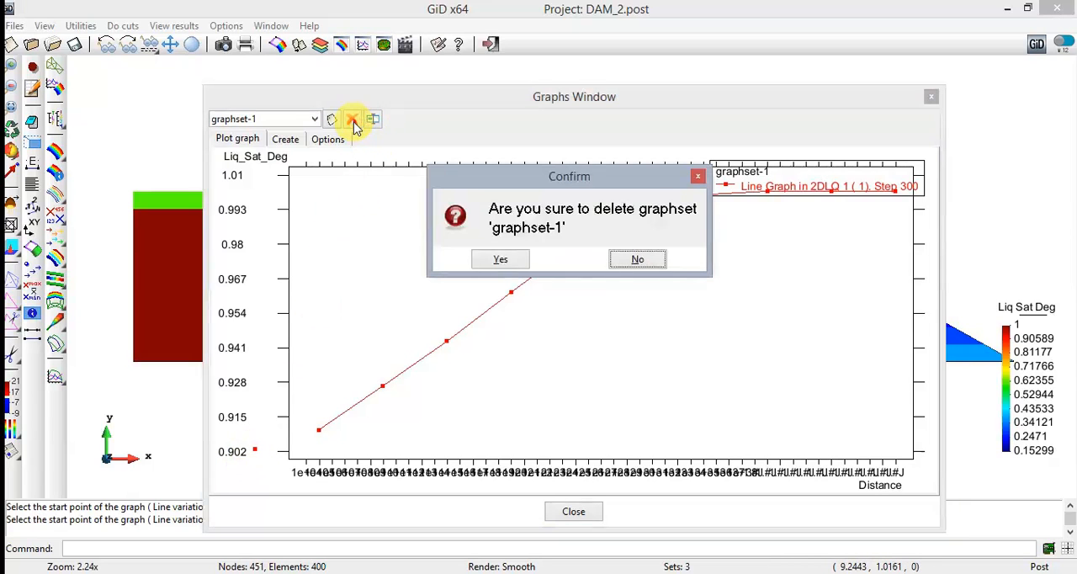
{"action": "left_click", "coordinate": [519, 258]}
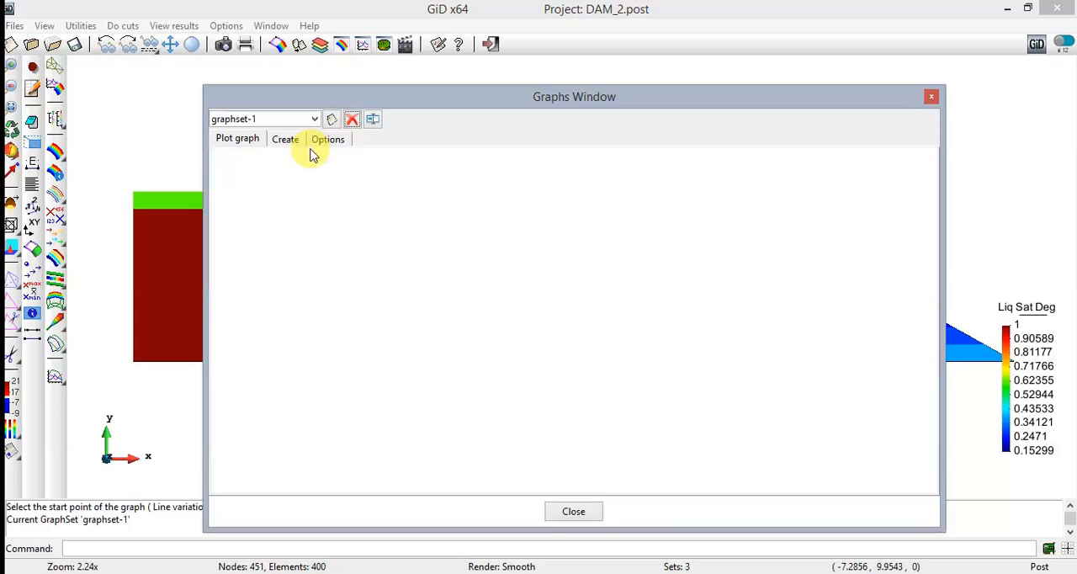
{"action": "left_click", "coordinate": [582, 511]}
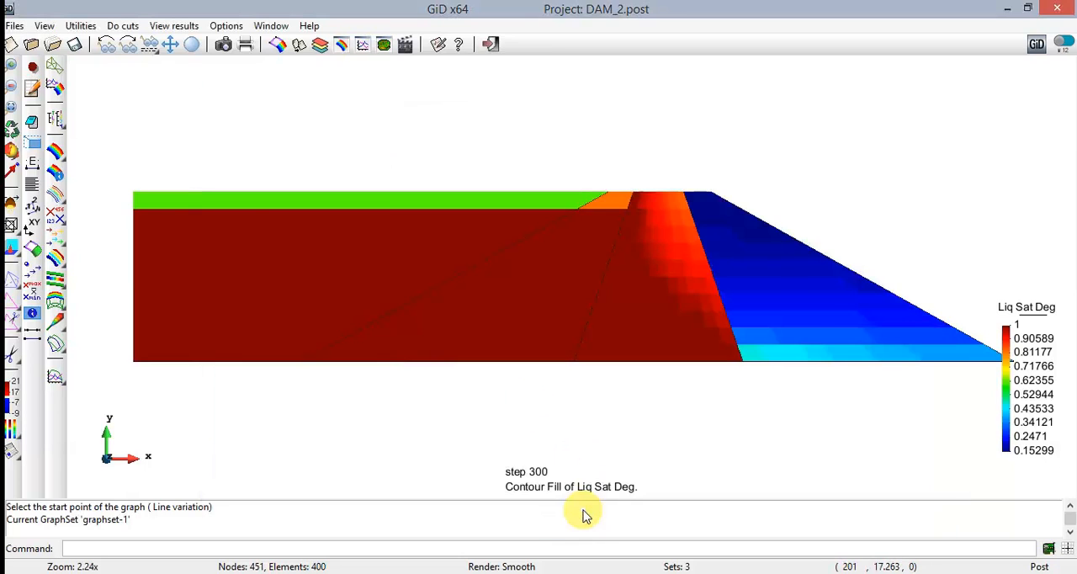